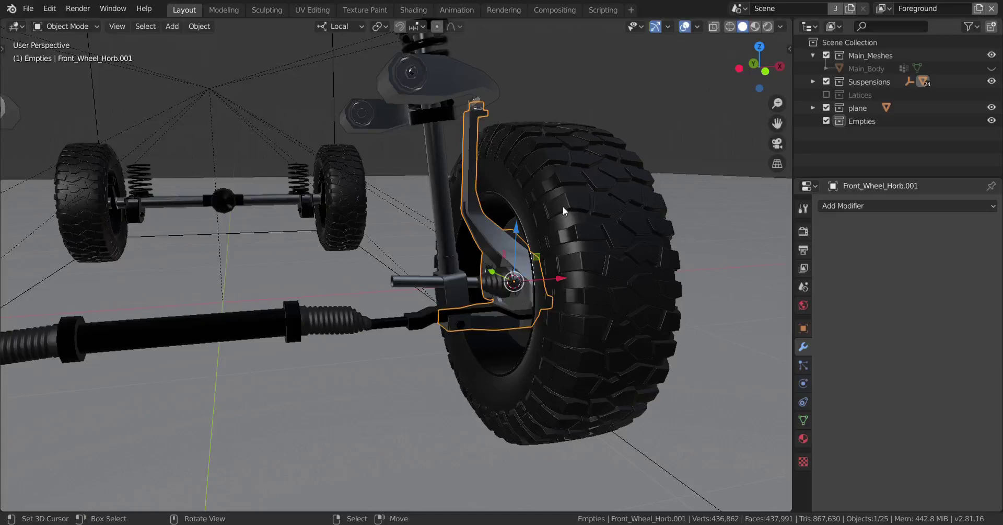
{"action": "scroll", "coordinate": [519, 289], "scroll_direction": "down", "scroll_amount": 5}
{"action": "scroll", "coordinate": [518, 290], "scroll_direction": "up", "scroll_amount": 3}
{"action": "middle_click_drag", "start_coordinate": [516, 295], "coordinate": [516, 297]}
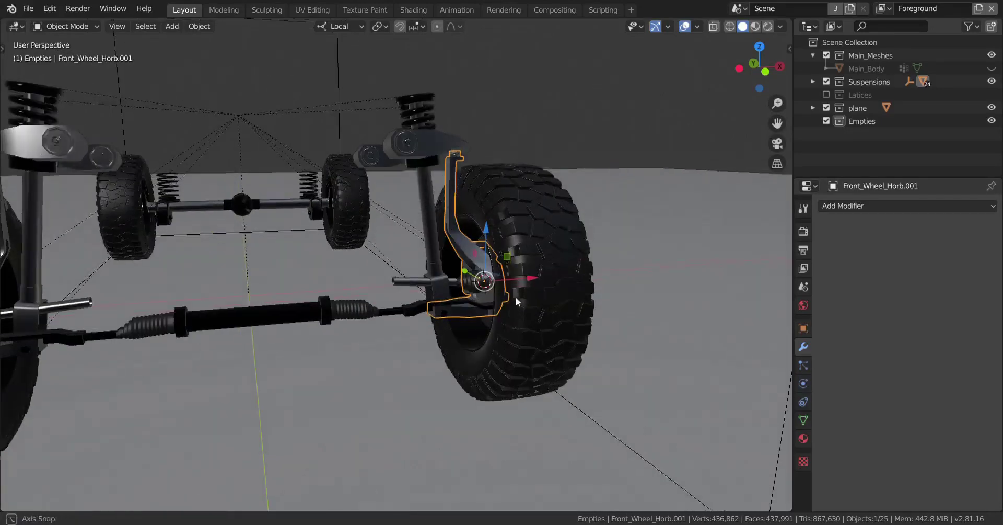
{"action": "scroll", "coordinate": [516, 297], "scroll_direction": "up", "scroll_amount": 2}
{"action": "key", "text": "a"}
{"action": "key", "text": "s"}
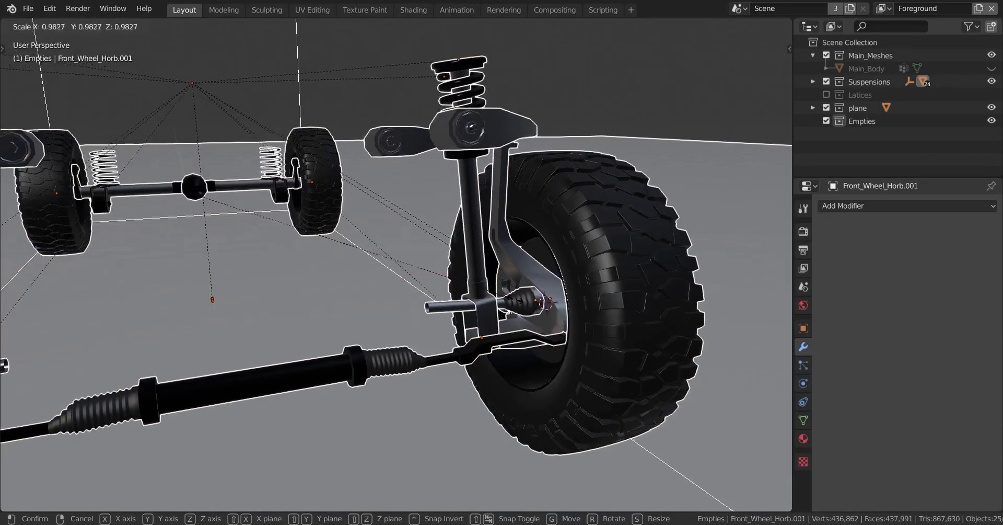
{"action": "right_click", "coordinate": [491, 298]}
{"action": "scroll", "coordinate": [486, 298], "scroll_direction": "down", "scroll_amount": 6}
{"action": "middle_click_drag", "start_coordinate": [484, 297], "coordinate": [453, 296]}
{"action": "scroll", "coordinate": [452, 295], "scroll_direction": "up", "scroll_amount": 2}
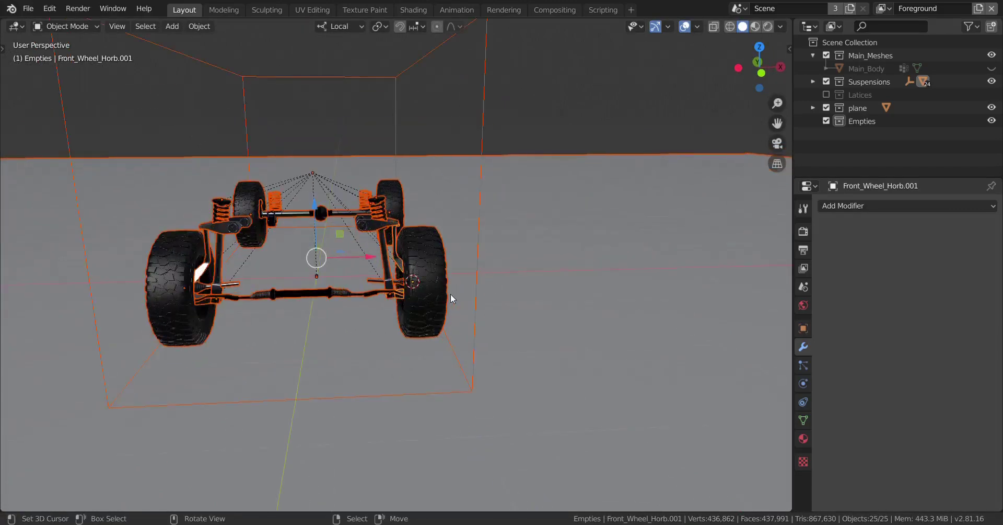
{"action": "key", "text": "alt+a"}
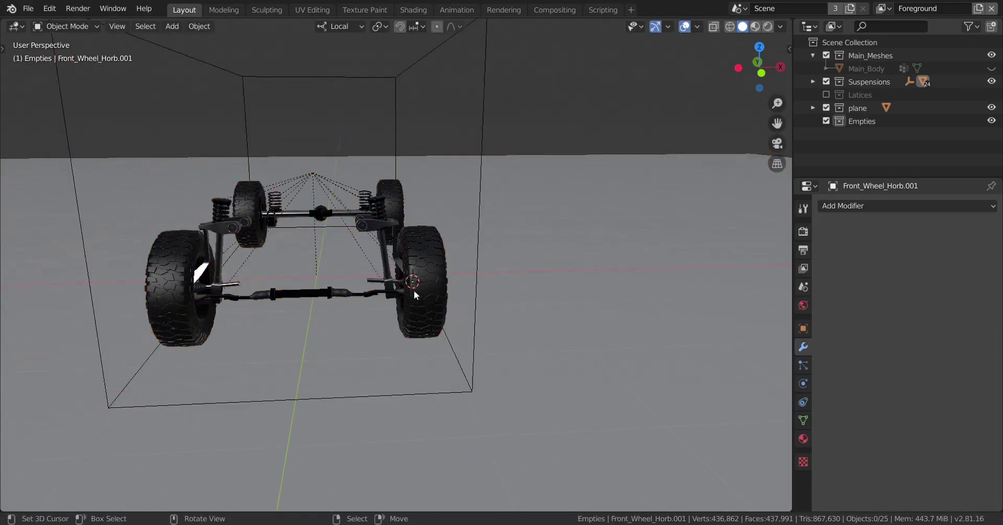
Edit the mesh of the front suspension strut at the near wheel and select its lower fork bracket's linked geometry.
{"action": "scroll", "coordinate": [414, 290], "scroll_direction": "up", "scroll_amount": 5}
{"action": "scroll", "coordinate": [457, 292], "scroll_direction": "up", "scroll_amount": 3}
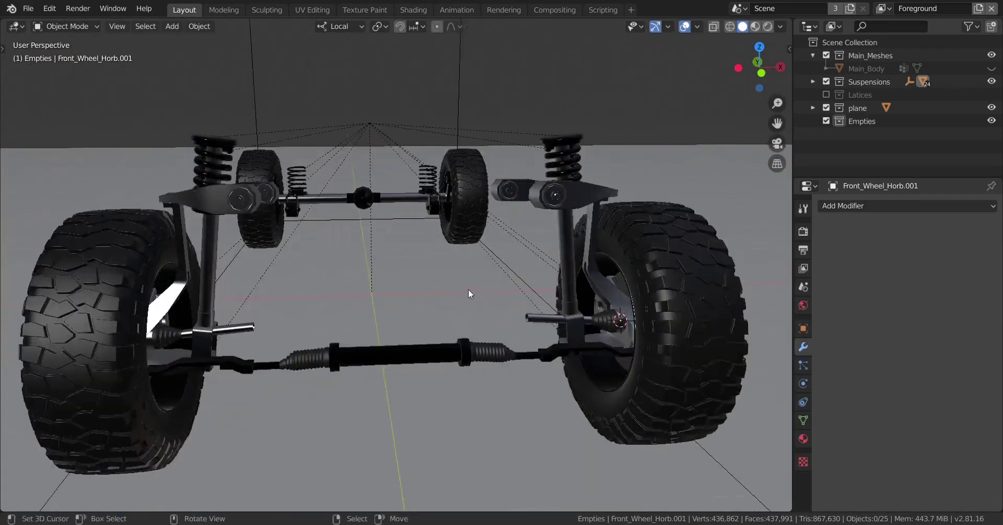
{"action": "key", "text": "KP_1"}
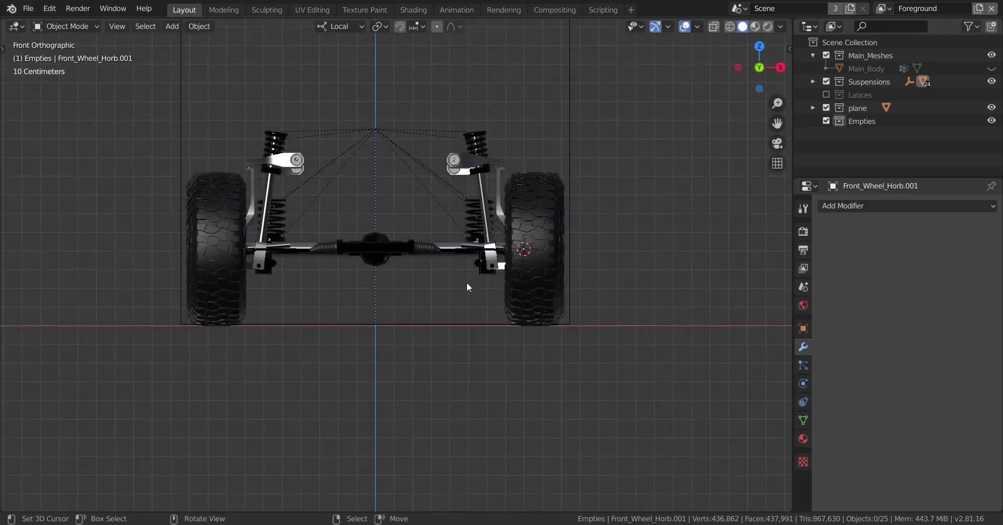
{"action": "scroll", "coordinate": [466, 282], "scroll_direction": "up", "scroll_amount": 4}
{"action": "middle_click_drag", "start_coordinate": [559, 202], "coordinate": [493, 257], "text": "shift"}
{"action": "mouse_move", "coordinate": [474, 291]}
{"action": "middle_mouse_down"}
{"action": "mouse_move", "coordinate": [512, 308]}
{"action": "mouse_move", "coordinate": [464, 280]}
{"action": "middle_mouse_up"}
{"action": "scroll", "coordinate": [512, 308], "scroll_direction": "down", "scroll_amount": 3}
{"action": "scroll", "coordinate": [463, 281], "scroll_direction": "up", "scroll_amount": 3}
{"action": "scroll", "coordinate": [463, 280], "scroll_direction": "up", "scroll_amount": 5}
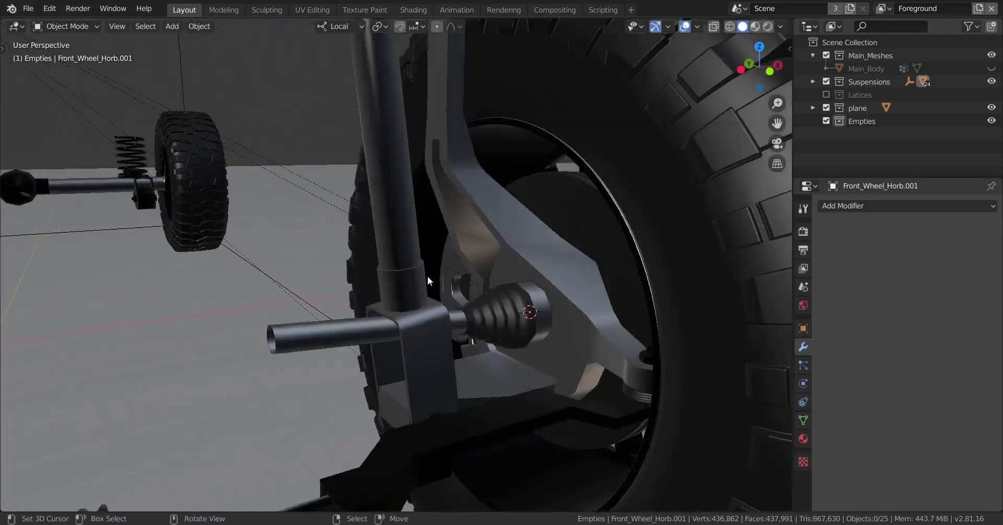
{"action": "left_click", "coordinate": [415, 268]}
{"action": "scroll", "coordinate": [434, 306], "scroll_direction": "up", "scroll_amount": 2}
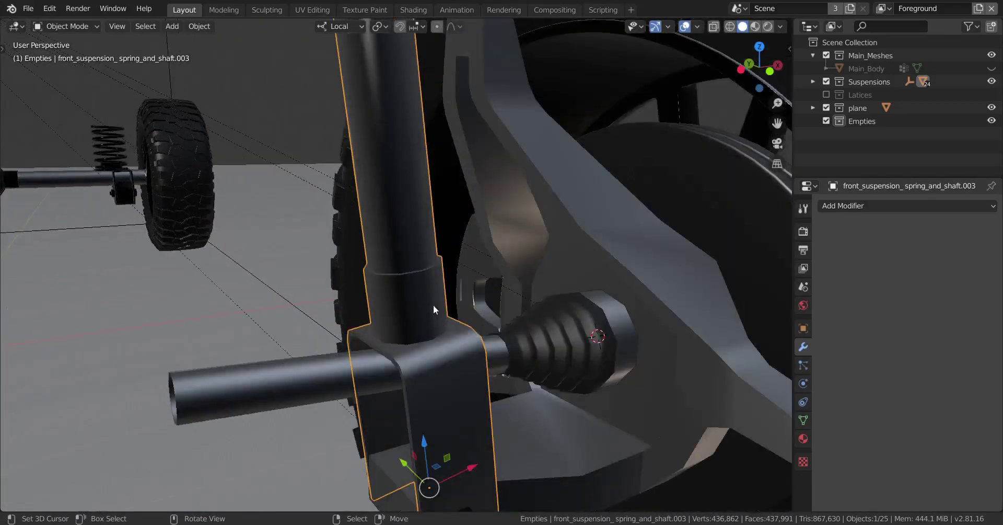
{"action": "scroll", "coordinate": [417, 311], "scroll_direction": "down", "scroll_amount": 2}
{"action": "key", "text": "Tab"}
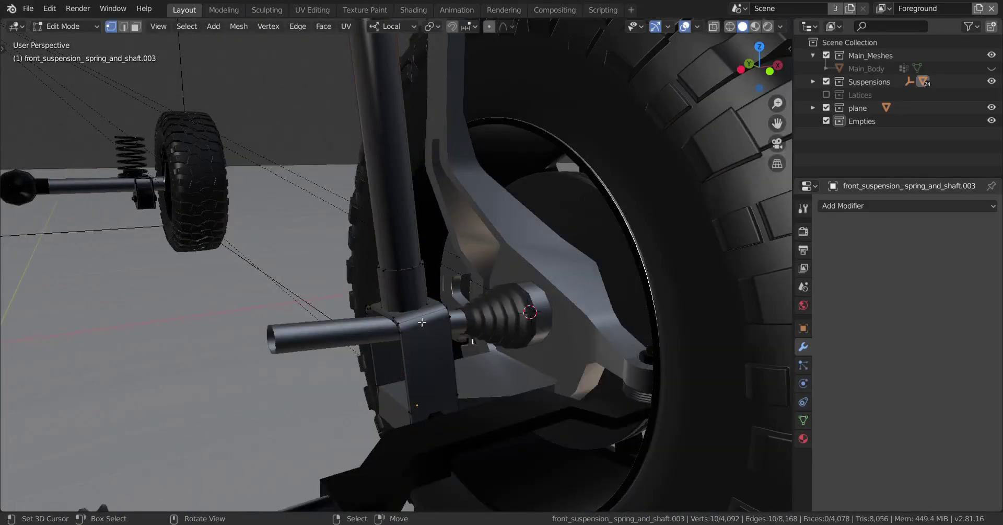
{"action": "left_click", "coordinate": [399, 333]}
{"action": "key", "text": "ctrl+l"}
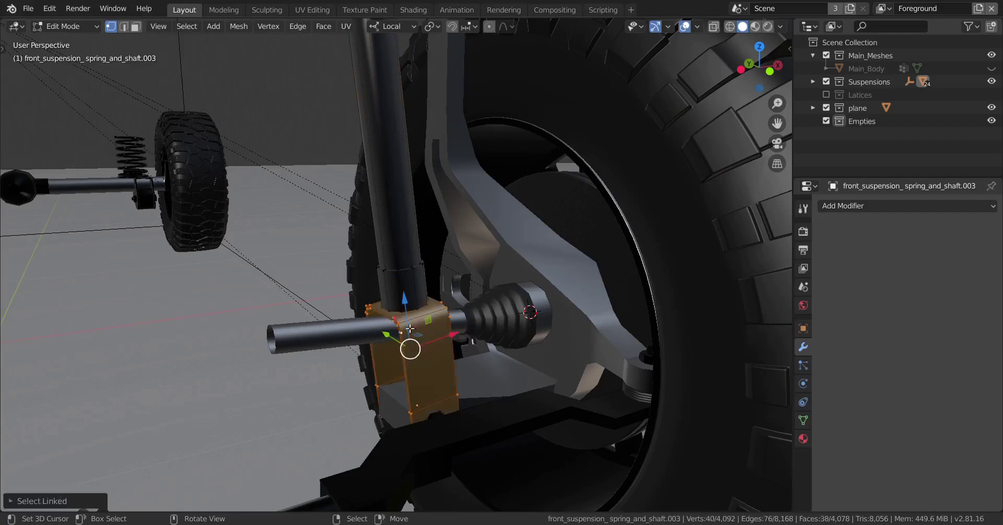
{"action": "left_click", "coordinate": [389, 273], "text": "shift"}
{"action": "key", "text": "ctrl+l"}
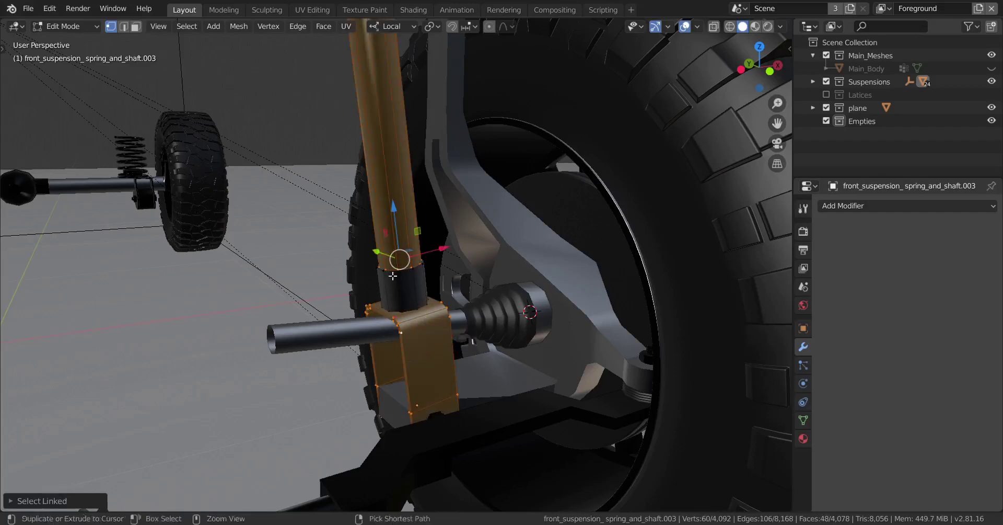
{"action": "key", "text": "ctrl+z"}
{"action": "key", "text": "ctrl+z"}
Add the collar above the fork bracket and the bolt parts on both sides of the bracket to the selection.
{"action": "key", "text": "l"}
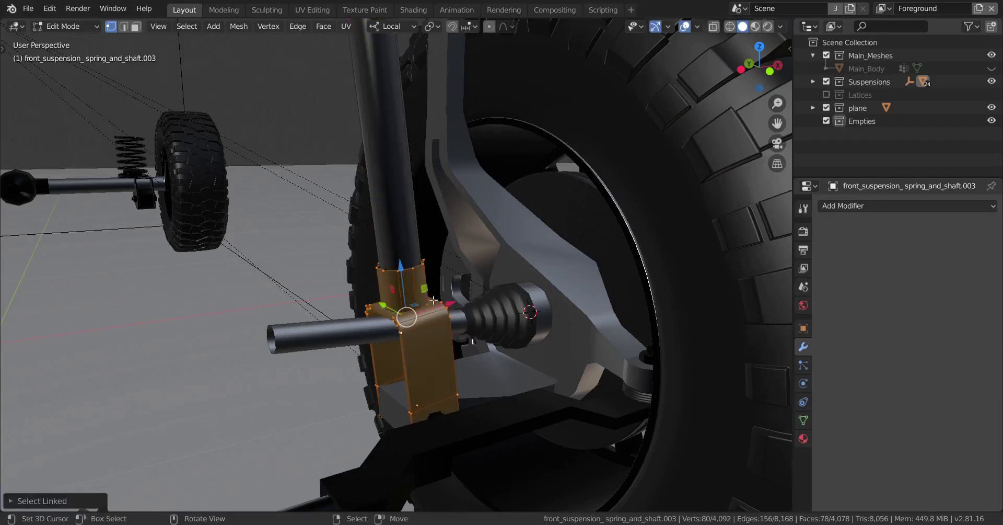
{"action": "middle_click_drag", "start_coordinate": [424, 289], "coordinate": [480, 301]}
{"action": "key", "text": "KP_Decimal"}
{"action": "scroll", "coordinate": [466, 302], "scroll_direction": "down", "scroll_amount": 5}
{"action": "key", "text": "shift+z"}
{"action": "key", "text": "shift+z"}
{"action": "scroll", "coordinate": [455, 353], "scroll_direction": "up", "scroll_amount": 2}
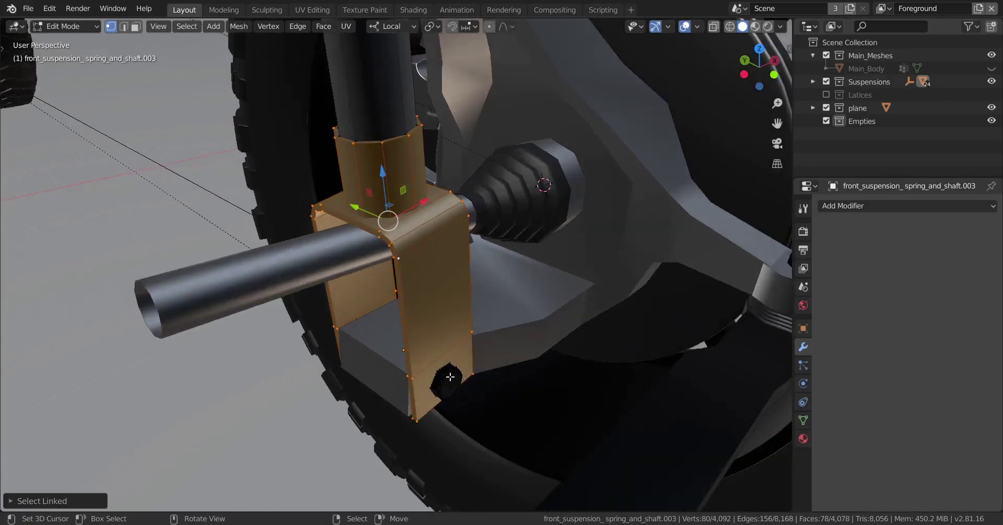
{"action": "key", "text": "l"}
{"action": "middle_click_drag", "start_coordinate": [395, 376], "coordinate": [517, 349]}
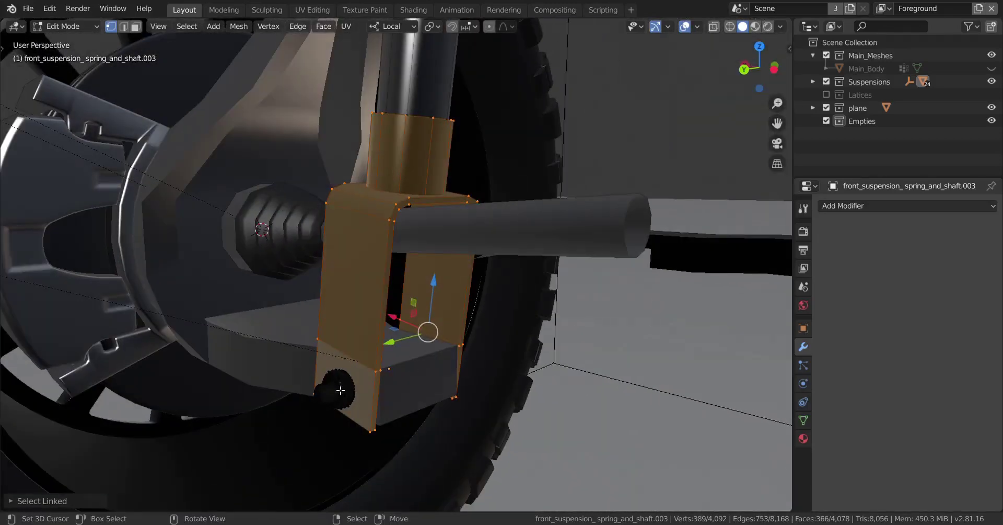
{"action": "key", "text": "l"}
{"action": "key", "text": "l"}
{"action": "middle_click_drag", "start_coordinate": [327, 393], "coordinate": [387, 336]}
Separate the selected bracket, collar and bolts from the strut into their own object and return to Object Mode.
{"action": "key", "text": "p"}
{"action": "left_click", "coordinate": [385, 372]}
{"action": "key", "text": "Tab"}
Join the separated fork bracket into the Front_Wheel_Horb.001 wheel carrier and test that they move as one piece.
{"action": "left_click", "coordinate": [389, 270]}
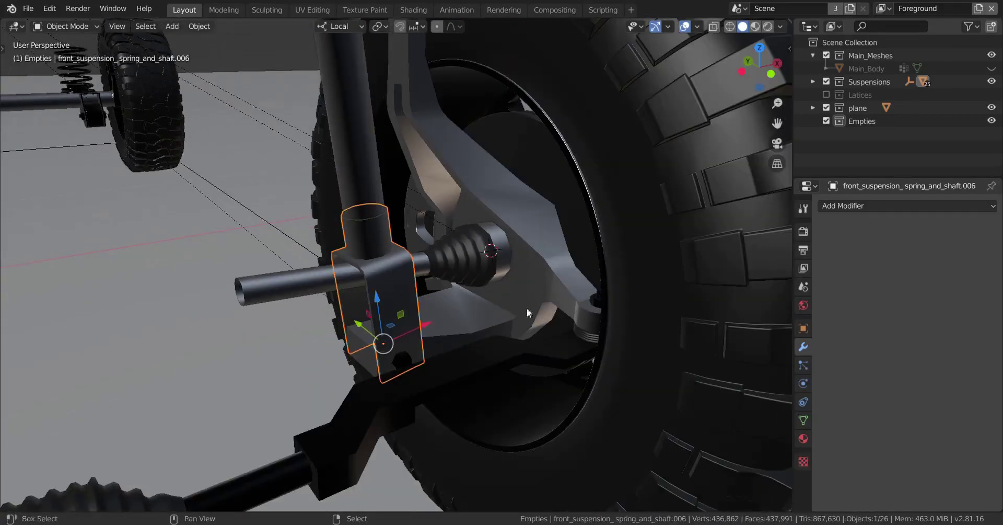
{"action": "left_click", "coordinate": [543, 284], "text": "shift"}
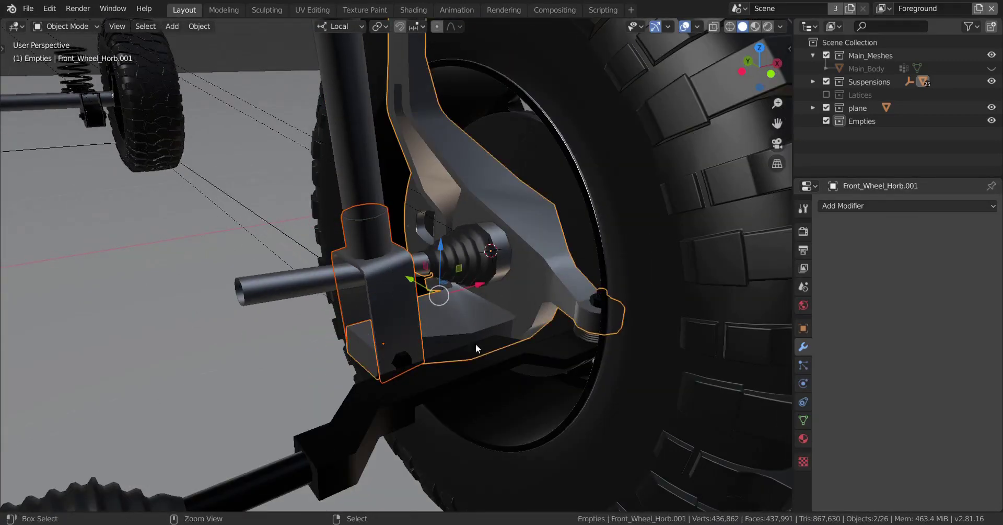
{"action": "key", "text": "ctrl+j"}
{"action": "scroll", "coordinate": [476, 345], "scroll_direction": "up", "scroll_amount": 3}
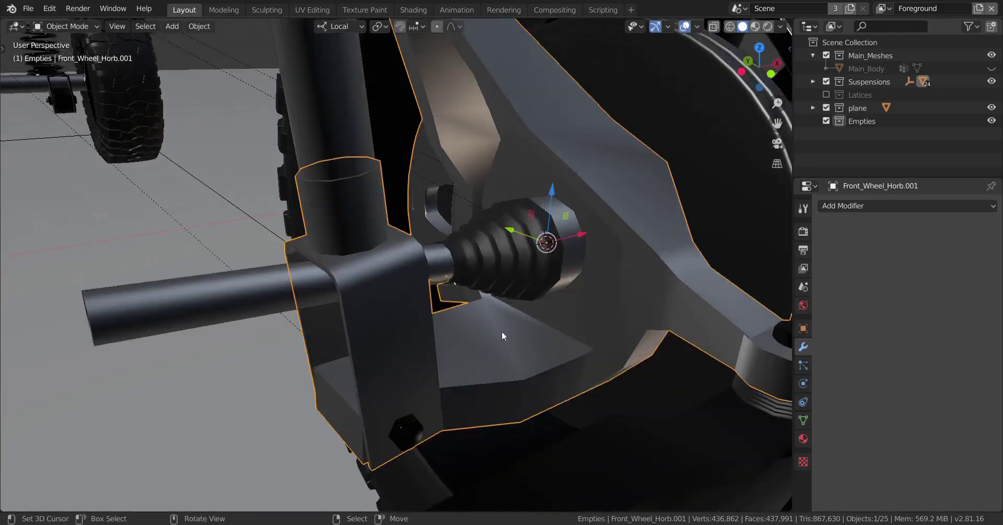
{"action": "scroll", "coordinate": [501, 332], "scroll_direction": "down", "scroll_amount": 5}
{"action": "key", "text": "g"}
{"action": "right_click", "coordinate": [522, 316]}
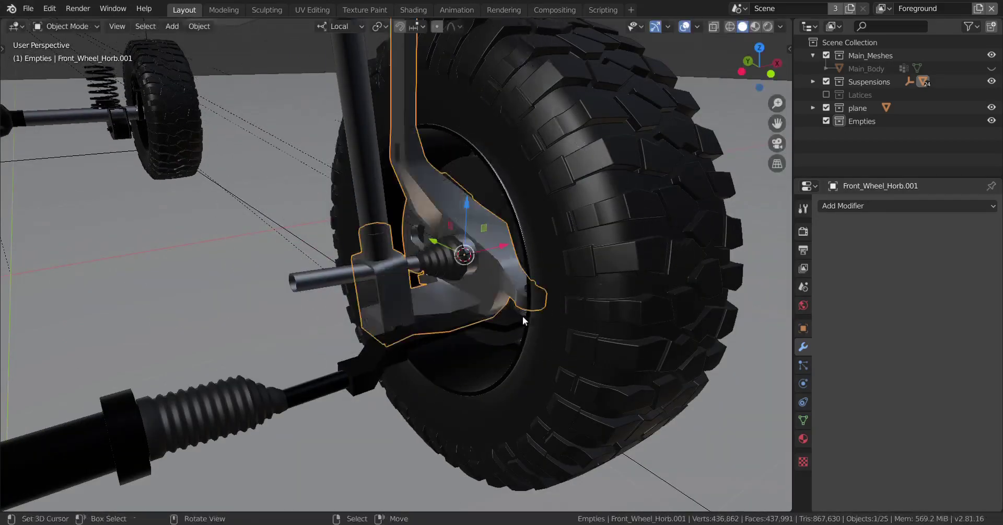
Edit the Front_Wheel_Drive_Shaft.002 mesh and select the edge loop at its open inner end.
{"action": "scroll", "coordinate": [492, 316], "scroll_direction": "down", "scroll_amount": 3}
{"action": "middle_click_drag", "start_coordinate": [387, 310], "coordinate": [453, 372], "text": "shift"}
{"action": "middle_click_drag", "start_coordinate": [454, 372], "coordinate": [369, 358]}
{"action": "scroll", "coordinate": [411, 342], "scroll_direction": "up", "scroll_amount": 3}
{"action": "middle_click_drag", "start_coordinate": [415, 340], "coordinate": [392, 314]}
{"action": "scroll", "coordinate": [345, 350], "scroll_direction": "up", "scroll_amount": 2}
{"action": "middle_click_drag", "start_coordinate": [316, 368], "coordinate": [473, 274], "text": "shift"}
{"action": "scroll", "coordinate": [470, 273], "scroll_direction": "down", "scroll_amount": 1}
{"action": "scroll", "coordinate": [418, 293], "scroll_direction": "up", "scroll_amount": 2}
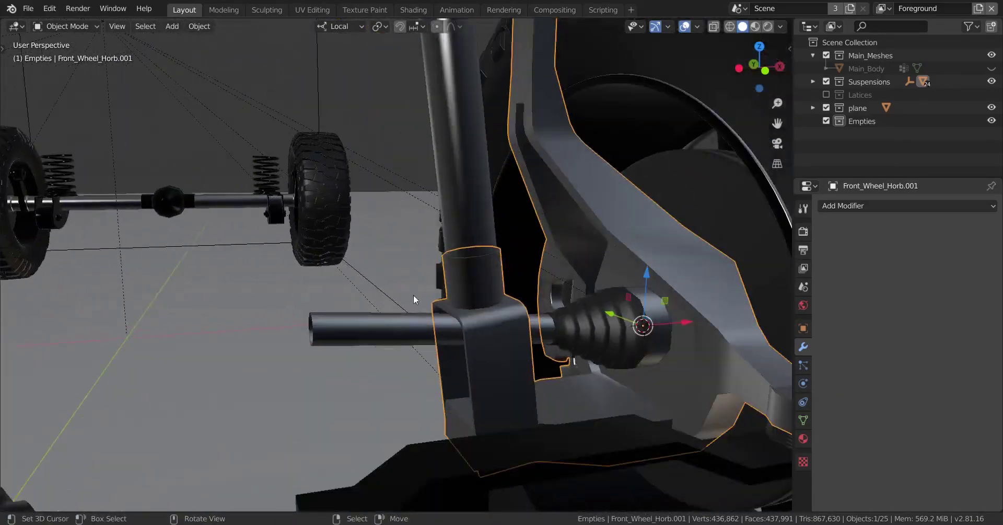
{"action": "middle_click_drag", "start_coordinate": [400, 306], "coordinate": [473, 319], "text": "shift"}
{"action": "scroll", "coordinate": [433, 305], "scroll_direction": "up", "scroll_amount": 1}
{"action": "left_click", "coordinate": [433, 306]}
{"action": "scroll", "coordinate": [431, 304], "scroll_direction": "up", "scroll_amount": 2}
{"action": "key", "text": "Tab"}
{"action": "scroll", "coordinate": [509, 330], "scroll_direction": "up", "scroll_amount": 1}
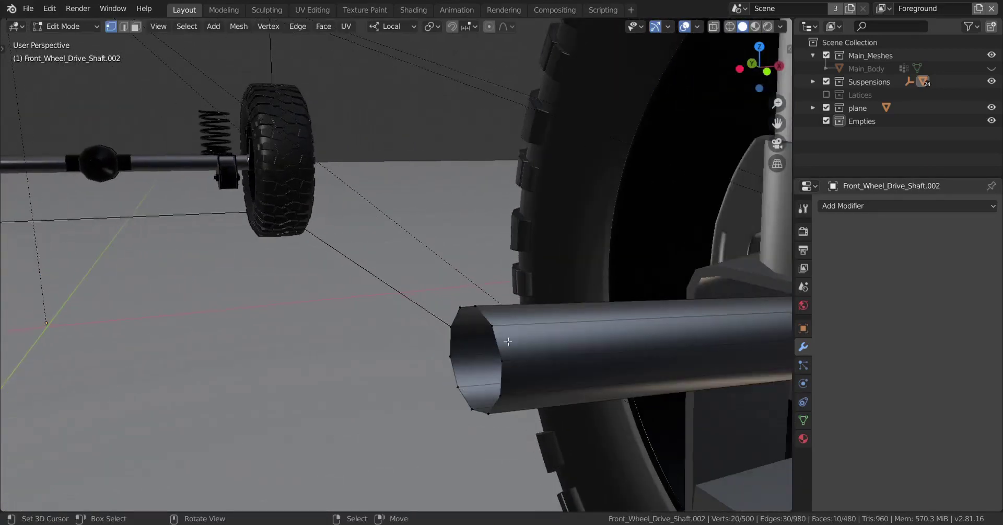
{"action": "right_click", "coordinate": [501, 342], "text": "alt"}
Snap the 3D cursor to the selected end loop of the drive shaft and return to Object Mode.
{"action": "scroll", "coordinate": [471, 365], "scroll_direction": "down", "scroll_amount": 4}
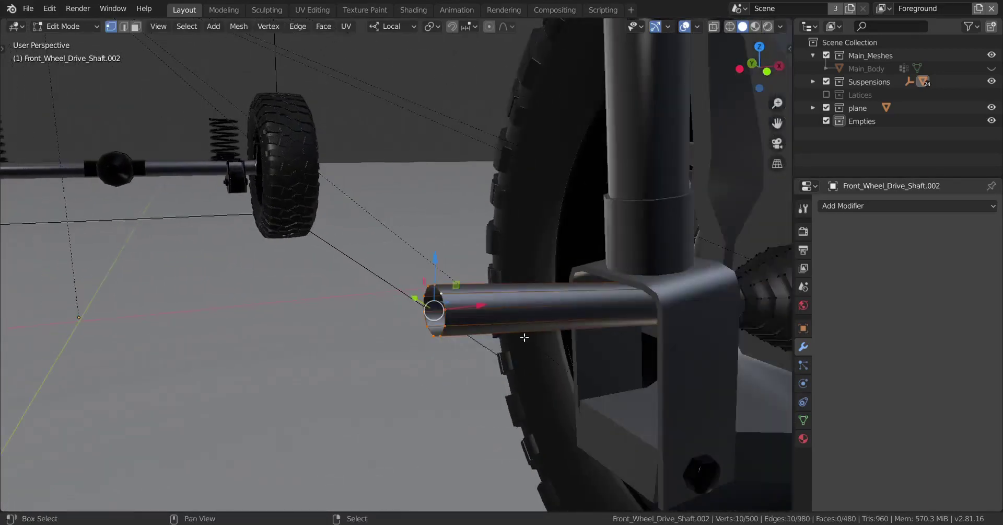
{"action": "key", "text": "shift+s"}
{"action": "left_click", "coordinate": [523, 410]}
{"action": "scroll", "coordinate": [523, 413], "scroll_direction": "down", "scroll_amount": 4}
{"action": "middle_click_drag", "start_coordinate": [503, 396], "coordinate": [485, 392]}
{"action": "scroll", "coordinate": [481, 388], "scroll_direction": "down", "scroll_amount": 2}
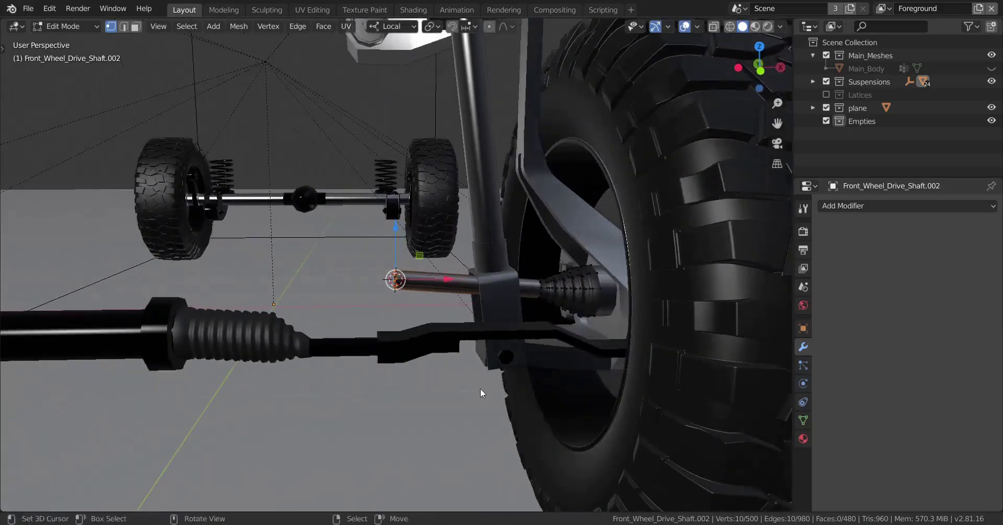
{"action": "key", "text": "Tab"}
Examine the drive shaft and the cursor at its inner end from the front and in perspective.
{"action": "key", "text": "KP_1"}
{"action": "scroll", "coordinate": [479, 386], "scroll_direction": "up", "scroll_amount": 2}
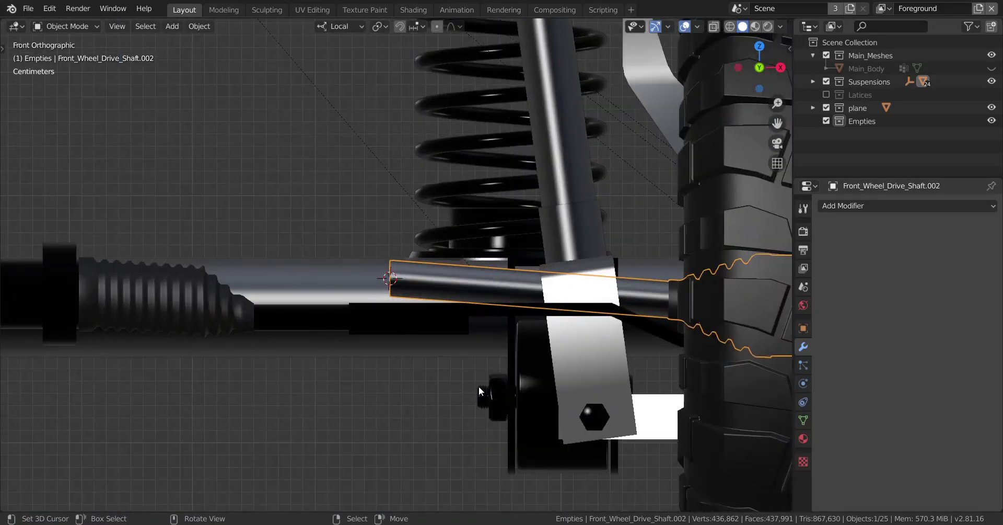
{"action": "scroll", "coordinate": [472, 354], "scroll_direction": "down", "scroll_amount": 3}
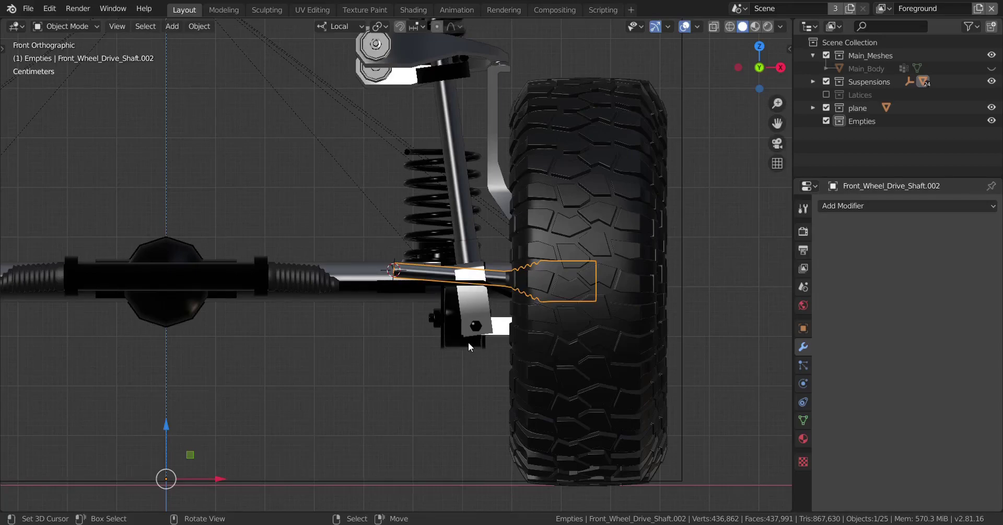
{"action": "scroll", "coordinate": [469, 342], "scroll_direction": "down", "scroll_amount": 3}
{"action": "middle_click_drag", "start_coordinate": [484, 312], "coordinate": [495, 333]}
{"action": "scroll", "coordinate": [538, 331], "scroll_direction": "up", "scroll_amount": 5}
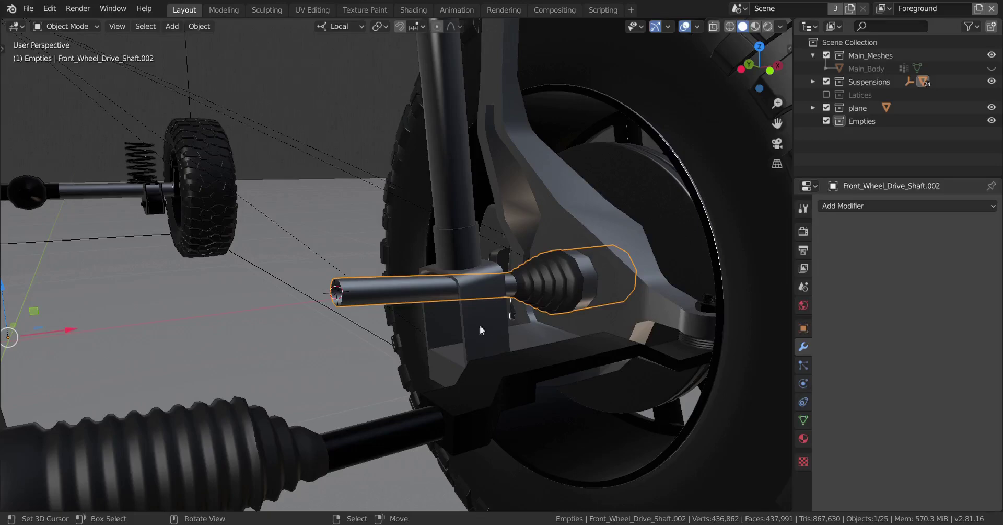
{"action": "scroll", "coordinate": [479, 325], "scroll_direction": "up", "scroll_amount": 4}
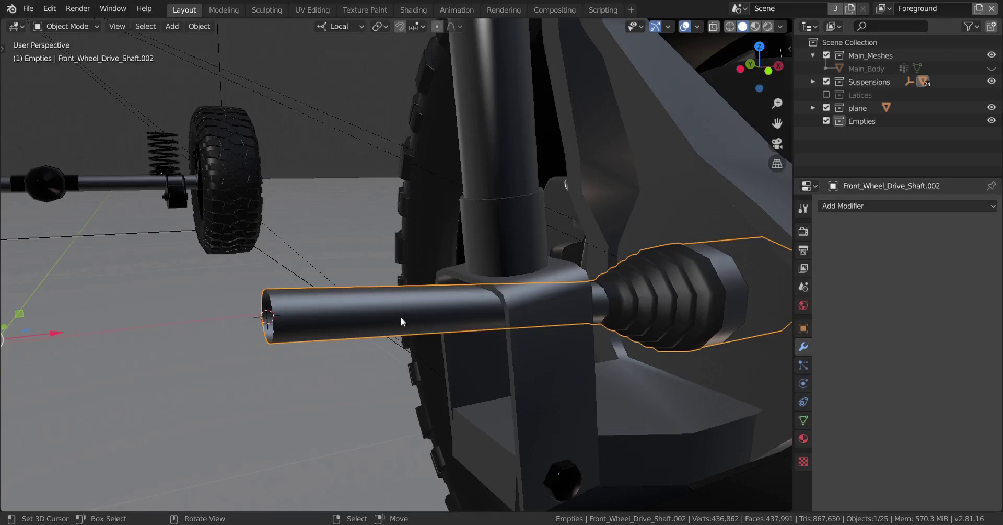
{"action": "scroll", "coordinate": [408, 321], "scroll_direction": "down", "scroll_amount": 2}
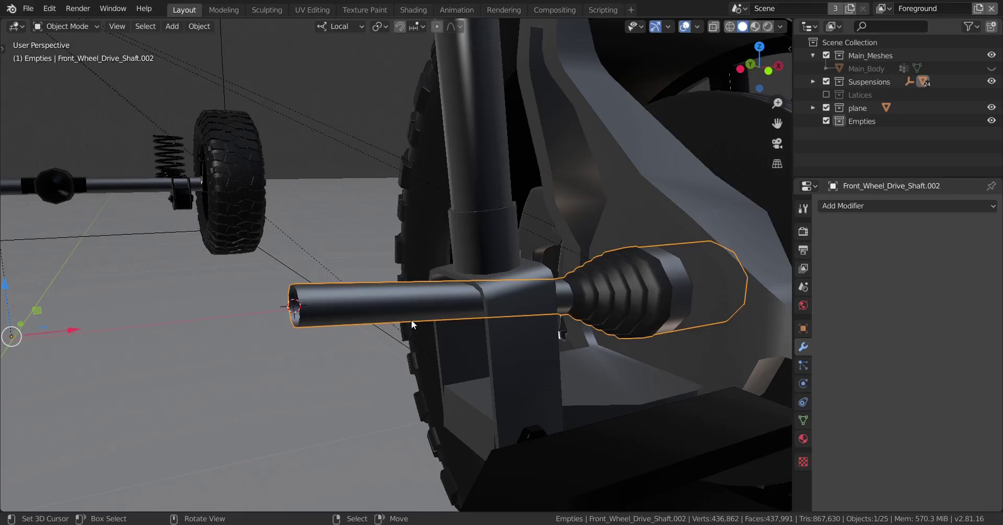
{"action": "middle_click_drag", "start_coordinate": [412, 318], "coordinate": [404, 337]}
{"action": "scroll", "coordinate": [406, 336], "scroll_direction": "up", "scroll_amount": 2}
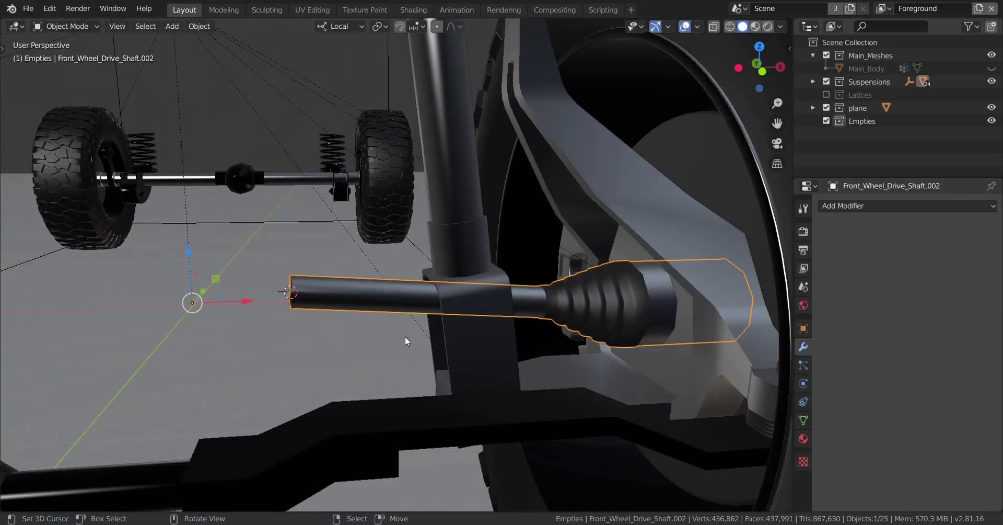
Add a Plain Axes empty at the 3D cursor on the drive shaft's inner end, working from the front view.
{"action": "key", "text": "KP_1"}
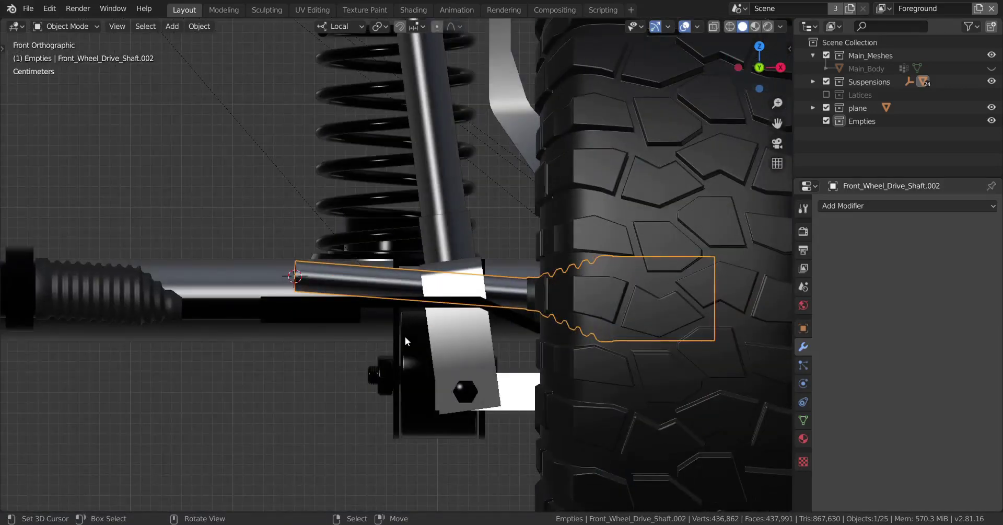
{"action": "key", "text": "shift+a"}
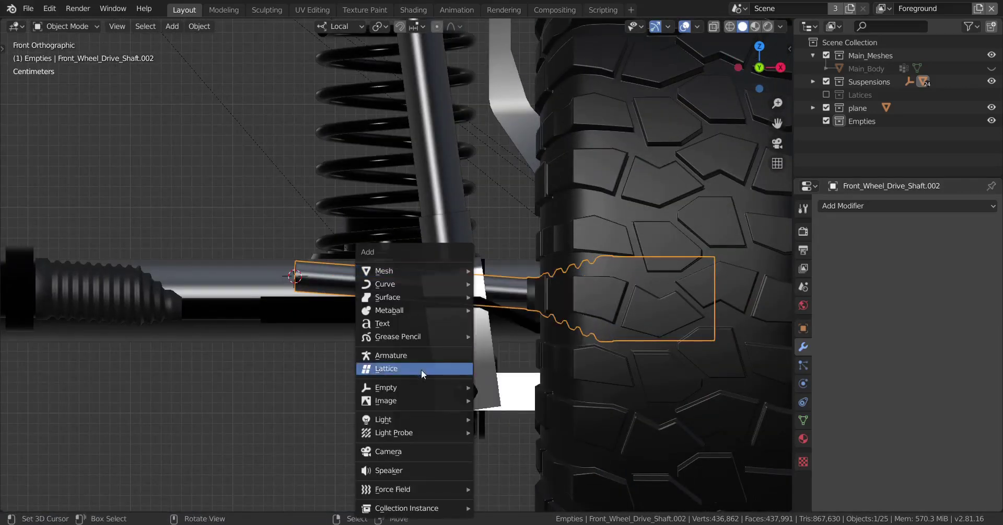
{"action": "mouse_move", "coordinate": [425, 388]}
{"action": "left_click", "coordinate": [543, 388]}
{"action": "middle_click_drag", "start_coordinate": [544, 388], "coordinate": [488, 376]}
{"action": "scroll", "coordinate": [491, 373], "scroll_direction": "up", "scroll_amount": 4}
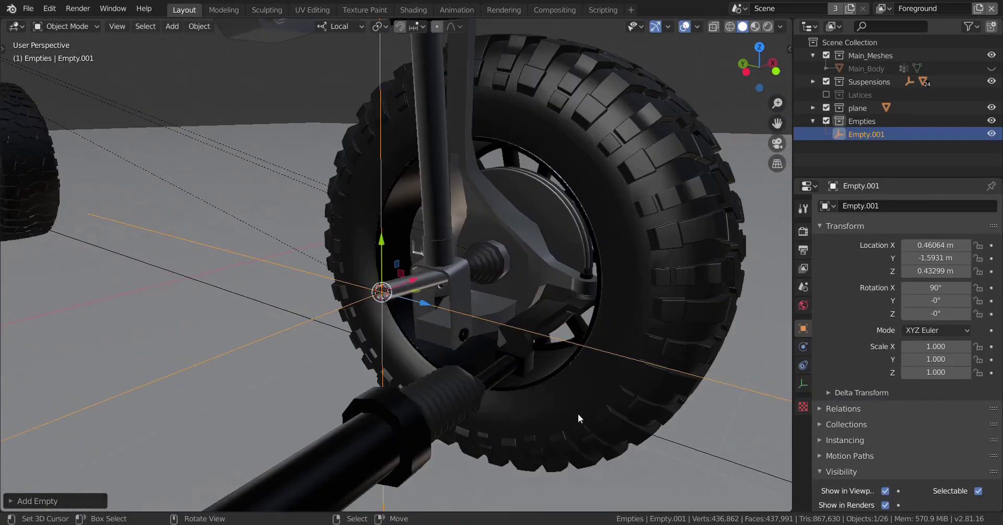
Scale the new empty down to about 0.121 so it suits the size of the drive shaft.
{"action": "key", "text": "s"}
{"action": "left_click", "coordinate": [425, 319]}
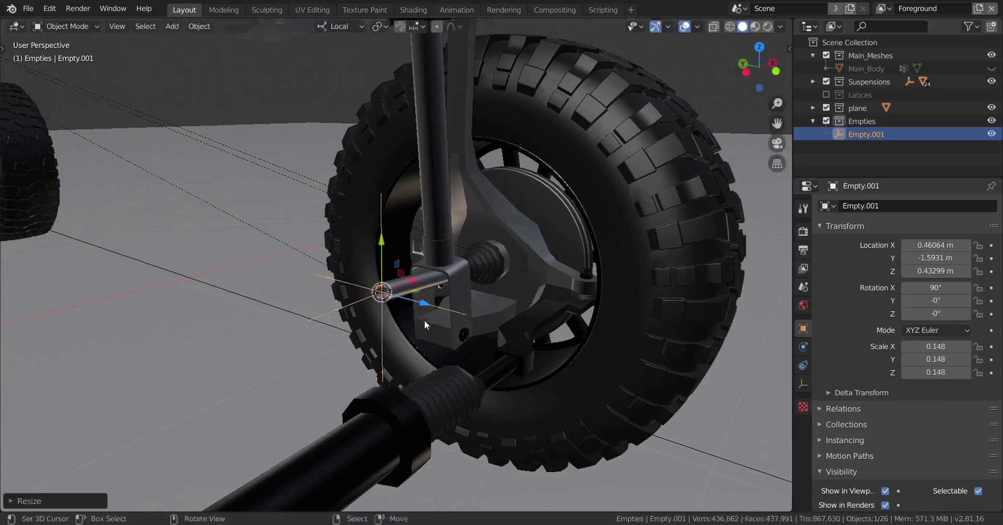
{"action": "scroll", "coordinate": [424, 320], "scroll_direction": "up", "scroll_amount": 2}
{"action": "key", "text": "s"}
{"action": "left_click", "coordinate": [478, 393]}
{"action": "scroll", "coordinate": [429, 400], "scroll_direction": "down", "scroll_amount": 3}
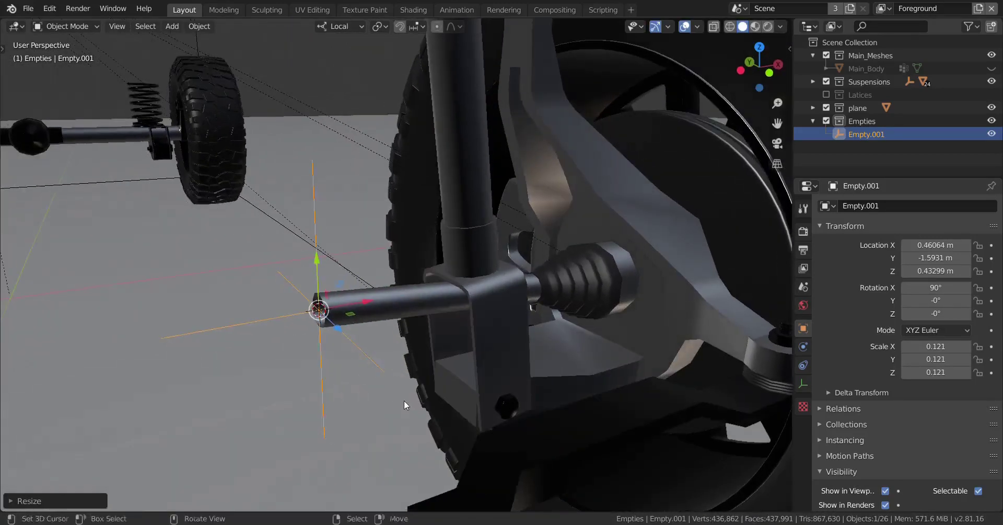
Apply the scale and rotation of the empty at the drive shaft's inner end.
{"action": "key", "text": "ctrl+a"}
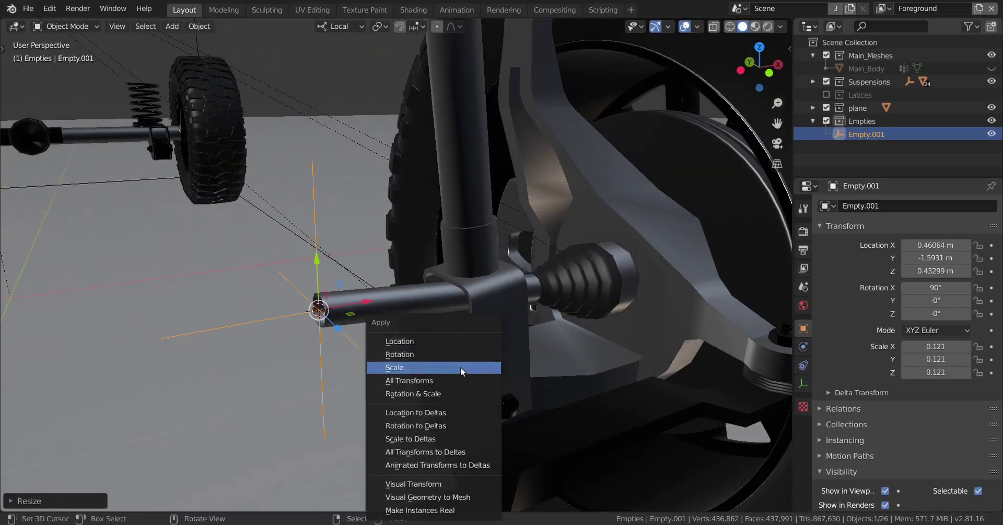
{"action": "left_click", "coordinate": [414, 365]}
{"action": "key", "text": "ctrl+a"}
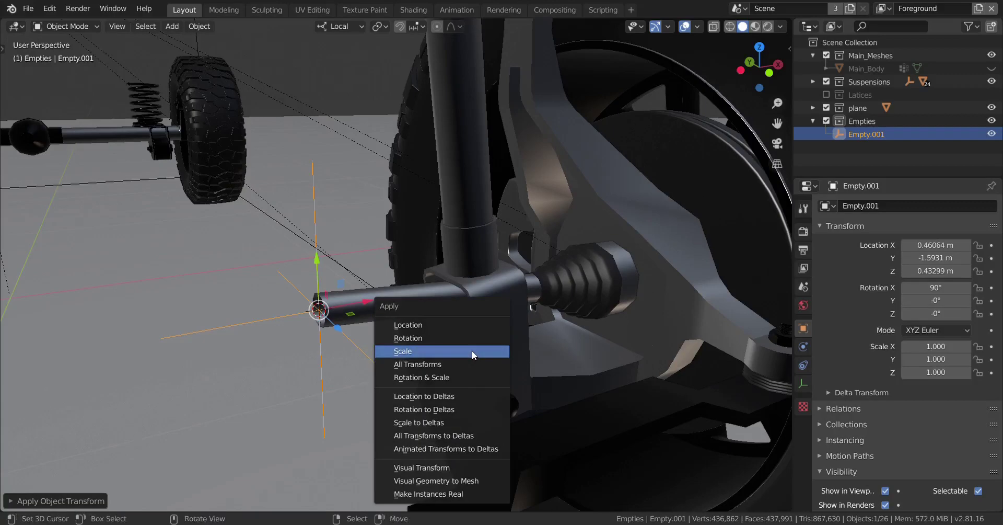
{"action": "left_click", "coordinate": [421, 377]}
{"action": "mouse_move", "coordinate": [418, 350]}
{"action": "middle_mouse_down"}
{"action": "mouse_move", "coordinate": [381, 356]}
{"action": "mouse_move", "coordinate": [427, 361]}
{"action": "mouse_move", "coordinate": [406, 353]}
{"action": "middle_mouse_up"}
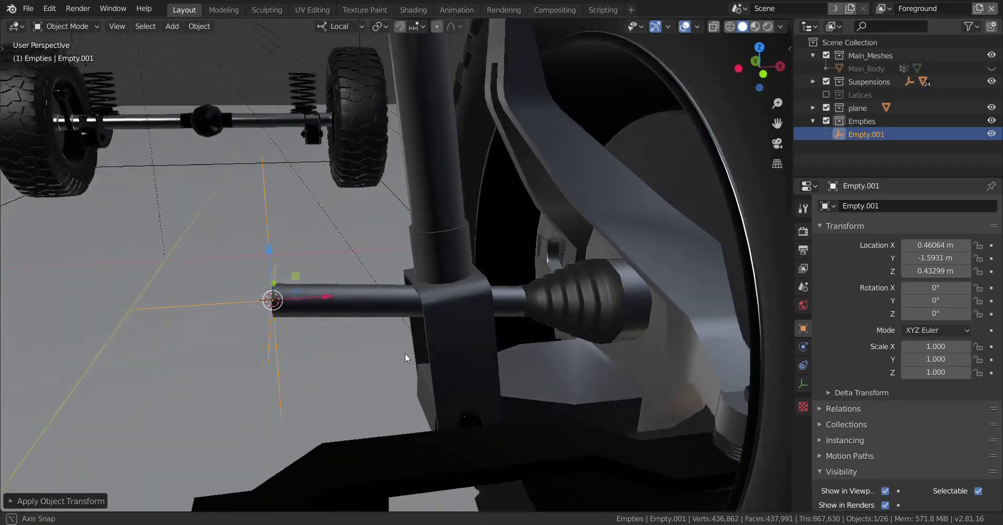
In Edit Mode, cut an edge loop around the drive shaft's outer cup and slide it to the cup's outer edge.
{"action": "right_click", "coordinate": [619, 296]}
{"action": "middle_click_drag", "start_coordinate": [582, 309], "coordinate": [426, 334], "text": "shift"}
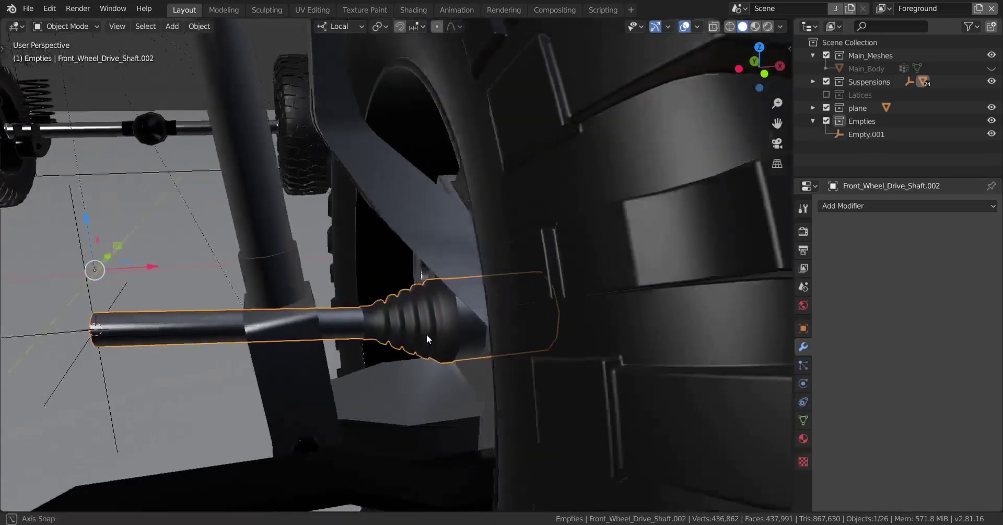
{"action": "scroll", "coordinate": [455, 344], "scroll_direction": "up", "scroll_amount": 3}
{"action": "key", "text": "Tab"}
{"action": "mouse_move", "coordinate": [500, 368]}
{"action": "middle_mouse_down"}
{"action": "mouse_move", "coordinate": [460, 324]}
{"action": "mouse_move", "coordinate": [497, 352]}
{"action": "middle_mouse_up"}
{"action": "key", "text": "ctrl+r"}
{"action": "left_click", "coordinate": [499, 350]}
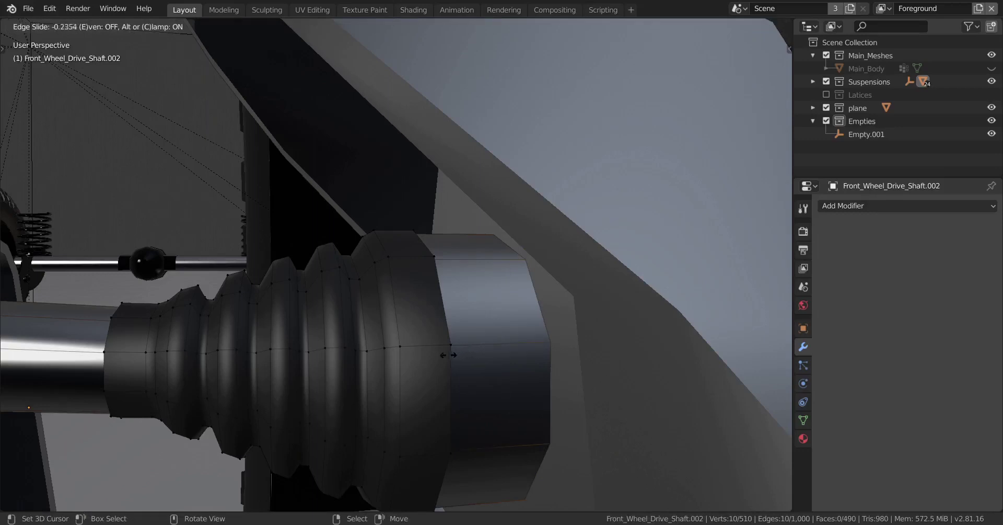
{"action": "left_click", "coordinate": [521, 336]}
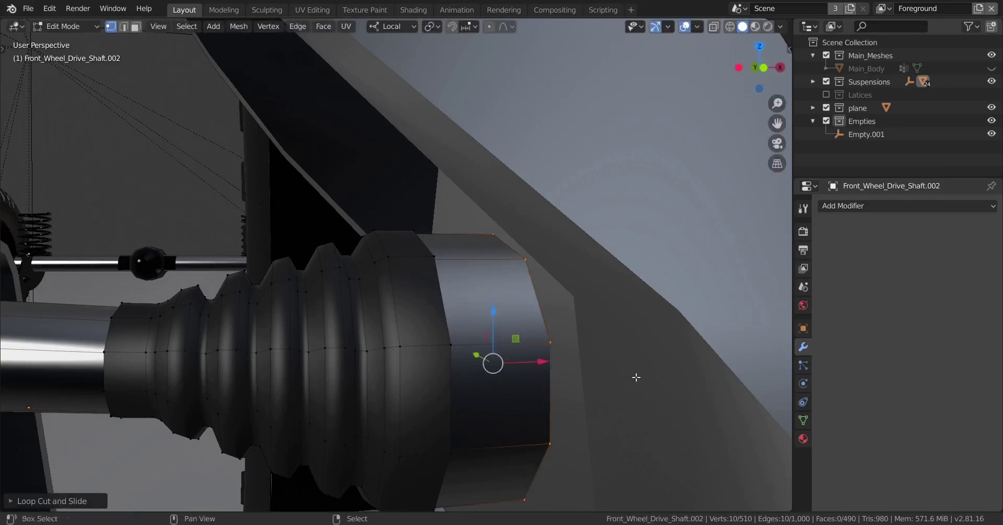
Snap the 3D cursor to the selected loop, undo the loop cut and return to Object Mode.
{"action": "key", "text": "shift+s"}
{"action": "left_click", "coordinate": [638, 421]}
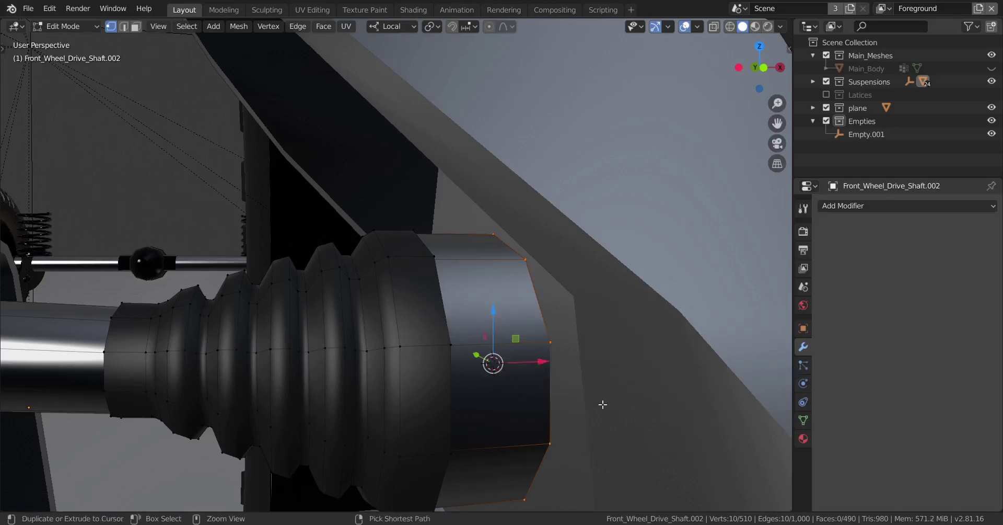
{"action": "key", "text": "ctrl+z"}
{"action": "scroll", "coordinate": [369, 384], "scroll_direction": "down", "scroll_amount": 6}
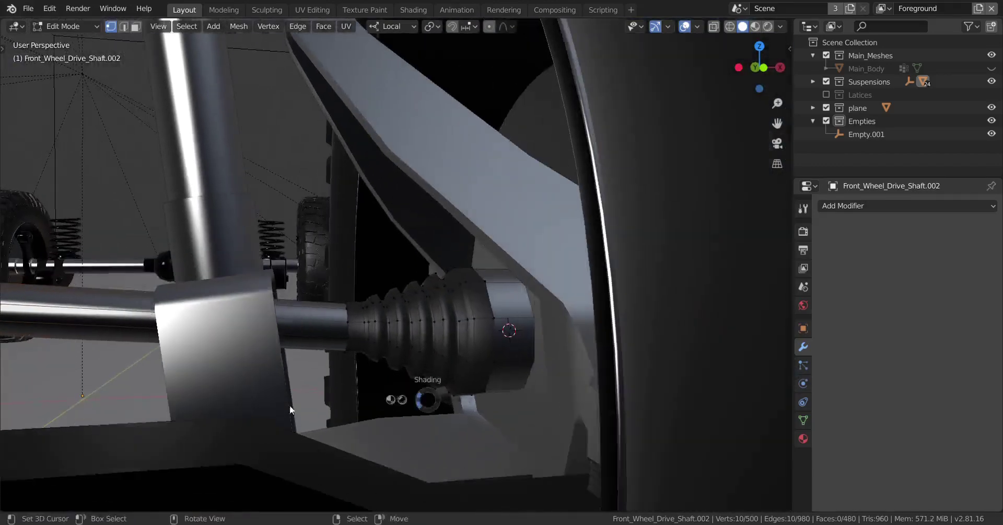
{"action": "key", "text": "shift+z"}
{"action": "key", "text": "shift+z"}
{"action": "middle_click_drag", "start_coordinate": [477, 413], "coordinate": [485, 394]}
{"action": "scroll", "coordinate": [552, 398], "scroll_direction": "down", "scroll_amount": 3}
{"action": "key", "text": "Tab"}
Add a Plain Axes empty at the 3D cursor on the drive shaft's outer end and clear its rotation.
{"action": "scroll", "coordinate": [485, 392], "scroll_direction": "up", "scroll_amount": 2}
{"action": "key", "text": "shift+a"}
{"action": "mouse_move", "coordinate": [520, 372]}
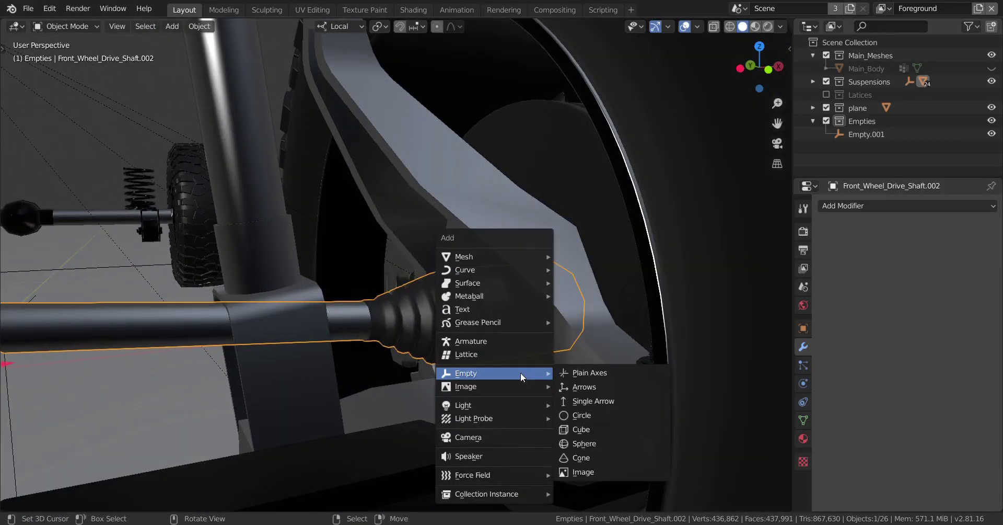
{"action": "left_click", "coordinate": [624, 371]}
{"action": "scroll", "coordinate": [496, 384], "scroll_direction": "up", "scroll_amount": 5}
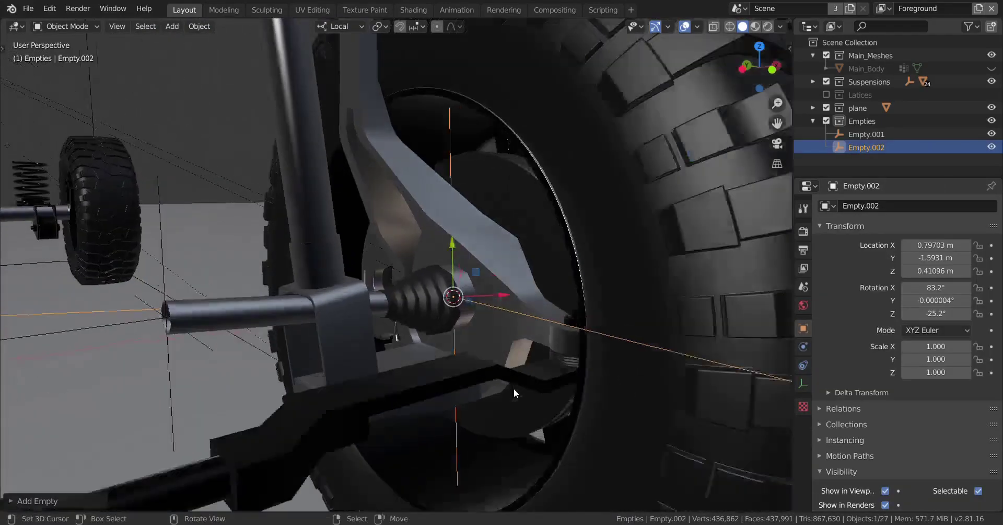
{"action": "key", "text": "alt+r"}
{"action": "scroll", "coordinate": [512, 383], "scroll_direction": "up", "scroll_amount": 2}
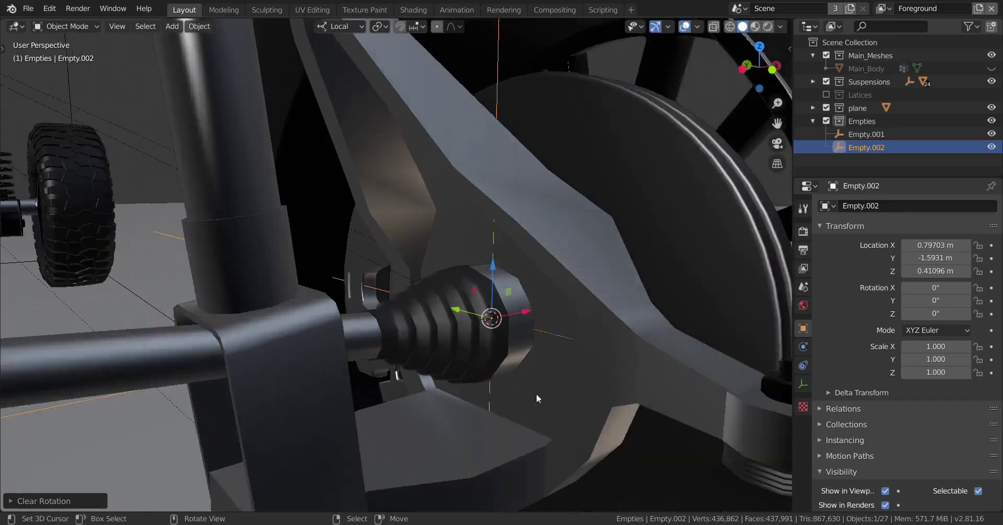
Scale the new outer empty down to about 0.18.
{"action": "key", "text": "s"}
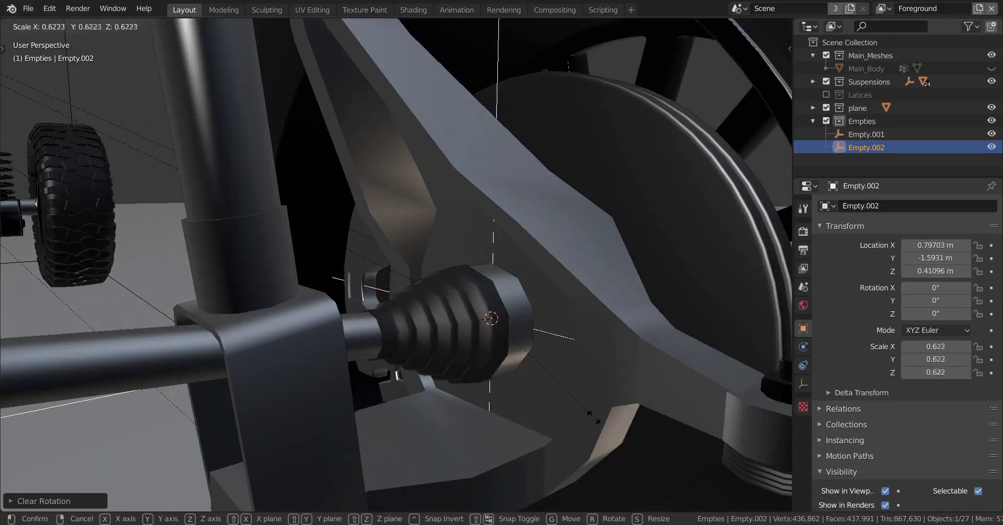
{"action": "left_click", "coordinate": [534, 357]}
{"action": "key", "text": "s"}
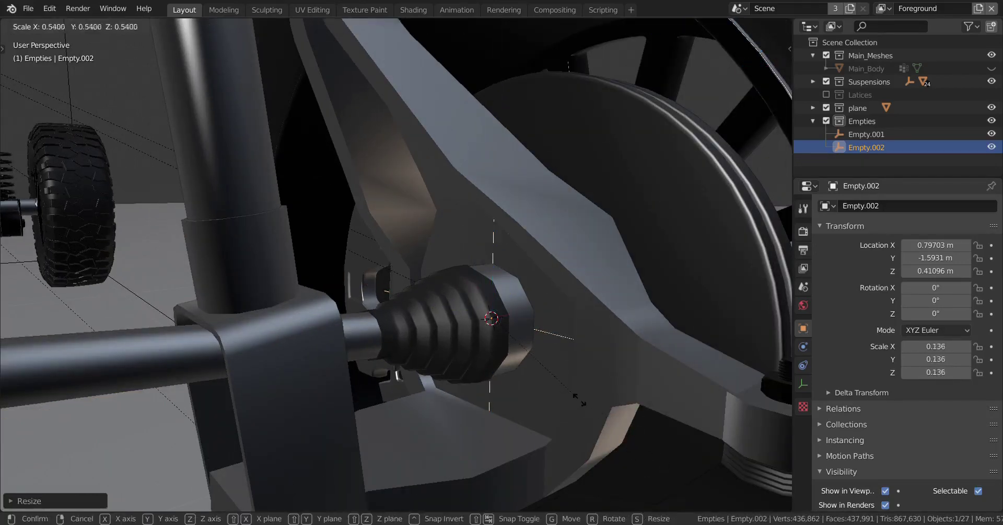
{"action": "left_click", "coordinate": [600, 421]}
{"action": "middle_click_drag", "start_coordinate": [606, 428], "coordinate": [523, 397]}
{"action": "scroll", "coordinate": [605, 321], "scroll_direction": "up", "scroll_amount": 2}
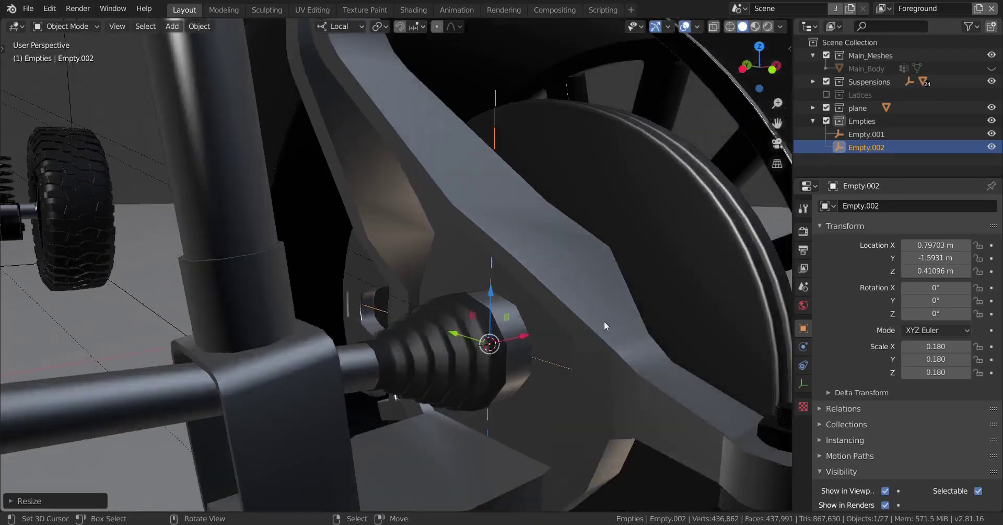
Apply the scale and rotation of the empty at the drive shaft's outer end.
{"action": "key", "text": "ctrl+a"}
{"action": "left_click", "coordinate": [581, 319]}
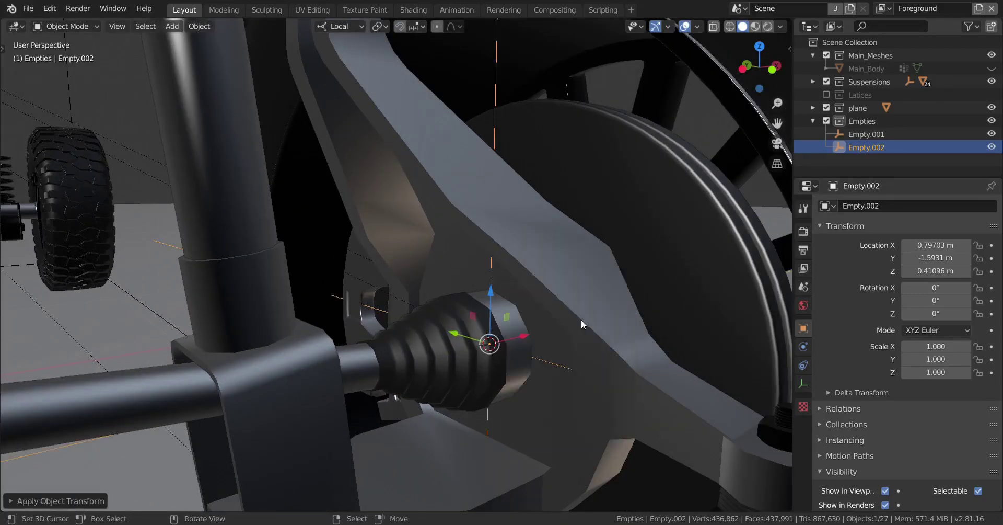
{"action": "key", "text": "ctrl+a"}
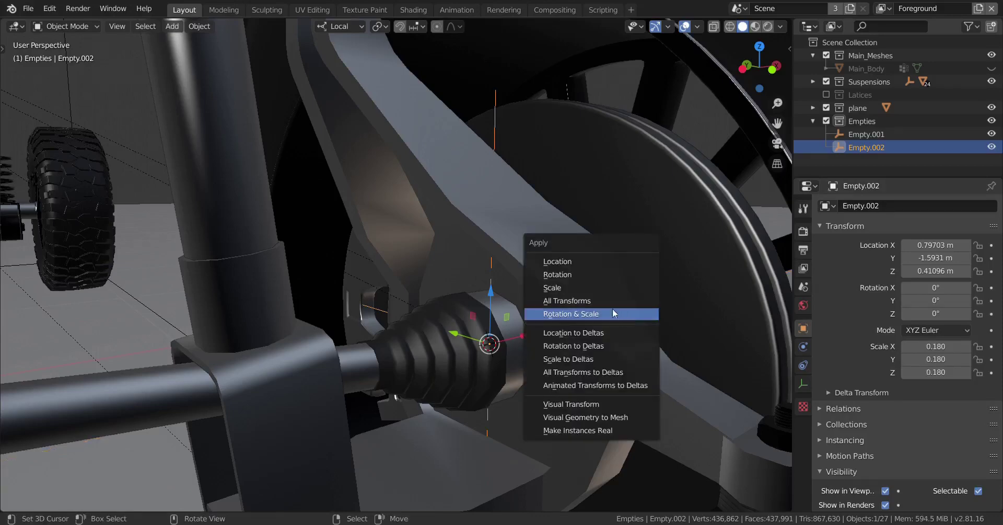
{"action": "left_click", "coordinate": [572, 287]}
{"action": "key", "text": "ctrl+a"}
{"action": "left_click", "coordinate": [620, 315]}
{"action": "scroll", "coordinate": [523, 309], "scroll_direction": "down", "scroll_amount": 5}
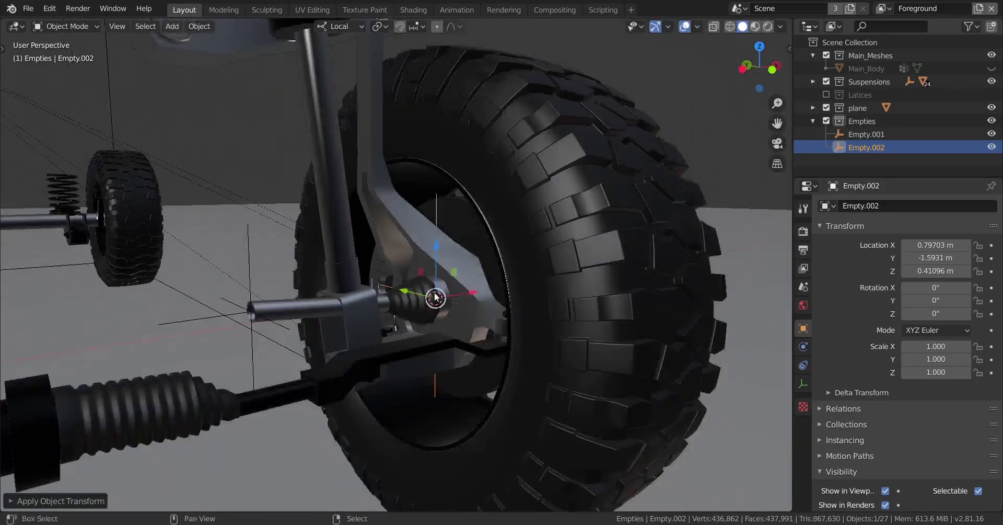
Unhide the car body over the suspension and view the whole vehicle.
{"action": "middle_click_drag", "start_coordinate": [423, 290], "coordinate": [606, 316], "text": "shift"}
{"action": "middle_click_drag", "start_coordinate": [606, 317], "coordinate": [548, 309]}
{"action": "scroll", "coordinate": [548, 309], "scroll_direction": "down", "scroll_amount": 3}
{"action": "scroll", "coordinate": [488, 305], "scroll_direction": "down", "scroll_amount": 5}
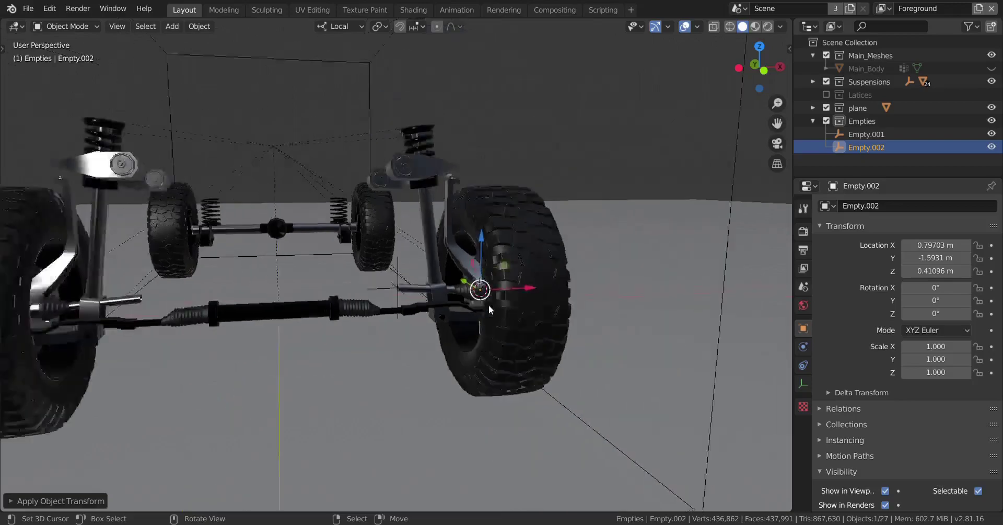
{"action": "middle_click_drag", "start_coordinate": [488, 305], "coordinate": [522, 304]}
{"action": "scroll", "coordinate": [486, 309], "scroll_direction": "up", "scroll_amount": 3}
{"action": "scroll", "coordinate": [485, 308], "scroll_direction": "down", "scroll_amount": 5}
{"action": "key", "text": "alt+h"}
{"action": "scroll", "coordinate": [531, 296], "scroll_direction": "up", "scroll_amount": 3}
{"action": "scroll", "coordinate": [475, 297], "scroll_direction": "down", "scroll_amount": 5}
{"action": "scroll", "coordinate": [522, 304], "scroll_direction": "up", "scroll_amount": 4}
{"action": "scroll", "coordinate": [557, 290], "scroll_direction": "down", "scroll_amount": 5}
{"action": "scroll", "coordinate": [613, 234], "scroll_direction": "up", "scroll_amount": 3}
Hide the ground plane beneath the vehicle and look at the underside of the front end.
{"action": "left_click", "coordinate": [612, 234]}
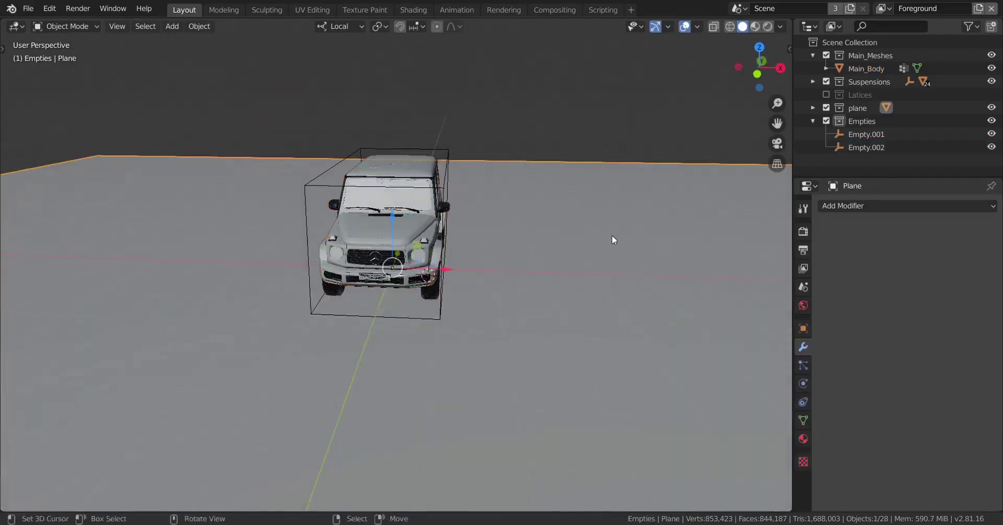
{"action": "scroll", "coordinate": [572, 263], "scroll_direction": "up", "scroll_amount": 2}
{"action": "key", "text": "h"}
{"action": "scroll", "coordinate": [570, 264], "scroll_direction": "up", "scroll_amount": 4}
{"action": "middle_click_drag", "start_coordinate": [556, 313], "coordinate": [531, 219]}
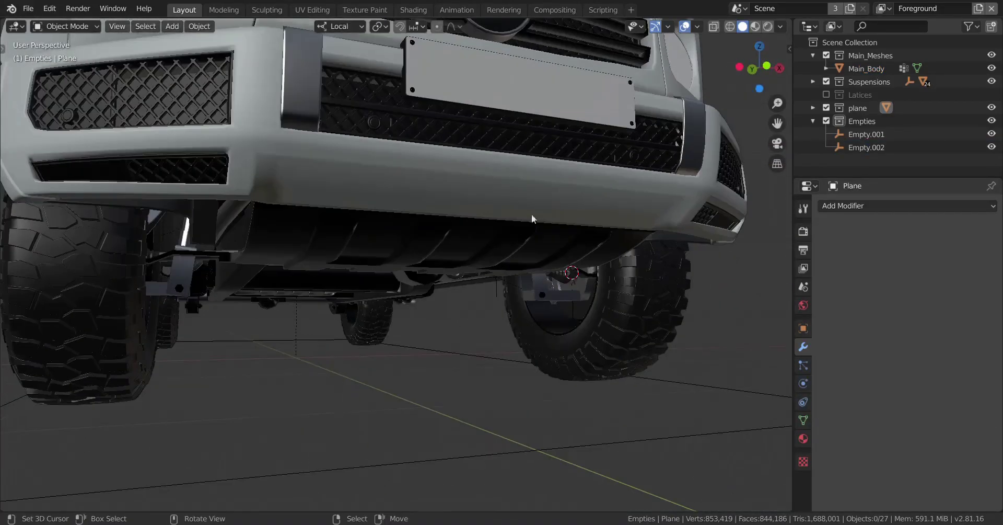
Test-move the box-shaped empty around the vehicle to check what follows it, and cancel the move.
{"action": "scroll", "coordinate": [436, 218], "scroll_direction": "down", "scroll_amount": 4}
{"action": "middle_click_drag", "start_coordinate": [394, 281], "coordinate": [576, 190]}
{"action": "left_click", "coordinate": [566, 99]}
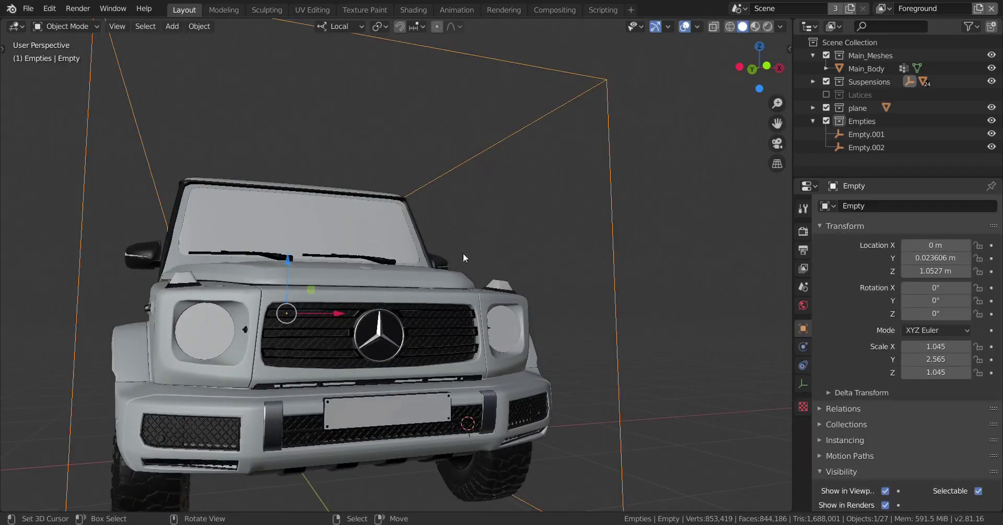
{"action": "scroll", "coordinate": [463, 253], "scroll_direction": "down", "scroll_amount": 3}
{"action": "key", "text": "g"}
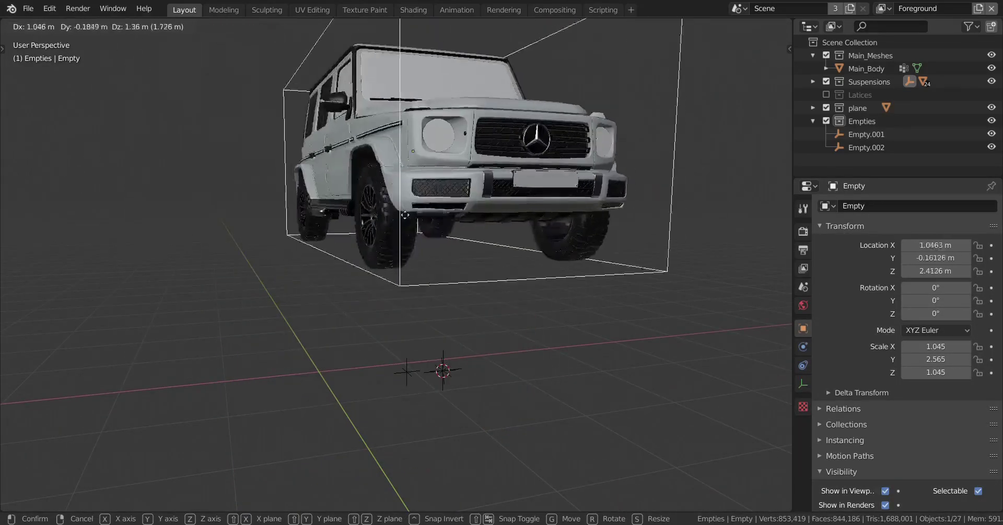
{"action": "key", "text": "Escape"}
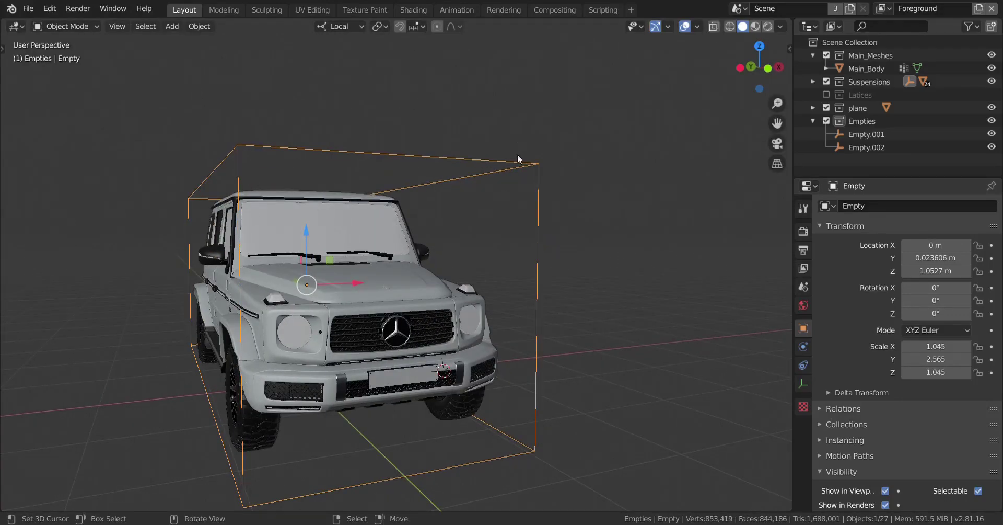
{"action": "scroll", "coordinate": [487, 292], "scroll_direction": "up", "scroll_amount": 3}
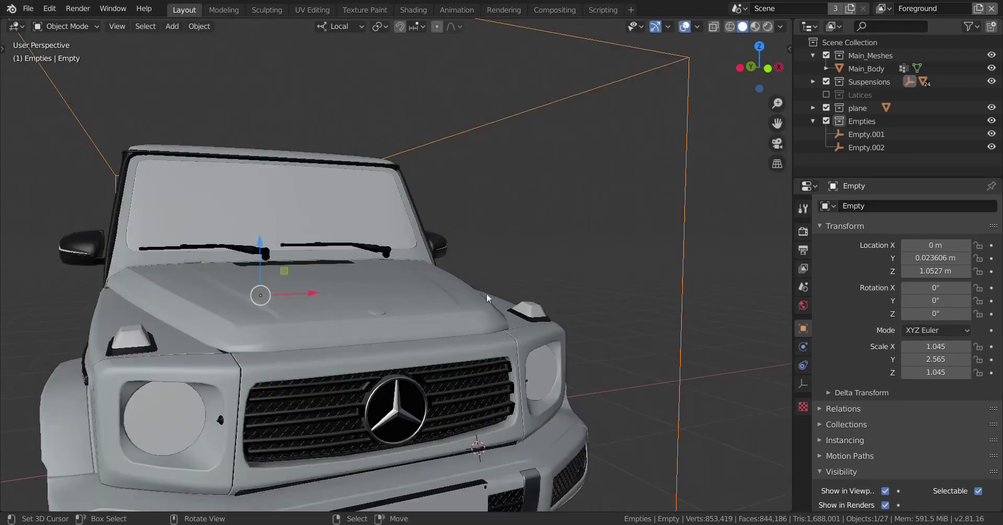
Hide the main car body to expose the front suspension.
{"action": "middle_click_drag", "start_coordinate": [487, 292], "coordinate": [462, 268]}
{"action": "right_click", "coordinate": [463, 208]}
{"action": "middle_click_drag", "start_coordinate": [463, 209], "coordinate": [479, 242]}
{"action": "key", "text": "h"}
{"action": "scroll", "coordinate": [480, 245], "scroll_direction": "up", "scroll_amount": 3}
{"action": "middle_click_drag", "start_coordinate": [519, 315], "coordinate": [538, 368]}
{"action": "scroll", "coordinate": [538, 366], "scroll_direction": "up", "scroll_amount": 5}
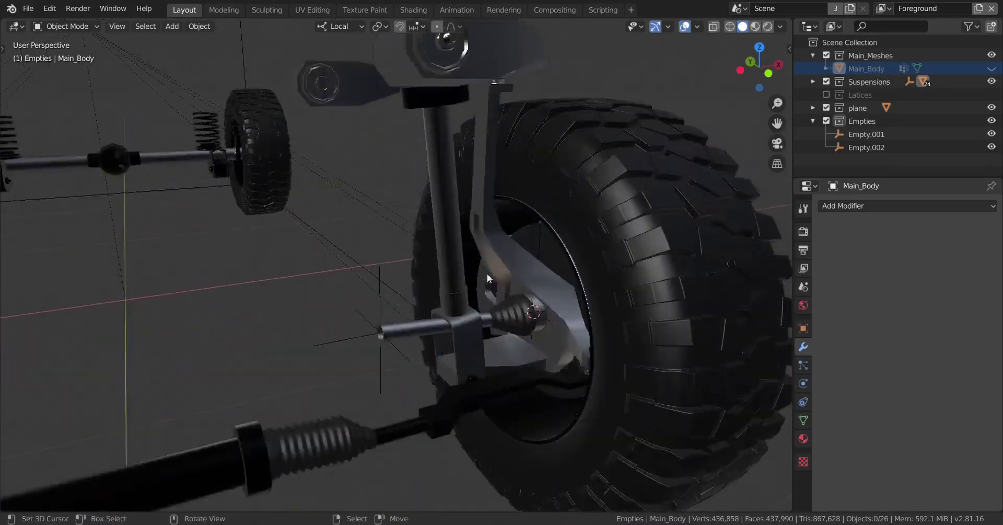
Parent both drive shaft empties to the box-shaped empty around the vehicle with Object (Keep Transform).
{"action": "right_click", "coordinate": [366, 312]}
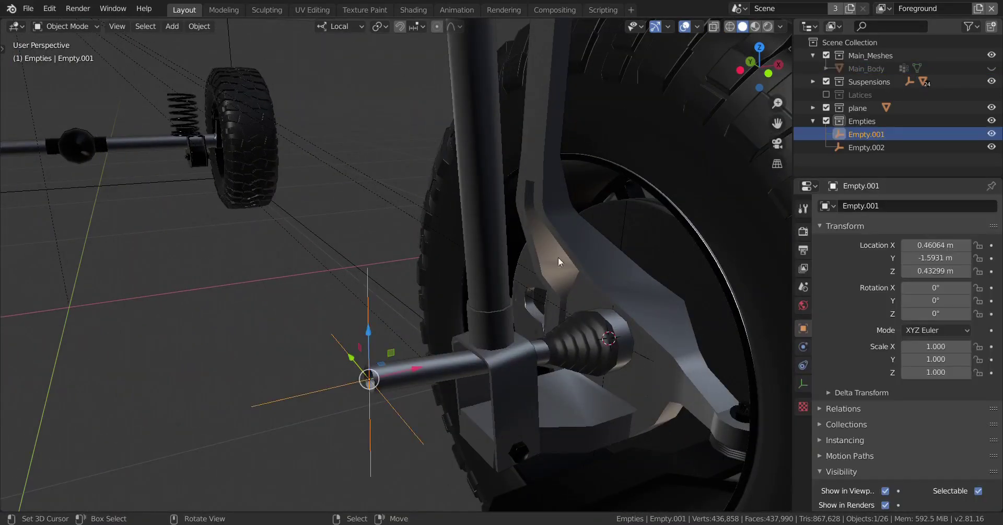
{"action": "right_click", "coordinate": [626, 216], "text": "shift"}
{"action": "scroll", "coordinate": [501, 236], "scroll_direction": "down", "scroll_amount": 5}
{"action": "scroll", "coordinate": [490, 236], "scroll_direction": "down", "scroll_amount": 5}
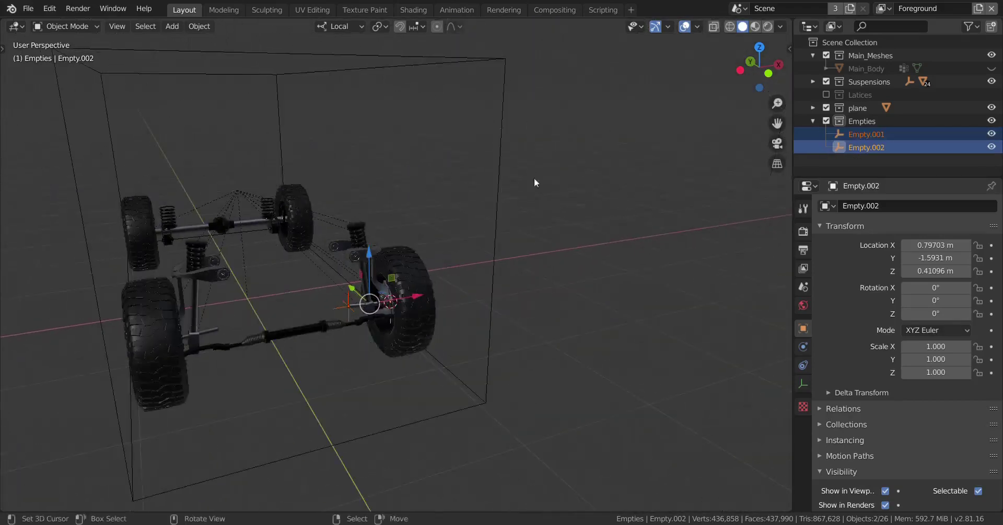
{"action": "left_click", "coordinate": [501, 133], "text": "shift"}
{"action": "key", "text": "ctrl+p"}
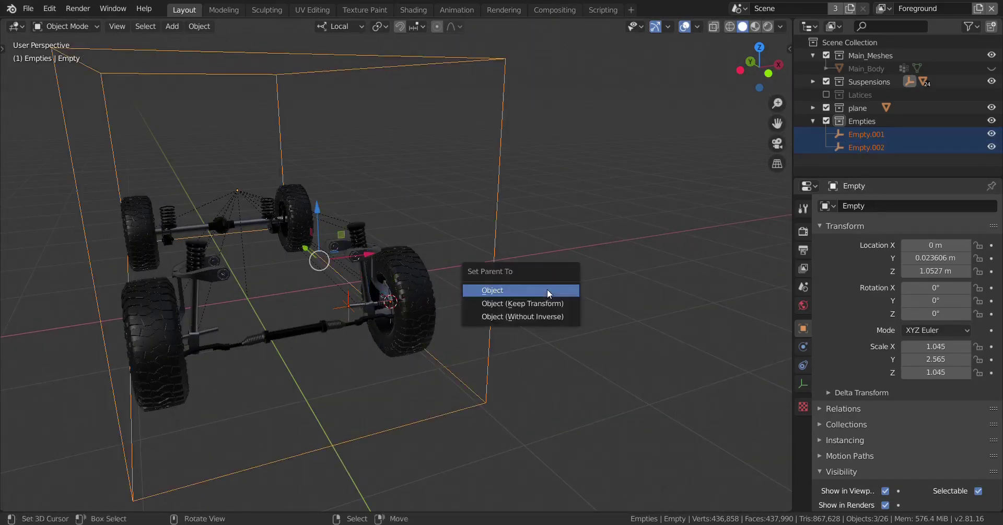
{"action": "left_click", "coordinate": [520, 304]}
Select the empty at the drive shaft's inner end and examine it together with the front suspension and box-shaped empty.
{"action": "scroll", "coordinate": [451, 332], "scroll_direction": "up", "scroll_amount": 4}
{"action": "middle_click_drag", "start_coordinate": [450, 331], "coordinate": [548, 263], "text": "shift"}
{"action": "scroll", "coordinate": [548, 263], "scroll_direction": "up", "scroll_amount": 2}
{"action": "left_click", "coordinate": [302, 338]}
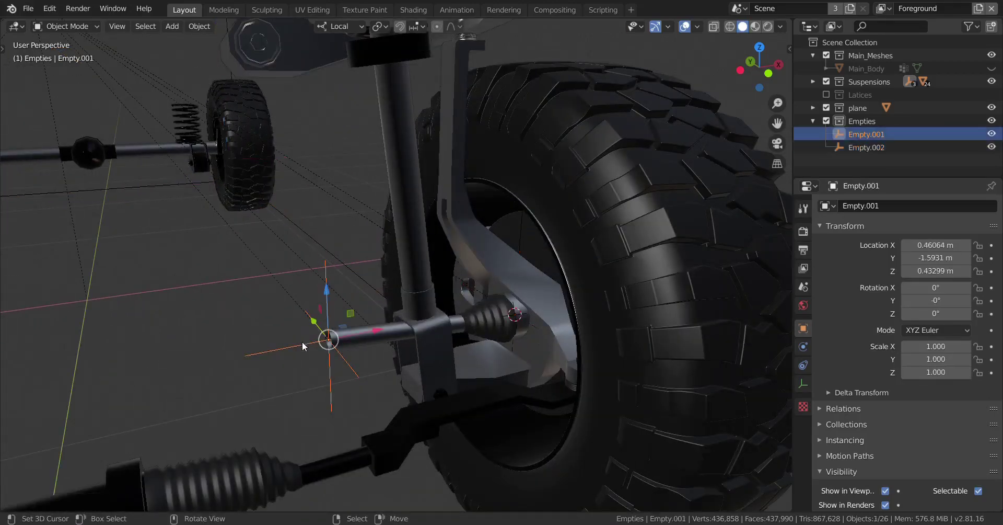
{"action": "scroll", "coordinate": [302, 340], "scroll_direction": "down", "scroll_amount": 8}
{"action": "scroll", "coordinate": [326, 348], "scroll_direction": "up", "scroll_amount": 6}
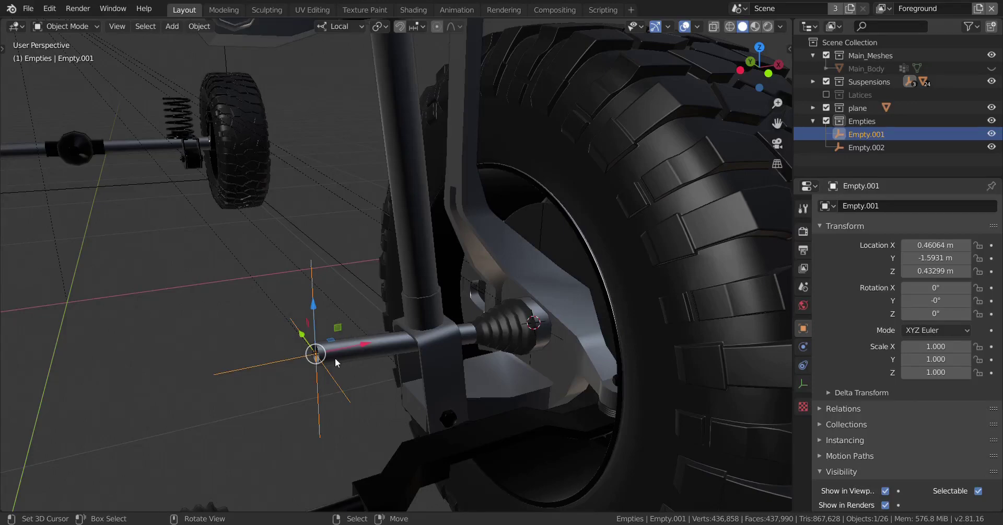
{"action": "scroll", "coordinate": [339, 314], "scroll_direction": "down", "scroll_amount": 7}
{"action": "scroll", "coordinate": [396, 299], "scroll_direction": "up", "scroll_amount": 5}
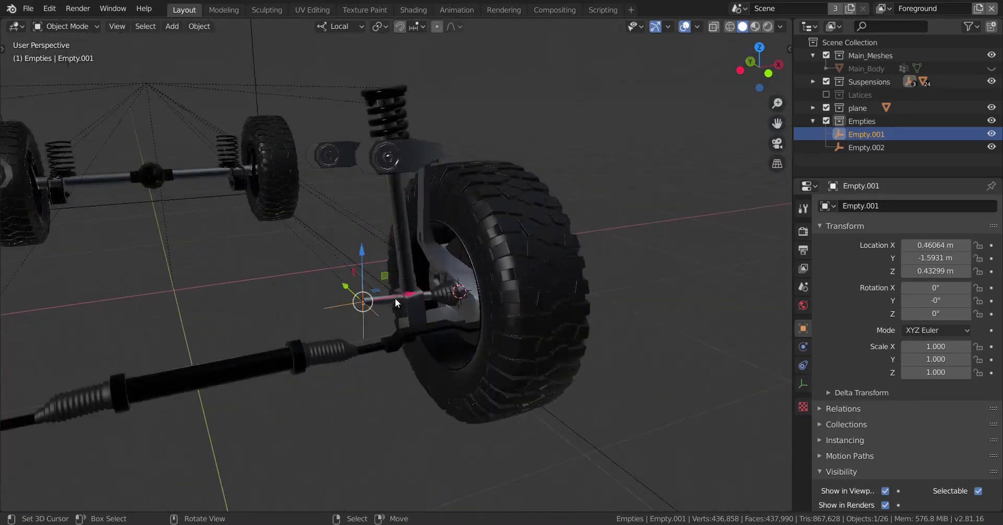
{"action": "scroll", "coordinate": [390, 293], "scroll_direction": "down", "scroll_amount": 6}
{"action": "scroll", "coordinate": [414, 253], "scroll_direction": "up", "scroll_amount": 7}
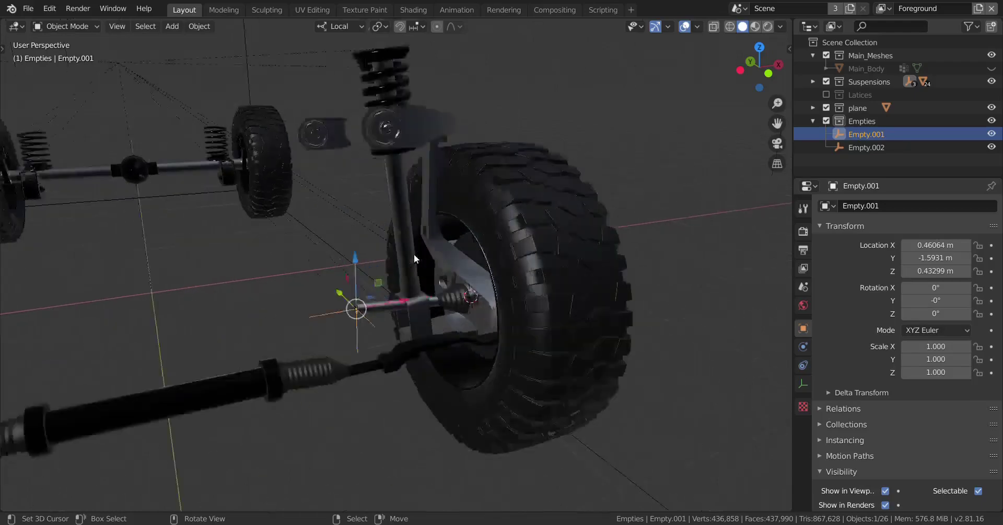
{"action": "middle_click_drag", "start_coordinate": [353, 319], "coordinate": [453, 333]}
{"action": "scroll", "coordinate": [410, 311], "scroll_direction": "down", "scroll_amount": 4}
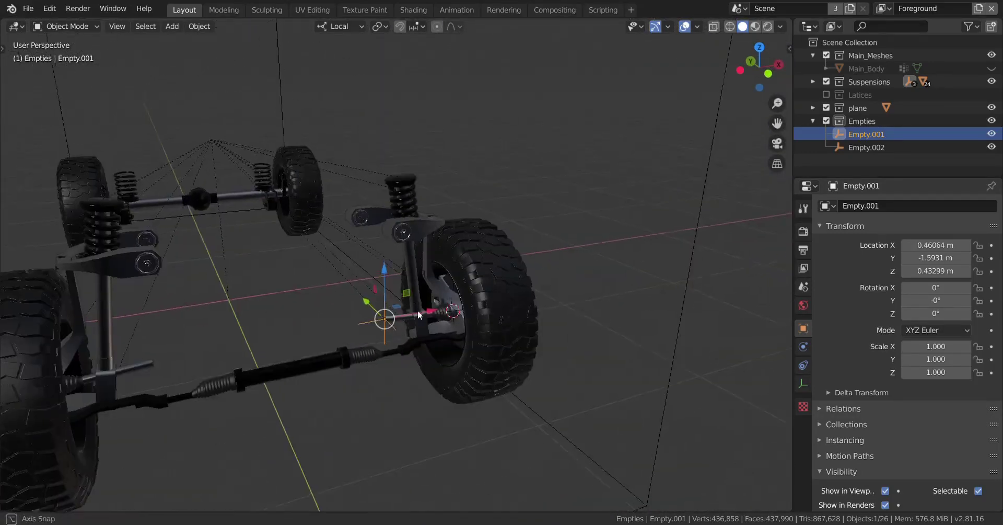
{"action": "middle_click_drag", "start_coordinate": [358, 343], "coordinate": [381, 323]}
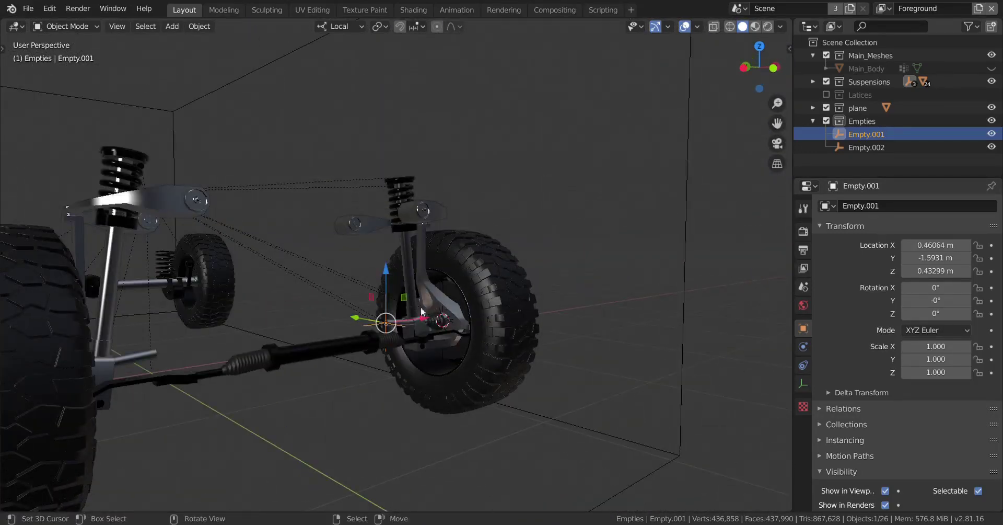
{"action": "scroll", "coordinate": [625, 131], "scroll_direction": "down", "scroll_amount": 3}
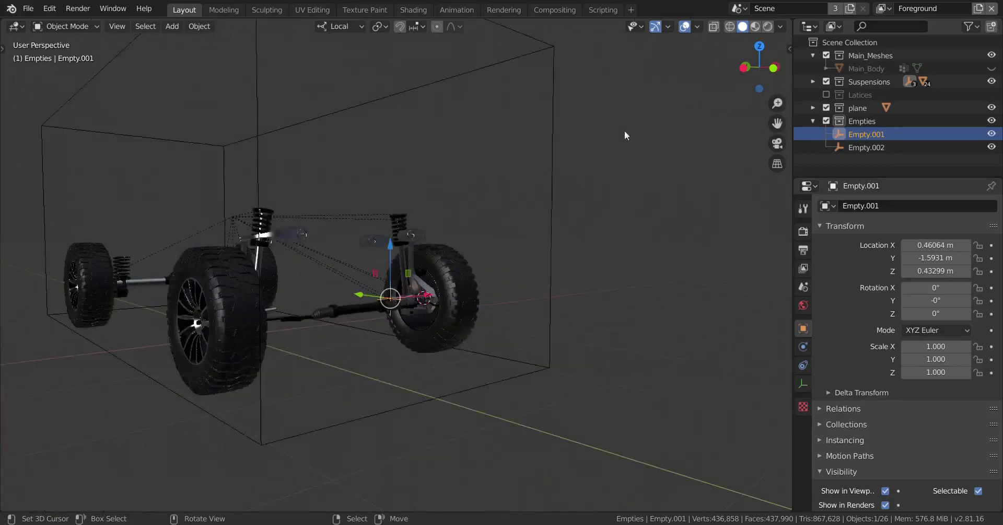
{"action": "left_click", "coordinate": [553, 134]}
{"action": "scroll", "coordinate": [538, 189], "scroll_direction": "up", "scroll_amount": 5}
{"action": "scroll", "coordinate": [572, 123], "scroll_direction": "down", "scroll_amount": 8}
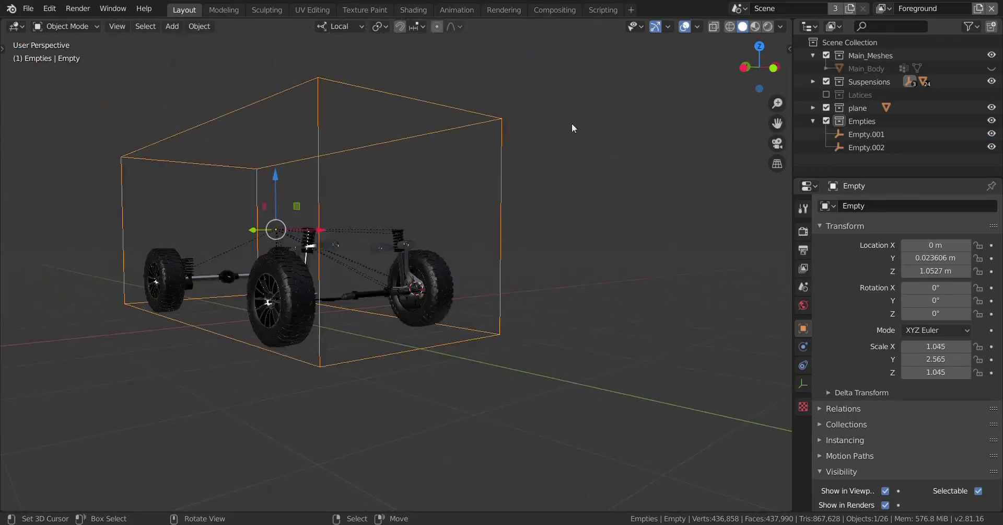
{"action": "scroll", "coordinate": [541, 241], "scroll_direction": "up", "scroll_amount": 10}
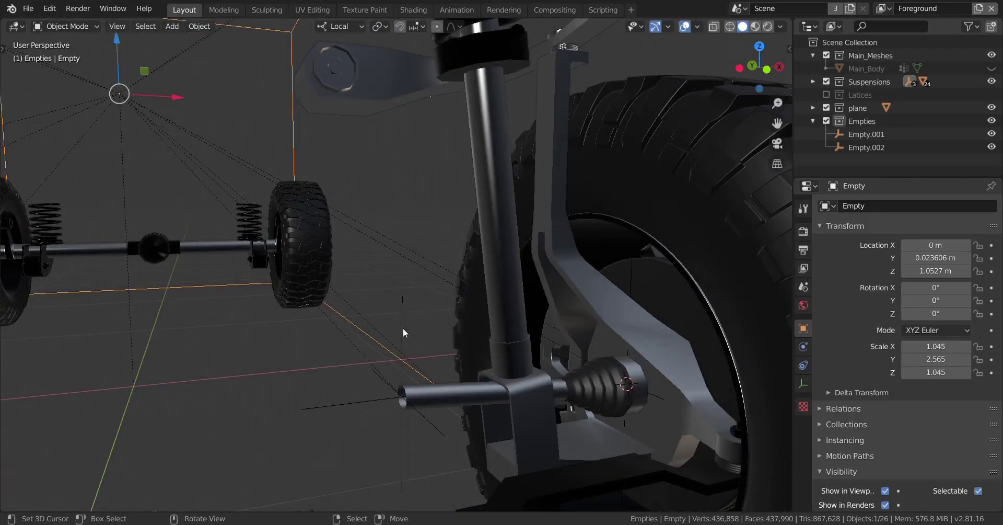
Duplicate the empty at the drive shaft's inner end and raise the copy about 0.41 m along Z, level with the upper control arm.
{"action": "left_click", "coordinate": [403, 328]}
{"action": "scroll", "coordinate": [403, 327], "scroll_direction": "down", "scroll_amount": 4}
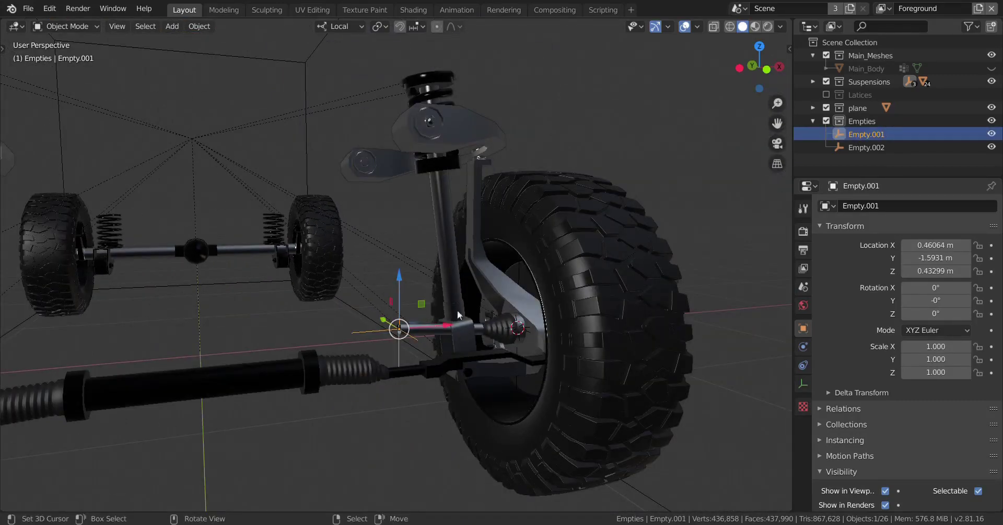
{"action": "scroll", "coordinate": [419, 304], "scroll_direction": "down", "scroll_amount": 6}
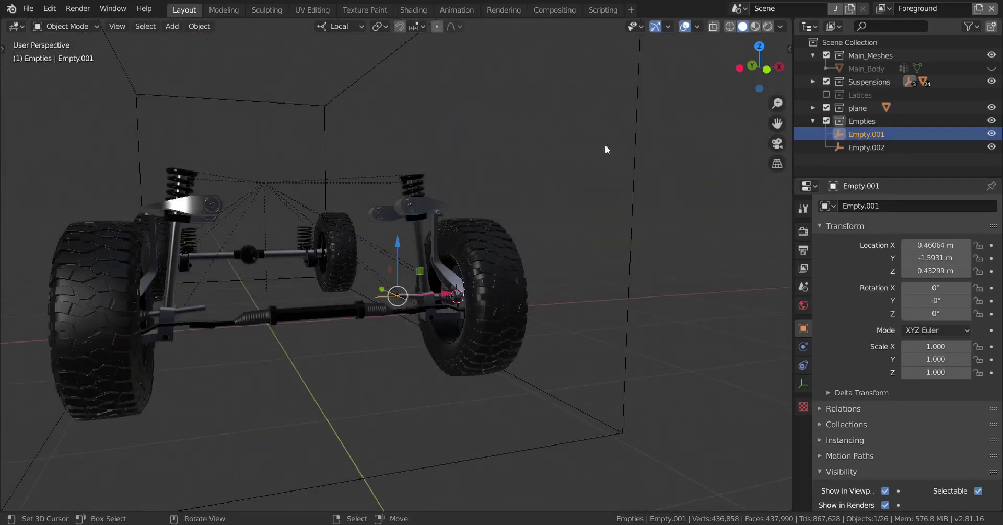
{"action": "scroll", "coordinate": [605, 197], "scroll_direction": "up", "scroll_amount": 5}
{"action": "scroll", "coordinate": [482, 256], "scroll_direction": "down", "scroll_amount": 5}
{"action": "scroll", "coordinate": [487, 277], "scroll_direction": "up", "scroll_amount": 4}
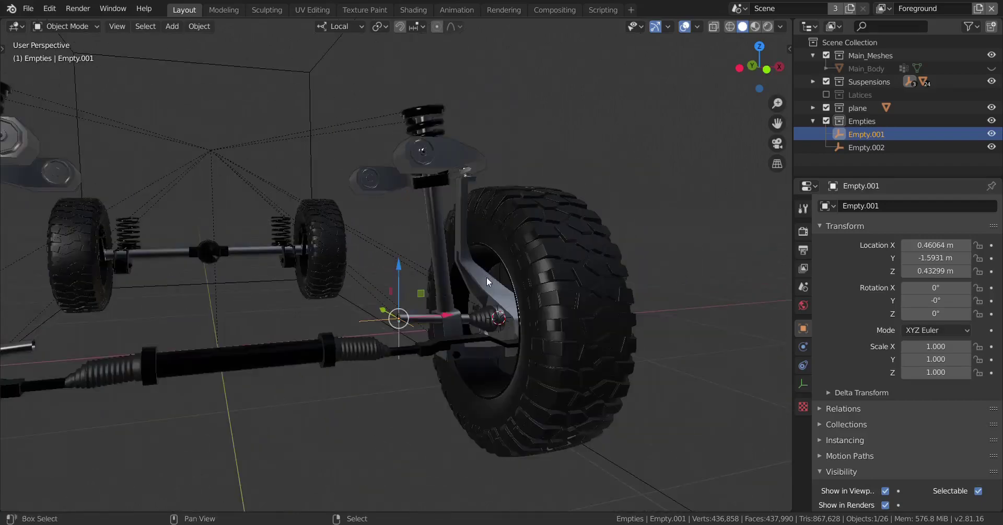
{"action": "key", "text": "shift+d"}
{"action": "key", "text": "z"}
{"action": "key", "text": "z"}
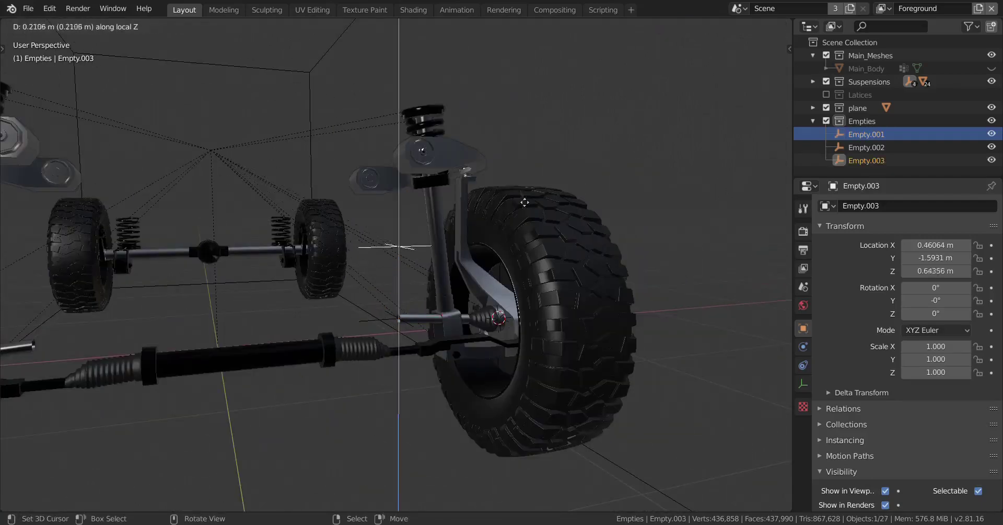
{"action": "left_click", "coordinate": [545, 134]}
{"action": "scroll", "coordinate": [461, 249], "scroll_direction": "up", "scroll_amount": 5}
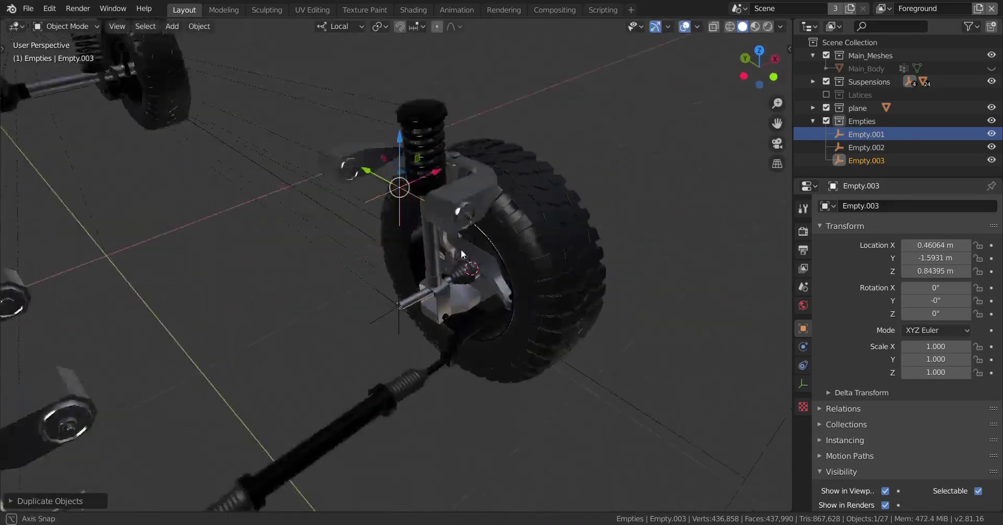
Scale the duplicated empty up to about 2.39 so its axes span the upper control arm's two pivots.
{"action": "middle_click_drag", "start_coordinate": [415, 240], "coordinate": [412, 271]}
{"action": "key", "text": "KP_7"}
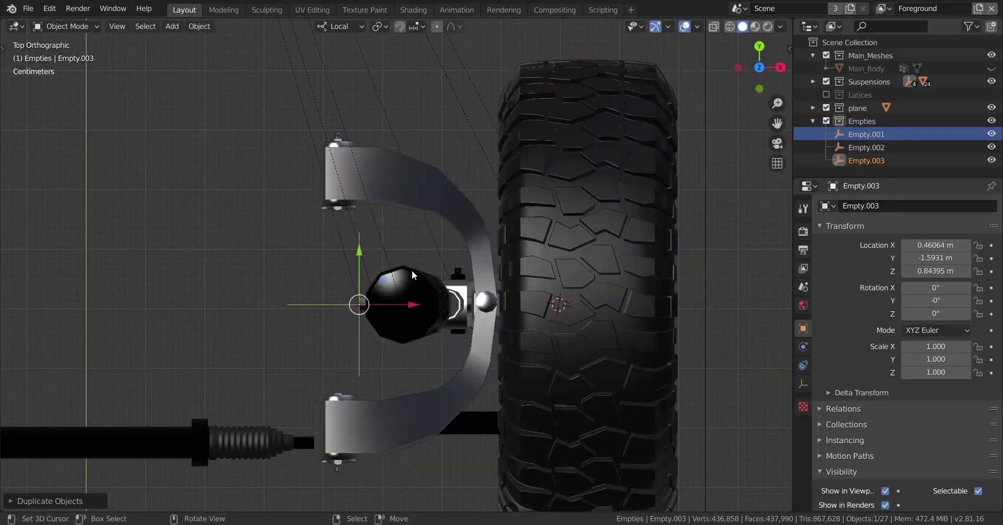
{"action": "scroll", "coordinate": [412, 270], "scroll_direction": "up", "scroll_amount": 2}
{"action": "scroll", "coordinate": [389, 291], "scroll_direction": "down", "scroll_amount": 4}
{"action": "key", "text": "s"}
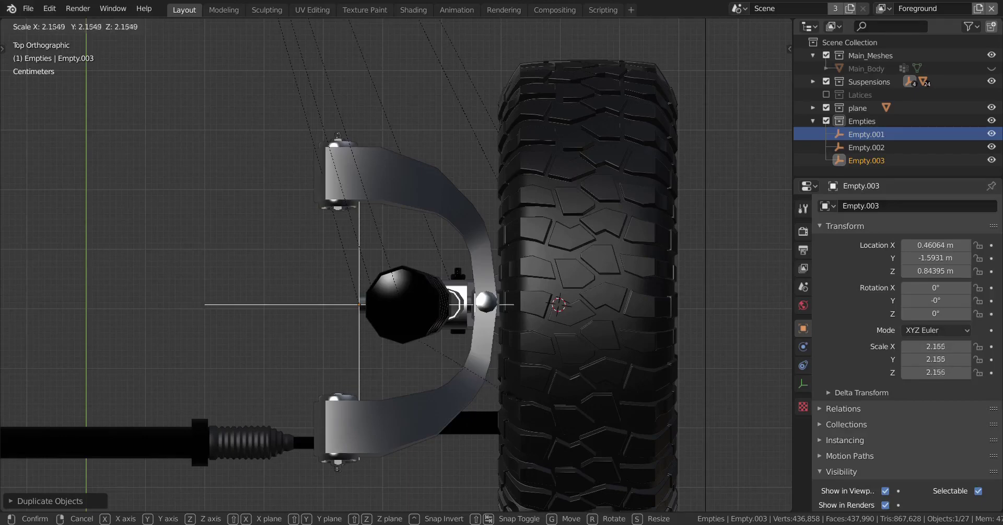
{"action": "left_click", "coordinate": [393, 160]}
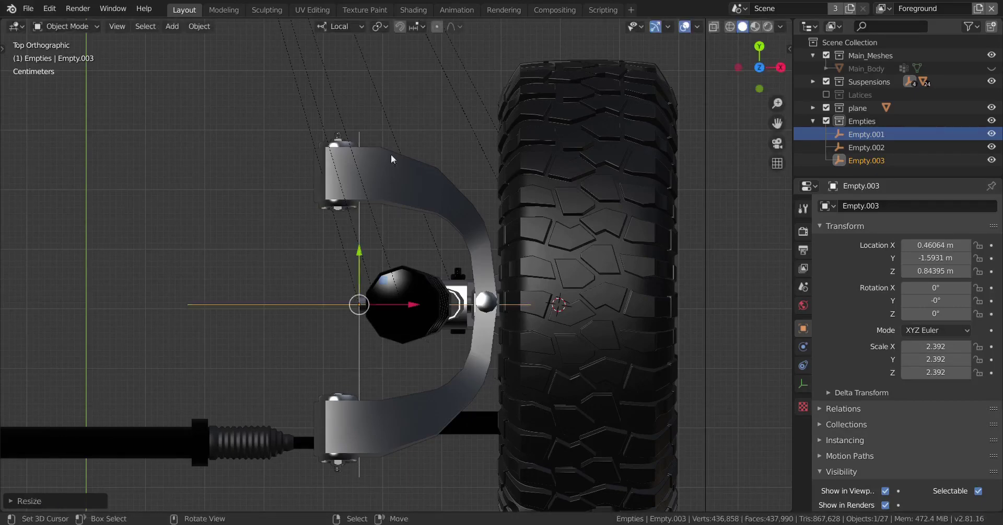
Move the enlarged empty about 0.034 m inward along X, in line with the upper control arm's pivot bolts.
{"action": "left_click", "coordinate": [417, 201]}
{"action": "left_click", "coordinate": [362, 251]}
{"action": "key", "text": "g"}
{"action": "key", "text": "x"}
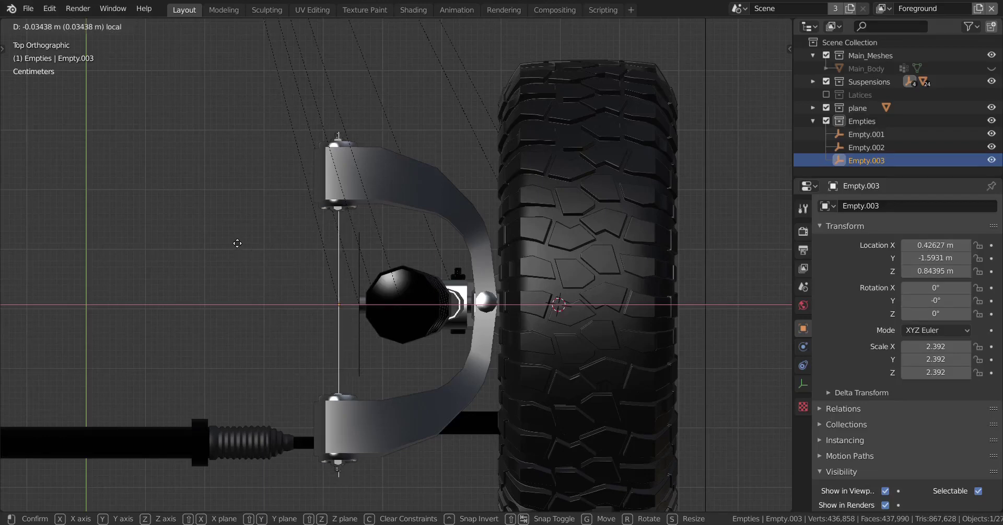
{"action": "left_click", "coordinate": [238, 243]}
Adjust the upper control arm empty's height along Z to about 0.862 m, between the two pivot bolts.
{"action": "middle_click_drag", "start_coordinate": [237, 243], "coordinate": [448, 255]}
{"action": "key", "text": "g"}
{"action": "key", "text": "z"}
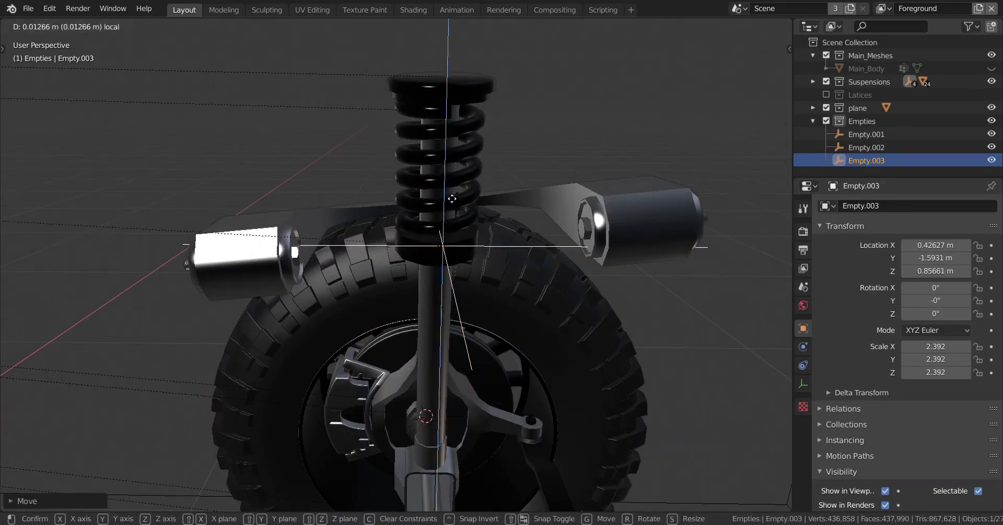
{"action": "left_click", "coordinate": [450, 190]}
{"action": "middle_click_drag", "start_coordinate": [451, 189], "coordinate": [440, 227]}
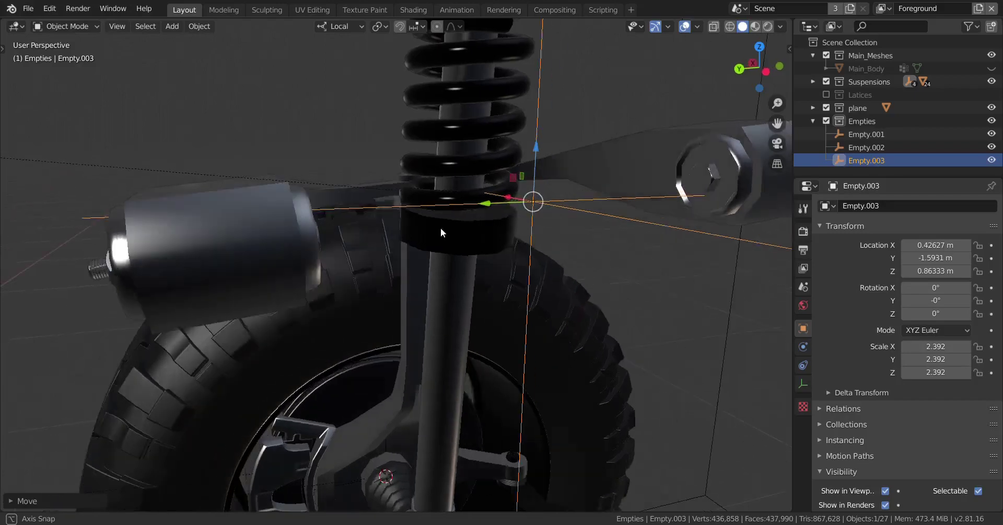
{"action": "left_click_drag", "start_coordinate": [536, 150], "coordinate": [537, 153]}
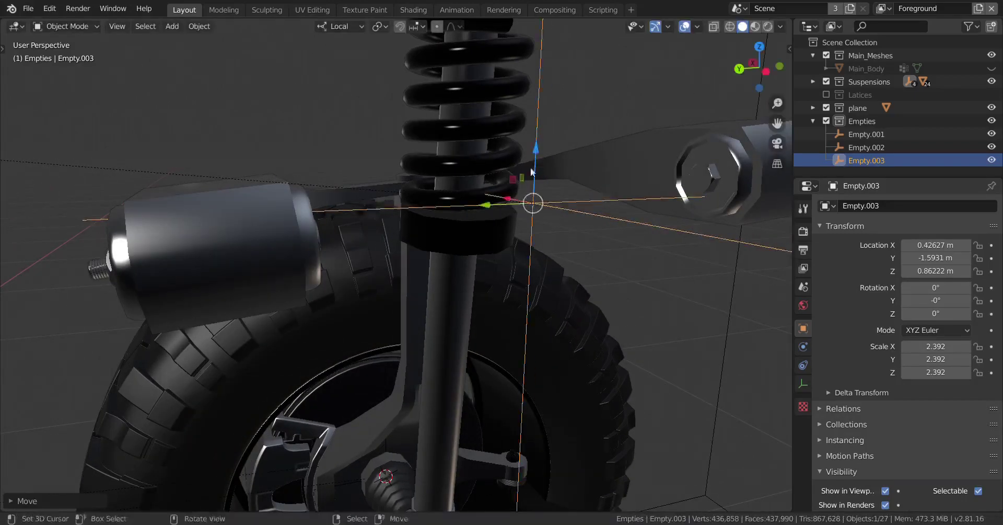
Rotate the upper control arm empty about -5.85° around its local X axis to align it with both pivot bolts.
{"action": "middle_click_drag", "start_coordinate": [536, 153], "coordinate": [491, 262]}
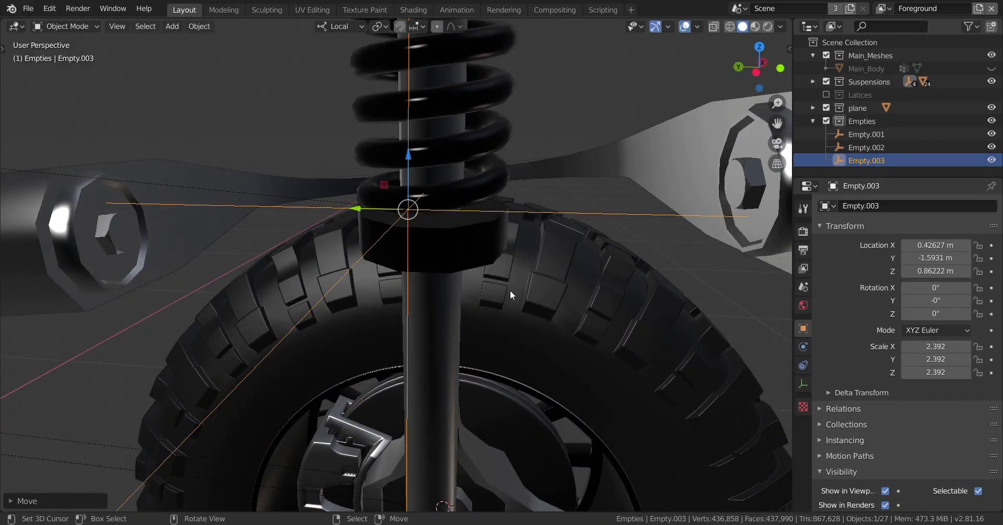
{"action": "key", "text": "r"}
{"action": "key", "text": "x"}
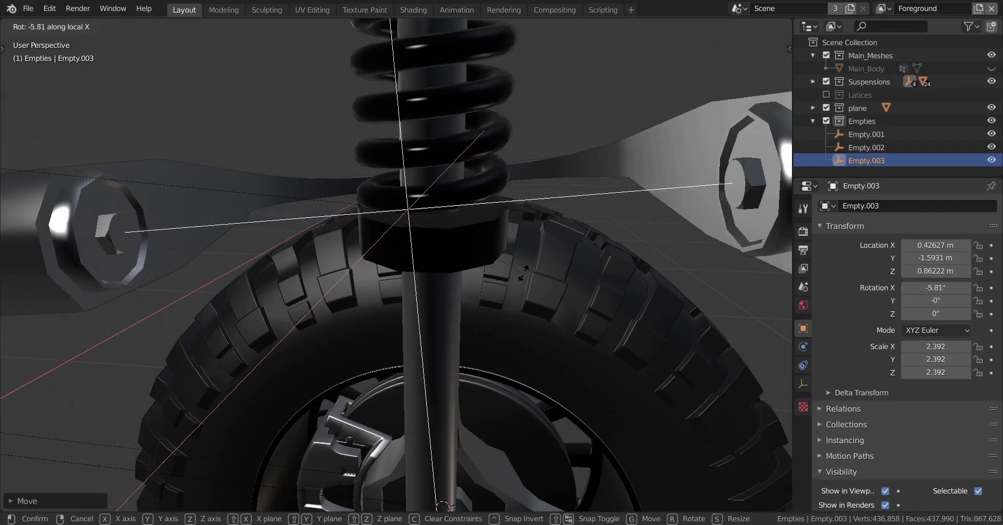
{"action": "left_click", "coordinate": [526, 271]}
Fine-tune the upper control arm empty's X location to about 0.424 m, centering it on the pivot bolts.
{"action": "middle_click_drag", "start_coordinate": [526, 271], "coordinate": [262, 188]}
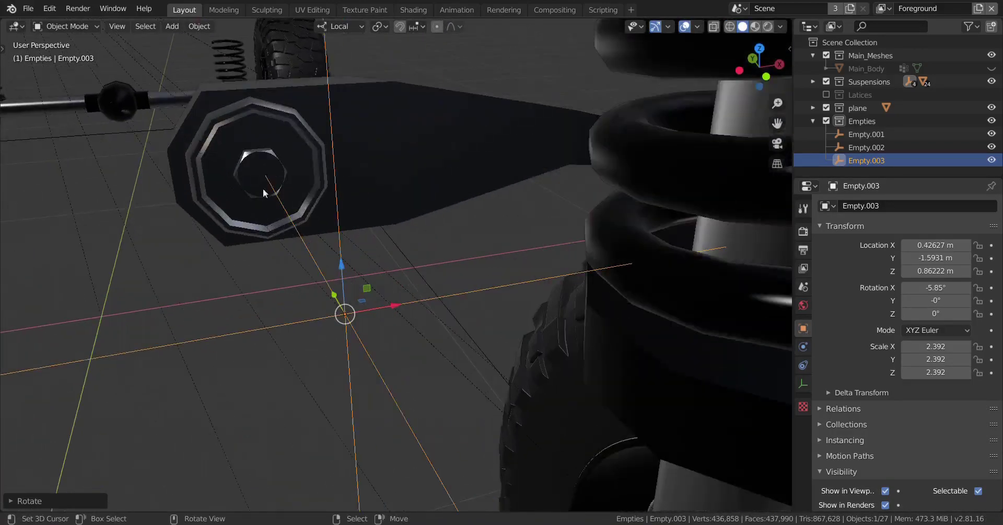
{"action": "middle_click_drag", "start_coordinate": [442, 272], "coordinate": [290, 230]}
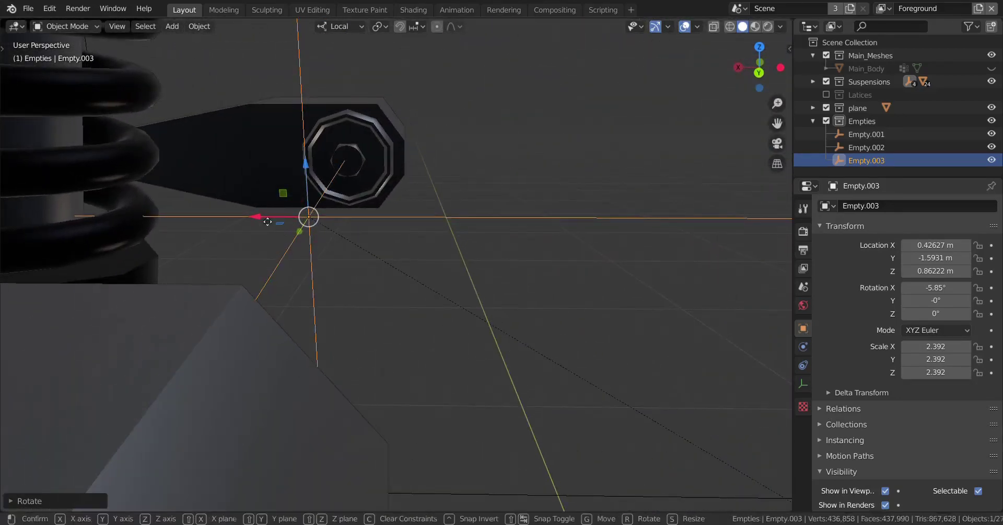
{"action": "key", "text": "g"}
{"action": "key", "text": "x"}
{"action": "left_click", "coordinate": [322, 226]}
{"action": "middle_click_drag", "start_coordinate": [447, 226], "coordinate": [194, 242]}
{"action": "middle_click_drag", "start_coordinate": [356, 244], "coordinate": [351, 243]}
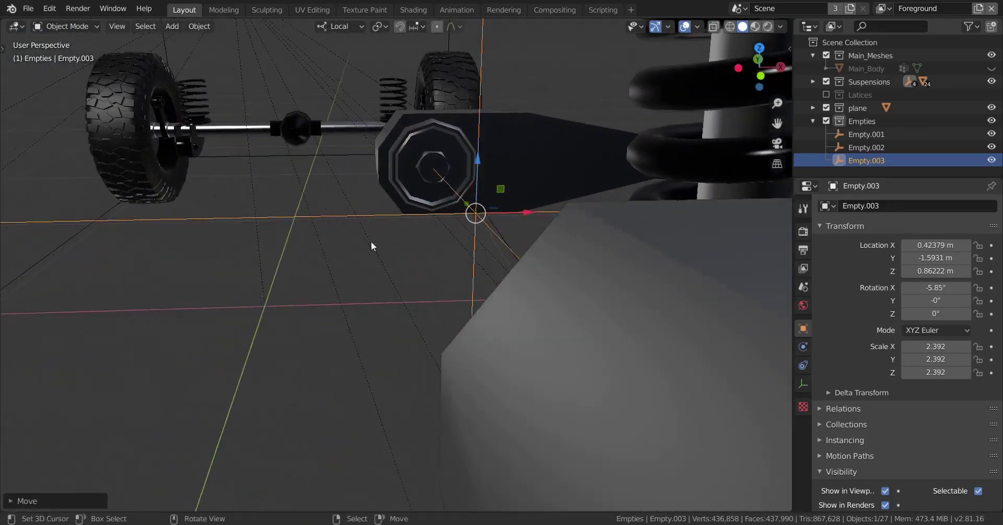
Try applying both rotation and scale to the upper control arm empty, and undo it.
{"action": "scroll", "coordinate": [372, 242], "scroll_direction": "down", "scroll_amount": 10}
{"action": "scroll", "coordinate": [489, 283], "scroll_direction": "up", "scroll_amount": 4}
{"action": "middle_click_drag", "start_coordinate": [418, 256], "coordinate": [533, 272]}
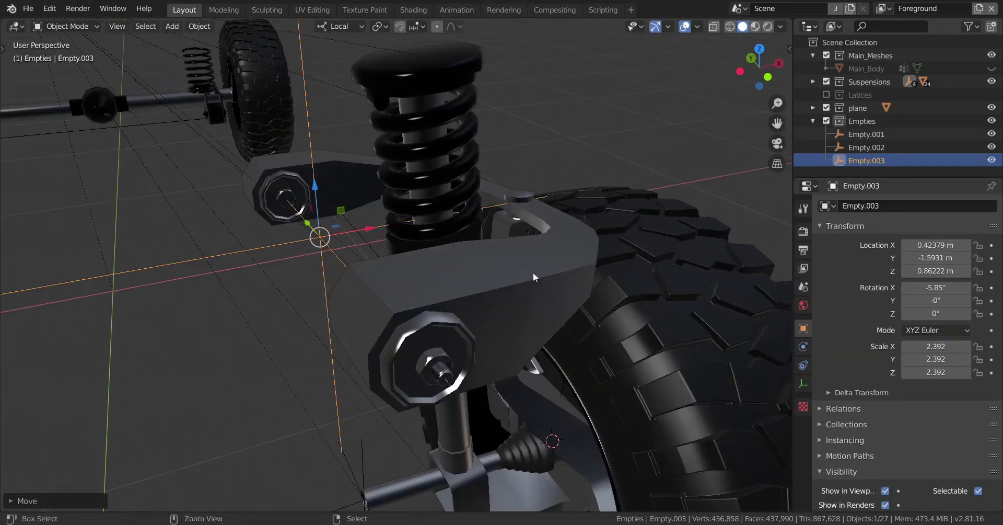
{"action": "key", "text": "ctrl+a"}
{"action": "left_click", "coordinate": [544, 274]}
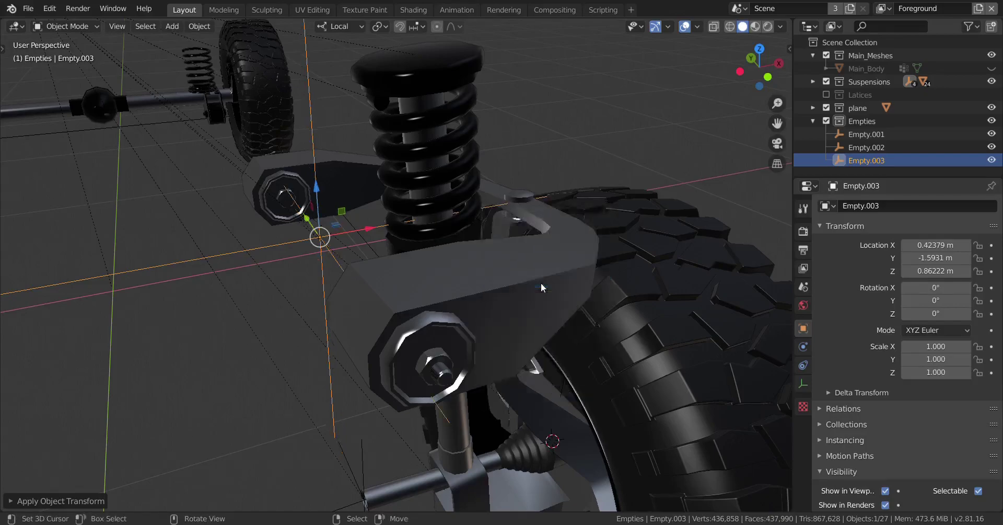
{"action": "scroll", "coordinate": [532, 281], "scroll_direction": "down", "scroll_amount": 5}
{"action": "scroll", "coordinate": [516, 285], "scroll_direction": "up", "scroll_amount": 5}
{"action": "middle_click_drag", "start_coordinate": [516, 286], "coordinate": [472, 285]}
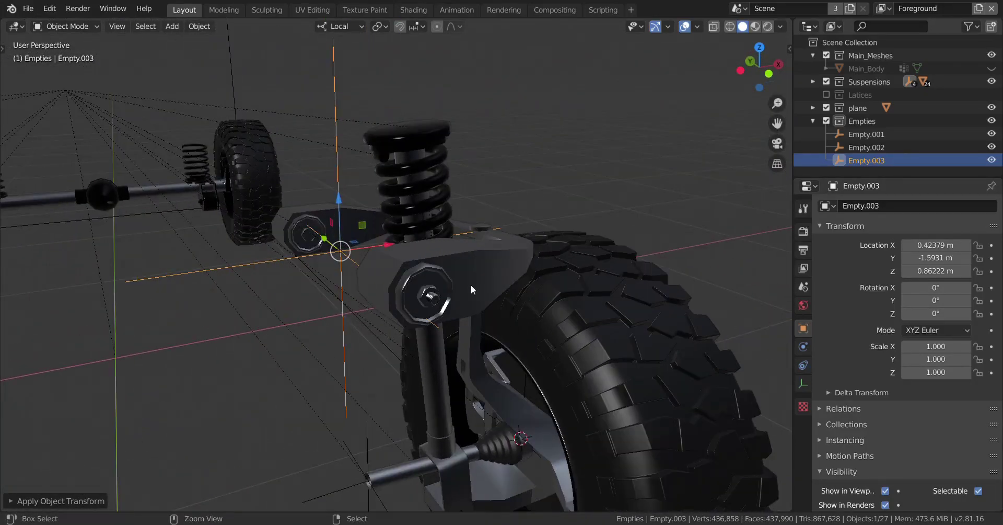
{"action": "key", "text": "ctrl+z"}
Apply only the scale of the upper control arm empty, keeping its rotation.
{"action": "scroll", "coordinate": [452, 301], "scroll_direction": "up", "scroll_amount": 3}
{"action": "middle_click_drag", "start_coordinate": [407, 301], "coordinate": [423, 277]}
{"action": "key", "text": "ctrl+a"}
{"action": "left_click", "coordinate": [444, 268]}
{"action": "scroll", "coordinate": [446, 269], "scroll_direction": "down", "scroll_amount": 3}
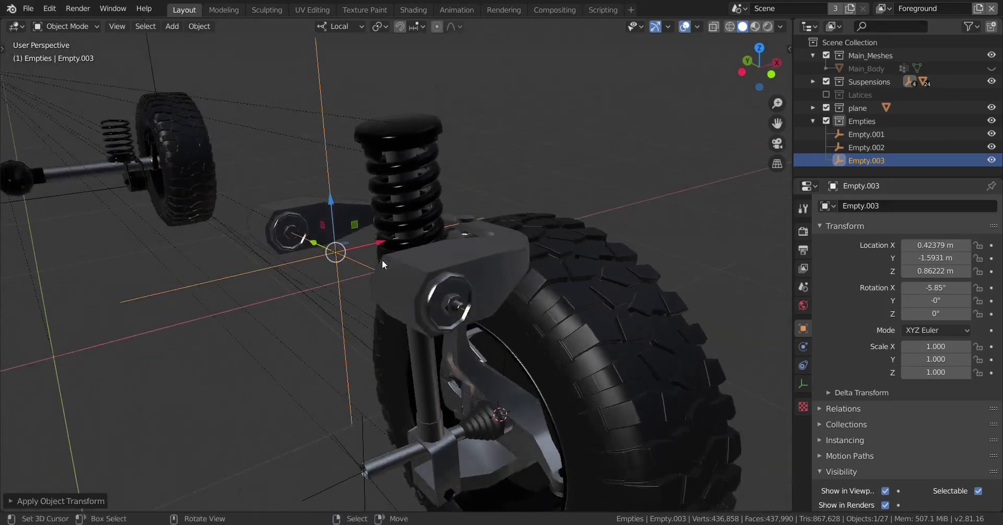
Duplicate the empty at the drive shaft's outer end and raise the copy about 0.45 m along Z, above the wheel hub.
{"action": "middle_click_drag", "start_coordinate": [343, 238], "coordinate": [359, 268]}
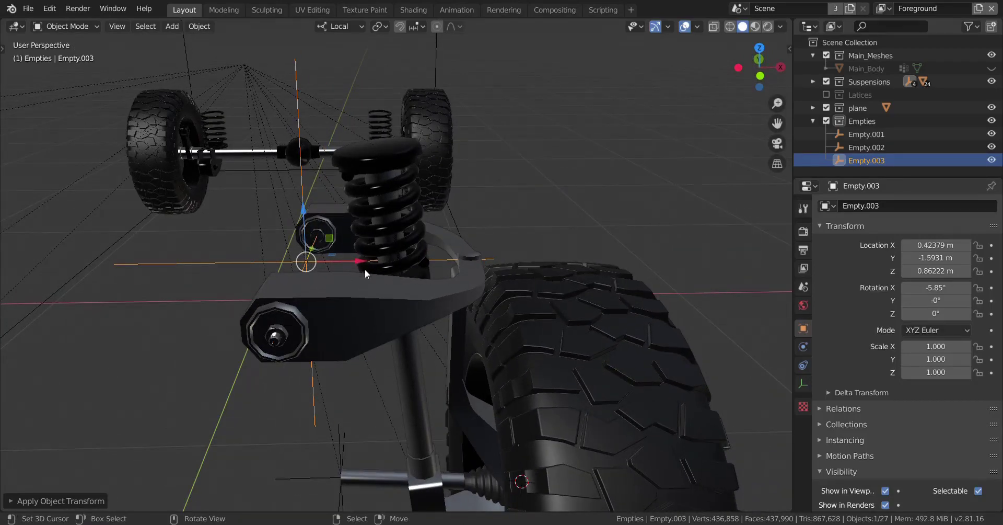
{"action": "scroll", "coordinate": [441, 322], "scroll_direction": "down", "scroll_amount": 3}
{"action": "middle_click_drag", "start_coordinate": [441, 322], "coordinate": [400, 337]}
{"action": "scroll", "coordinate": [450, 334], "scroll_direction": "up", "scroll_amount": 4}
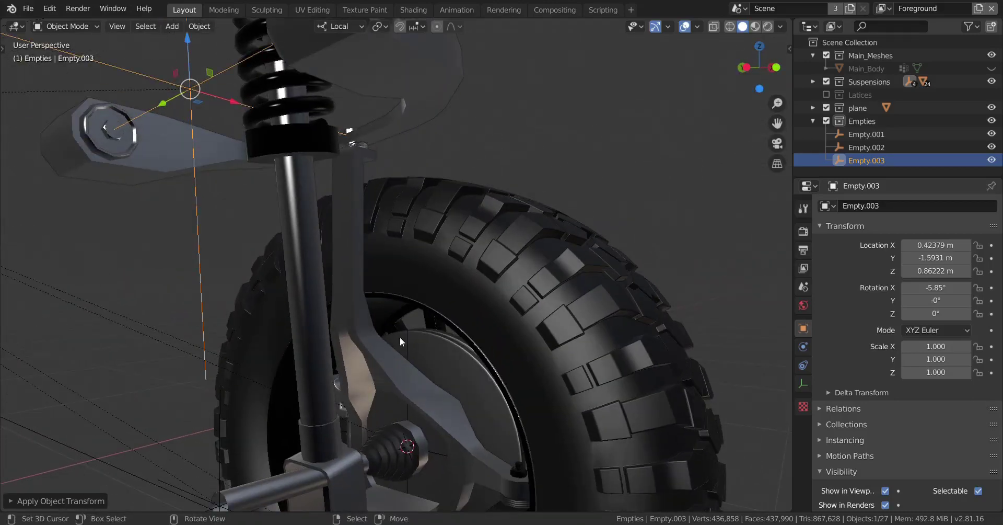
{"action": "left_click", "coordinate": [409, 340]}
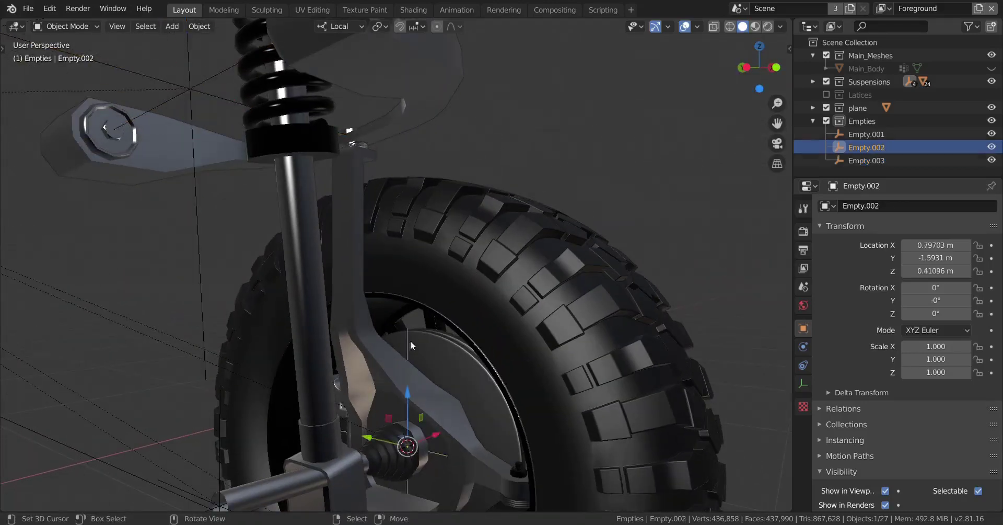
{"action": "scroll", "coordinate": [410, 340], "scroll_direction": "down", "scroll_amount": 4}
{"action": "key", "text": "shift+d"}
{"action": "key", "text": "z"}
{"action": "key", "text": "z"}
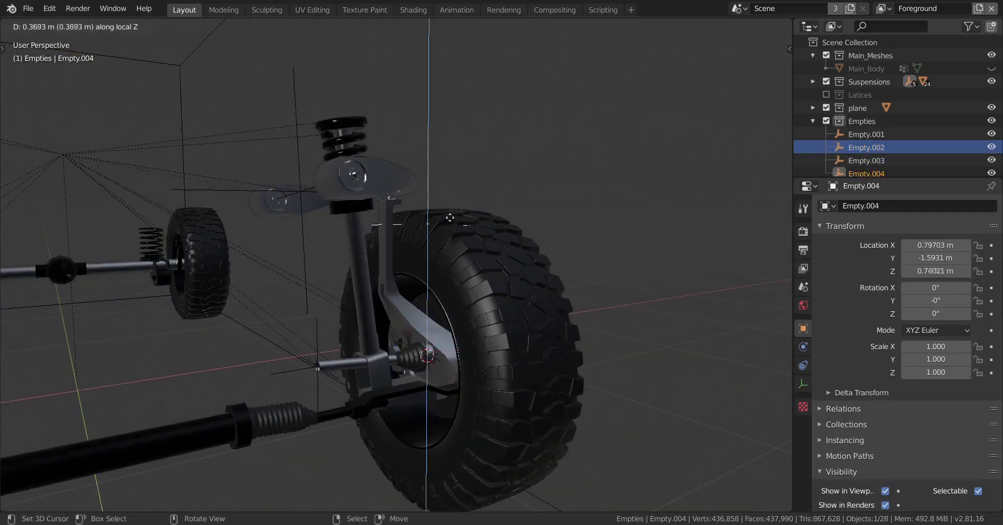
{"action": "left_click", "coordinate": [450, 193]}
In front view, lower the new outer empty to about 0.862 m in Z, near the upper control arm's outer-joint height.
{"action": "middle_click_drag", "start_coordinate": [450, 195], "coordinate": [389, 240]}
{"action": "key", "text": "KP_1"}
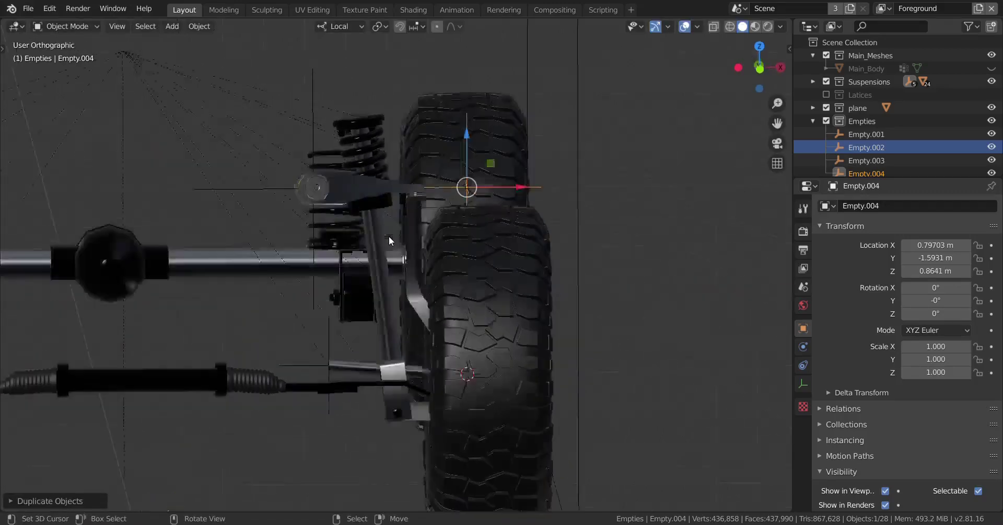
{"action": "scroll", "coordinate": [420, 291], "scroll_direction": "up", "scroll_amount": 5}
{"action": "scroll", "coordinate": [444, 252], "scroll_direction": "down", "scroll_amount": 1}
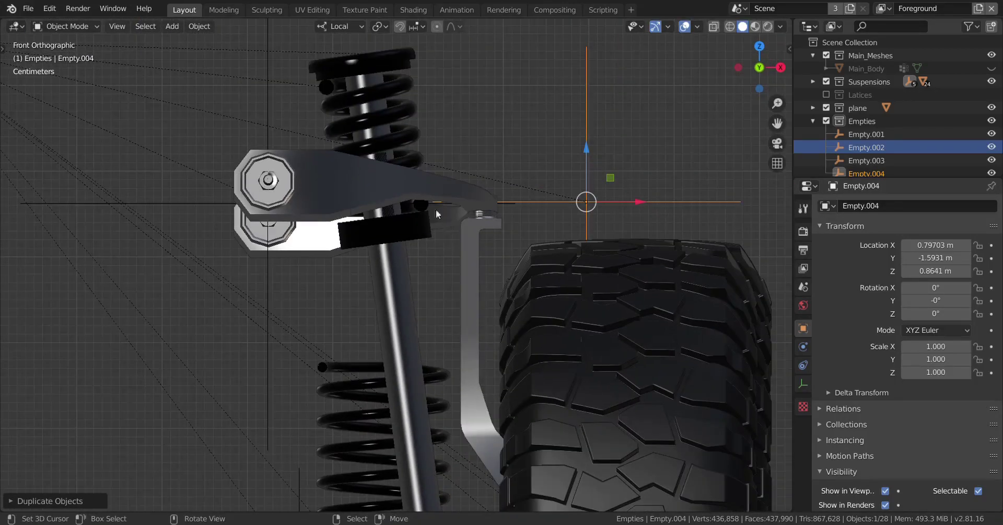
{"action": "left_click_drag", "start_coordinate": [590, 155], "coordinate": [597, 170]}
Select the empty at the drive shaft's inner end and save the file.
{"action": "scroll", "coordinate": [286, 228], "scroll_direction": "down", "scroll_amount": 5}
{"action": "middle_click_drag", "start_coordinate": [437, 239], "coordinate": [479, 297]}
{"action": "scroll", "coordinate": [475, 298], "scroll_direction": "up", "scroll_amount": 4}
{"action": "scroll", "coordinate": [474, 263], "scroll_direction": "up", "scroll_amount": 3}
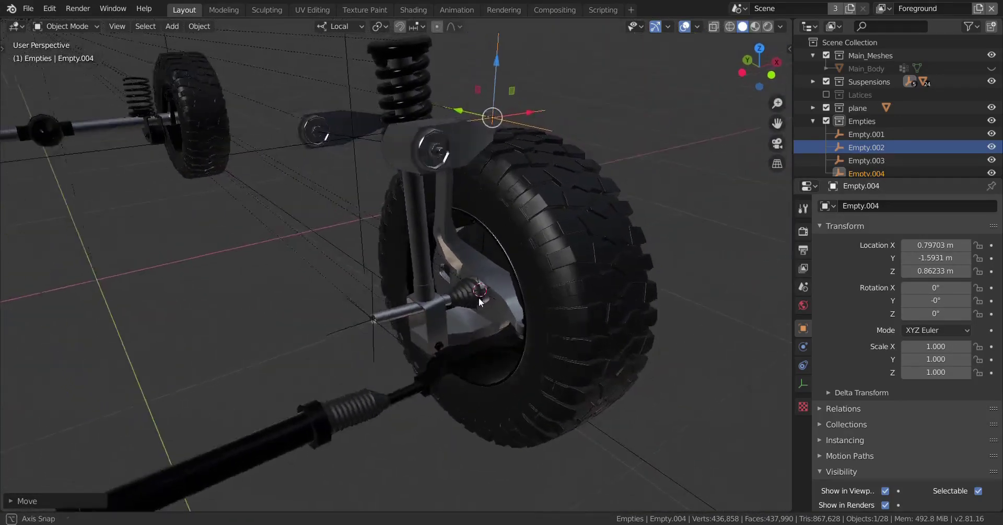
{"action": "scroll", "coordinate": [465, 291], "scroll_direction": "up", "scroll_amount": 5}
{"action": "left_click", "coordinate": [322, 315]}
{"action": "scroll", "coordinate": [518, 294], "scroll_direction": "down", "scroll_amount": 4}
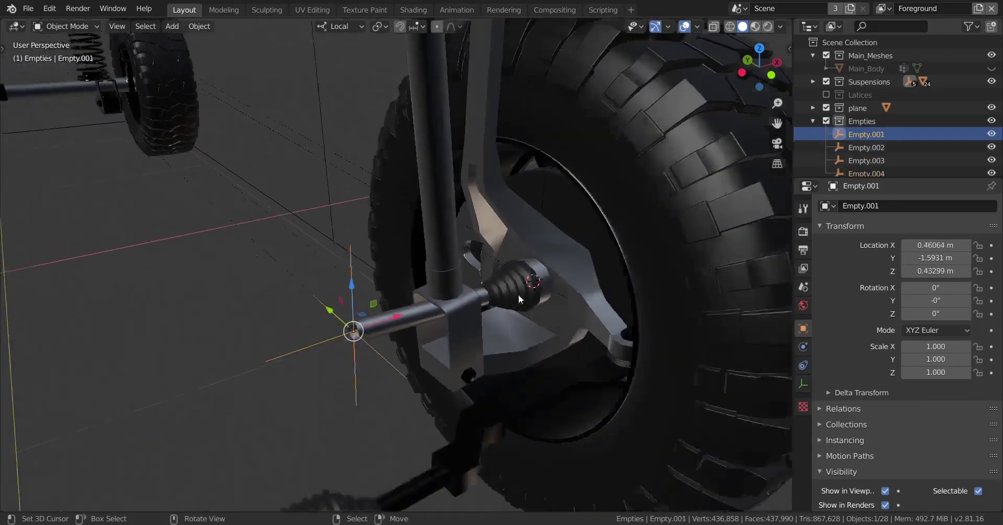
{"action": "key", "text": "ctrl+s"}
Add a Locked Track object constraint to the empty at the drive shaft's inner end.
{"action": "middle_click_drag", "start_coordinate": [528, 288], "coordinate": [381, 344]}
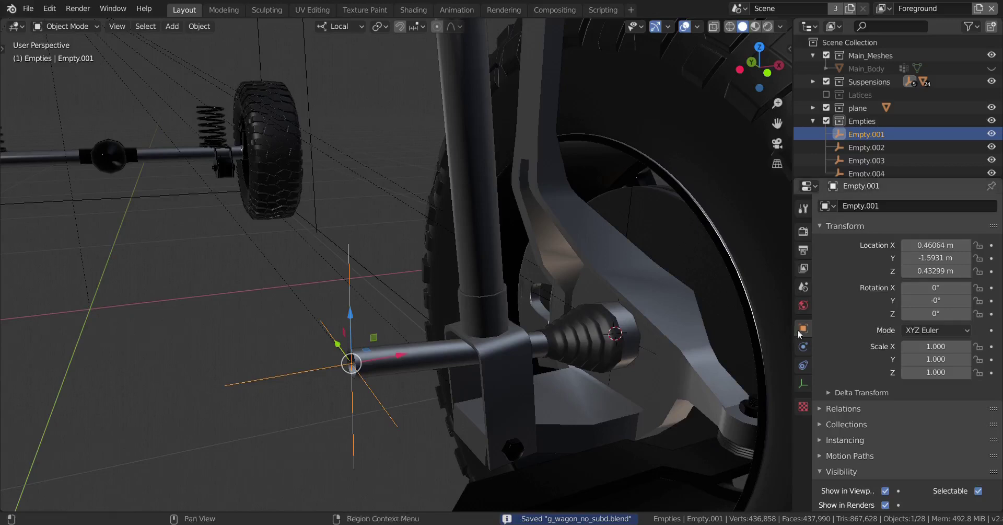
{"action": "left_click", "coordinate": [802, 365]}
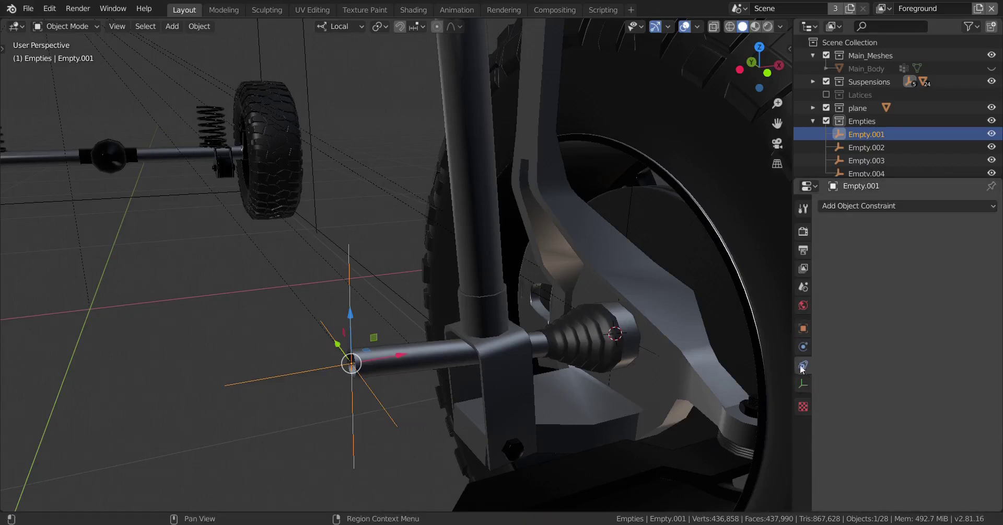
{"action": "left_click", "coordinate": [911, 207]}
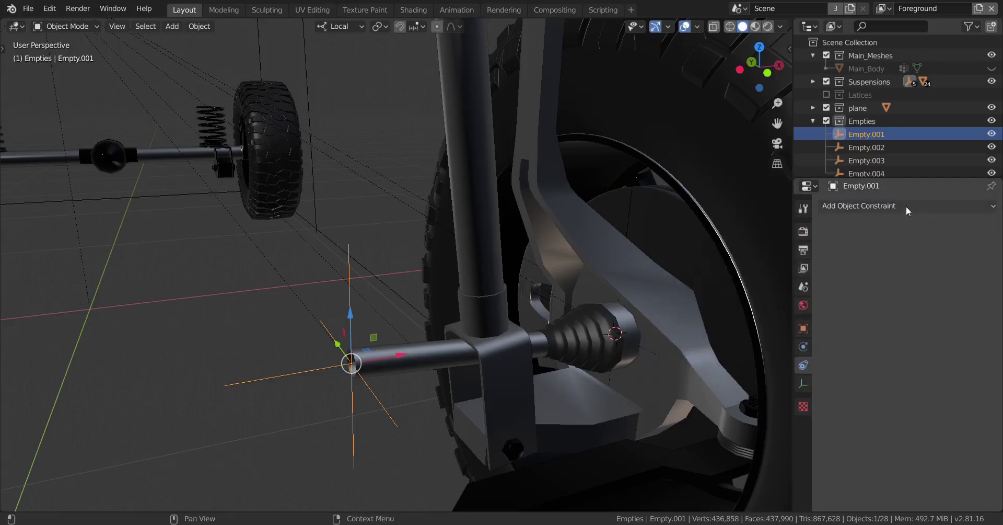
{"action": "left_click", "coordinate": [906, 206]}
{"action": "left_click", "coordinate": [871, 264]}
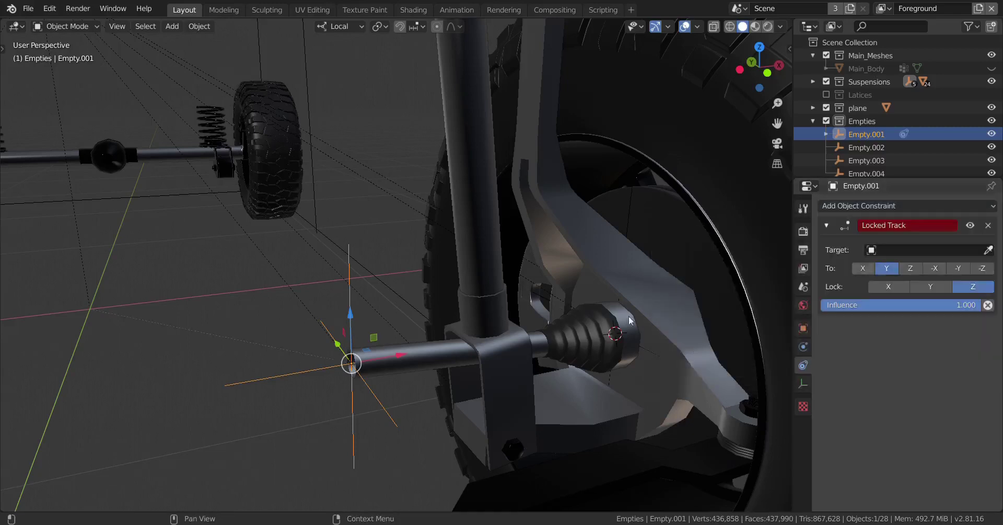
Set the Locked Track constraint on the drive shaft's inner empty to track along X with the Y axis locked.
{"action": "middle_click_drag", "start_coordinate": [523, 366], "coordinate": [404, 355]}
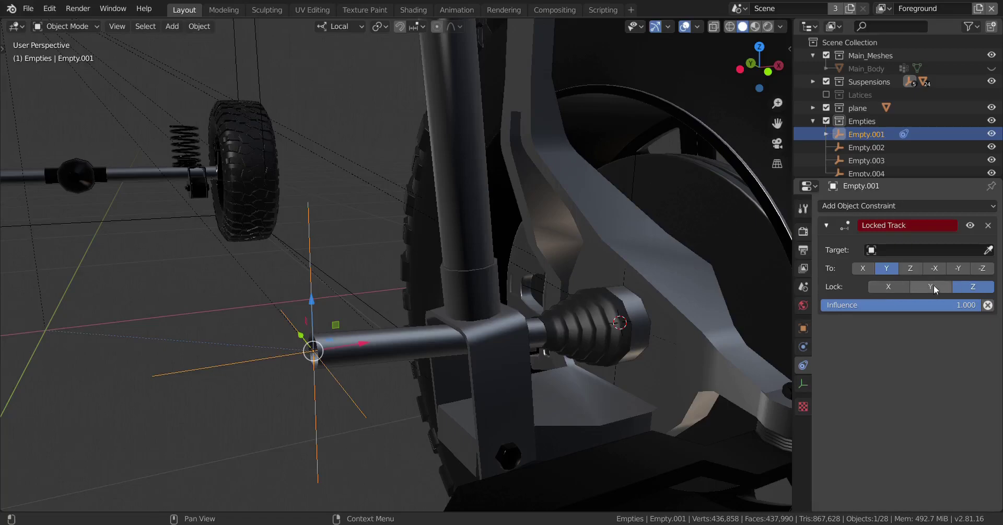
{"action": "middle_click_drag", "start_coordinate": [529, 343], "coordinate": [442, 350]}
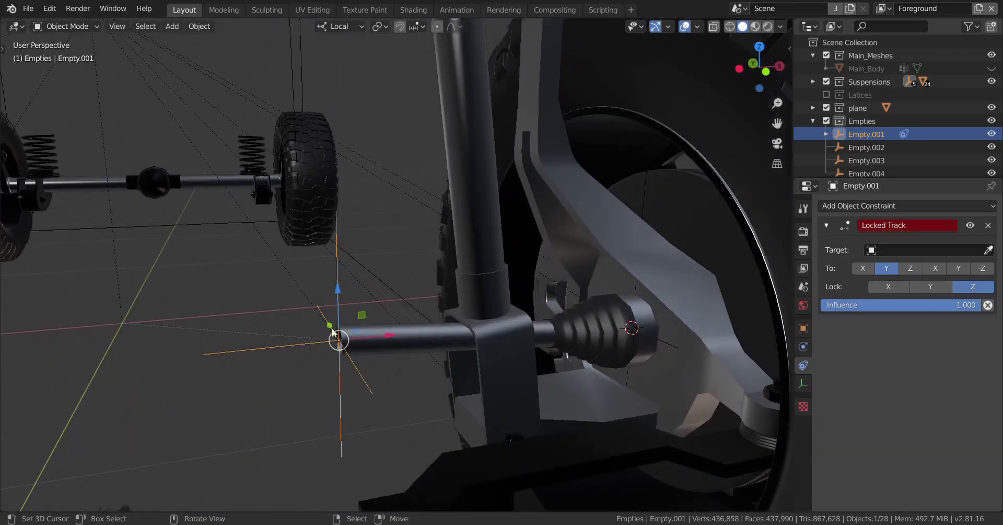
{"action": "middle_click_drag", "start_coordinate": [330, 326], "coordinate": [418, 348]}
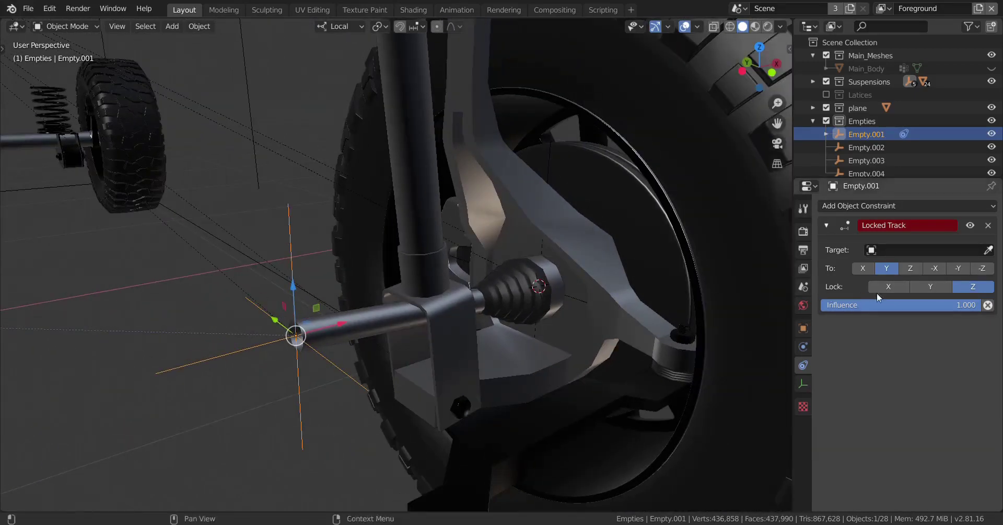
{"action": "left_click", "coordinate": [931, 289]}
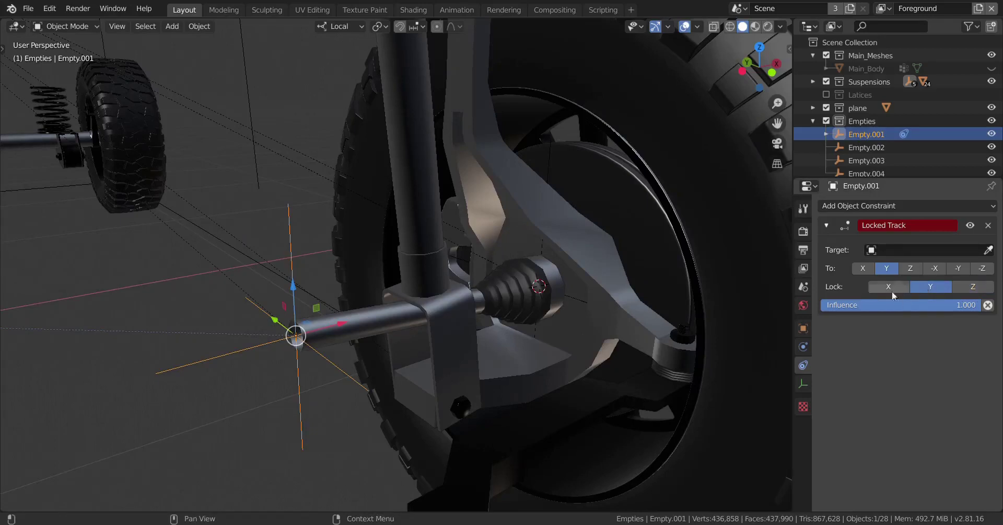
{"action": "left_click", "coordinate": [552, 160]}
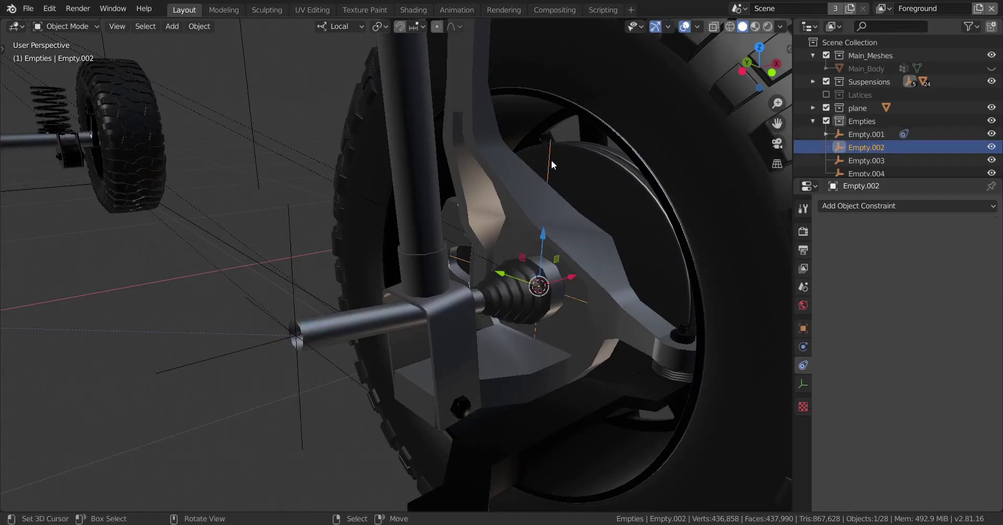
{"action": "left_click", "coordinate": [298, 312]}
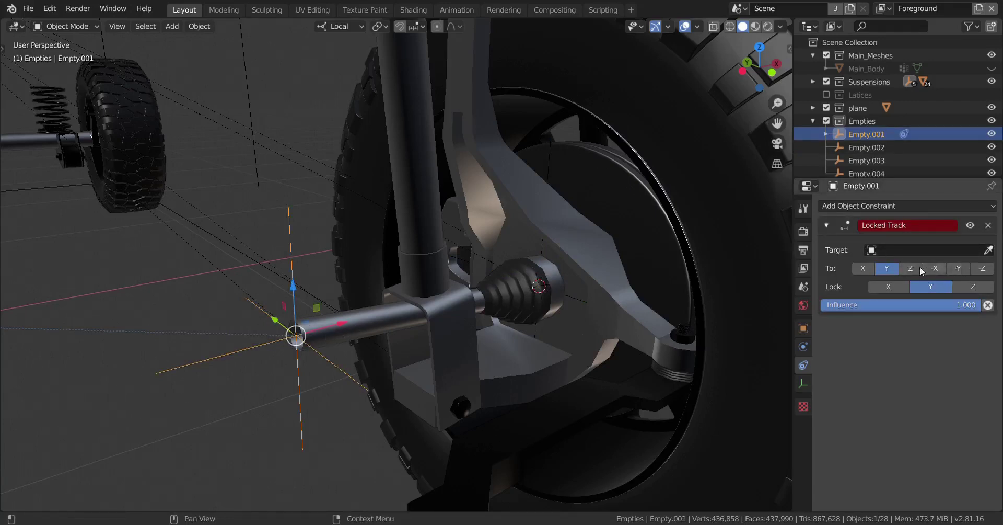
{"action": "left_click", "coordinate": [868, 268]}
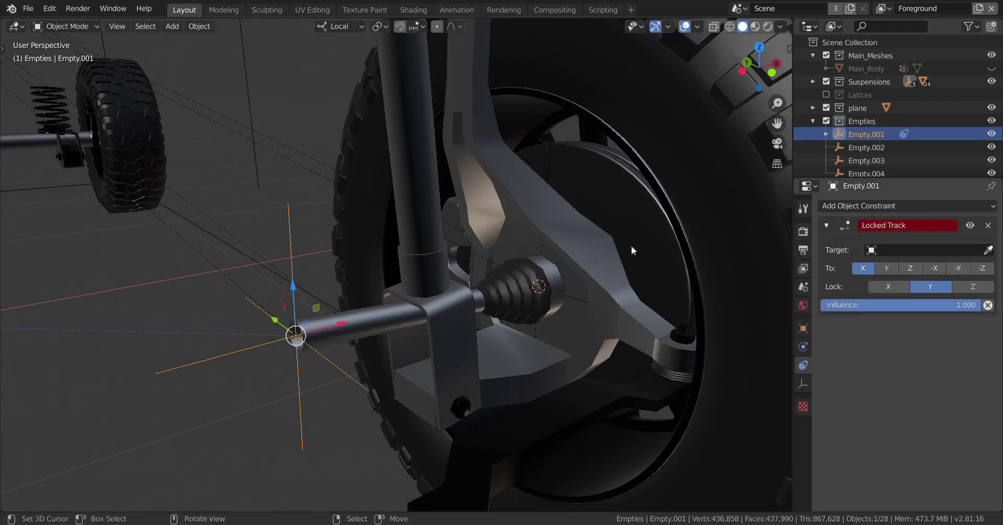
Identify the empty at the drive shaft's outer end and set it, Empty.002, as the inner empty's Locked Track target.
{"action": "left_click", "coordinate": [553, 142]}
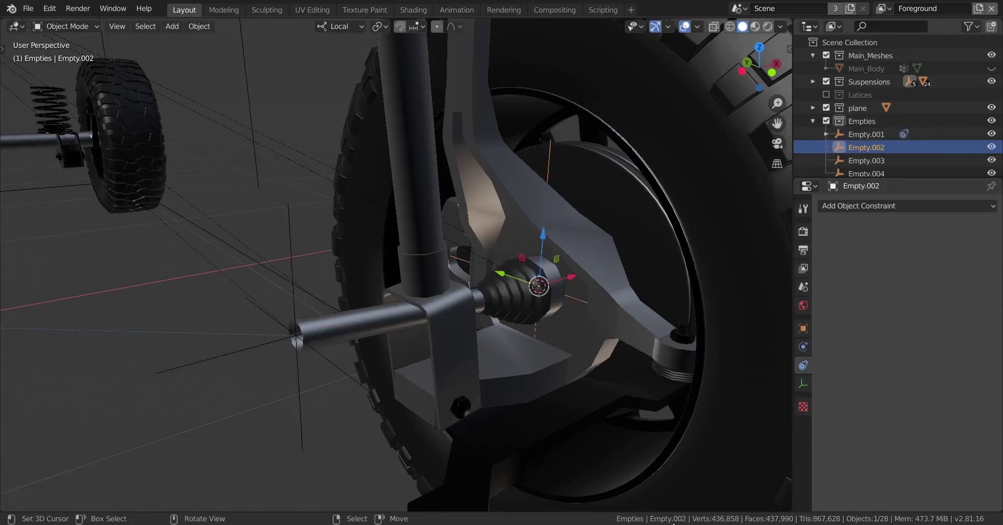
{"action": "left_click", "coordinate": [291, 286]}
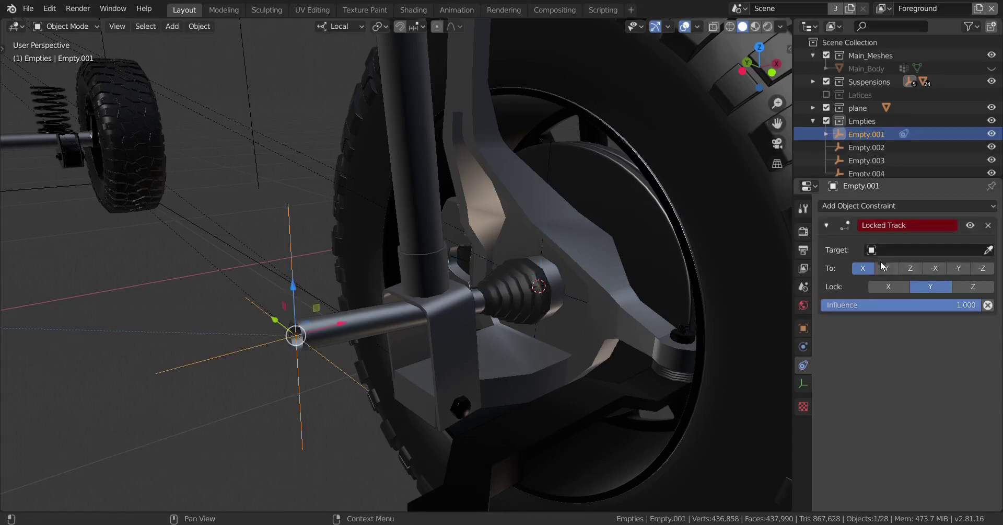
{"action": "left_click", "coordinate": [920, 250]}
{"action": "left_click", "coordinate": [870, 295]}
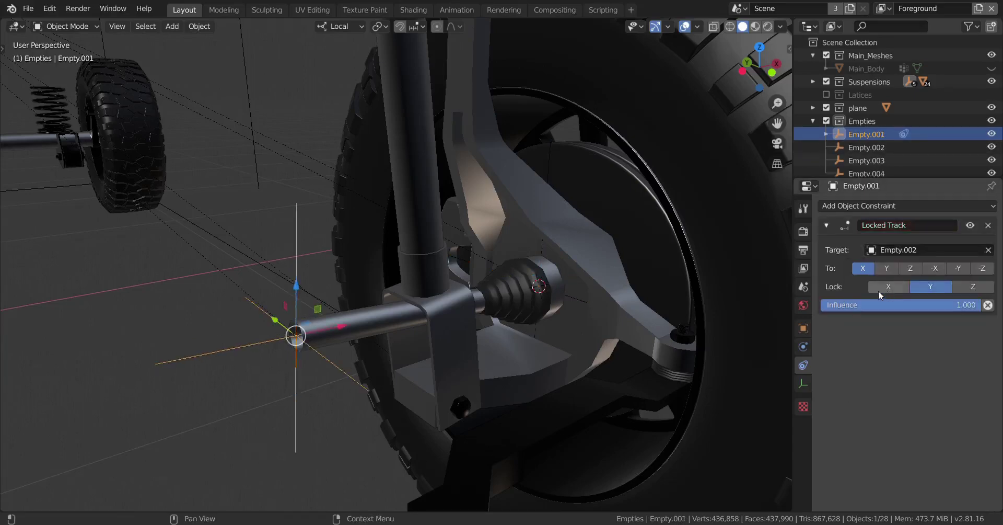
Try moving the drive shaft's outer empty along its local Z axis to test the inner empty's tracking, then cancel the move.
{"action": "middle_click_drag", "start_coordinate": [522, 329], "coordinate": [351, 350]}
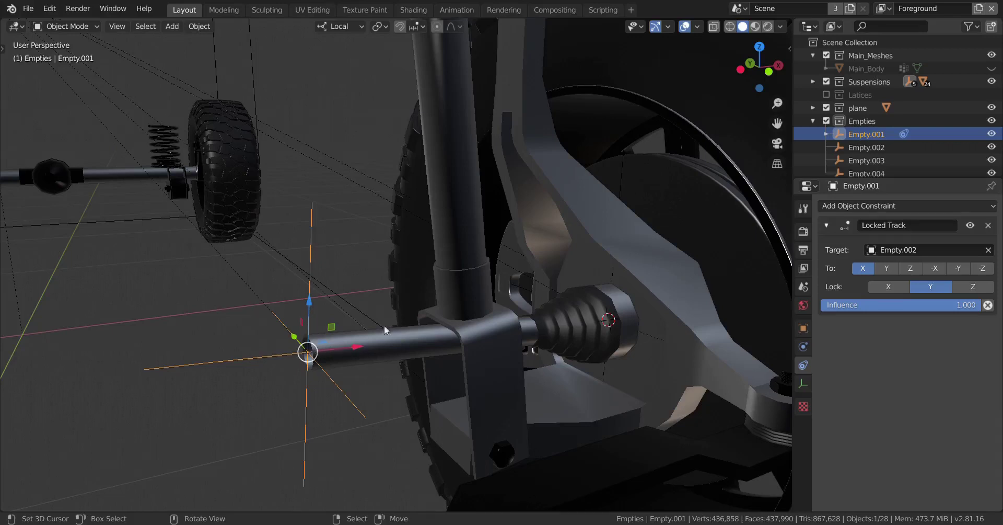
{"action": "left_click", "coordinate": [625, 167]}
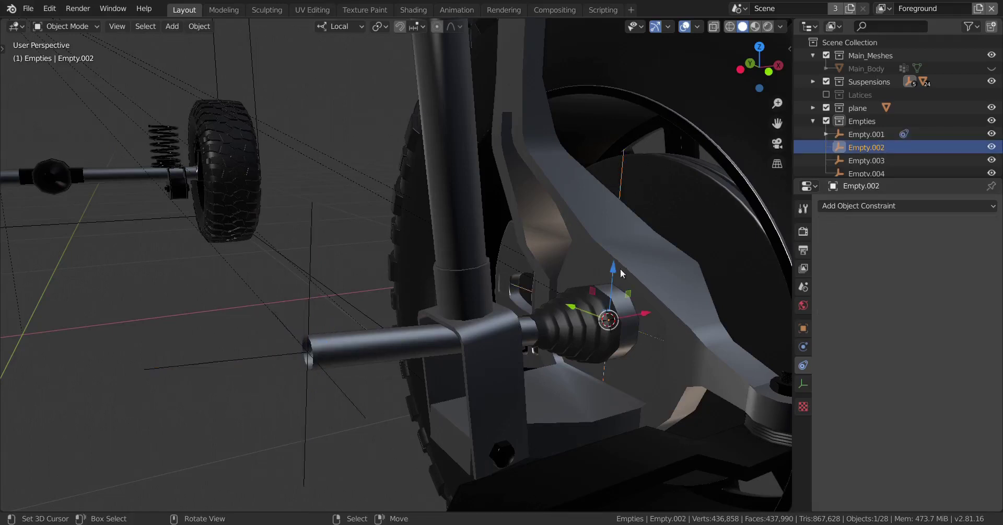
{"action": "key", "text": "g"}
{"action": "key", "text": "z"}
{"action": "key", "text": "z"}
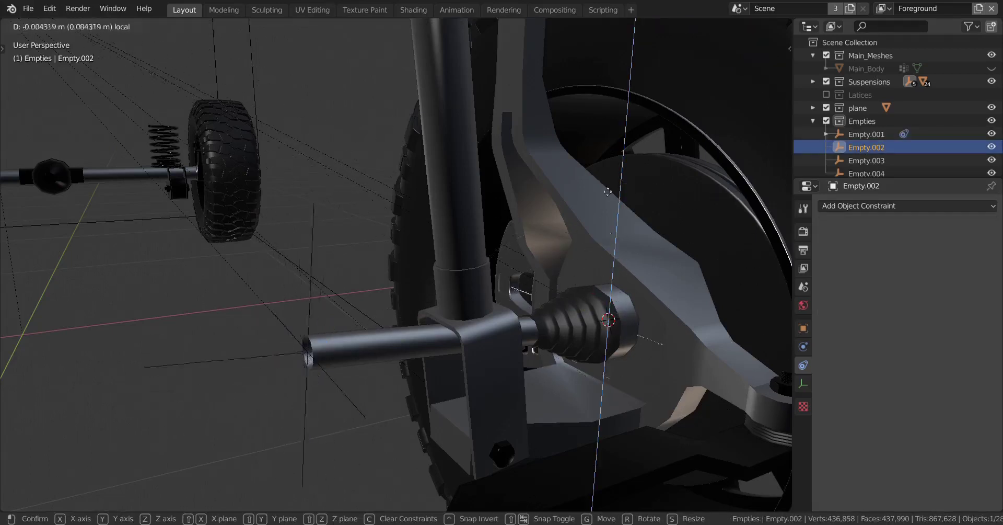
{"action": "right_click", "coordinate": [644, 275]}
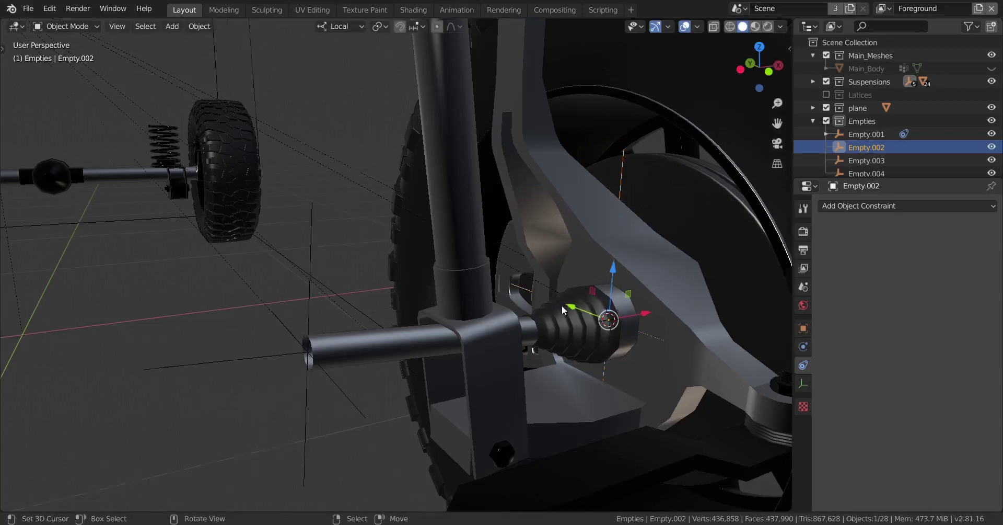
In Edit Mode on the front wheel drive shaft, snap the 3D cursor to the selected inner-end vertices, then return to Object Mode.
{"action": "middle_click_drag", "start_coordinate": [562, 306], "coordinate": [356, 360]}
{"action": "left_click", "coordinate": [357, 360]}
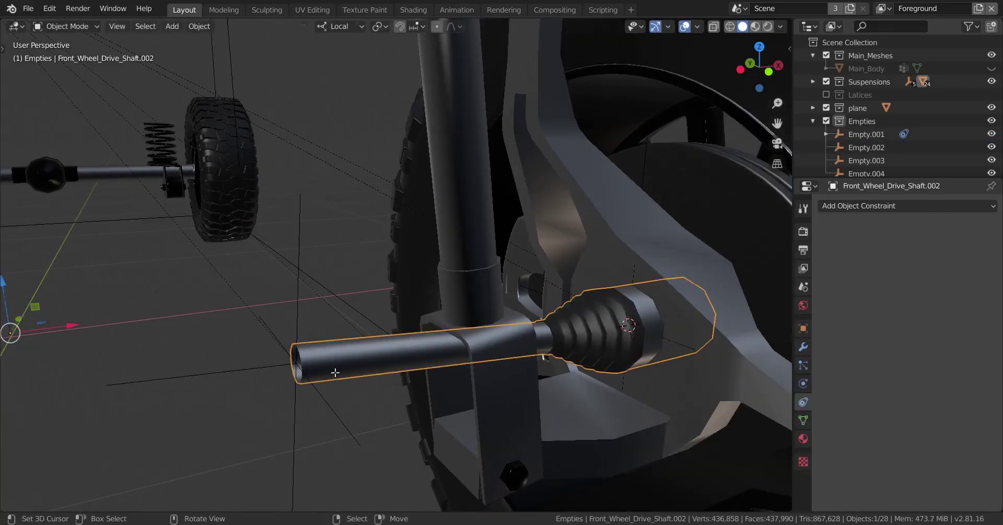
{"action": "key", "text": "Tab"}
{"action": "key", "text": "F3"}
{"action": "key", "text": "Escape"}
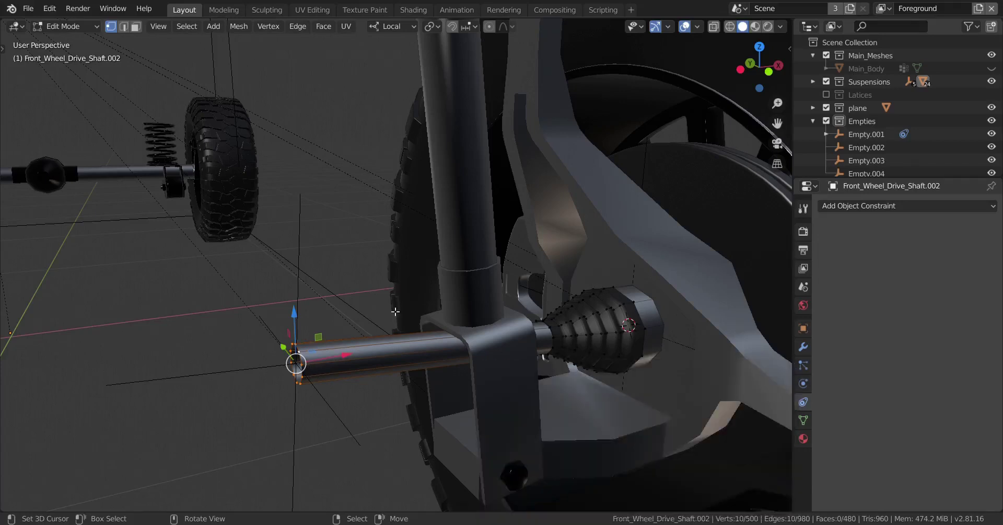
{"action": "key", "text": "shift+s"}
{"action": "left_click", "coordinate": [560, 383]}
{"action": "key", "text": "Tab"}
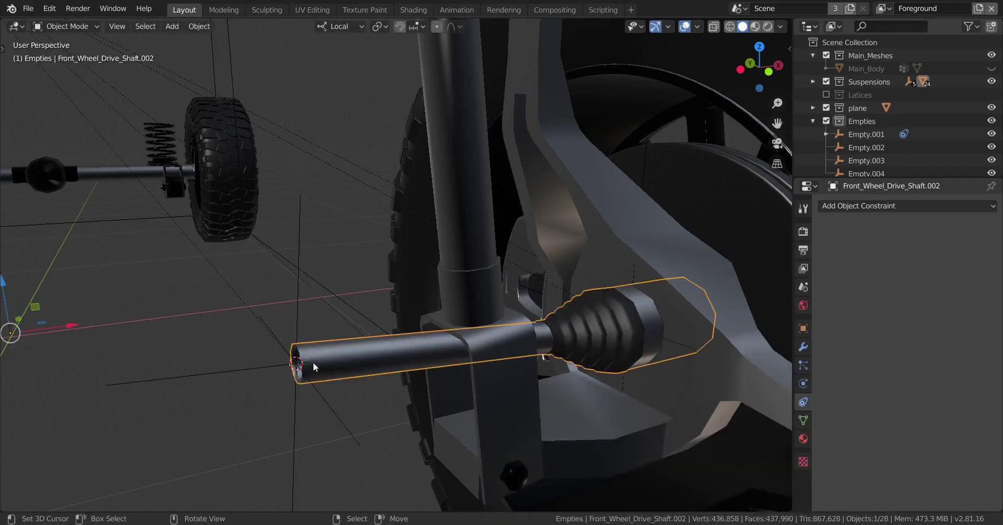
Set the front wheel drive shaft's origin to the 3D cursor at its inner end.
{"action": "key", "text": "F3"}
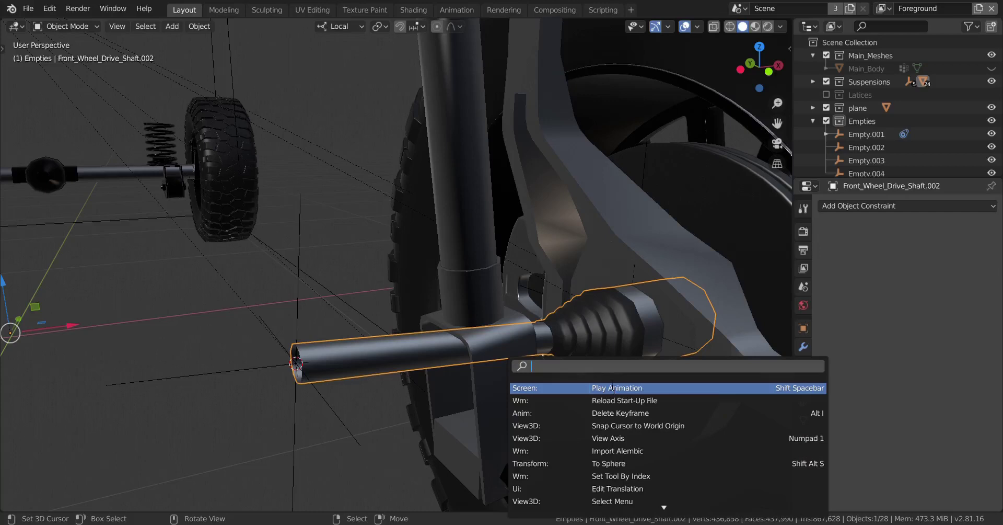
{"action": "key", "text": "Escape"}
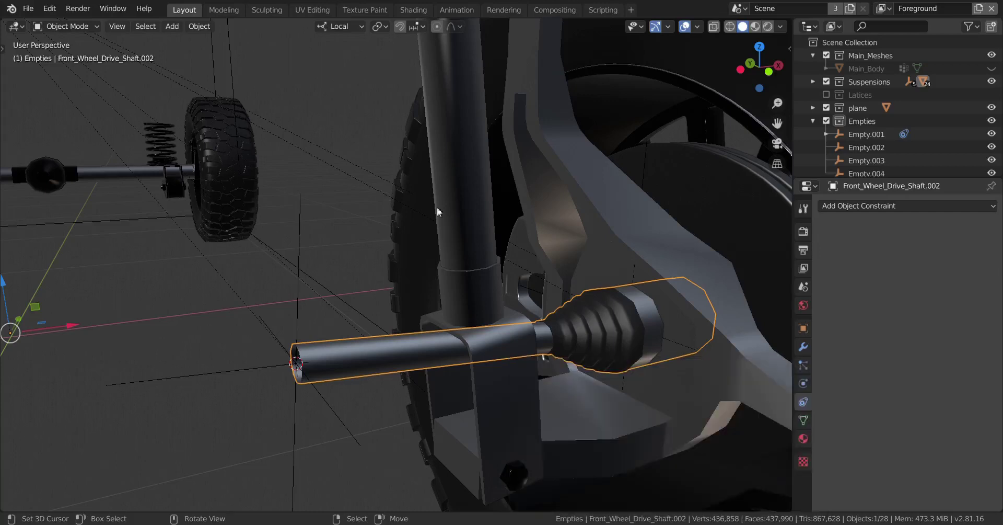
{"action": "left_click", "coordinate": [199, 27]}
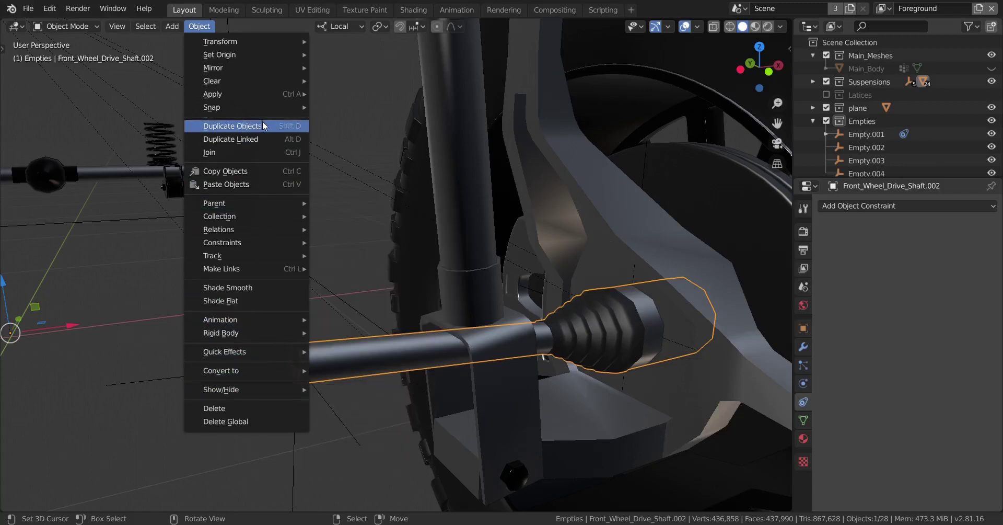
{"action": "mouse_move", "coordinate": [290, 54]}
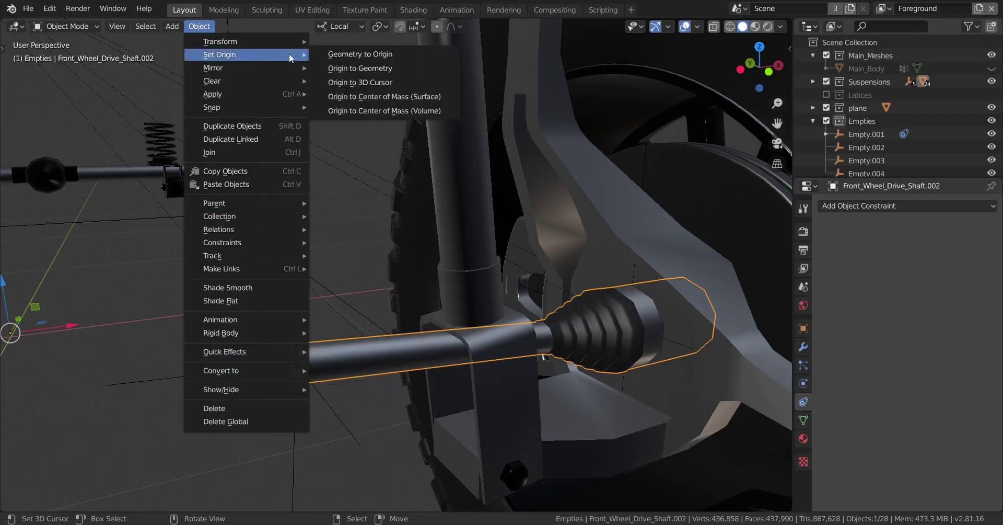
{"action": "left_click", "coordinate": [381, 83]}
Parent the drive shaft to the empty at its inner end using Object (Keep Transform).
{"action": "middle_click_drag", "start_coordinate": [318, 355], "coordinate": [393, 348]}
{"action": "middle_click_drag", "start_coordinate": [410, 349], "coordinate": [456, 329], "text": "shift"}
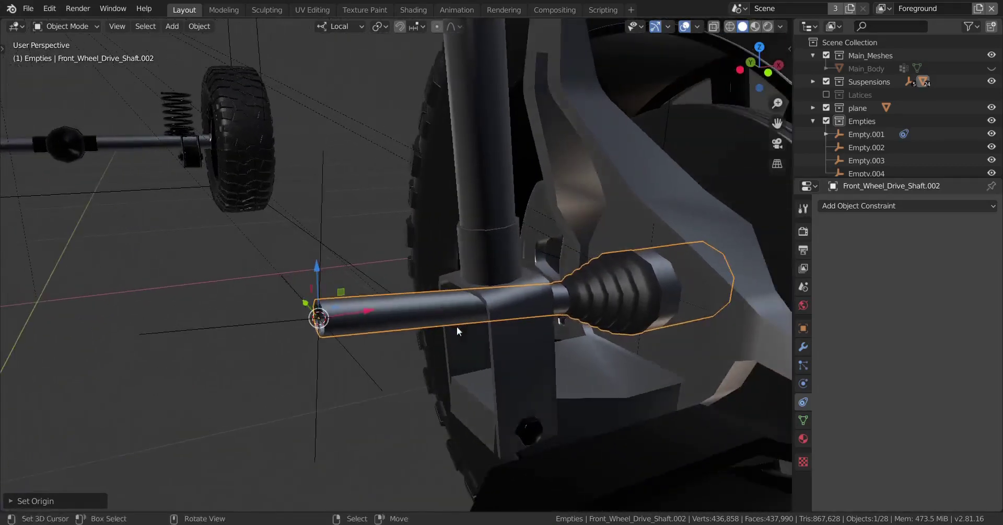
{"action": "left_click", "coordinate": [248, 327], "text": "shift"}
{"action": "key", "text": "ctrl+p"}
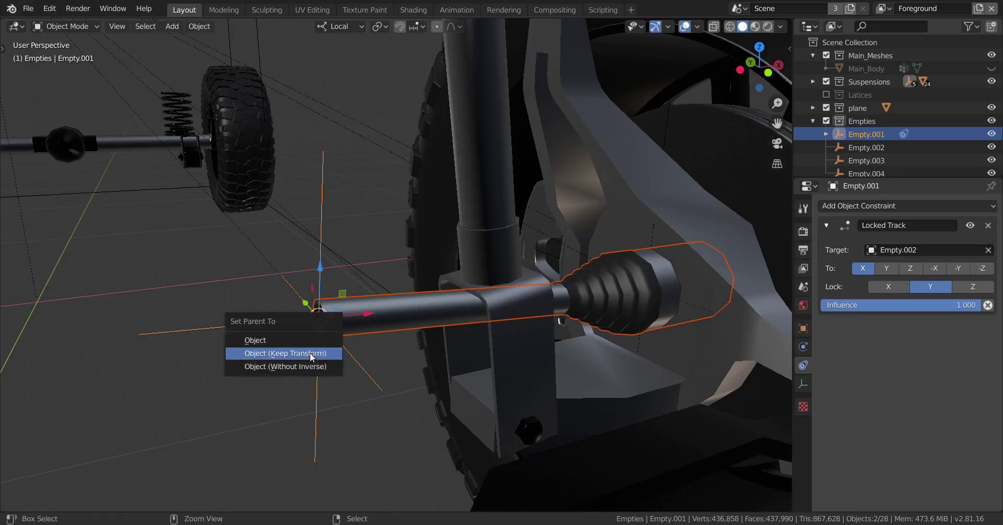
{"action": "left_click", "coordinate": [309, 352]}
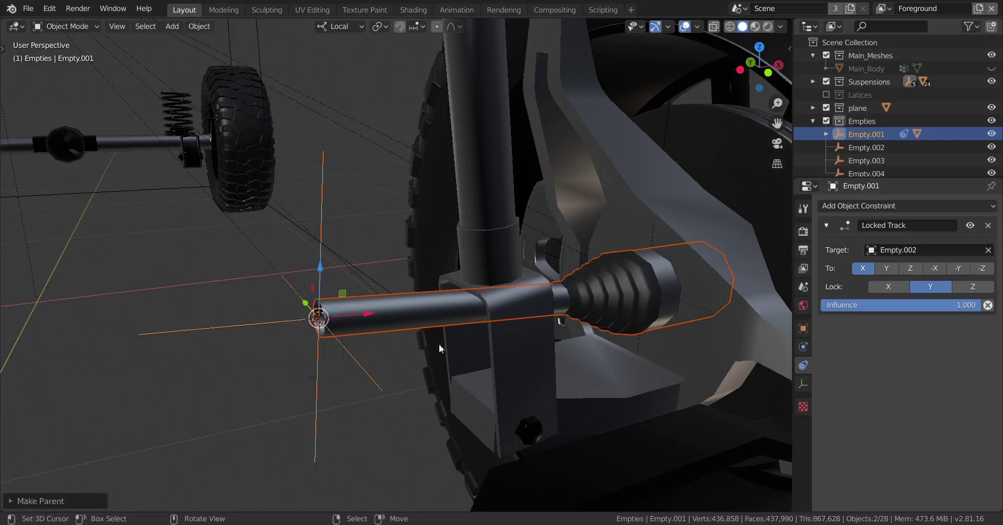
Try shifting Empty.002 vertically to check that the parented drive shaft follows, then cancel the move.
{"action": "middle_click_drag", "start_coordinate": [439, 343], "coordinate": [478, 304]}
{"action": "left_click", "coordinate": [503, 227]}
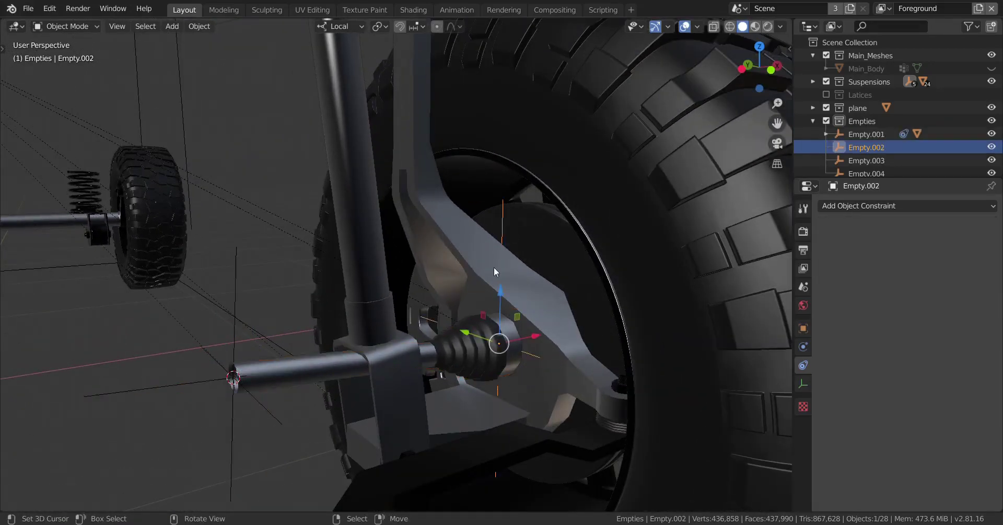
{"action": "key", "text": "g"}
{"action": "key", "text": "z"}
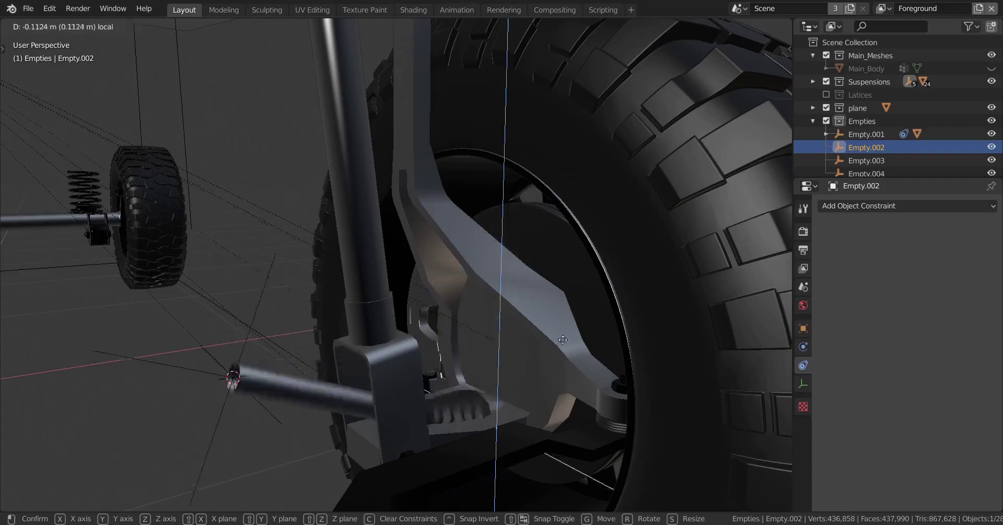
{"action": "right_click", "coordinate": [561, 283]}
Add a Locked Track constraint to the upper control arm's inner empty, tracking X with Y locked and targeting Empty.004.
{"action": "scroll", "coordinate": [523, 298], "scroll_direction": "down", "scroll_amount": 4}
{"action": "scroll", "coordinate": [470, 329], "scroll_direction": "up", "scroll_amount": 4}
{"action": "middle_click_drag", "start_coordinate": [520, 347], "coordinate": [504, 341]}
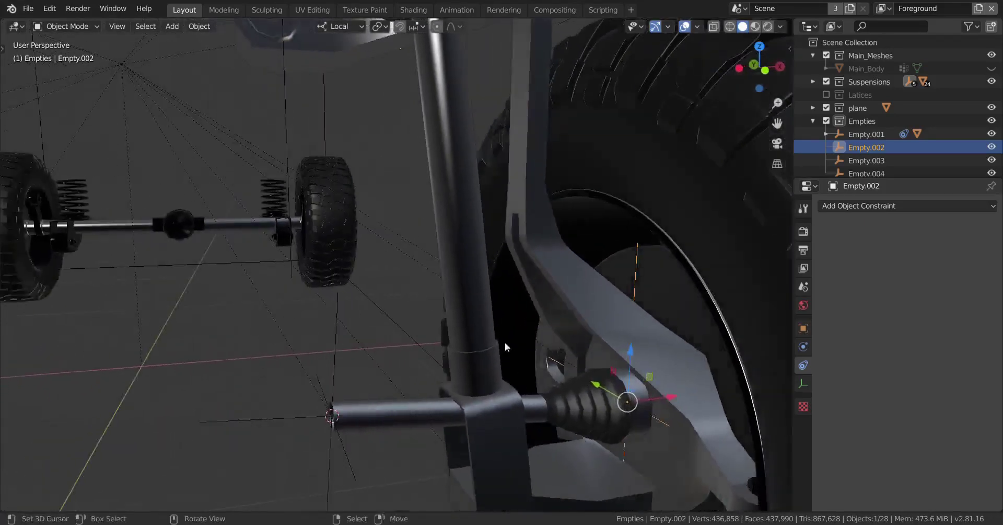
{"action": "scroll", "coordinate": [491, 356], "scroll_direction": "down", "scroll_amount": 3}
{"action": "middle_click_drag", "start_coordinate": [465, 370], "coordinate": [440, 448], "text": "shift"}
{"action": "middle_click_drag", "start_coordinate": [384, 326], "coordinate": [475, 362]}
{"action": "scroll", "coordinate": [406, 355], "scroll_direction": "up", "scroll_amount": 2}
{"action": "scroll", "coordinate": [486, 373], "scroll_direction": "down", "scroll_amount": 2}
{"action": "left_click", "coordinate": [348, 262]}
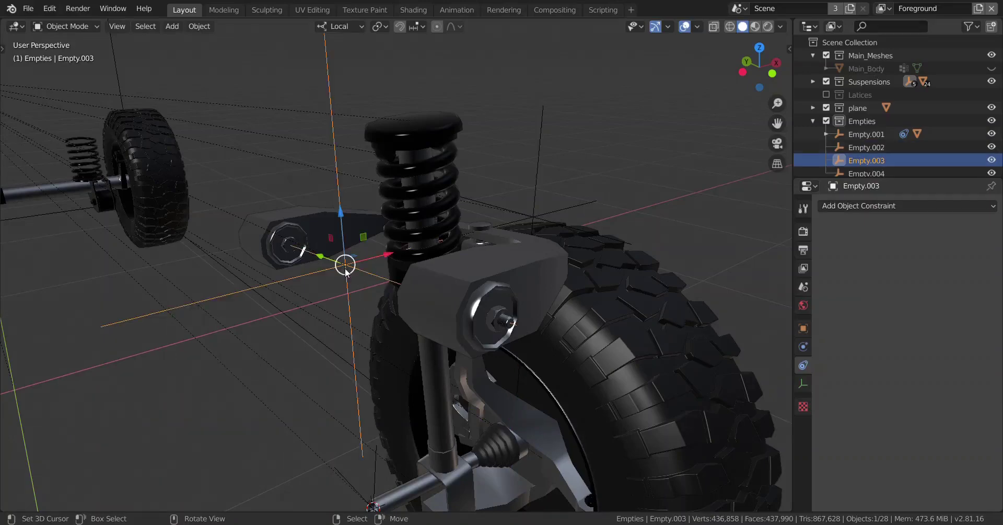
{"action": "middle_click_drag", "start_coordinate": [348, 262], "coordinate": [406, 290]}
{"action": "scroll", "coordinate": [405, 289], "scroll_direction": "up", "scroll_amount": 2}
{"action": "middle_click_drag", "start_coordinate": [418, 328], "coordinate": [412, 328]}
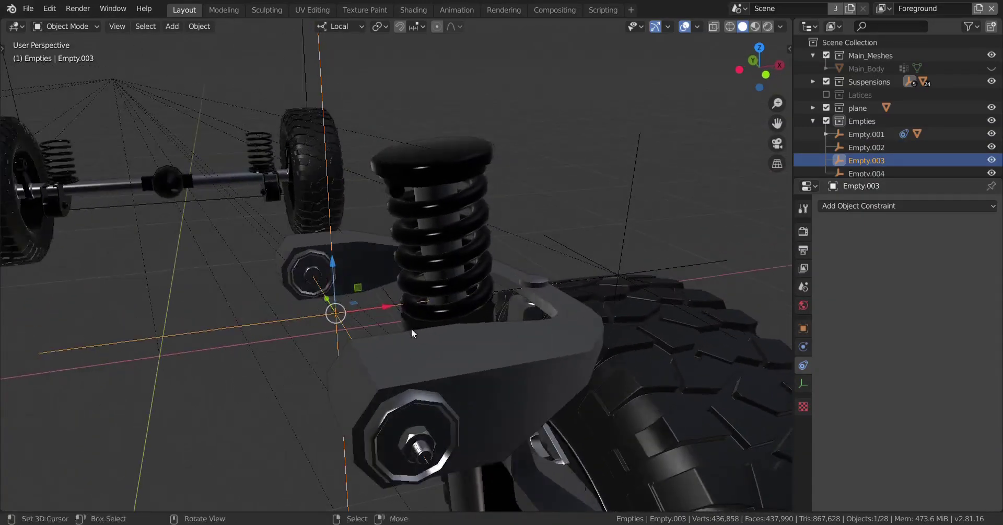
{"action": "left_click", "coordinate": [883, 209]}
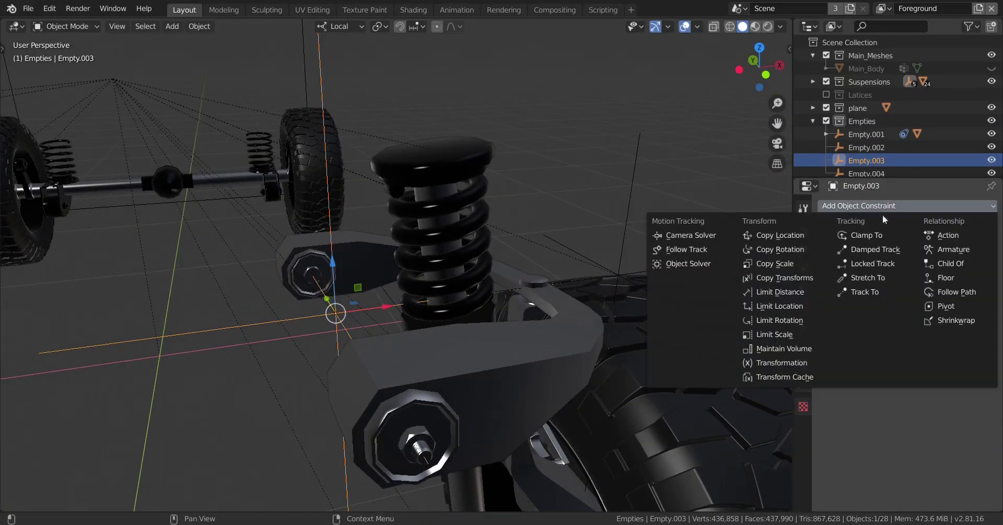
{"action": "left_click", "coordinate": [890, 265]}
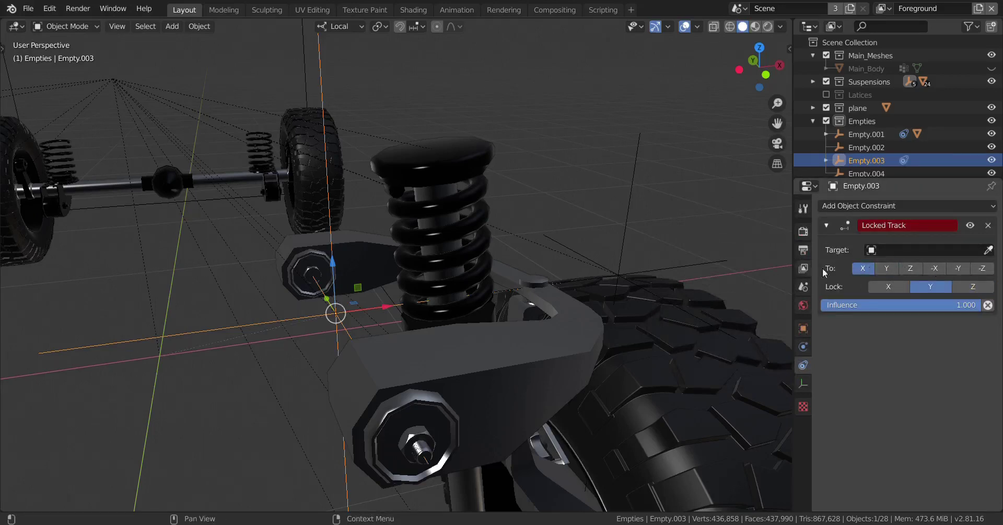
{"action": "left_click", "coordinate": [989, 251]}
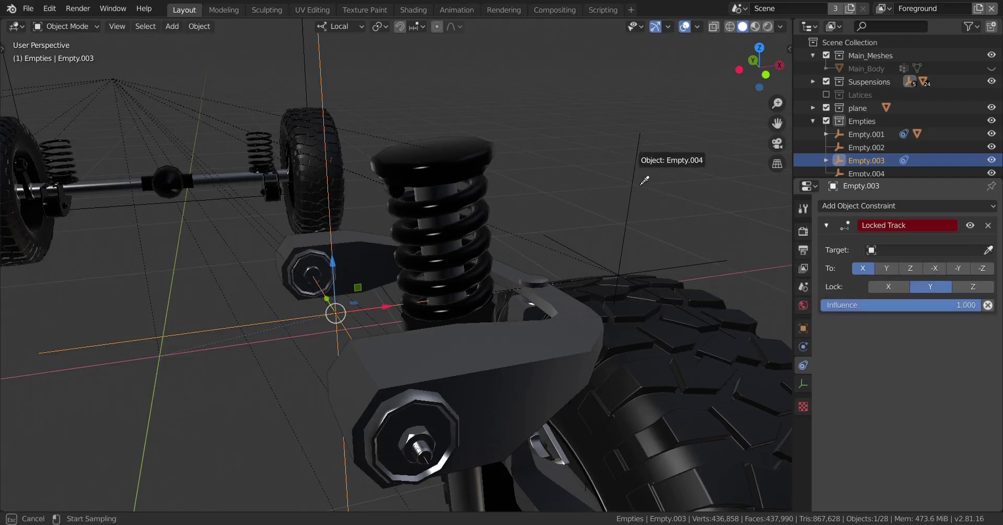
{"action": "left_click", "coordinate": [636, 182]}
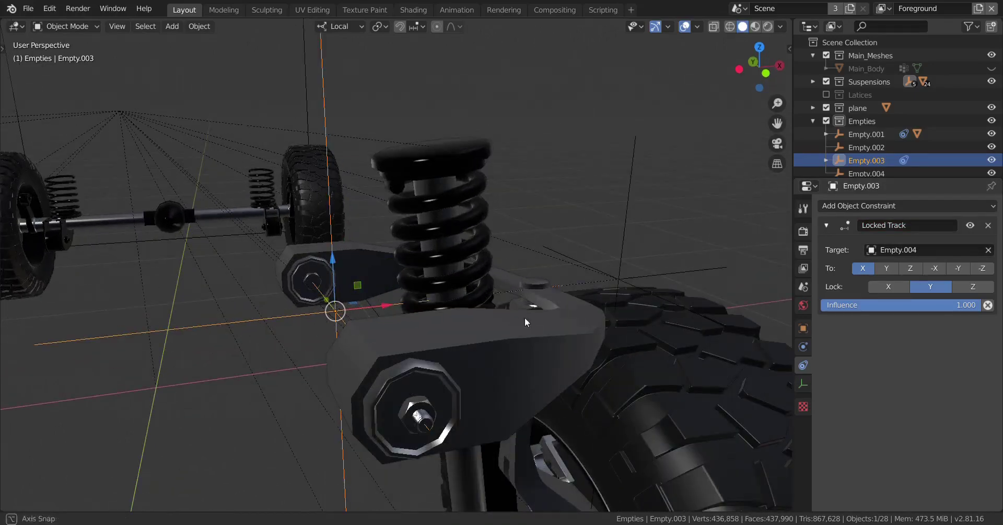
Parent the upper control arm to the empty at its inner end, Empty.003.
{"action": "middle_click_drag", "start_coordinate": [525, 319], "coordinate": [440, 332]}
{"action": "scroll", "coordinate": [460, 323], "scroll_direction": "down", "scroll_amount": 2}
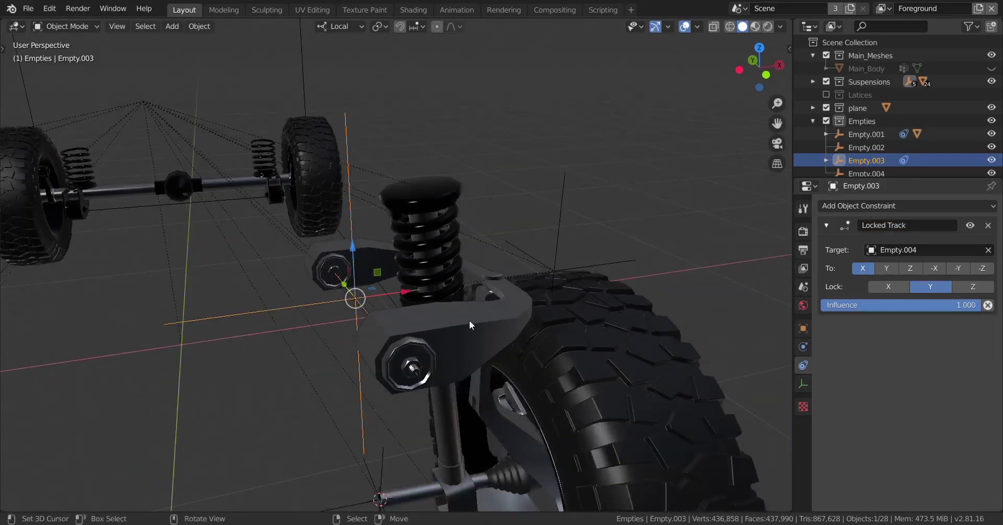
{"action": "right_click", "coordinate": [469, 320]}
{"action": "scroll", "coordinate": [448, 322], "scroll_direction": "up", "scroll_amount": 1}
{"action": "left_click", "coordinate": [255, 316], "text": "shift"}
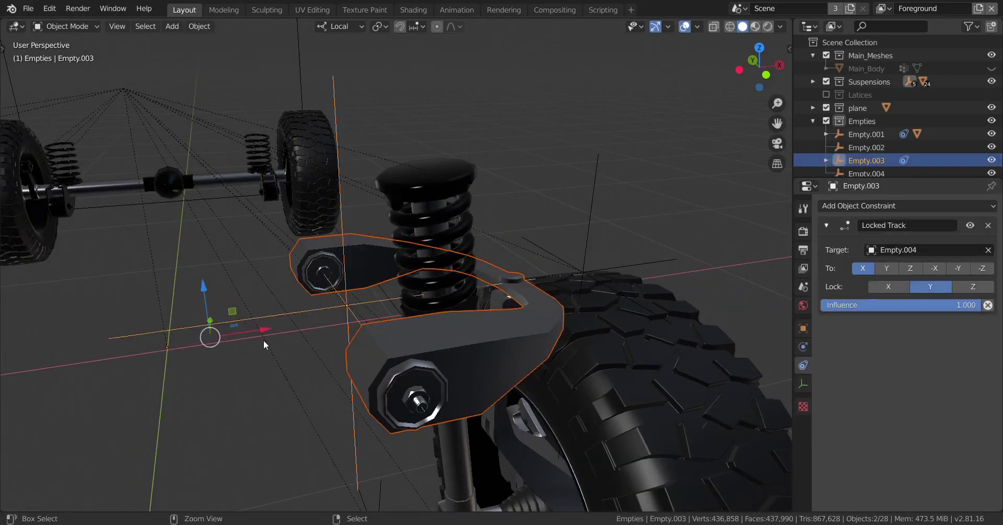
{"action": "key", "text": "ctrl+p"}
{"action": "left_click", "coordinate": [264, 340]}
Try moving Empty.004 along its local vertical axis to check that the upper control arm follows.
{"action": "middle_click_drag", "start_coordinate": [264, 339], "coordinate": [561, 274]}
{"action": "left_click", "coordinate": [593, 244]}
{"action": "left_click_drag", "start_coordinate": [593, 237], "coordinate": [595, 272]}
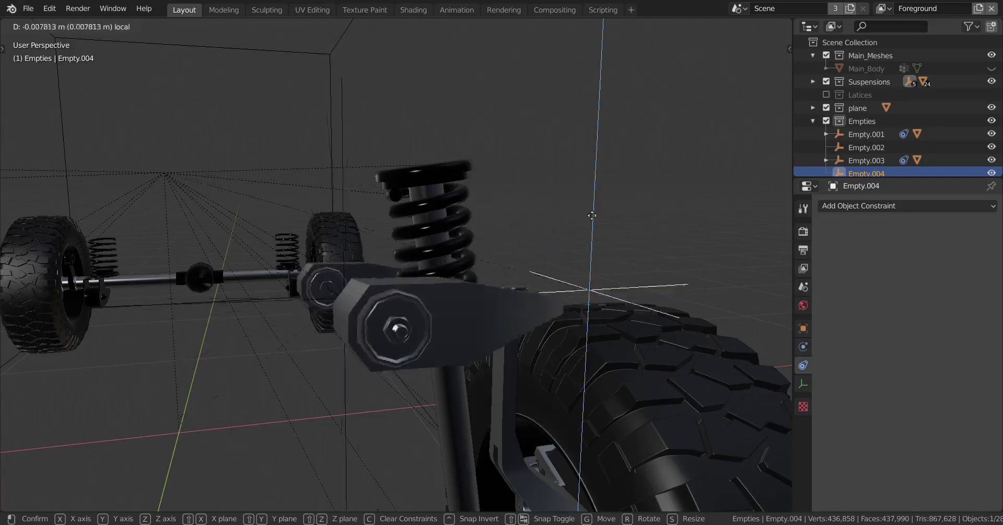
Snap the 3D cursor to the centre of the bolt head at the upper control arm's outer end.
{"action": "middle_click_drag", "start_coordinate": [595, 272], "coordinate": [406, 255]}
{"action": "right_click", "coordinate": [397, 377]}
{"action": "middle_click_drag", "start_coordinate": [452, 309], "coordinate": [357, 311]}
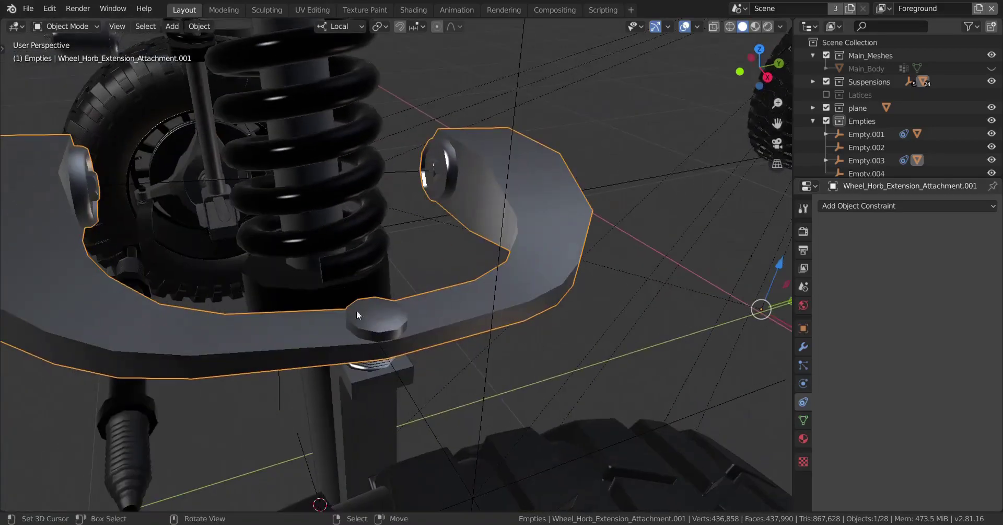
{"action": "scroll", "coordinate": [500, 320], "scroll_direction": "down", "scroll_amount": 2}
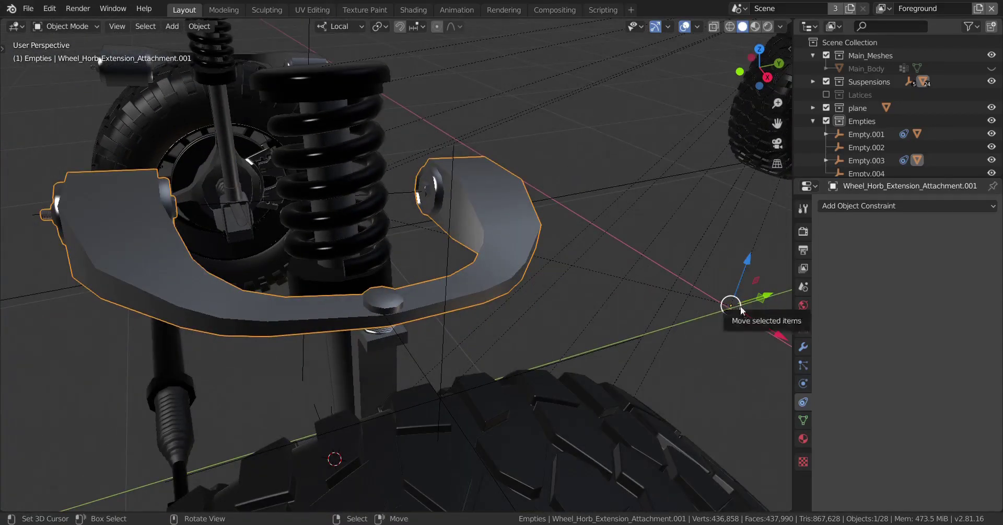
{"action": "scroll", "coordinate": [732, 308], "scroll_direction": "down", "scroll_amount": 5}
{"action": "scroll", "coordinate": [589, 302], "scroll_direction": "up", "scroll_amount": 7}
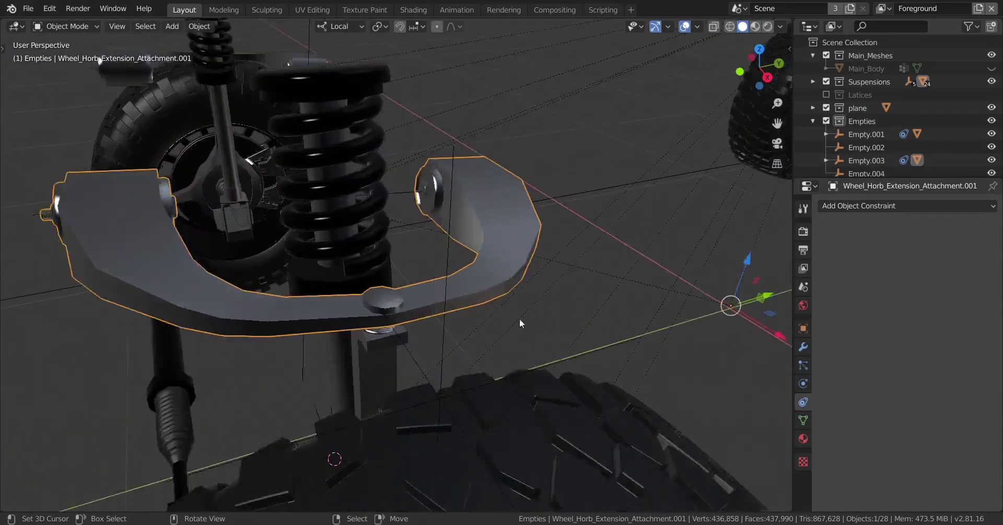
{"action": "scroll", "coordinate": [419, 347], "scroll_direction": "up", "scroll_amount": 1}
{"action": "key", "text": "Tab"}
{"action": "scroll", "coordinate": [418, 366], "scroll_direction": "up", "scroll_amount": 3}
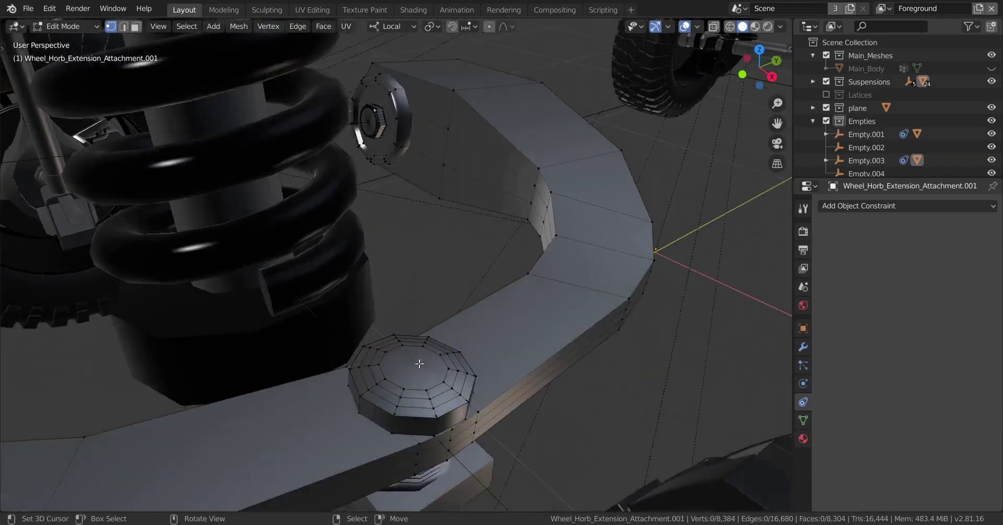
{"action": "left_click", "coordinate": [419, 385], "text": "alt"}
{"action": "scroll", "coordinate": [419, 385], "scroll_direction": "down", "scroll_amount": 5}
{"action": "scroll", "coordinate": [458, 345], "scroll_direction": "up", "scroll_amount": 6}
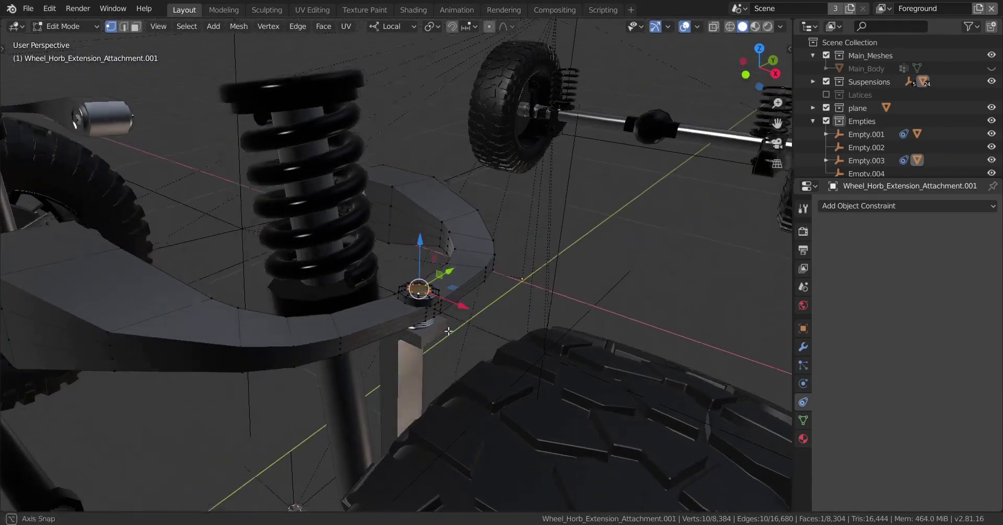
{"action": "key", "text": "shift+s"}
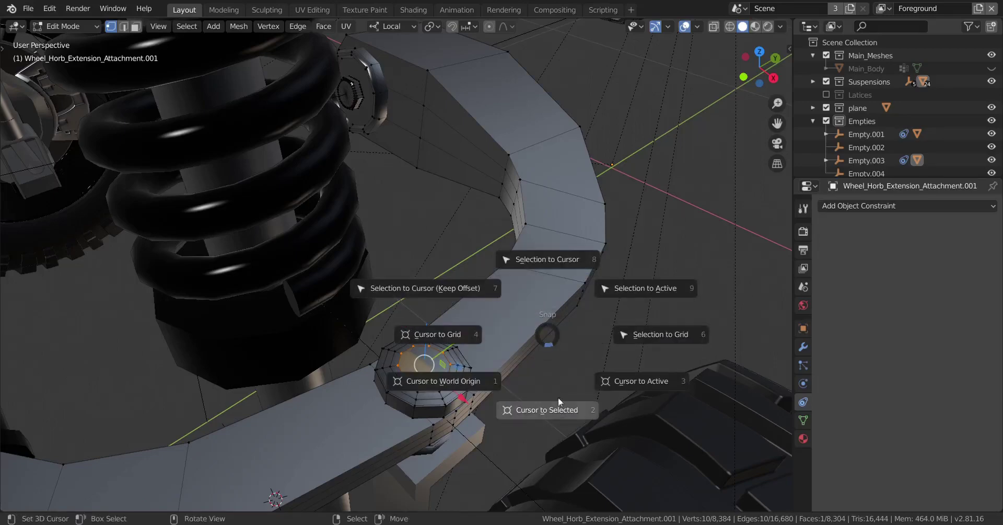
{"action": "left_click", "coordinate": [531, 408]}
{"action": "key", "text": "Tab"}
Set the upper control arm's origin to the 3D cursor at its outer bolt.
{"action": "scroll", "coordinate": [531, 408], "scroll_direction": "down", "scroll_amount": 4}
{"action": "scroll", "coordinate": [484, 375], "scroll_direction": "up", "scroll_amount": 2}
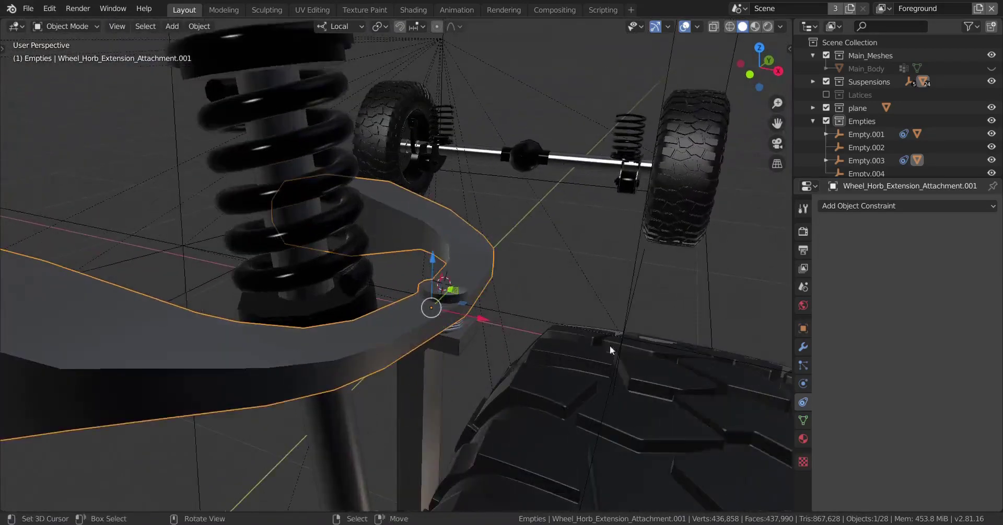
{"action": "key", "text": "F3"}
{"action": "type", "text": "se"}
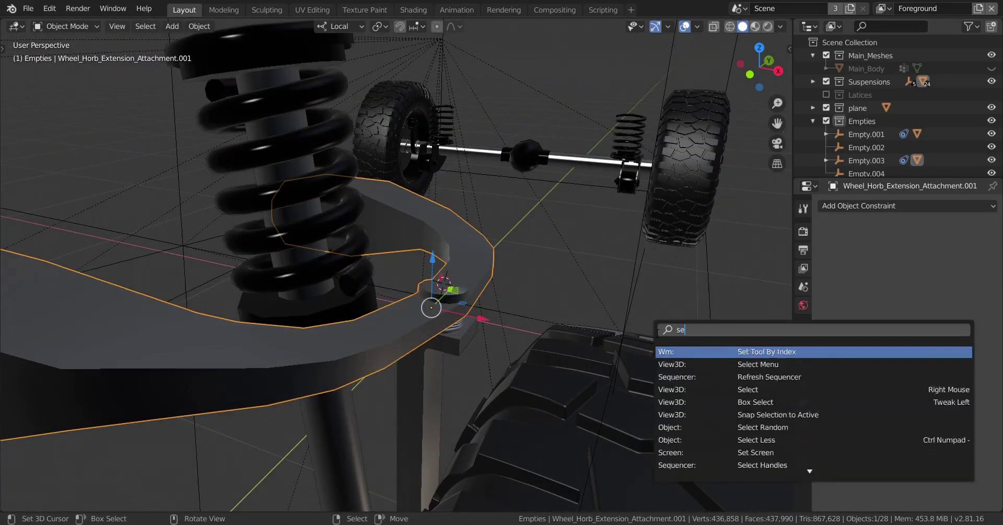
{"action": "type", "text": "t origi"}
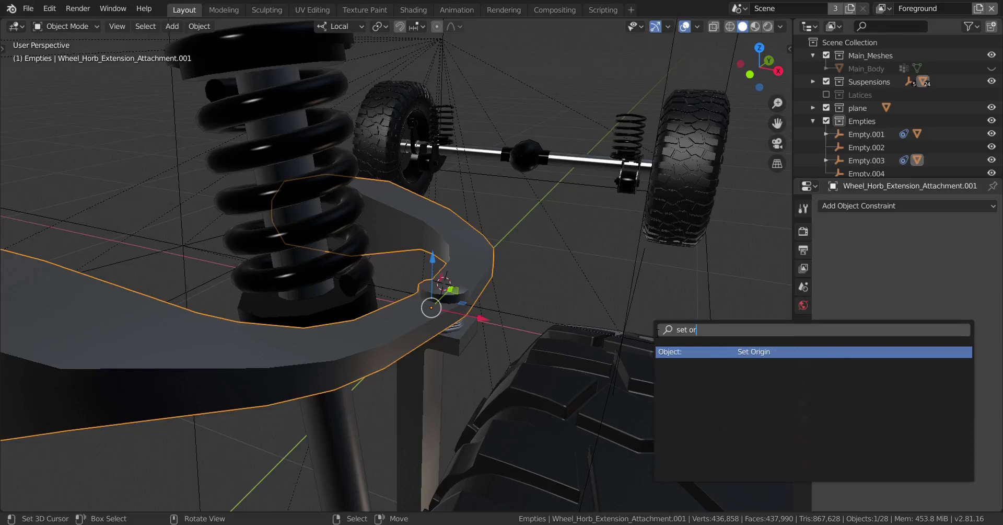
{"action": "left_click", "coordinate": [778, 356]}
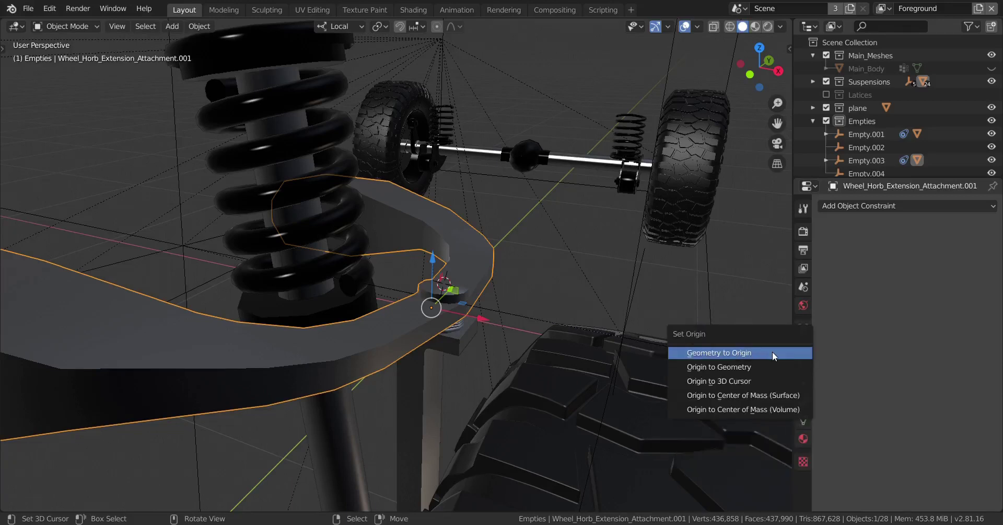
{"action": "left_click", "coordinate": [741, 381]}
Snap the 3D cursor to the centre of the front left tire in the right orthographic view.
{"action": "middle_click_drag", "start_coordinate": [645, 371], "coordinate": [461, 222]}
{"action": "scroll", "coordinate": [446, 270], "scroll_direction": "up", "scroll_amount": 3}
{"action": "scroll", "coordinate": [497, 253], "scroll_direction": "down", "scroll_amount": 4}
{"action": "scroll", "coordinate": [500, 256], "scroll_direction": "up", "scroll_amount": 3}
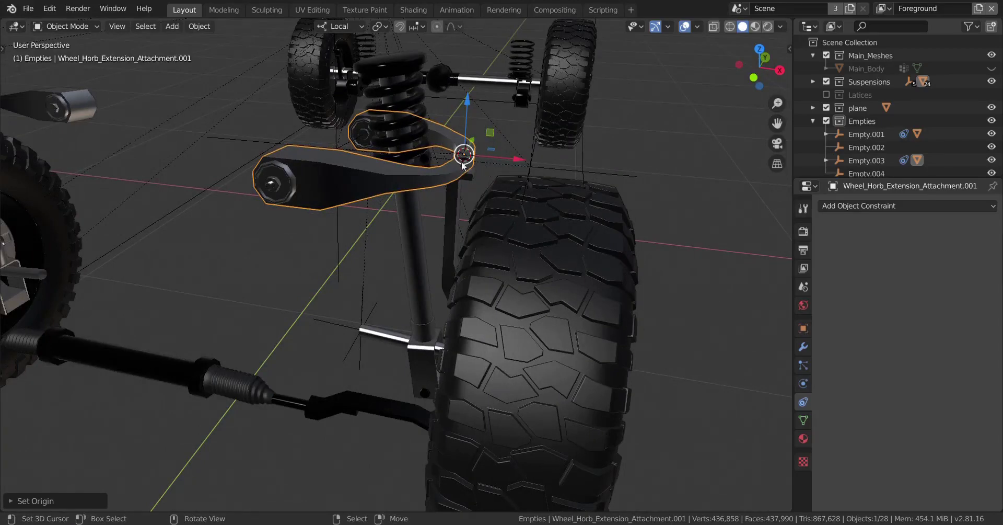
{"action": "middle_click_drag", "start_coordinate": [480, 153], "coordinate": [466, 282]}
{"action": "scroll", "coordinate": [516, 281], "scroll_direction": "down", "scroll_amount": 4}
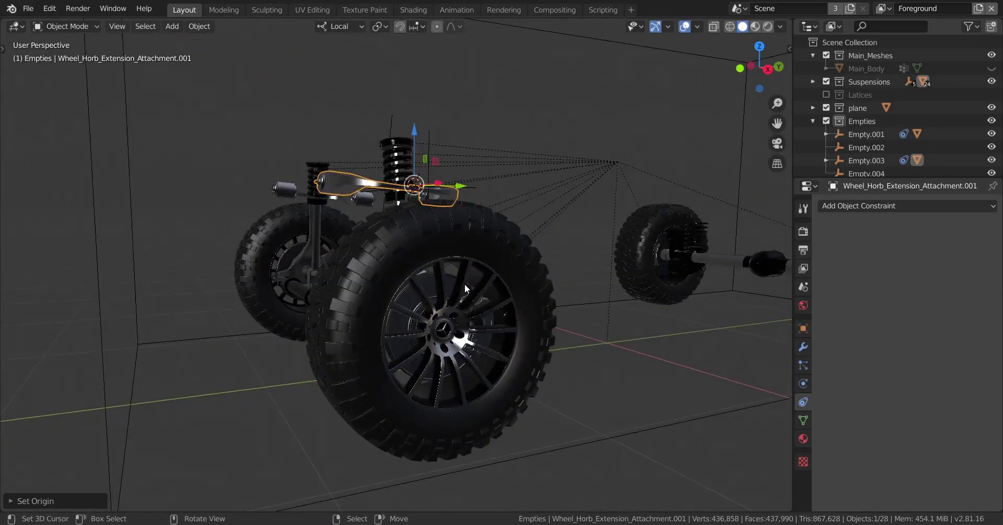
{"action": "key", "text": "KP_3"}
{"action": "left_click", "coordinate": [481, 248]}
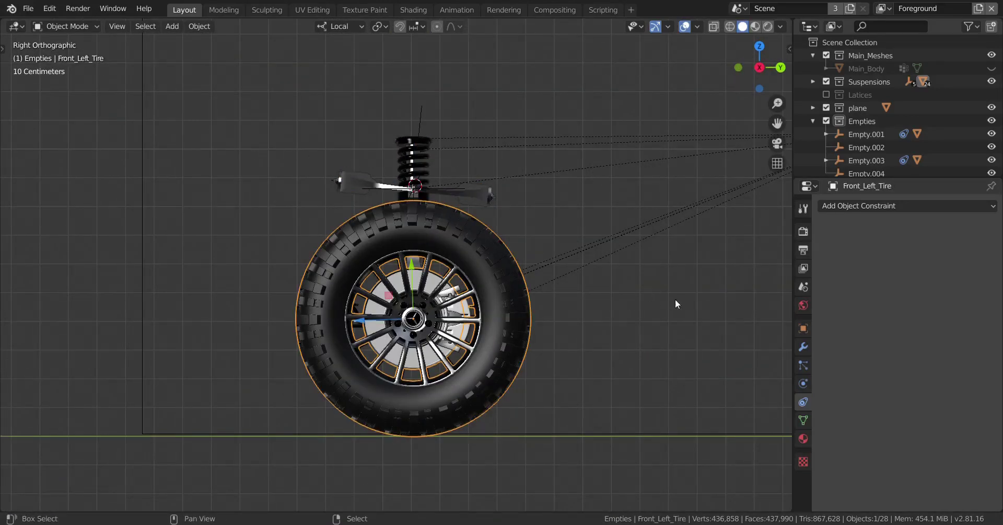
{"action": "key", "text": "shift+s"}
{"action": "left_click", "coordinate": [671, 368]}
Add a circle empty at the centre of the front left wheel.
{"action": "scroll", "coordinate": [543, 335], "scroll_direction": "down", "scroll_amount": 2}
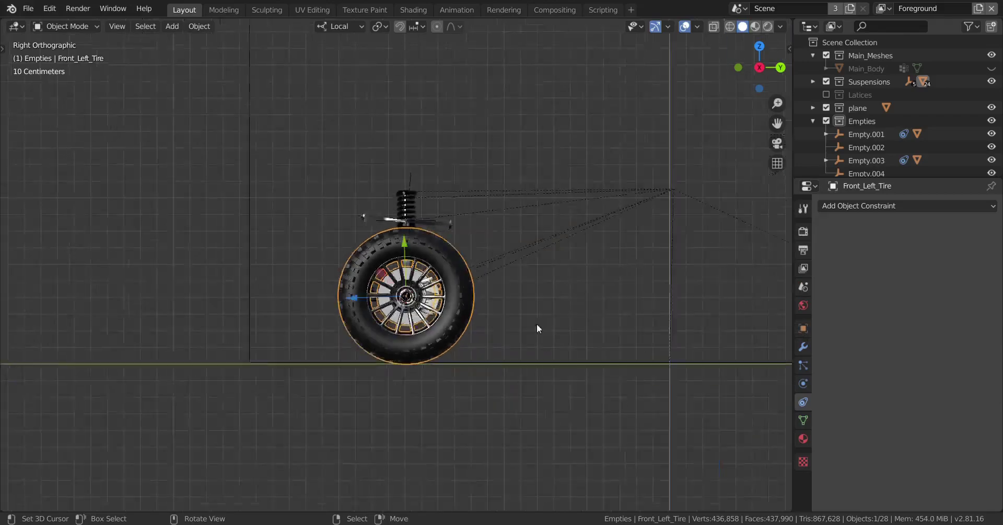
{"action": "scroll", "coordinate": [537, 328], "scroll_direction": "up", "scroll_amount": 2}
{"action": "key", "text": "shift+a"}
{"action": "mouse_move", "coordinate": [565, 302]}
{"action": "left_click", "coordinate": [645, 343]}
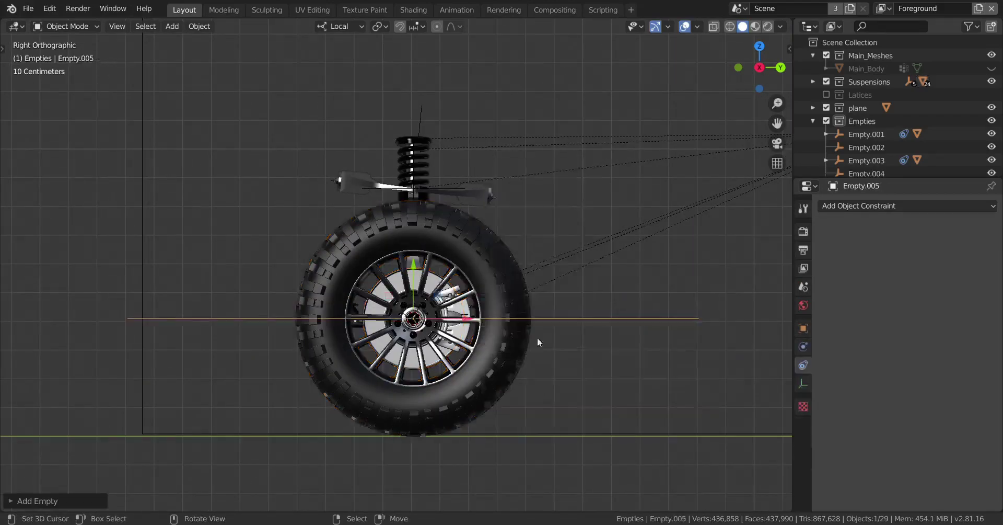
Clear the circle empty's rotation and rotate it 90 degrees about Z to lie parallel to the wheel.
{"action": "middle_click_drag", "start_coordinate": [539, 340], "coordinate": [461, 365]}
{"action": "key", "text": "alt+r"}
{"action": "scroll", "coordinate": [481, 361], "scroll_direction": "up", "scroll_amount": 2}
{"action": "type", "text": "rz"}
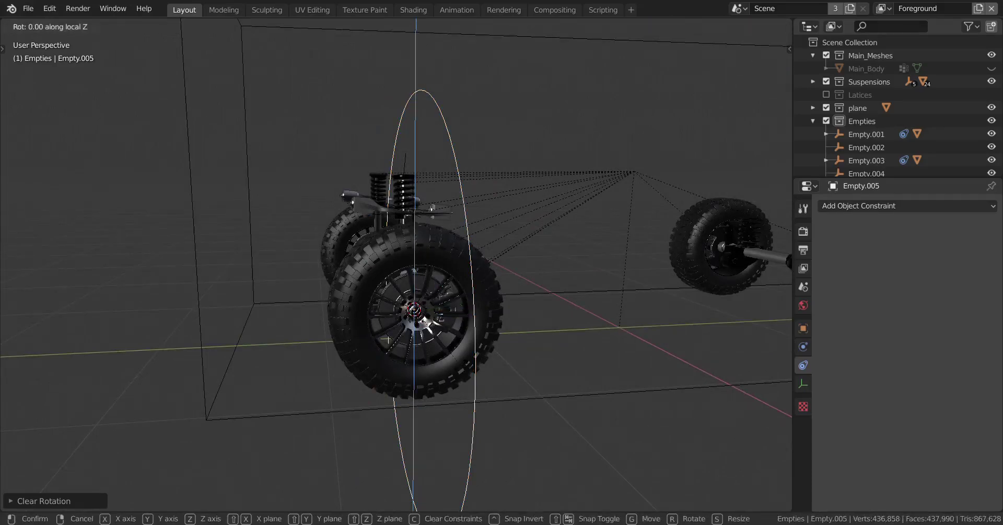
{"action": "type", "text": "90"}
{"action": "key", "text": "Return"}
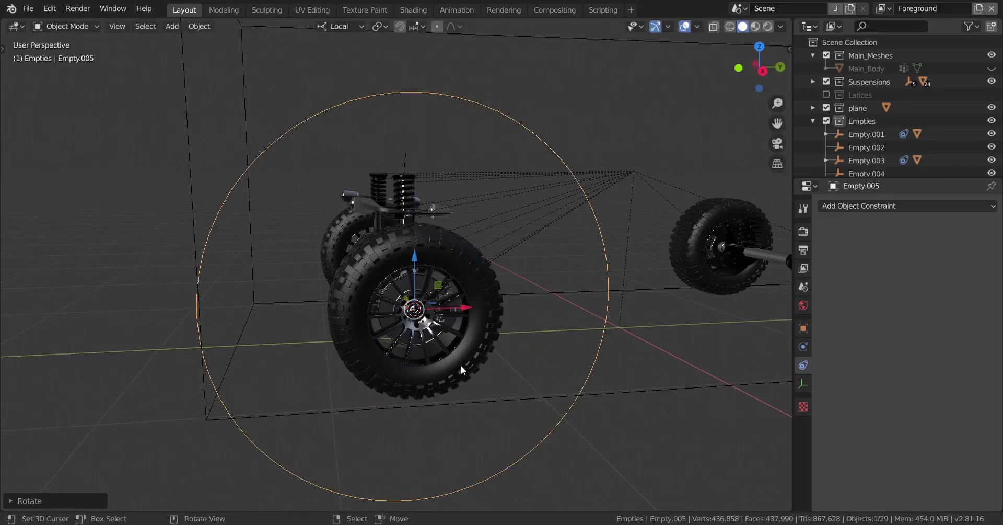
Scale the circle empty to about 0.44, slightly larger than the tire, and move it out to the wheel's outer face.
{"action": "key", "text": "KP_3"}
{"action": "scroll", "coordinate": [461, 365], "scroll_direction": "up", "scroll_amount": 1}
{"action": "key", "text": "s"}
{"action": "scroll", "coordinate": [522, 392], "scroll_direction": "up", "scroll_amount": 1}
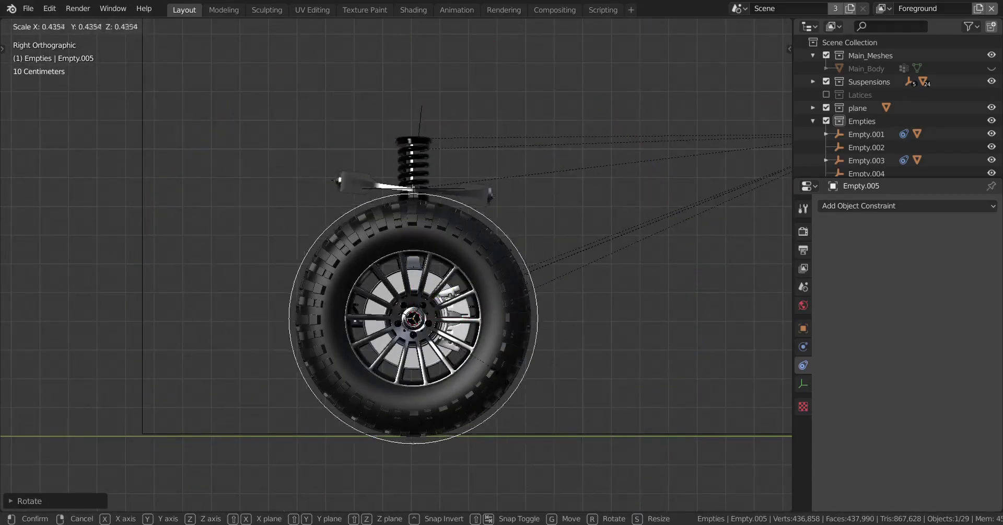
{"action": "left_click", "coordinate": [486, 360]}
{"action": "mouse_move", "coordinate": [486, 359]}
{"action": "middle_mouse_down"}
{"action": "mouse_move", "coordinate": [488, 369]}
{"action": "mouse_move", "coordinate": [500, 357]}
{"action": "middle_mouse_up"}
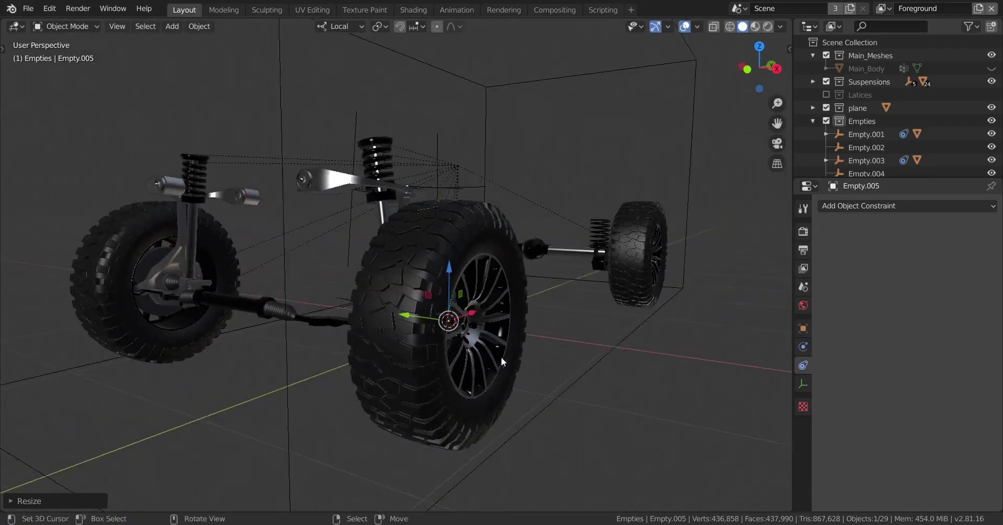
{"action": "left_click_drag", "start_coordinate": [415, 315], "coordinate": [647, 344]}
{"action": "left_click_drag", "start_coordinate": [91, 352], "coordinate": [33, 336]}
Apply the circle empty's scale, followed by its rotation and scale.
{"action": "middle_click_drag", "start_coordinate": [277, 356], "coordinate": [450, 367]}
{"action": "key", "text": "ctrl+a"}
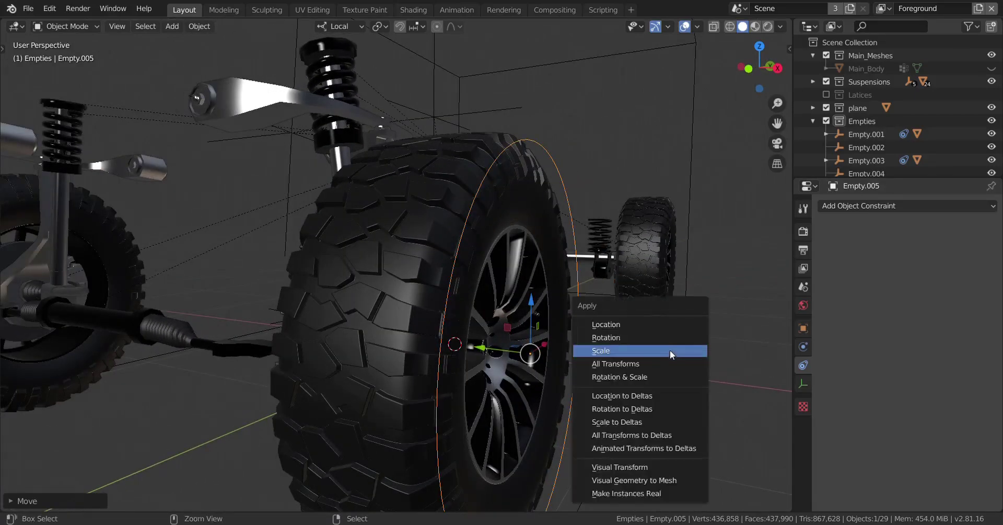
{"action": "left_click", "coordinate": [669, 350]}
{"action": "key", "text": "ctrl+a"}
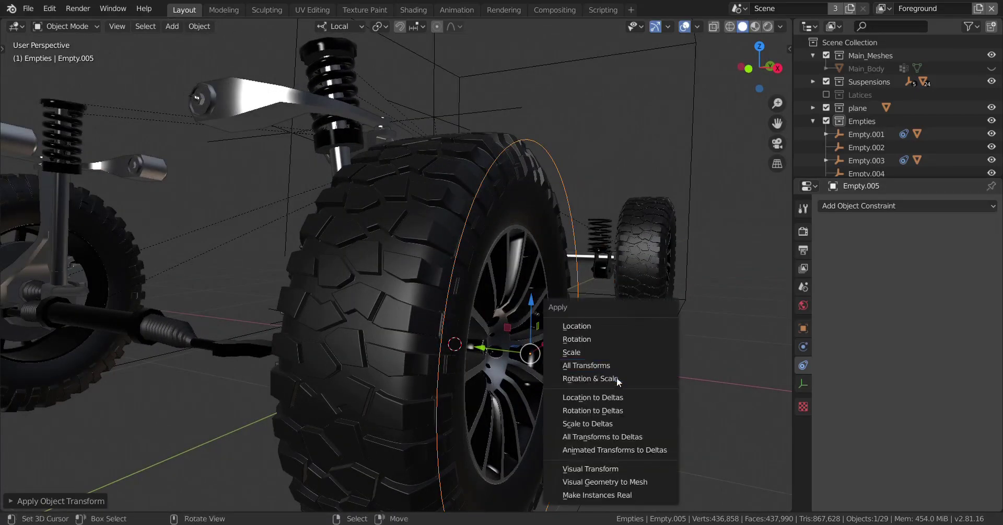
{"action": "left_click", "coordinate": [616, 377]}
Rotate the circle empty half a turn about its local Z axis so its Y axis points outward from the wheel.
{"action": "middle_click_drag", "start_coordinate": [593, 380], "coordinate": [529, 378]}
{"action": "key", "text": "r"}
{"action": "key", "text": "z"}
{"action": "key", "text": "z"}
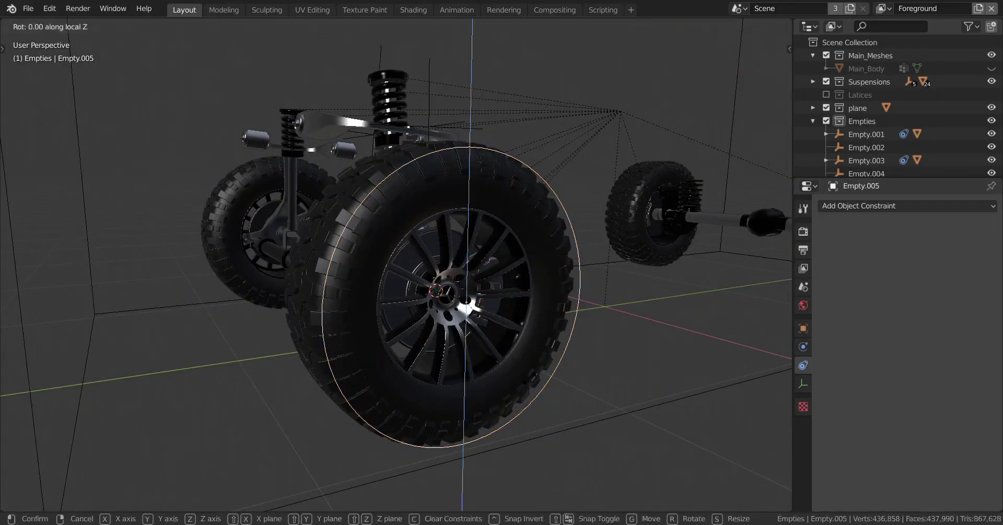
{"action": "left_click", "coordinate": [528, 377]}
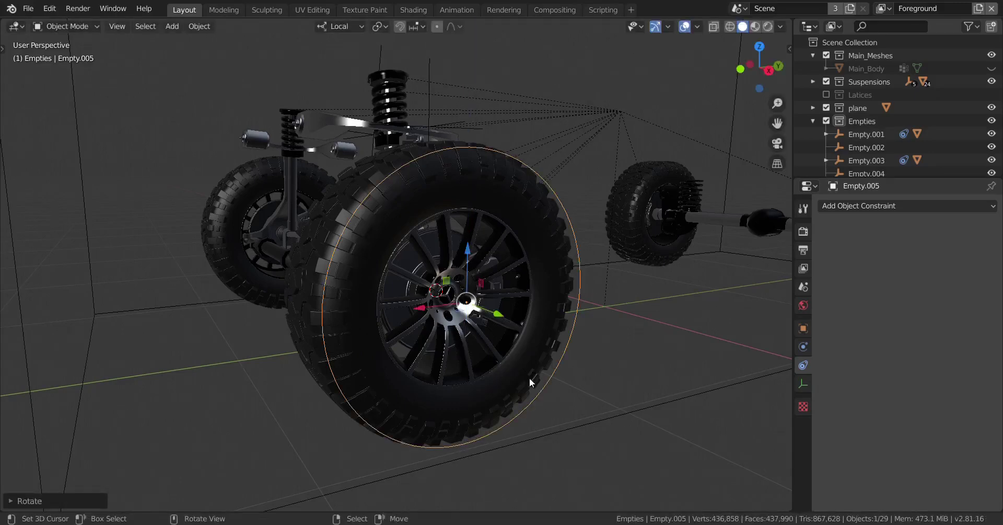
Parent Empty.002 and Empty.004 to the wheel's circle empty, Empty.005, using Object (Keep Transform).
{"action": "middle_click_drag", "start_coordinate": [529, 377], "coordinate": [544, 378]}
{"action": "middle_click_drag", "start_coordinate": [289, 418], "coordinate": [411, 384]}
{"action": "scroll", "coordinate": [384, 403], "scroll_direction": "up", "scroll_amount": 2}
{"action": "scroll", "coordinate": [412, 385], "scroll_direction": "up", "scroll_amount": 3}
{"action": "left_click", "coordinate": [365, 217]}
{"action": "scroll", "coordinate": [366, 230], "scroll_direction": "down", "scroll_amount": 5}
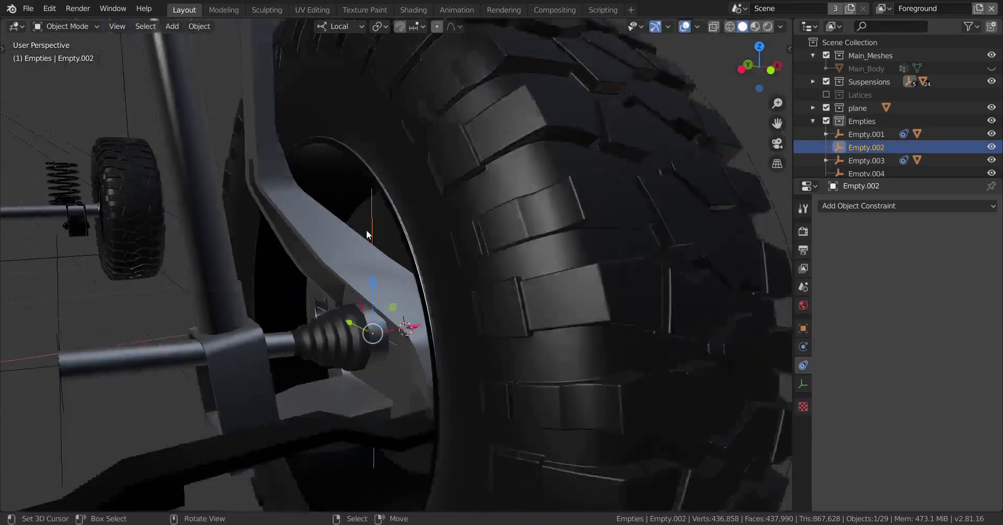
{"action": "middle_click_drag", "start_coordinate": [366, 229], "coordinate": [363, 331], "text": "shift"}
{"action": "left_click", "coordinate": [372, 133], "text": "shift"}
{"action": "middle_click_drag", "start_coordinate": [428, 187], "coordinate": [506, 242]}
{"action": "left_click", "coordinate": [522, 234], "text": "shift"}
{"action": "scroll", "coordinate": [450, 276], "scroll_direction": "down", "scroll_amount": 4}
{"action": "middle_click_drag", "start_coordinate": [440, 280], "coordinate": [478, 302]}
{"action": "scroll", "coordinate": [448, 282], "scroll_direction": "up", "scroll_amount": 3}
{"action": "key", "text": "ctrl+p"}
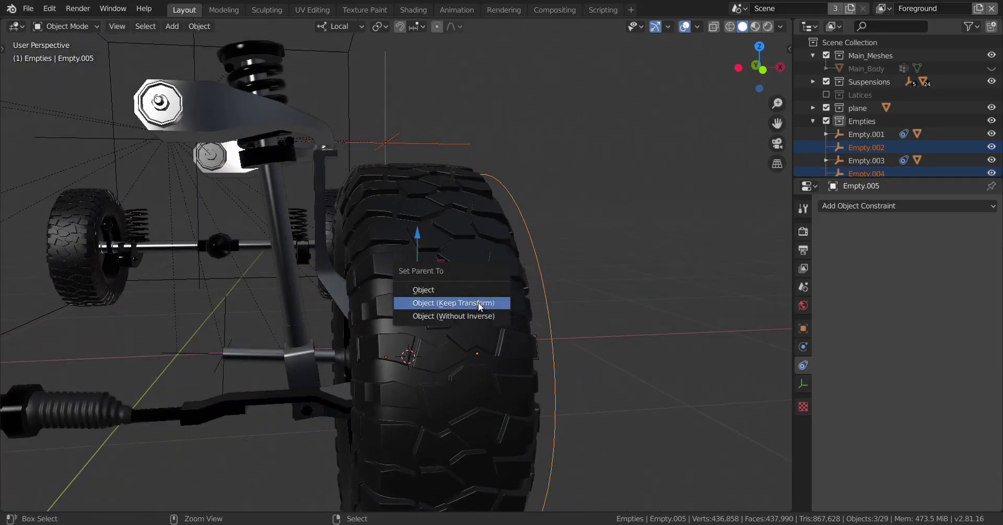
{"action": "left_click", "coordinate": [482, 309]}
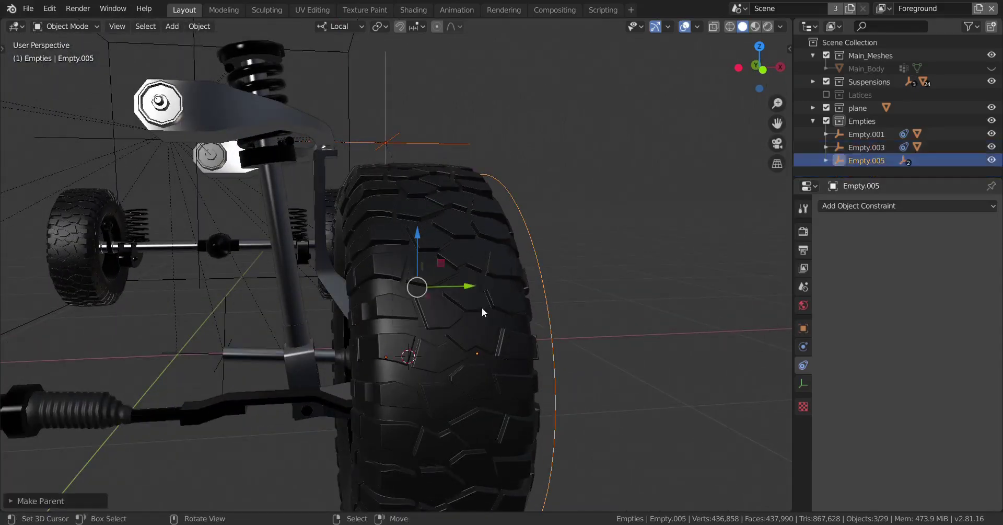
Inspect the parented empties around the front left wheel and clear the selection.
{"action": "scroll", "coordinate": [423, 308], "scroll_direction": "down", "scroll_amount": 4}
{"action": "middle_click_drag", "start_coordinate": [422, 308], "coordinate": [407, 295]}
{"action": "scroll", "coordinate": [423, 315], "scroll_direction": "up", "scroll_amount": 4}
{"action": "scroll", "coordinate": [423, 312], "scroll_direction": "down", "scroll_amount": 4}
{"action": "scroll", "coordinate": [449, 302], "scroll_direction": "up", "scroll_amount": 5}
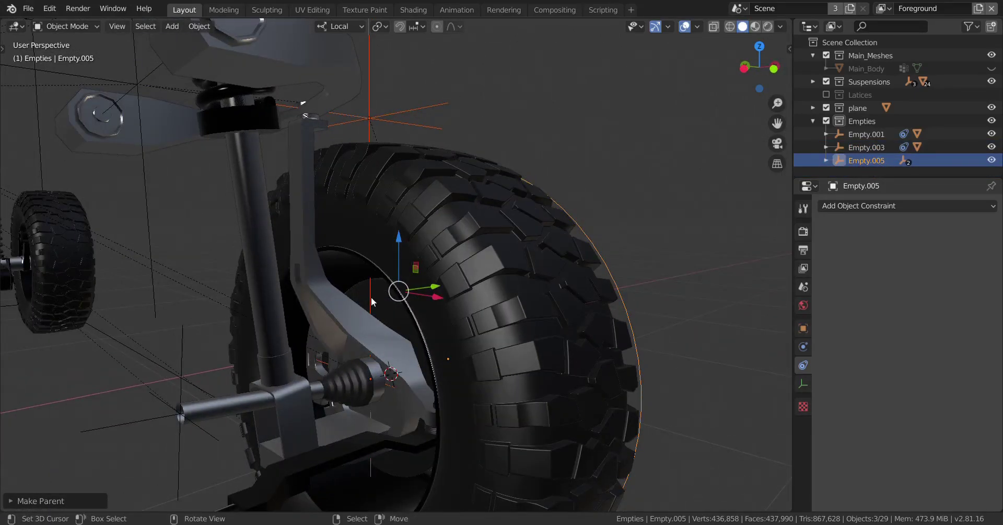
{"action": "left_click", "coordinate": [373, 302]}
{"action": "scroll", "coordinate": [378, 93], "scroll_direction": "down", "scroll_amount": 8}
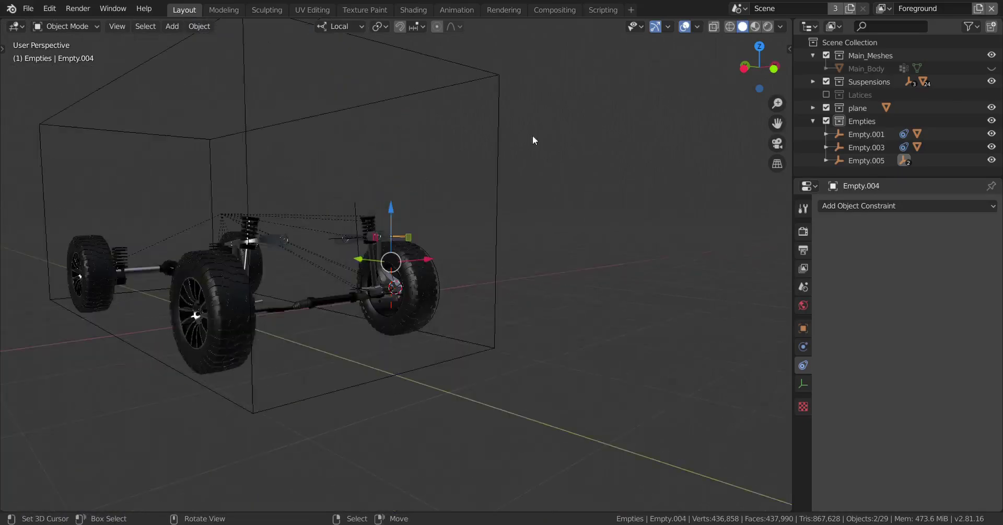
{"action": "key", "text": "alt+a"}
Try moving the main cube empty to check whether the wheel's control empties follow the vehicle.
{"action": "middle_click_drag", "start_coordinate": [506, 142], "coordinate": [456, 152]}
{"action": "scroll", "coordinate": [454, 170], "scroll_direction": "up", "scroll_amount": 5}
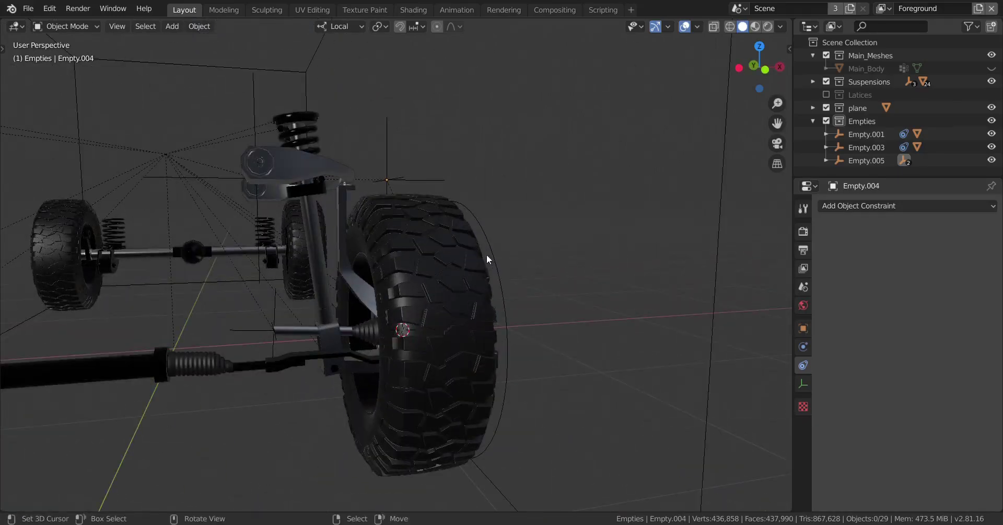
{"action": "scroll", "coordinate": [497, 212], "scroll_direction": "down", "scroll_amount": 5}
{"action": "left_click", "coordinate": [478, 205]}
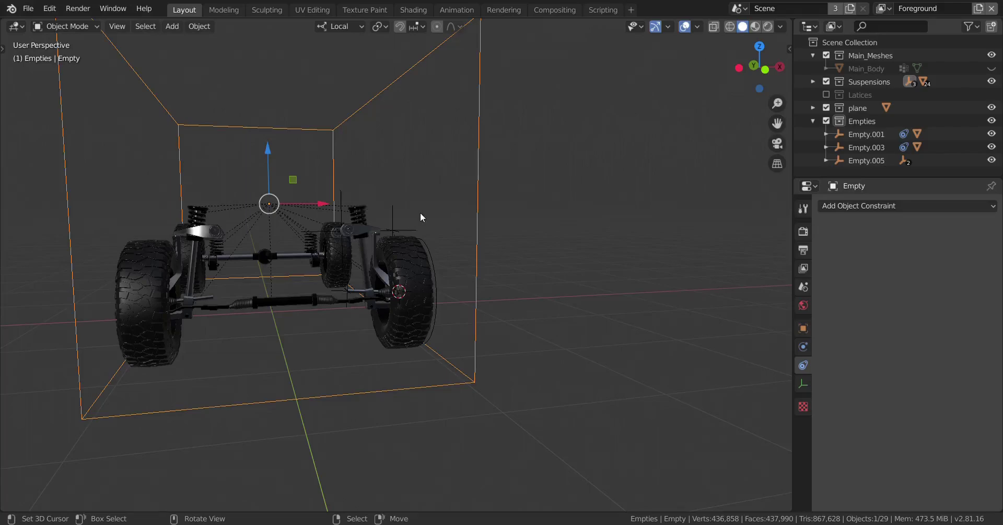
{"action": "key", "text": "g"}
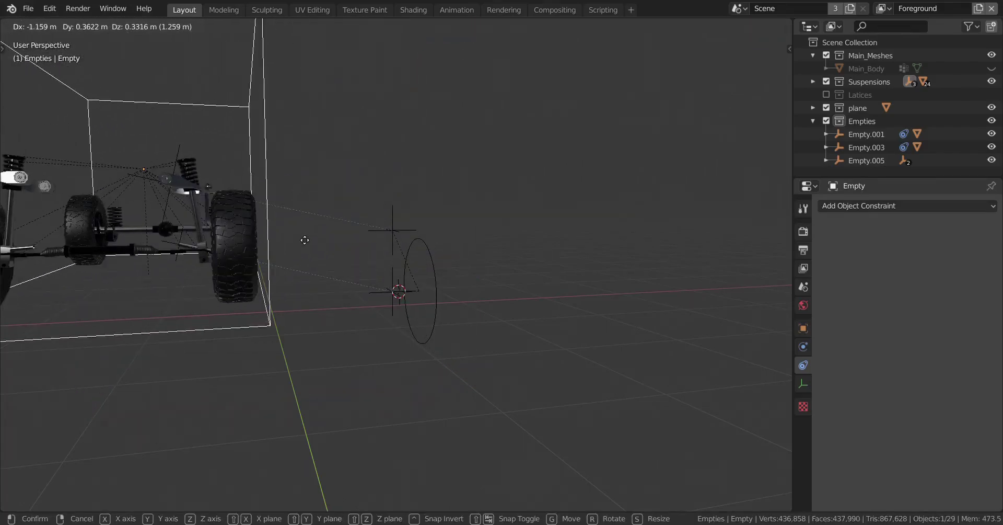
{"action": "right_click", "coordinate": [456, 282]}
{"action": "scroll", "coordinate": [464, 276], "scroll_direction": "up", "scroll_amount": 2}
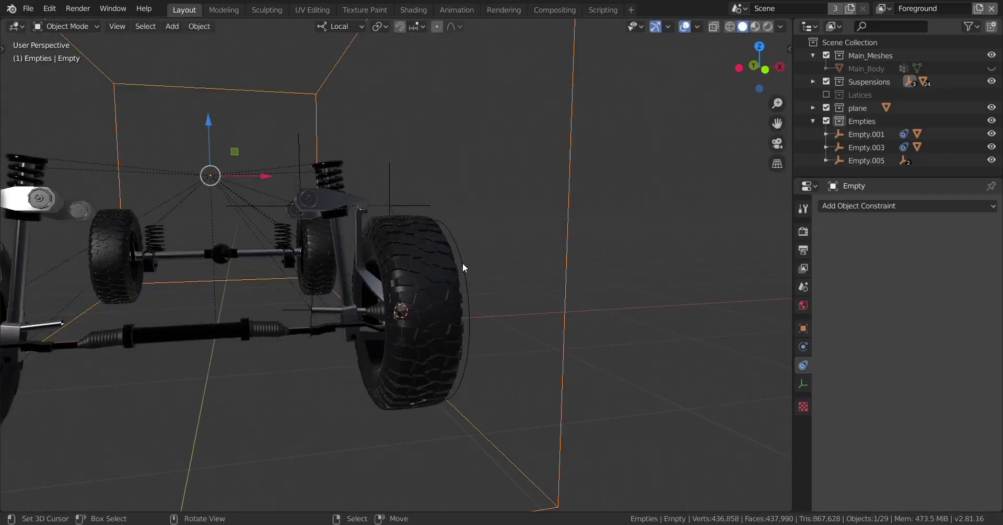
Parent the wheel's circle empty, Empty.005, to the main cube empty using Object (Keep Transform).
{"action": "left_click", "coordinate": [463, 262]}
{"action": "scroll", "coordinate": [555, 151], "scroll_direction": "down", "scroll_amount": 4}
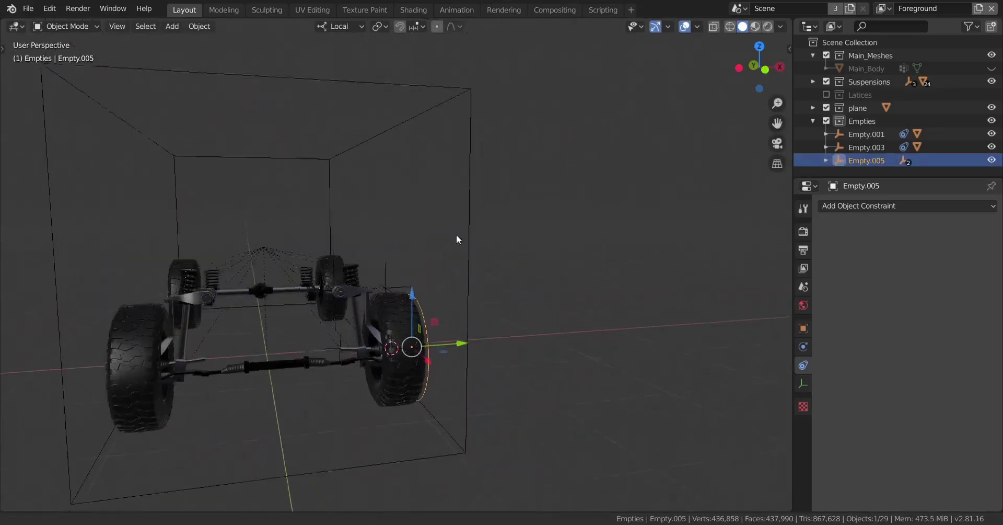
{"action": "left_click", "coordinate": [472, 156], "text": "shift"}
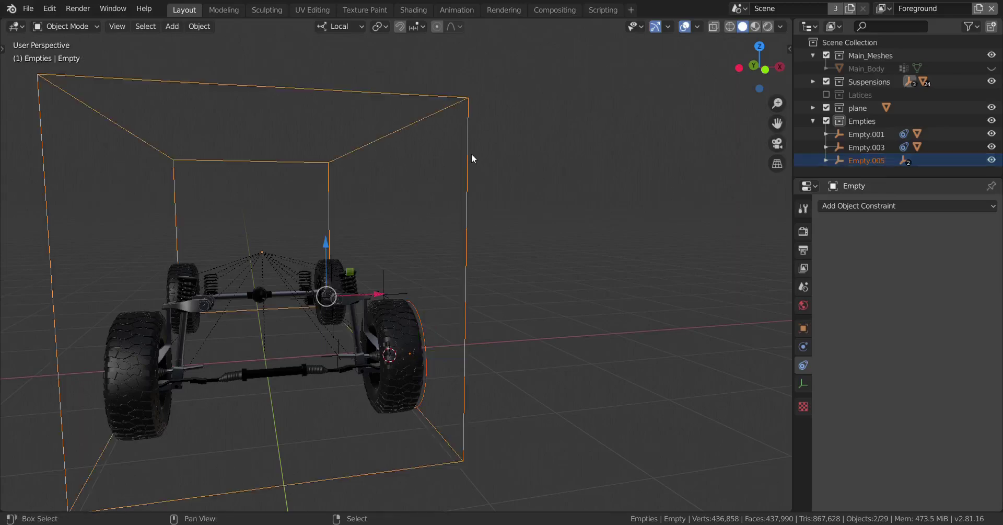
{"action": "key", "text": "ctrl+p"}
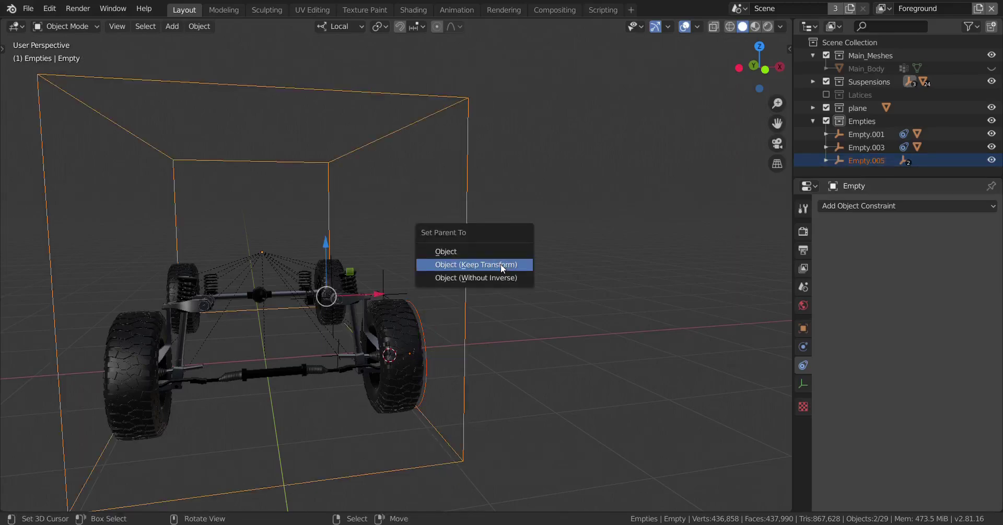
{"action": "left_click", "coordinate": [501, 264]}
Try moving the main cube empty to check whether the whole wheel empty setup follows it.
{"action": "scroll", "coordinate": [477, 328], "scroll_direction": "up", "scroll_amount": 5}
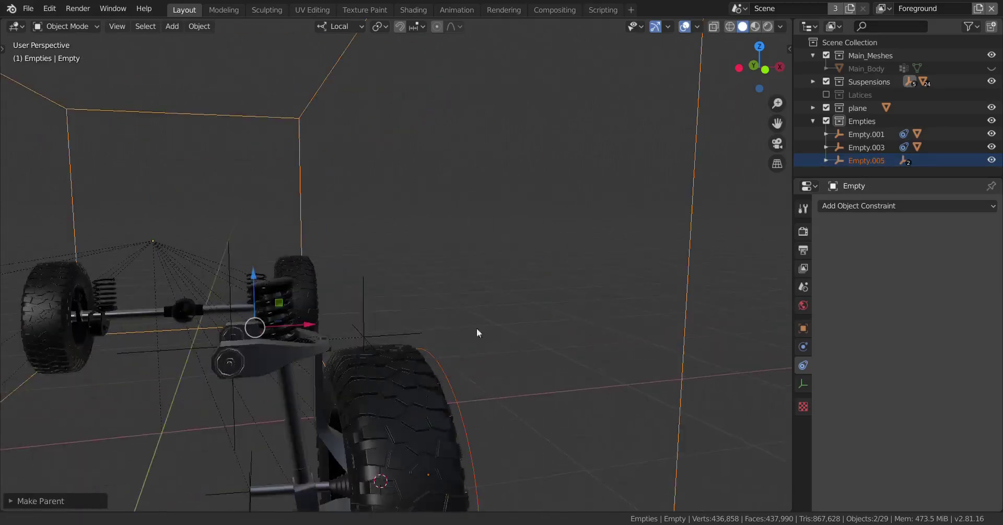
{"action": "left_click", "coordinate": [386, 209]}
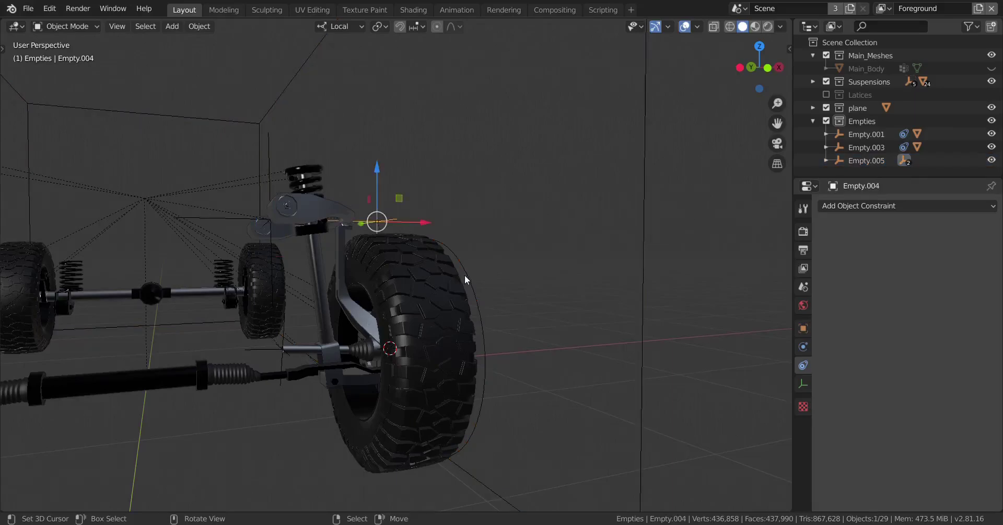
{"action": "left_click", "coordinate": [476, 292]}
{"action": "left_click", "coordinate": [650, 187]}
{"action": "scroll", "coordinate": [629, 210], "scroll_direction": "down", "scroll_amount": 5}
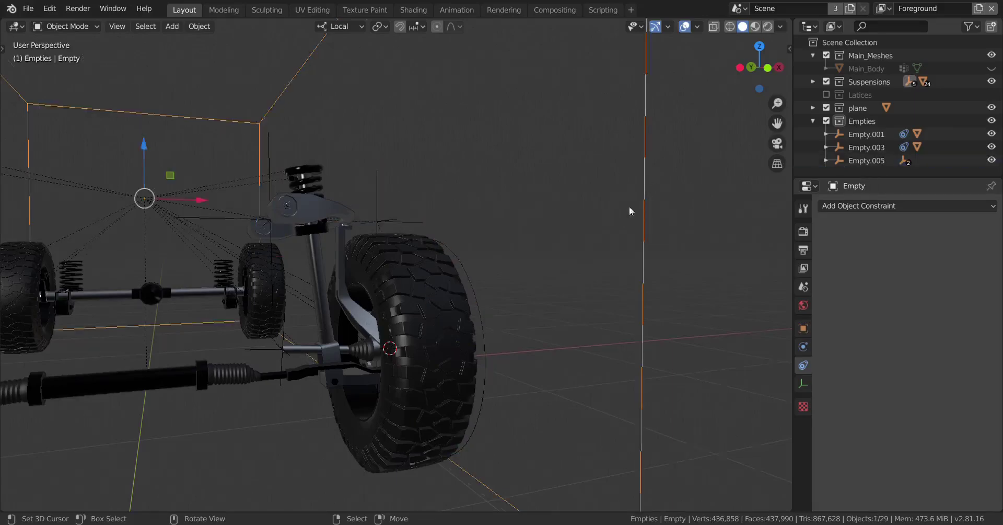
{"action": "key", "text": "g"}
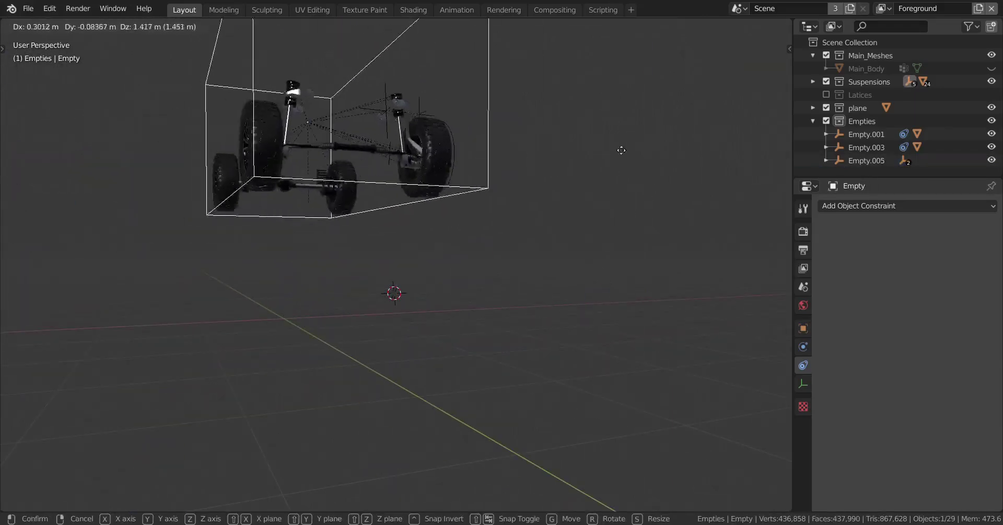
{"action": "right_click", "coordinate": [606, 166]}
Try moving Empty.005 along its local Z axis to check how the front suspension parts respond.
{"action": "middle_click_drag", "start_coordinate": [607, 165], "coordinate": [562, 199]}
{"action": "scroll", "coordinate": [533, 231], "scroll_direction": "up", "scroll_amount": 6}
{"action": "scroll", "coordinate": [529, 240], "scroll_direction": "down", "scroll_amount": 5}
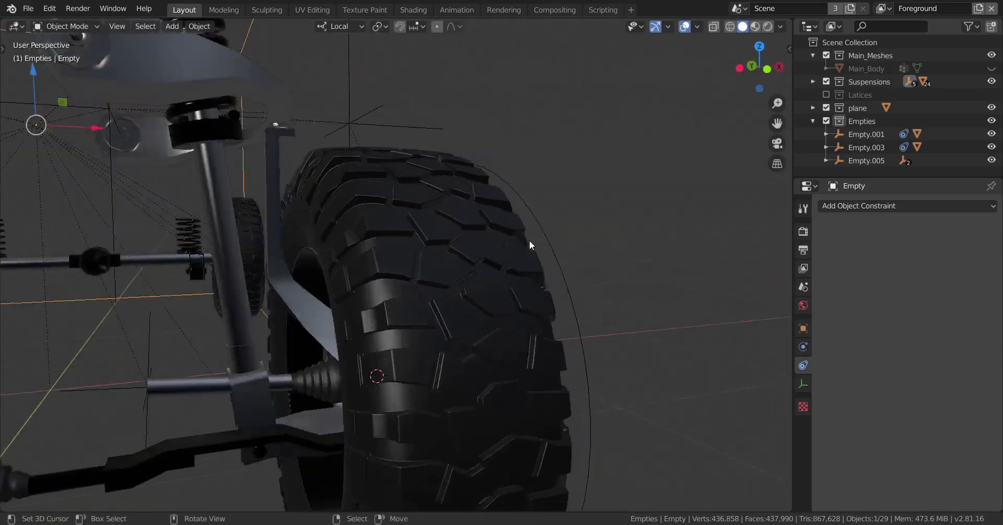
{"action": "left_click", "coordinate": [499, 253]}
{"action": "middle_click_drag", "start_coordinate": [500, 253], "coordinate": [462, 273]}
{"action": "key", "text": "g"}
{"action": "key", "text": "z"}
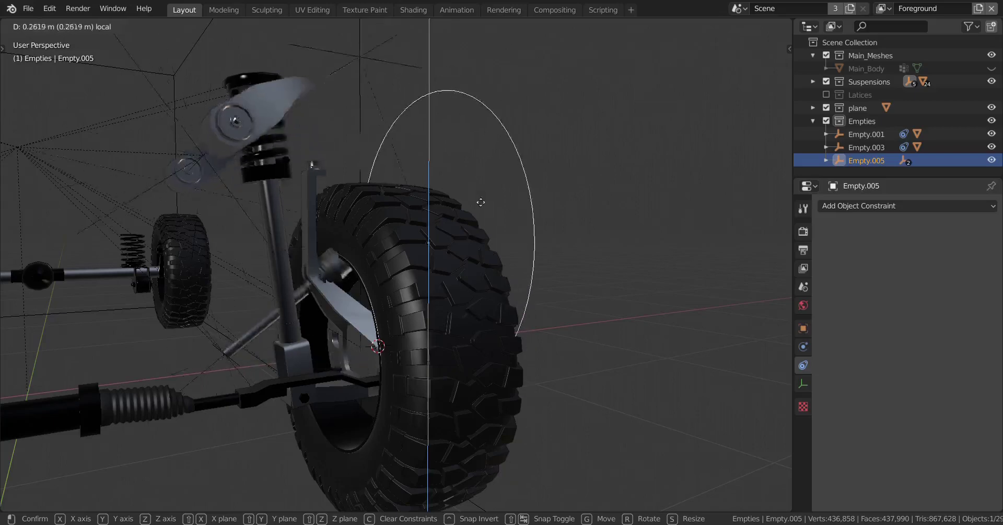
{"action": "left_click", "coordinate": [477, 242]}
{"action": "scroll", "coordinate": [421, 309], "scroll_direction": "up", "scroll_amount": 2}
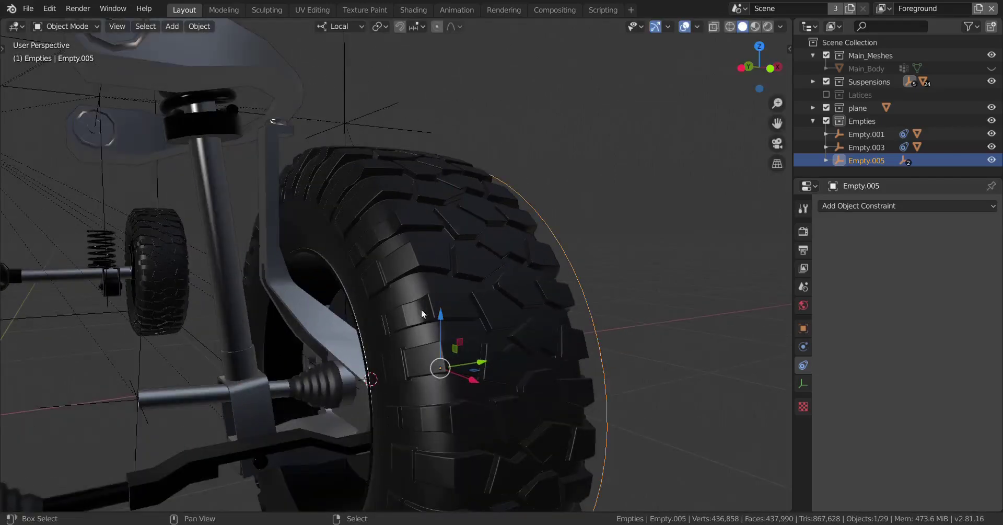
Parent the wheel hub, Front_Wheel_Horb.001, to the drive shaft, Front_Wheel_Drive_Shaft.002.
{"action": "middle_click_drag", "start_coordinate": [421, 309], "coordinate": [505, 238], "text": "shift"}
{"action": "scroll", "coordinate": [505, 237], "scroll_direction": "up", "scroll_amount": 2}
{"action": "middle_click_drag", "start_coordinate": [505, 238], "coordinate": [467, 309]}
{"action": "scroll", "coordinate": [488, 257], "scroll_direction": "up", "scroll_amount": 2}
{"action": "middle_click_drag", "start_coordinate": [467, 308], "coordinate": [464, 324]}
{"action": "right_click", "coordinate": [464, 325]}
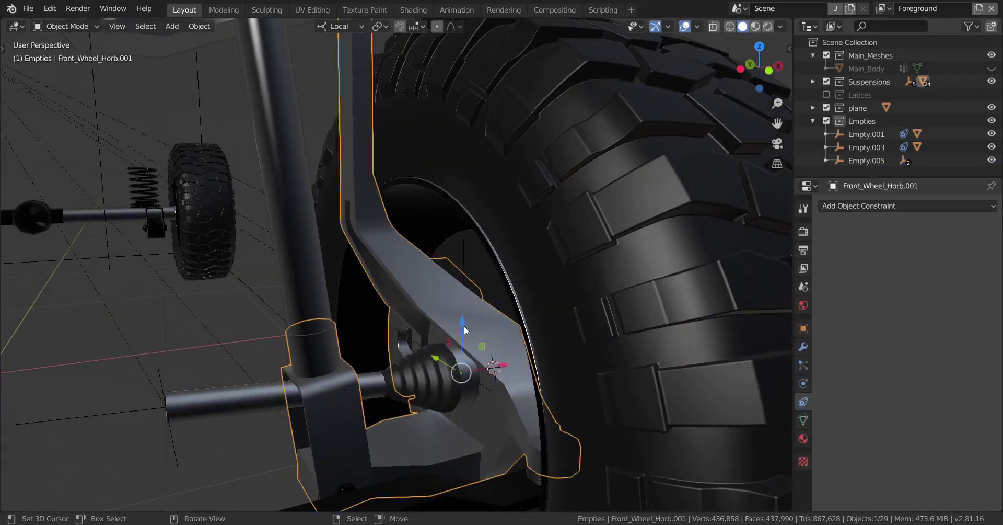
{"action": "scroll", "coordinate": [455, 308], "scroll_direction": "down", "scroll_amount": 3}
{"action": "scroll", "coordinate": [451, 341], "scroll_direction": "up", "scroll_amount": 2}
{"action": "middle_click_drag", "start_coordinate": [437, 290], "coordinate": [444, 347], "text": "shift"}
{"action": "left_click", "coordinate": [422, 400], "text": "shift"}
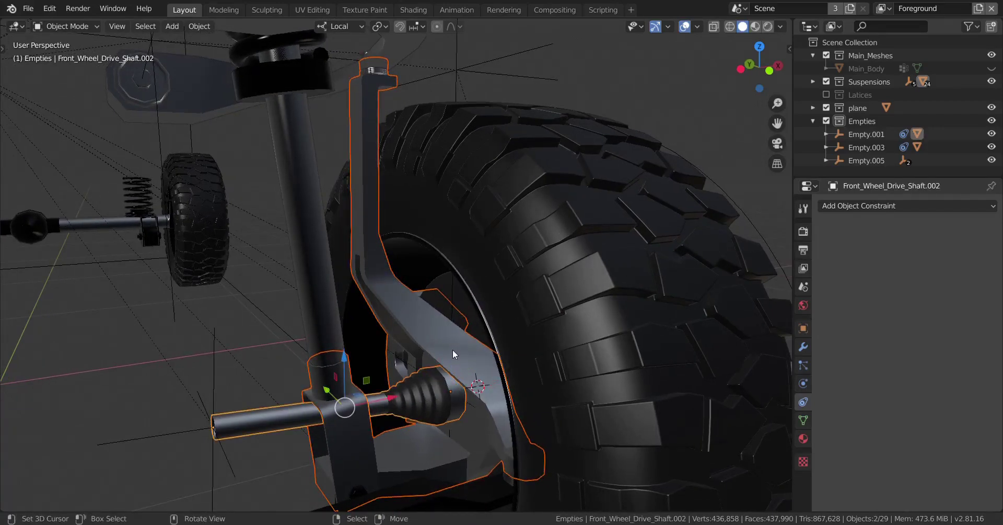
{"action": "right_click", "coordinate": [453, 350]}
{"action": "right_click", "coordinate": [417, 401], "text": "shift"}
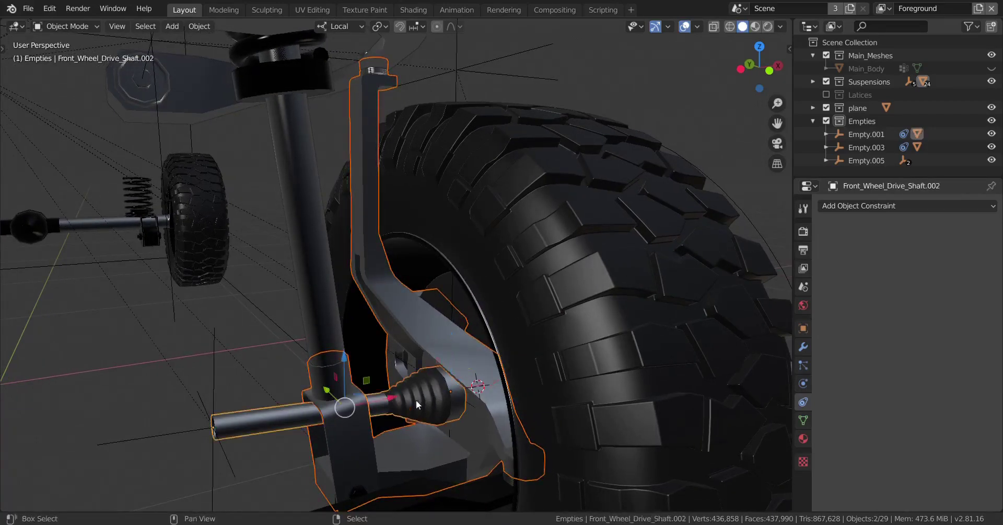
{"action": "key", "text": "ctrl+p"}
{"action": "left_click", "coordinate": [451, 419]}
{"action": "scroll", "coordinate": [448, 415], "scroll_direction": "down", "scroll_amount": 5}
{"action": "middle_click_drag", "start_coordinate": [447, 412], "coordinate": [498, 314]}
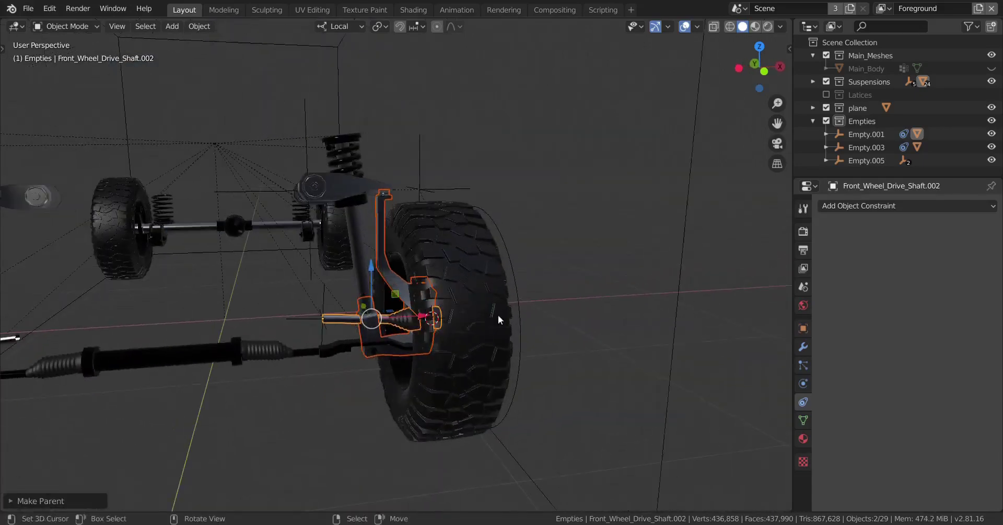
Try moving the wheel's circle empty up and down along local Z to check whether the hub follows the drive shaft.
{"action": "left_click", "coordinate": [513, 266]}
{"action": "scroll", "coordinate": [511, 272], "scroll_direction": "up", "scroll_amount": 3}
{"action": "key", "text": "g"}
{"action": "key", "text": "z"}
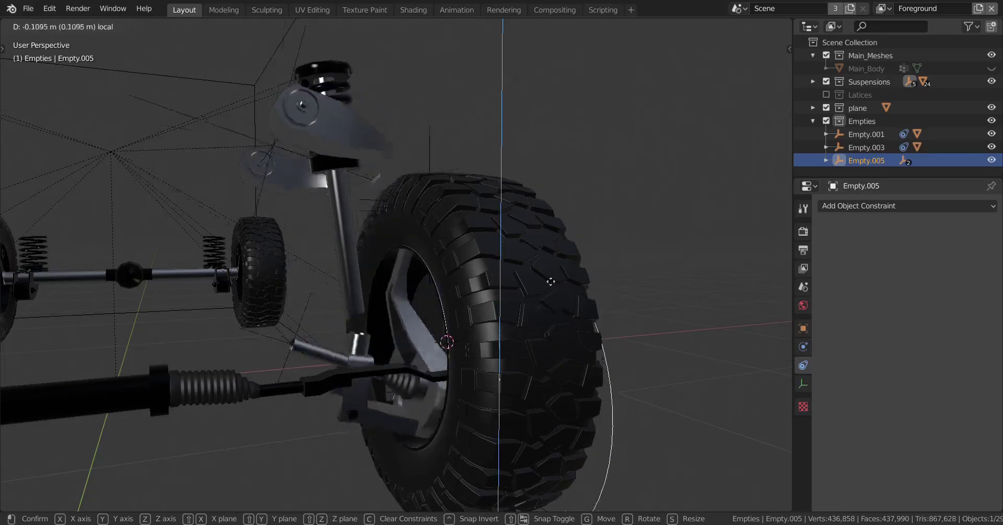
{"action": "key", "text": "Escape"}
{"action": "left_click", "coordinate": [414, 296]}
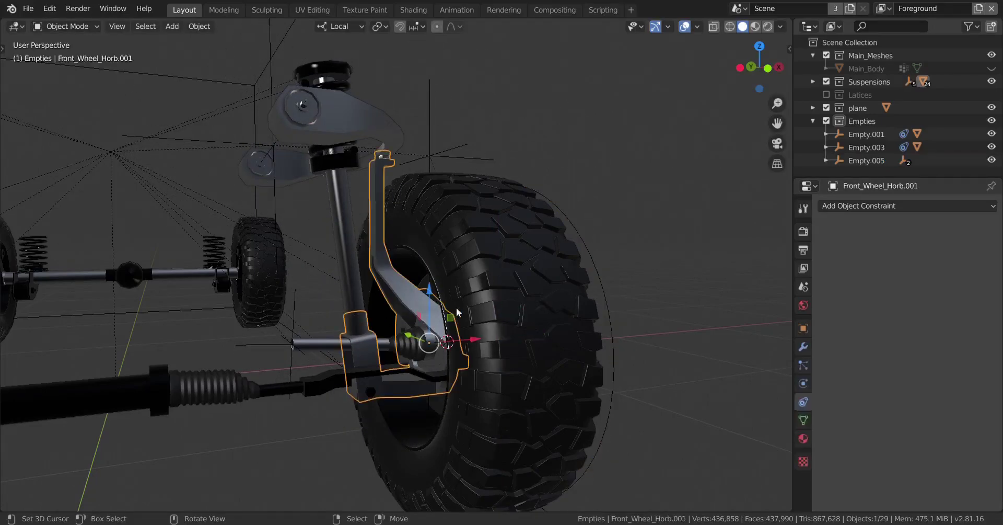
{"action": "left_click", "coordinate": [561, 296]}
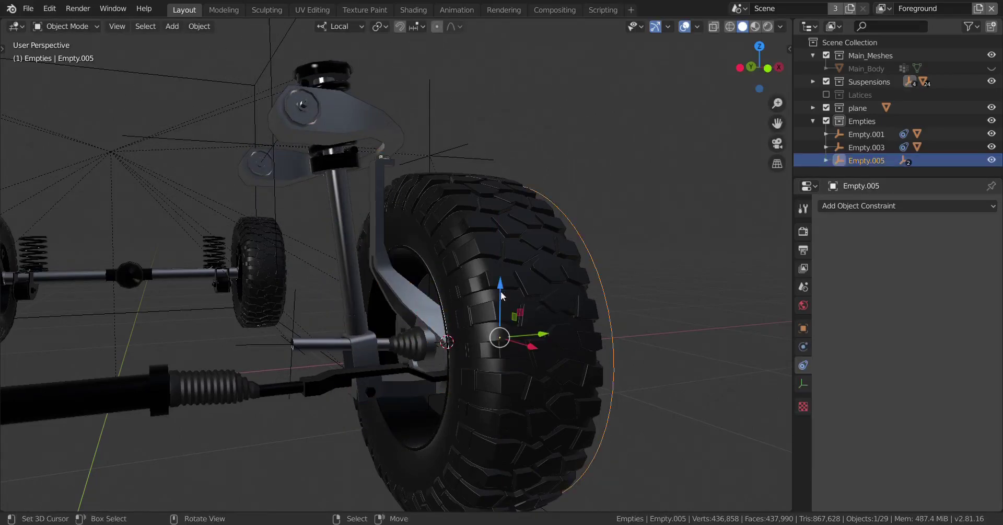
{"action": "key", "text": "g"}
{"action": "key", "text": "z"}
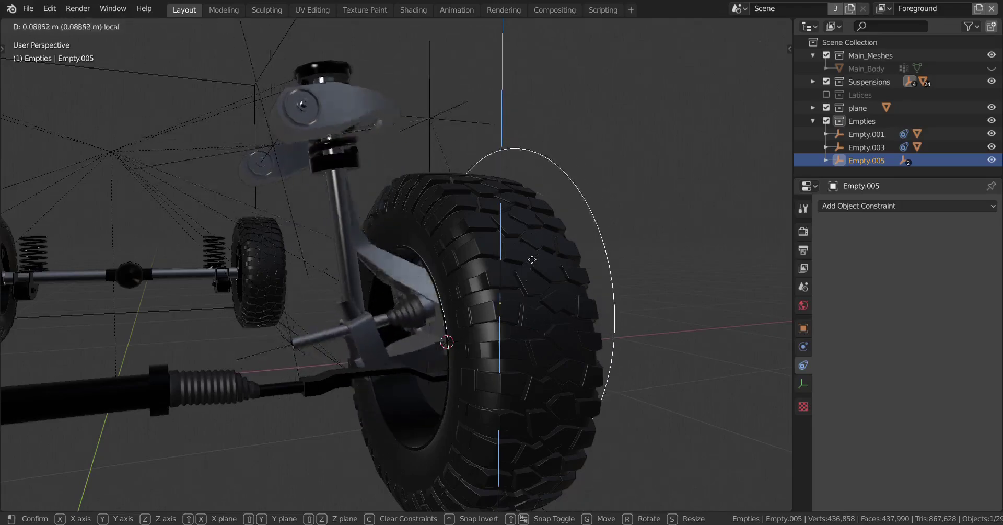
{"action": "key", "text": "Escape"}
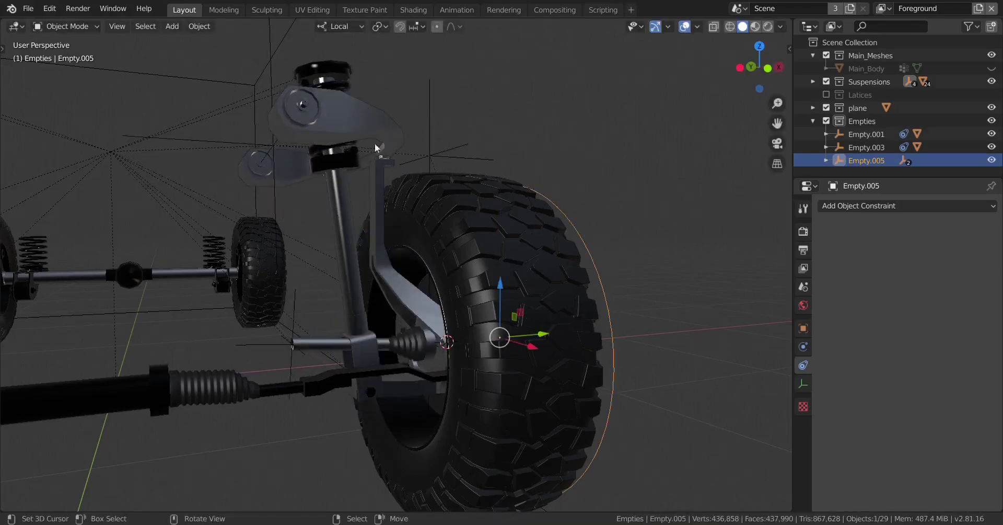
Snap the 3D cursor to the origin of the upper control arm, Wheel_Horb_Extension_Attachment.001.
{"action": "scroll", "coordinate": [388, 173], "scroll_direction": "up", "scroll_amount": 2}
{"action": "middle_click_drag", "start_coordinate": [443, 259], "coordinate": [403, 258]}
{"action": "middle_click_drag", "start_coordinate": [397, 192], "coordinate": [427, 317], "text": "shift"}
{"action": "middle_click_drag", "start_coordinate": [426, 318], "coordinate": [409, 349]}
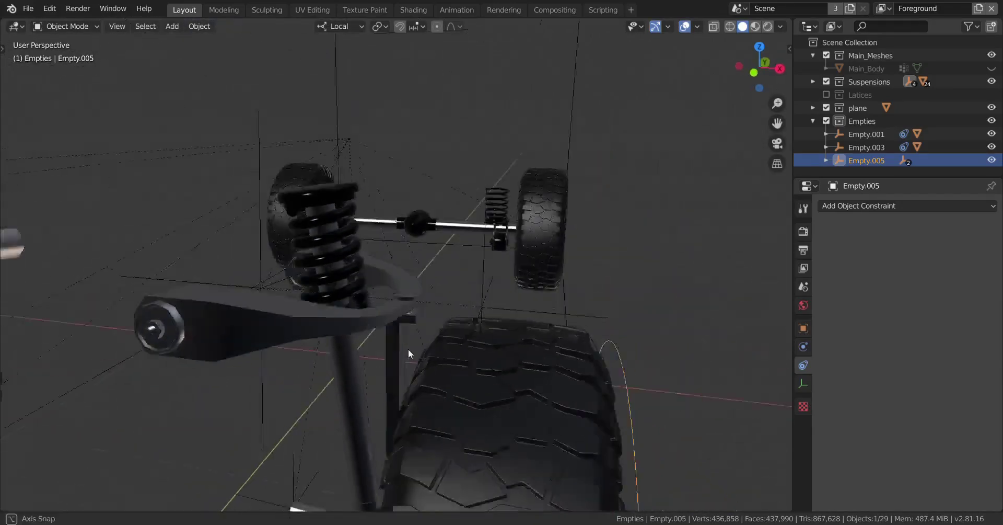
{"action": "scroll", "coordinate": [409, 350], "scroll_direction": "up", "scroll_amount": 3}
{"action": "left_click", "coordinate": [409, 349]}
{"action": "scroll", "coordinate": [412, 346], "scroll_direction": "up", "scroll_amount": 2}
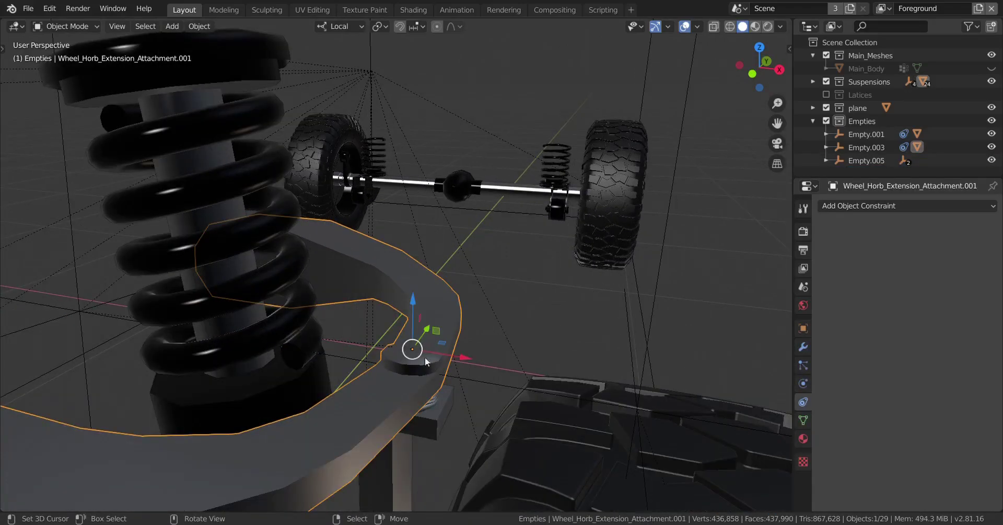
{"action": "middle_click_drag", "start_coordinate": [410, 357], "coordinate": [419, 227]}
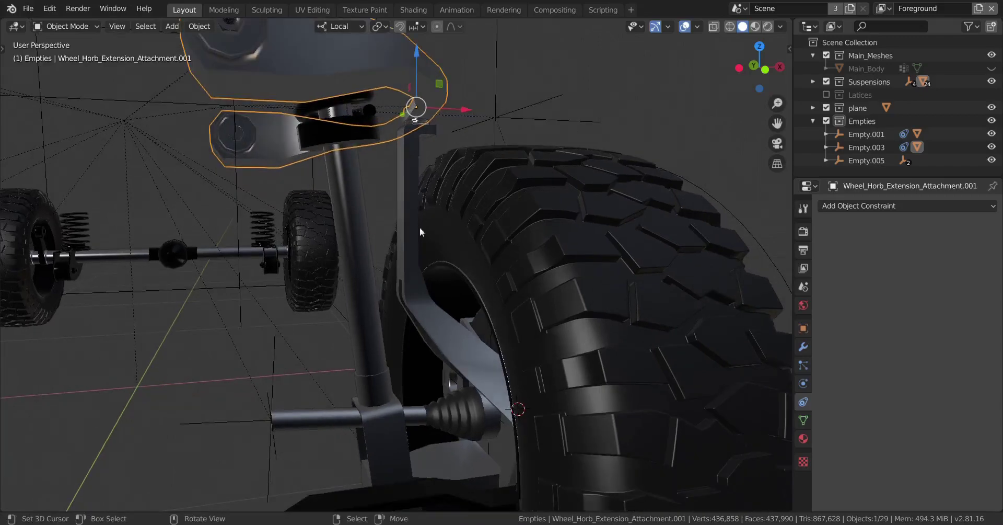
{"action": "key", "text": "shift+s"}
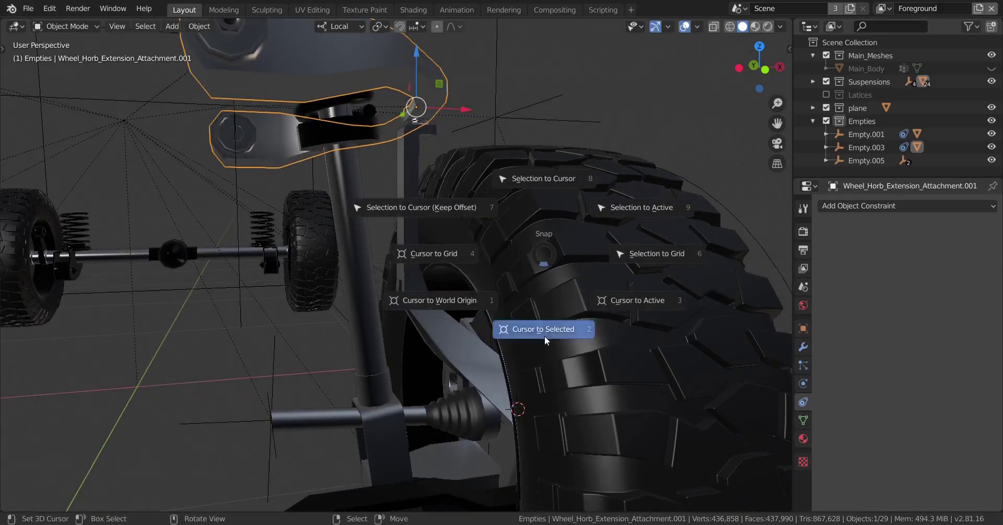
{"action": "left_click", "coordinate": [544, 335]}
{"action": "scroll", "coordinate": [472, 336], "scroll_direction": "down", "scroll_amount": 3}
{"action": "scroll", "coordinate": [473, 335], "scroll_direction": "up", "scroll_amount": 3}
Try raising Empty.005 along local Z to compare the hub's movement with that of the upper control arm.
{"action": "left_click", "coordinate": [423, 320]}
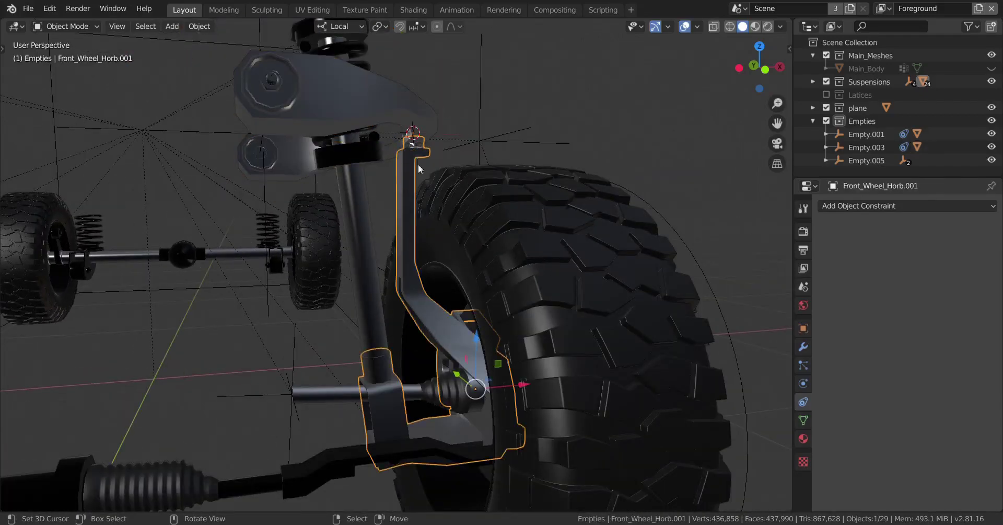
{"action": "left_click", "coordinate": [679, 242]}
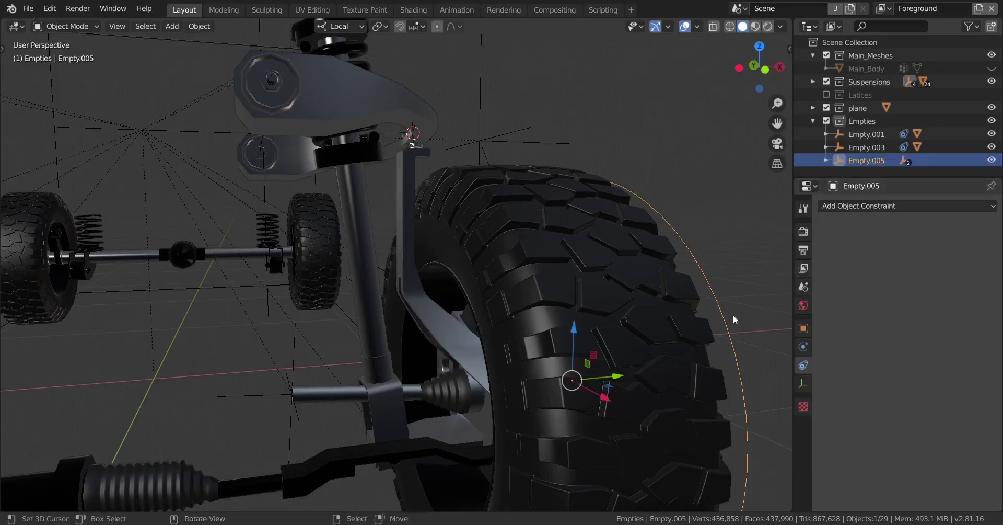
{"action": "key", "text": "r"}
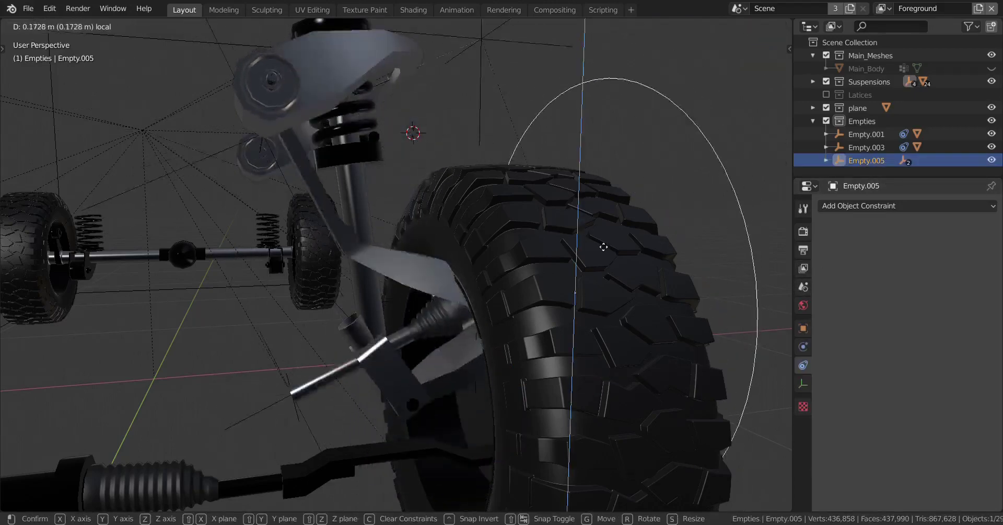
{"action": "key", "text": "Escape"}
{"action": "key", "text": "r"}
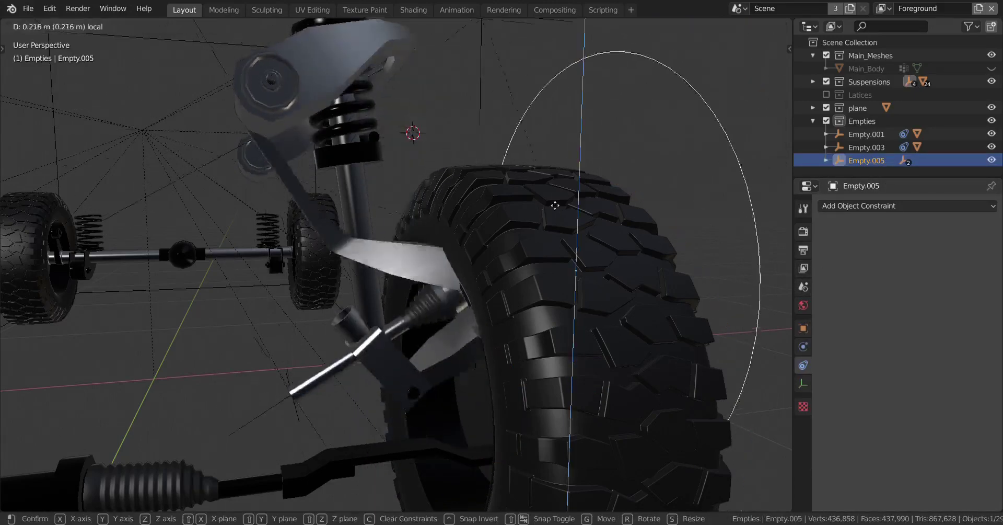
{"action": "key", "text": "Escape"}
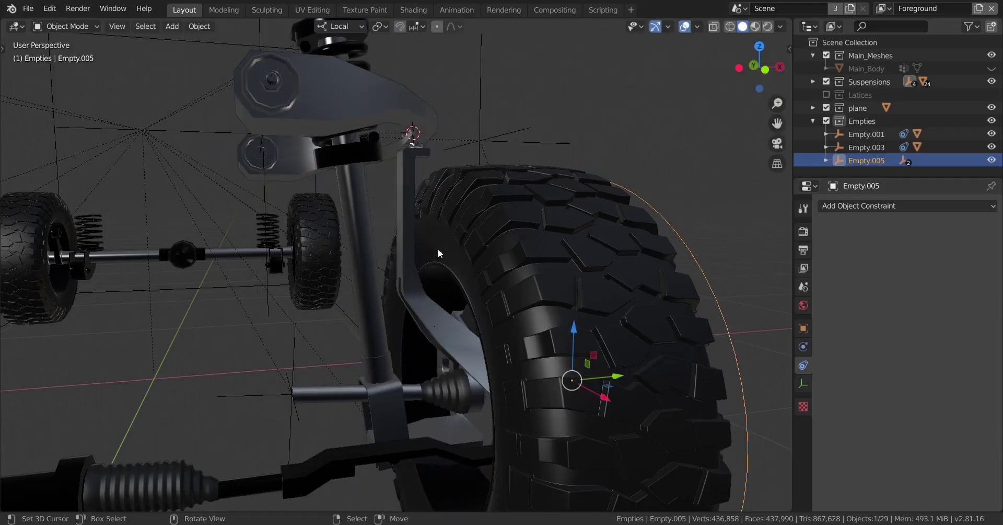
Select the upper control arm again and snap the 3D cursor to its wheel-side pivot.
{"action": "middle_click_drag", "start_coordinate": [437, 293], "coordinate": [409, 240]}
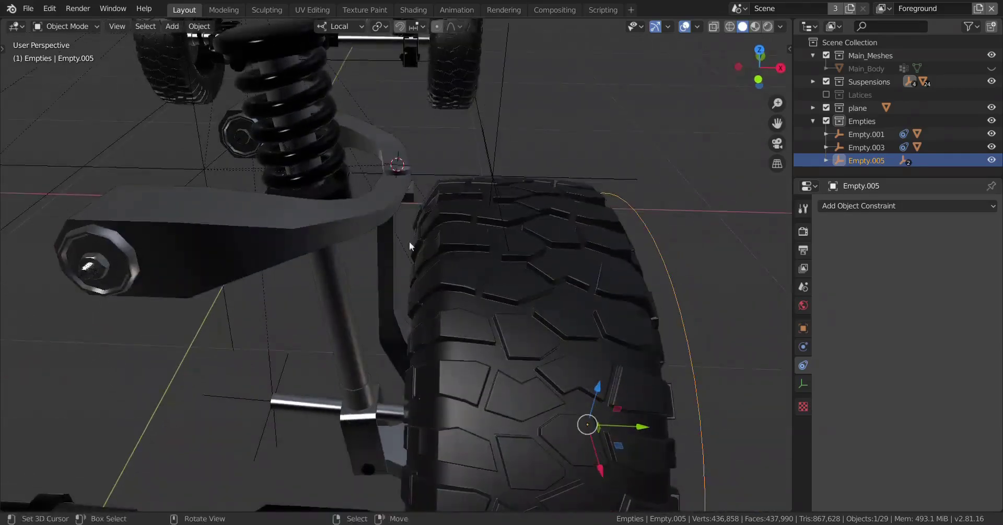
{"action": "left_click", "coordinate": [406, 168]}
{"action": "key", "text": "shift+s"}
{"action": "left_click", "coordinate": [447, 290]}
{"action": "middle_click_drag", "start_coordinate": [445, 294], "coordinate": [455, 252]}
Lower the 3D cursor to a Z location of 0.4225 m at drive shaft height and check its alignment from the front.
{"action": "key", "text": "n"}
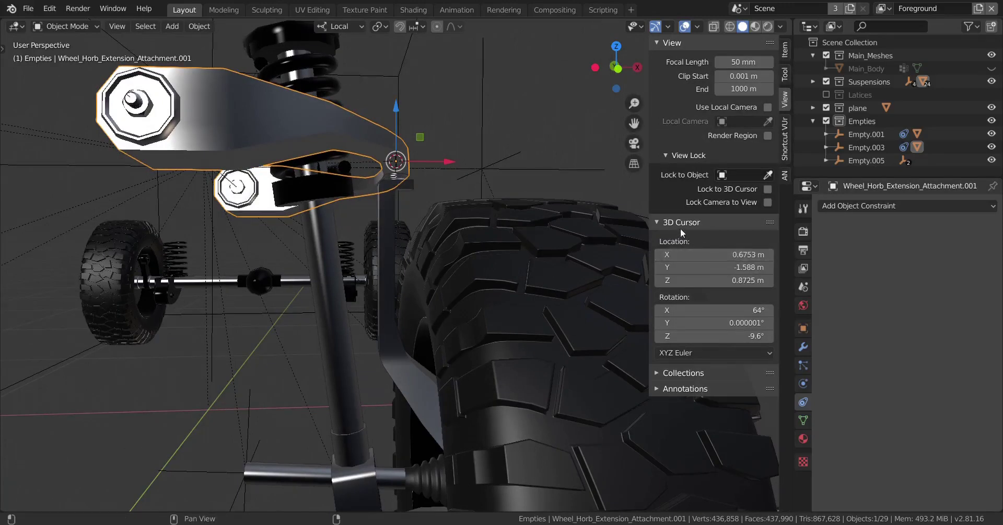
{"action": "left_click", "coordinate": [661, 225]}
{"action": "left_click", "coordinate": [661, 225]}
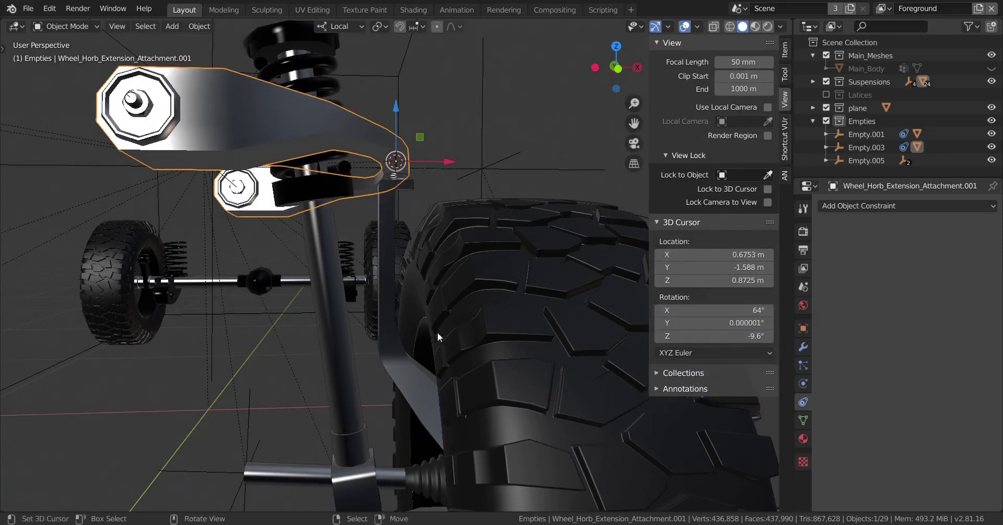
{"action": "middle_click_drag", "start_coordinate": [438, 332], "coordinate": [432, 365]}
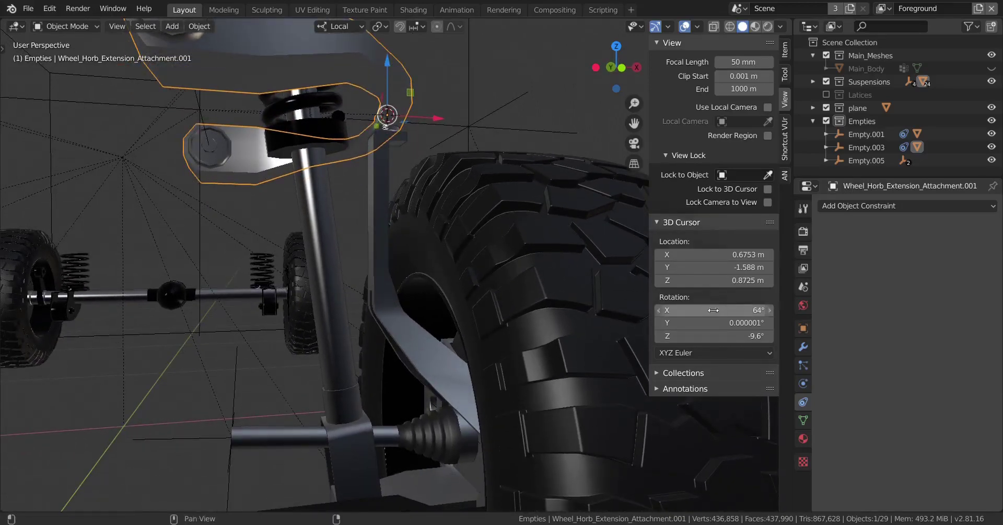
{"action": "left_click_drag", "start_coordinate": [718, 288], "coordinate": [701, 288]}
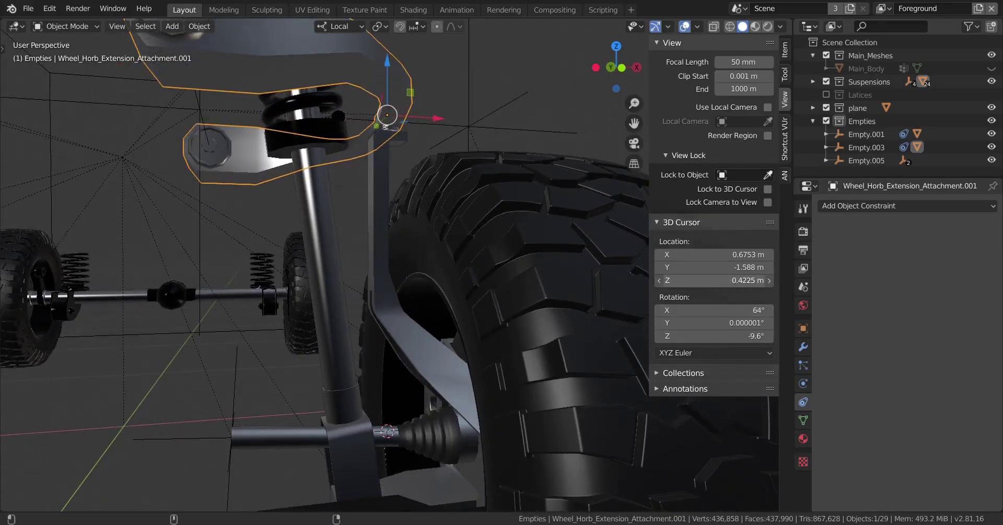
{"action": "middle_click_drag", "start_coordinate": [428, 385], "coordinate": [444, 319], "text": "shift"}
{"action": "scroll", "coordinate": [444, 318], "scroll_direction": "down", "scroll_amount": 2}
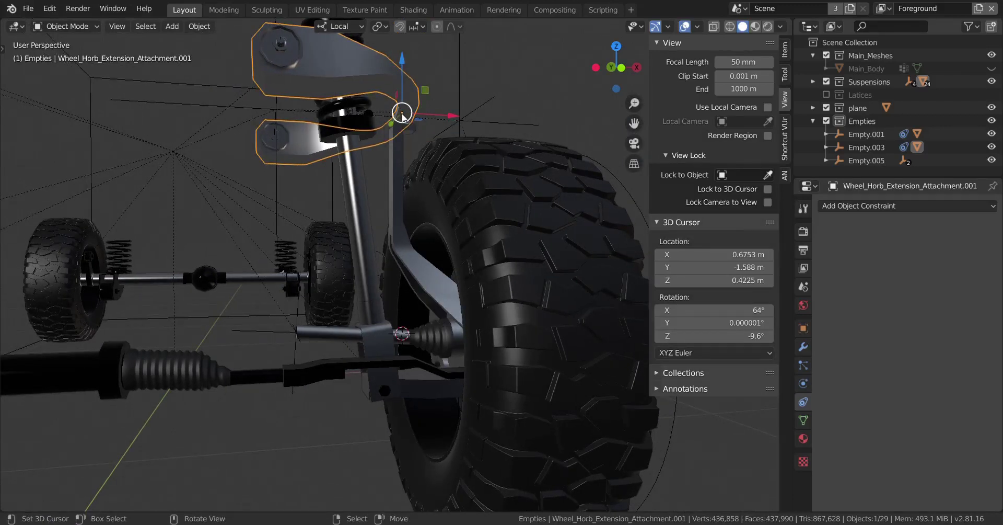
{"action": "key", "text": "KP_1"}
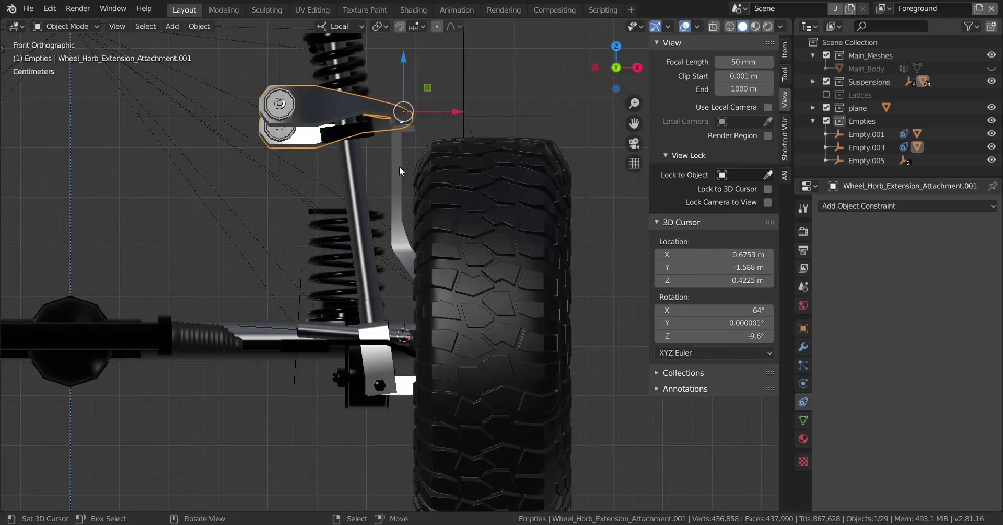
Set the origin of the hub, Front_Wheel_Horb.001, to the 3D cursor and check its position from the front.
{"action": "key", "text": "b"}
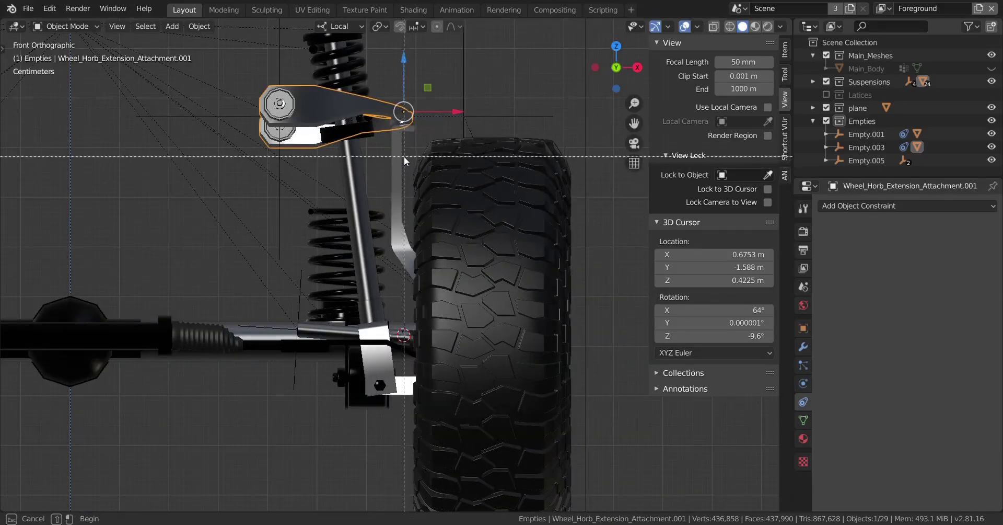
{"action": "key", "text": "Escape"}
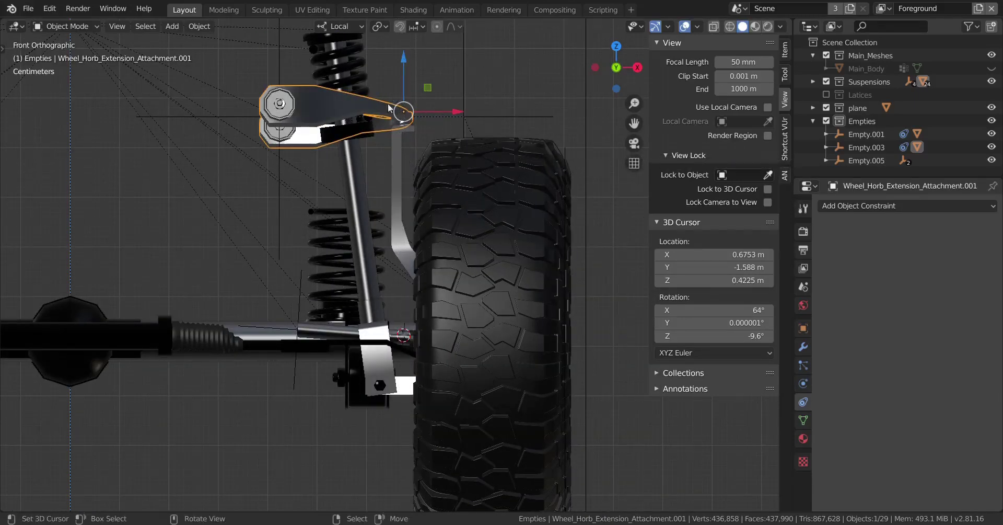
{"action": "scroll", "coordinate": [426, 204], "scroll_direction": "up", "scroll_amount": 1}
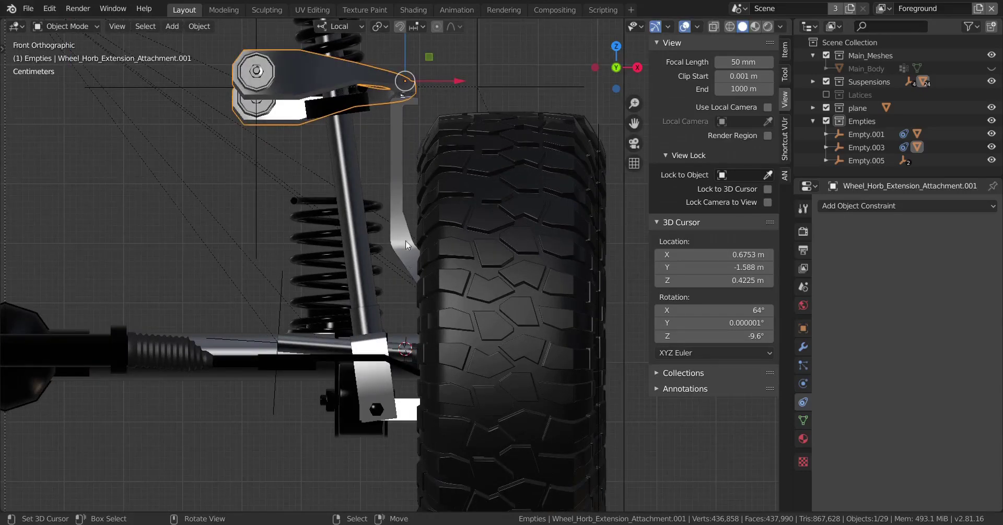
{"action": "left_click", "coordinate": [399, 216]}
{"action": "middle_click_drag", "start_coordinate": [399, 216], "coordinate": [413, 288]}
{"action": "key", "text": "F3"}
{"action": "type", "text": "Set Origin"}
{"action": "key", "text": "Return"}
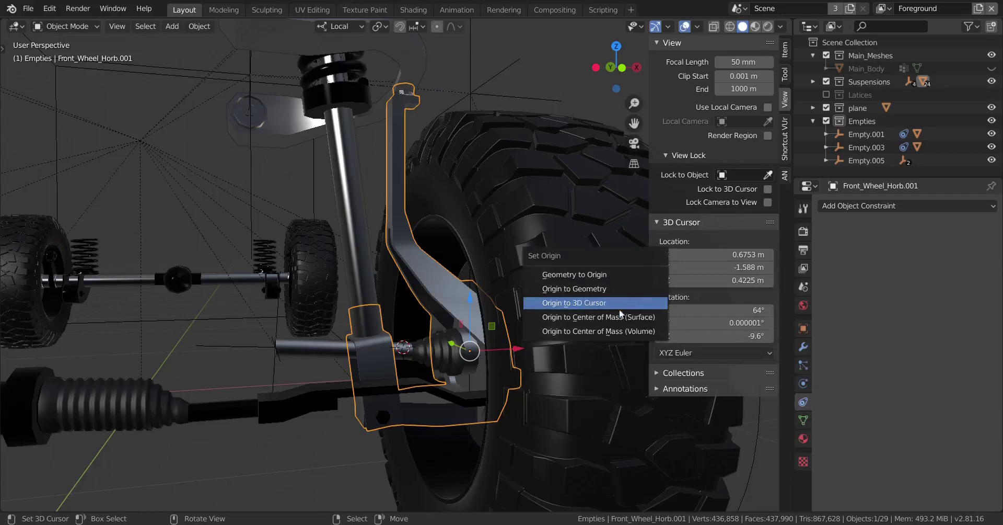
{"action": "left_click", "coordinate": [586, 307]}
{"action": "middle_click_drag", "start_coordinate": [472, 335], "coordinate": [450, 329]}
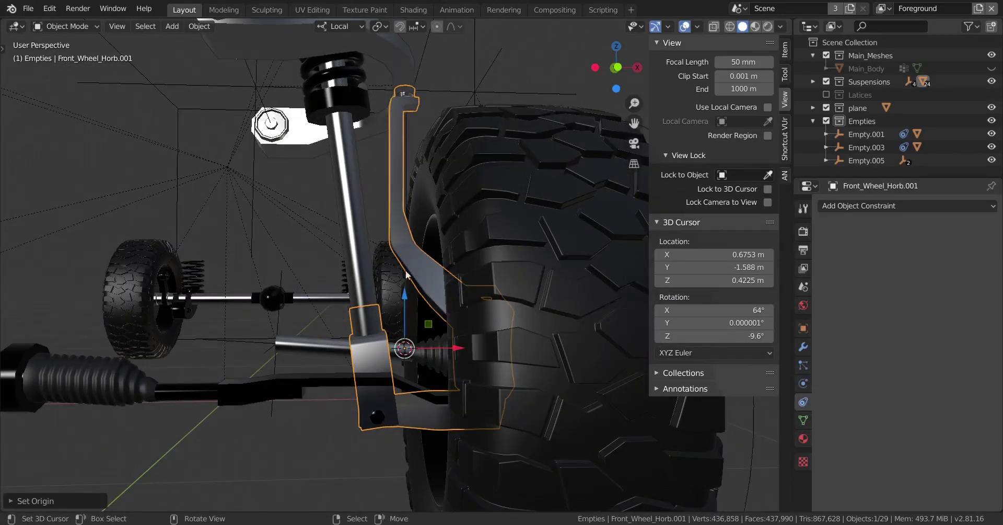
{"action": "key", "text": "KP_1"}
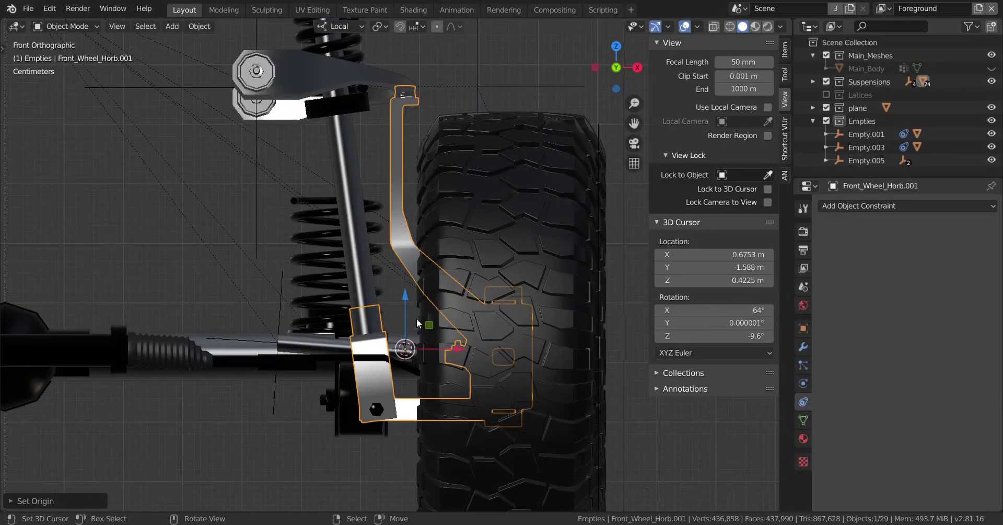
Add a Locked Track constraint to the hub with the upper control arm, Wheel_Horb_Extension_Attachment.001, as its target.
{"action": "middle_click_drag", "start_coordinate": [428, 365], "coordinate": [440, 334]}
{"action": "key", "text": "n"}
{"action": "scroll", "coordinate": [445, 334], "scroll_direction": "up", "scroll_amount": 1}
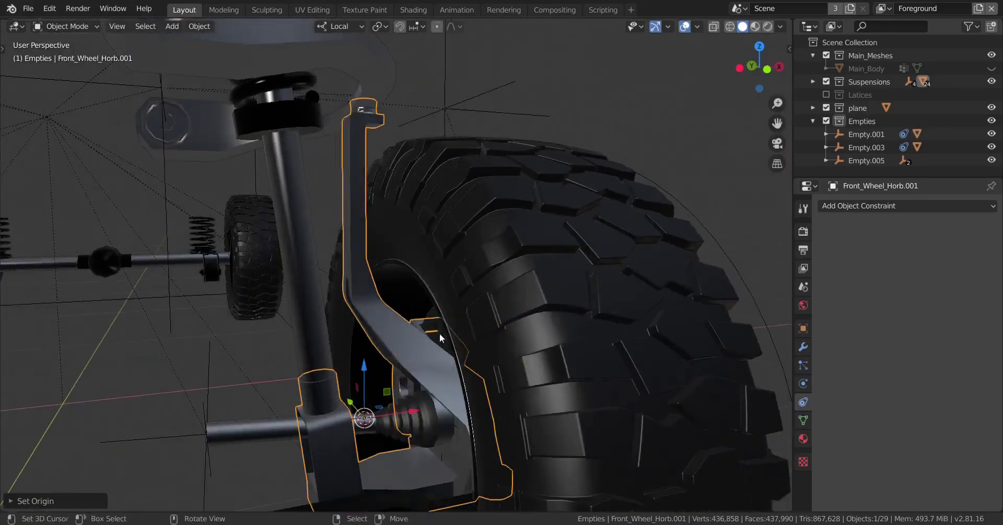
{"action": "left_click", "coordinate": [888, 206]}
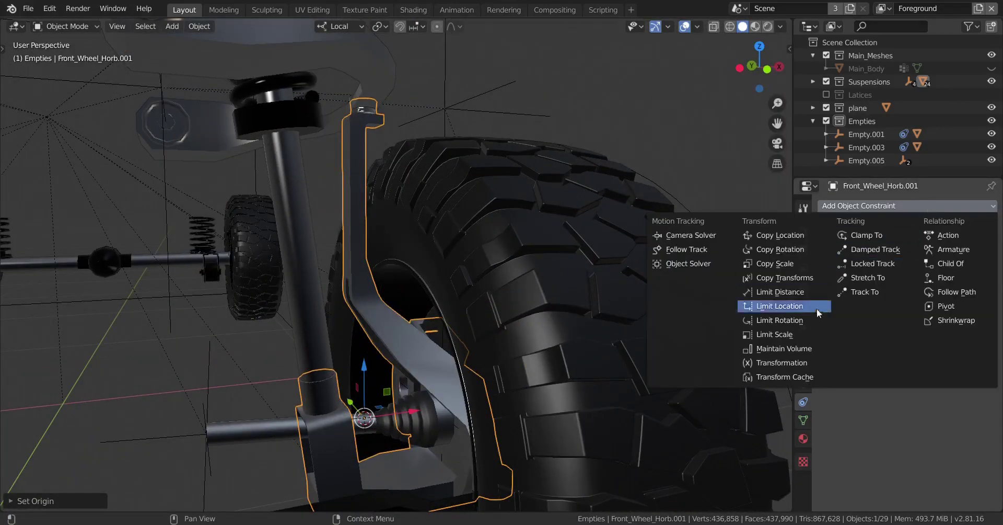
{"action": "left_click", "coordinate": [879, 262]}
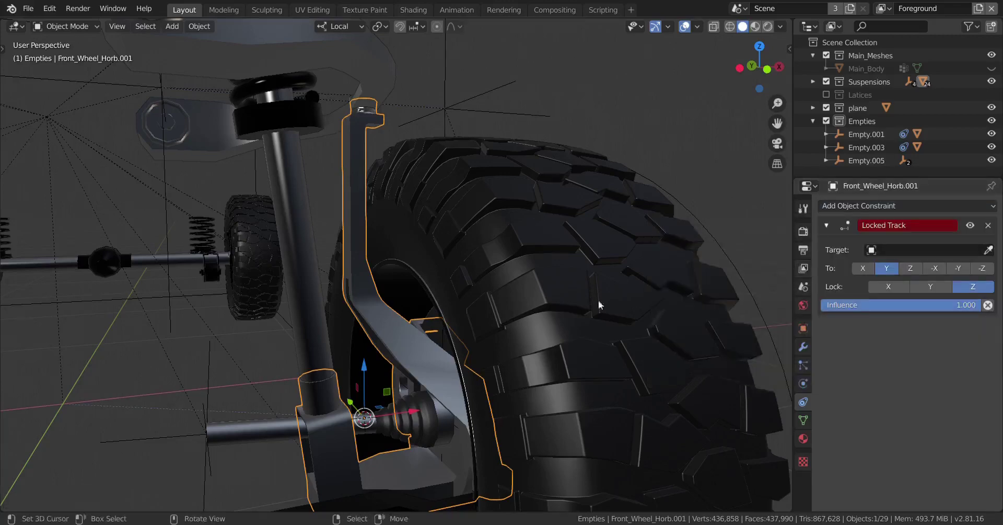
{"action": "middle_click_drag", "start_coordinate": [600, 302], "coordinate": [486, 282]}
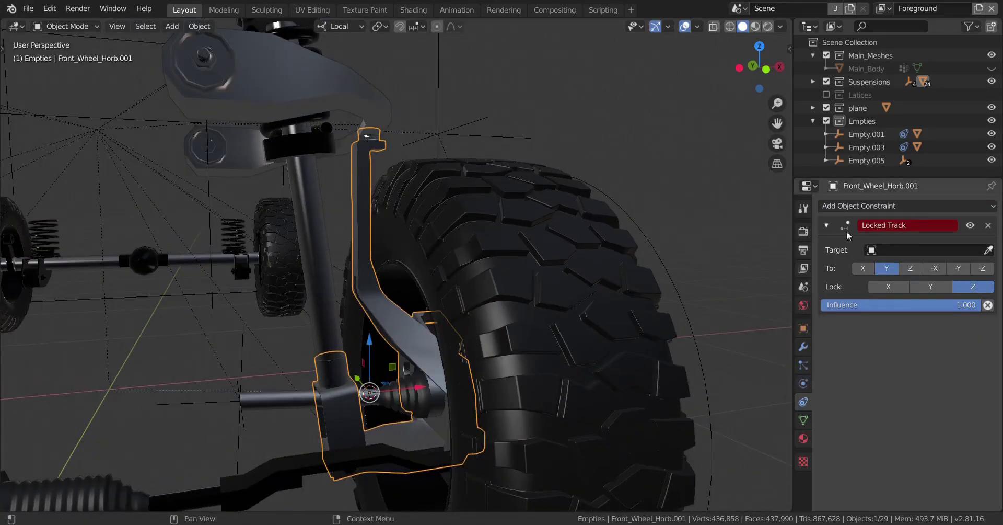
{"action": "left_click", "coordinate": [989, 250]}
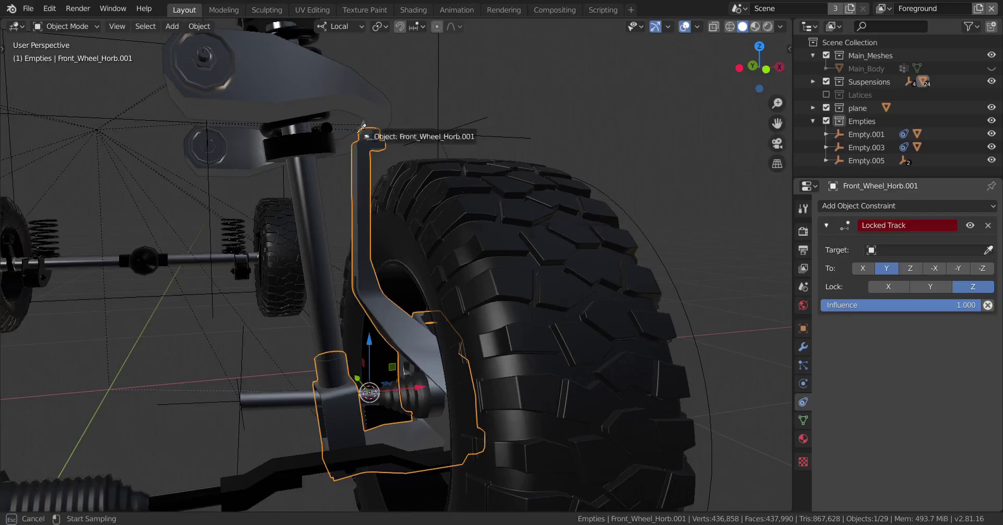
{"action": "left_click", "coordinate": [375, 104]}
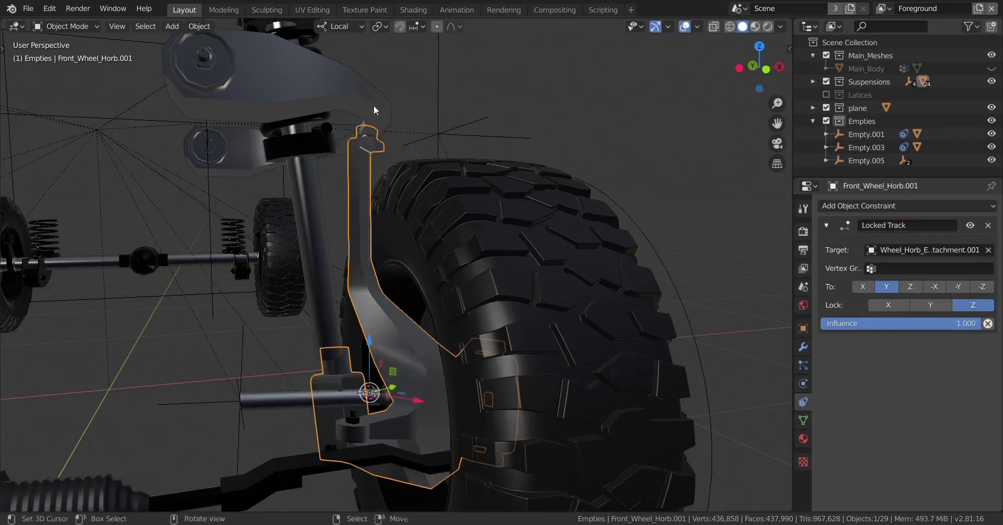
Set the hub's Locked Track constraint to lock the Y axis and point the Z axis at the target.
{"action": "middle_click_drag", "start_coordinate": [390, 203], "coordinate": [604, 287]}
{"action": "left_click", "coordinate": [945, 308]}
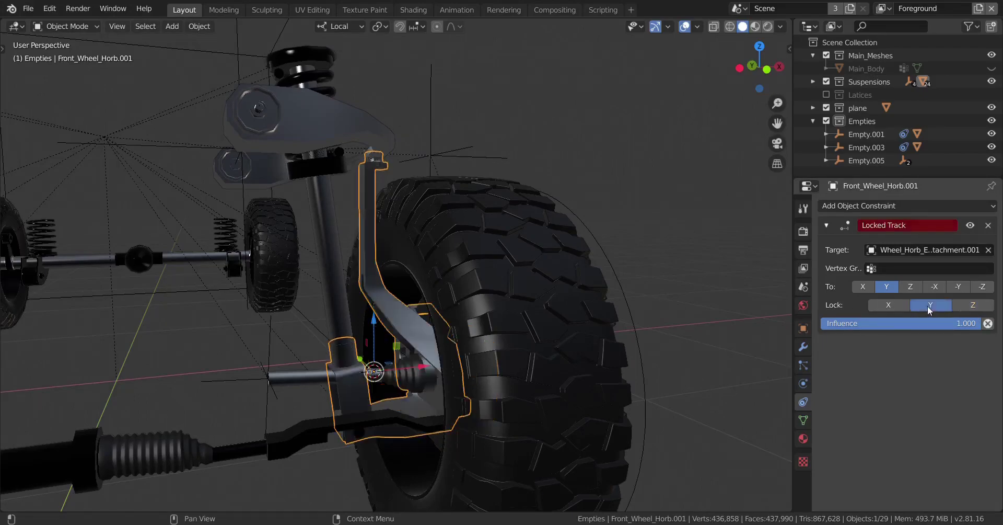
{"action": "scroll", "coordinate": [495, 349], "scroll_direction": "up", "scroll_amount": 1}
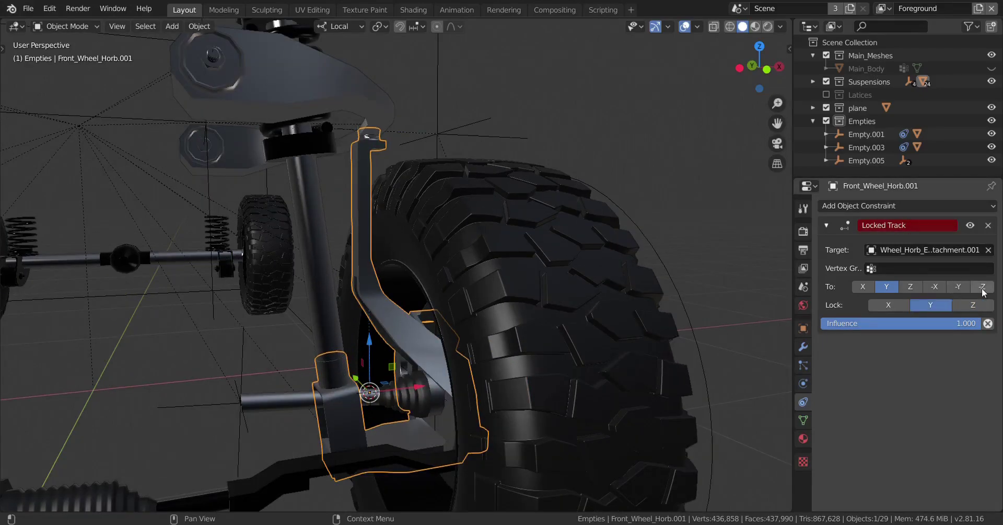
{"action": "left_click", "coordinate": [910, 286]}
{"action": "scroll", "coordinate": [516, 299], "scroll_direction": "down", "scroll_amount": 3}
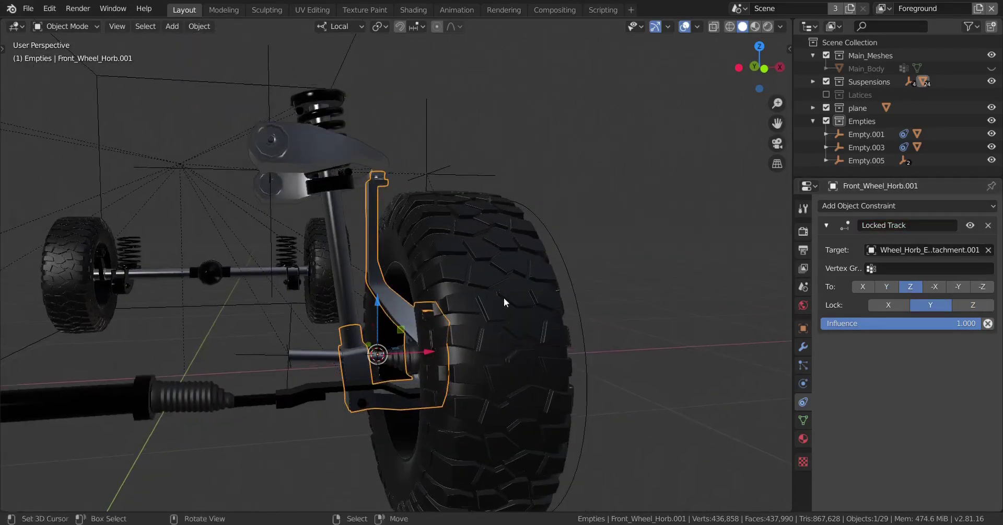
Try moving Empty.005 along local Z to test how the hub follows the control arm, and inspect the hub from the inner side.
{"action": "left_click", "coordinate": [504, 337]}
{"action": "key", "text": "g"}
{"action": "key", "text": "z"}
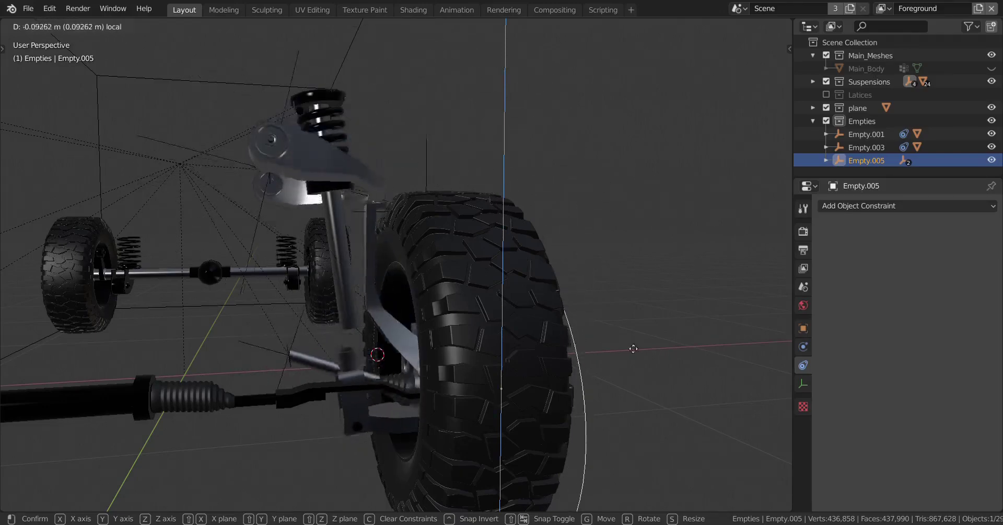
{"action": "right_click", "coordinate": [672, 222]}
{"action": "scroll", "coordinate": [503, 321], "scroll_direction": "up", "scroll_amount": 3}
{"action": "middle_click_drag", "start_coordinate": [502, 321], "coordinate": [455, 236], "text": "shift"}
{"action": "middle_click_drag", "start_coordinate": [454, 235], "coordinate": [584, 251]}
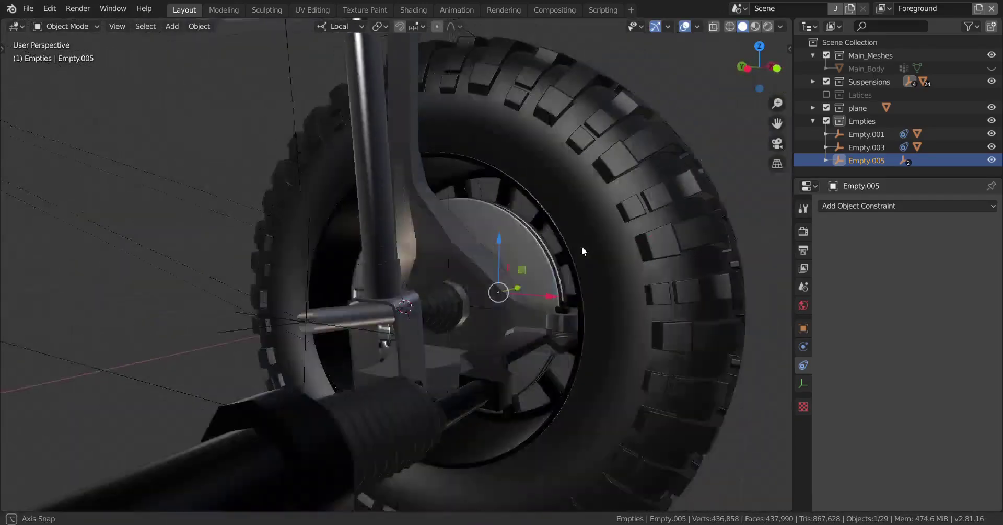
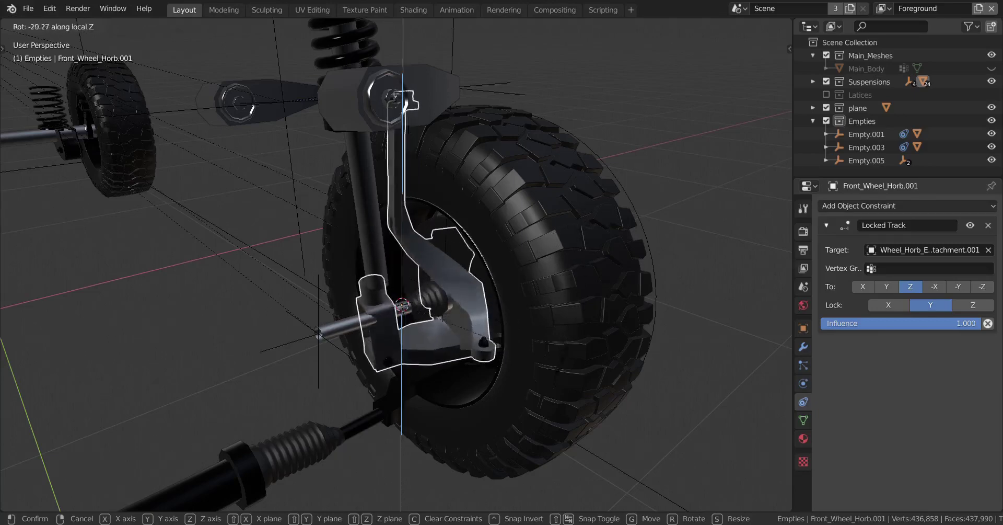
Try rotating the hub around its local Z axis to test the steering movement under the constraint.
{"action": "left_click", "coordinate": [593, 226]}
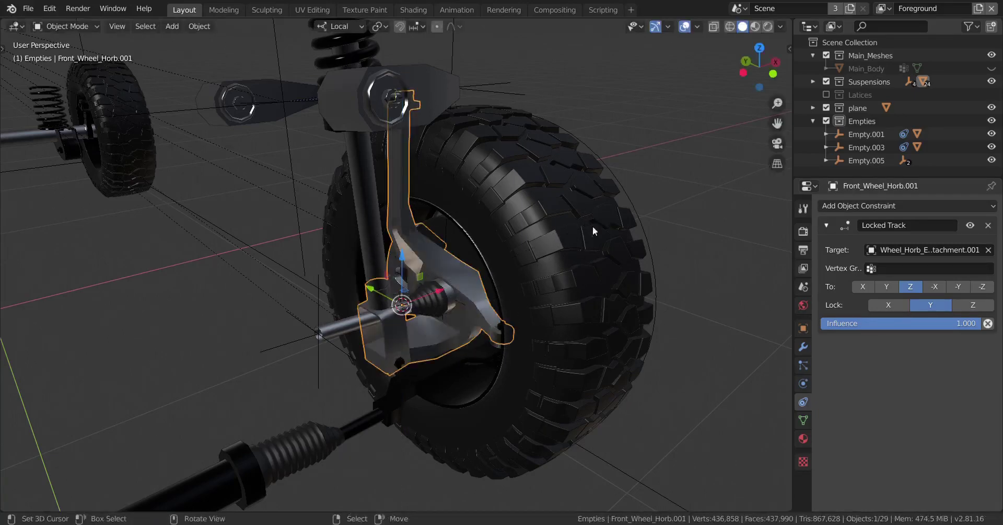
{"action": "middle_click_drag", "start_coordinate": [593, 226], "coordinate": [544, 284]}
{"action": "scroll", "coordinate": [544, 285], "scroll_direction": "up", "scroll_amount": 1}
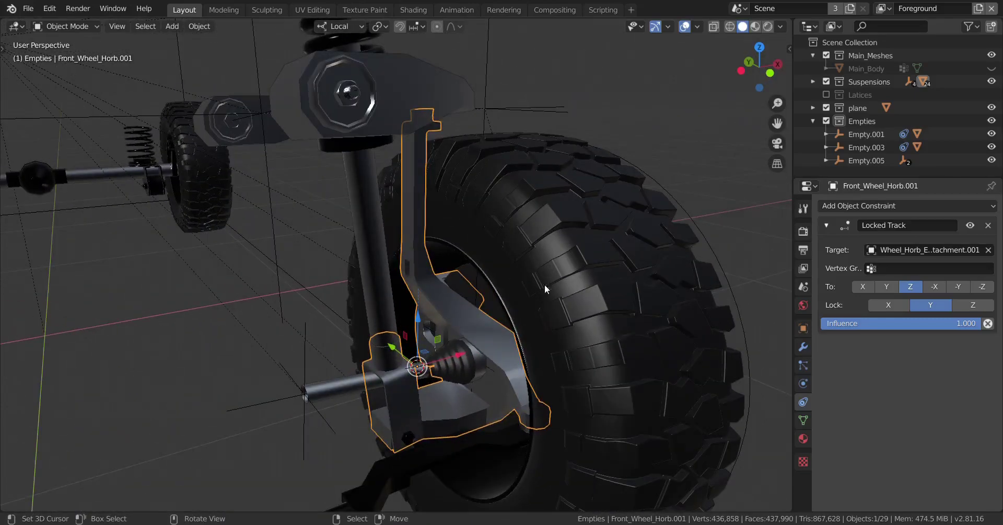
{"action": "scroll", "coordinate": [480, 291], "scroll_direction": "down", "scroll_amount": 3}
{"action": "middle_click_drag", "start_coordinate": [480, 291], "coordinate": [473, 340]}
{"action": "scroll", "coordinate": [481, 284], "scroll_direction": "up", "scroll_amount": 3}
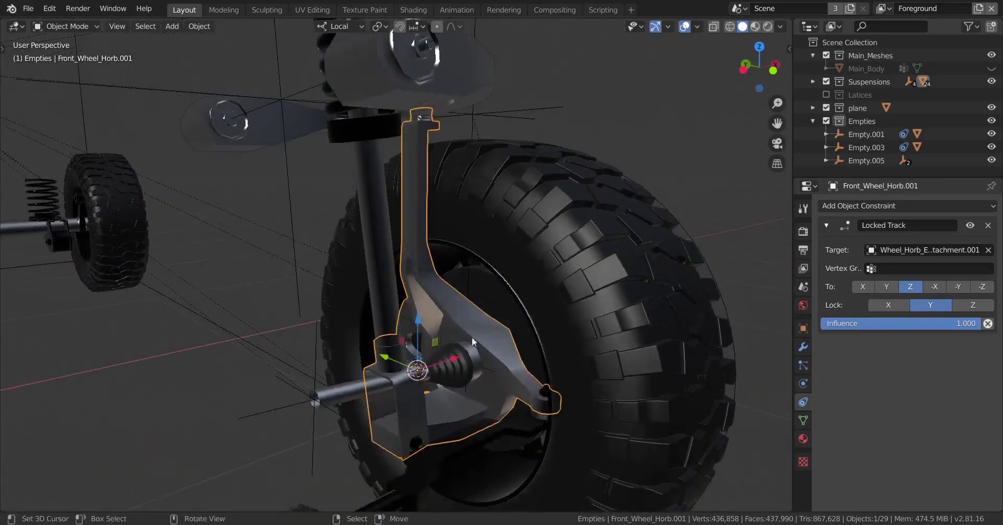
{"action": "key", "text": "z"}
{"action": "key", "text": "z"}
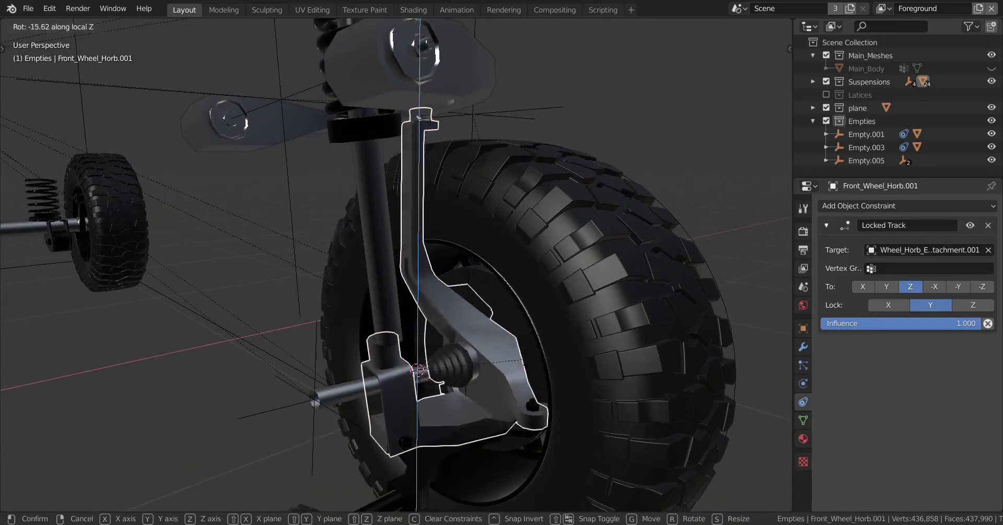
{"action": "right_click", "coordinate": [532, 337]}
Try selecting the bolt faces on the hub's lower bracket in Edit Mode as a snapping reference for the 3D cursor.
{"action": "middle_click_drag", "start_coordinate": [532, 332], "coordinate": [441, 324]}
{"action": "scroll", "coordinate": [466, 308], "scroll_direction": "down", "scroll_amount": 4}
{"action": "scroll", "coordinate": [473, 319], "scroll_direction": "up", "scroll_amount": 2}
{"action": "scroll", "coordinate": [524, 295], "scroll_direction": "up", "scroll_amount": 3}
{"action": "scroll", "coordinate": [524, 296], "scroll_direction": "up", "scroll_amount": 3}
{"action": "key", "text": "Tab"}
{"action": "scroll", "coordinate": [472, 363], "scroll_direction": "up", "scroll_amount": 5}
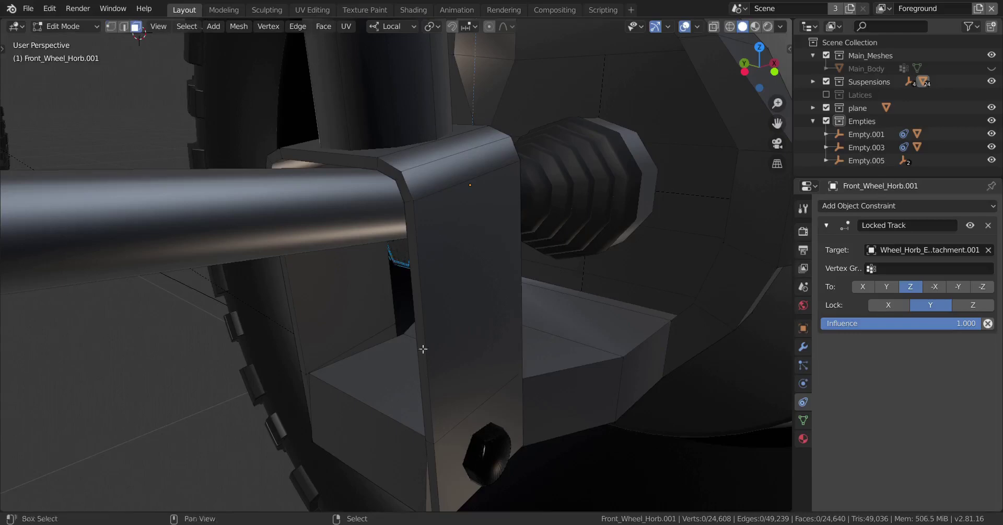
{"action": "middle_click_drag", "start_coordinate": [424, 348], "coordinate": [448, 350]}
{"action": "left_click", "coordinate": [458, 382]}
{"action": "middle_click_drag", "start_coordinate": [459, 381], "coordinate": [506, 349]}
{"action": "right_click", "coordinate": [366, 325], "text": "shift"}
{"action": "scroll", "coordinate": [406, 327], "scroll_direction": "down", "scroll_amount": 3}
{"action": "middle_click_drag", "start_coordinate": [406, 327], "coordinate": [374, 307]}
{"action": "scroll", "coordinate": [483, 309], "scroll_direction": "up", "scroll_amount": 2}
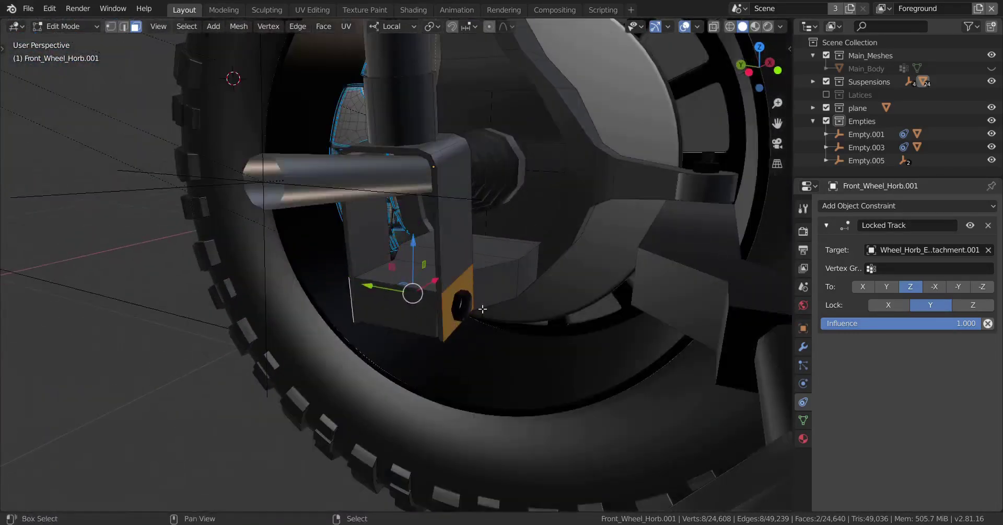
{"action": "key", "text": "shift+s"}
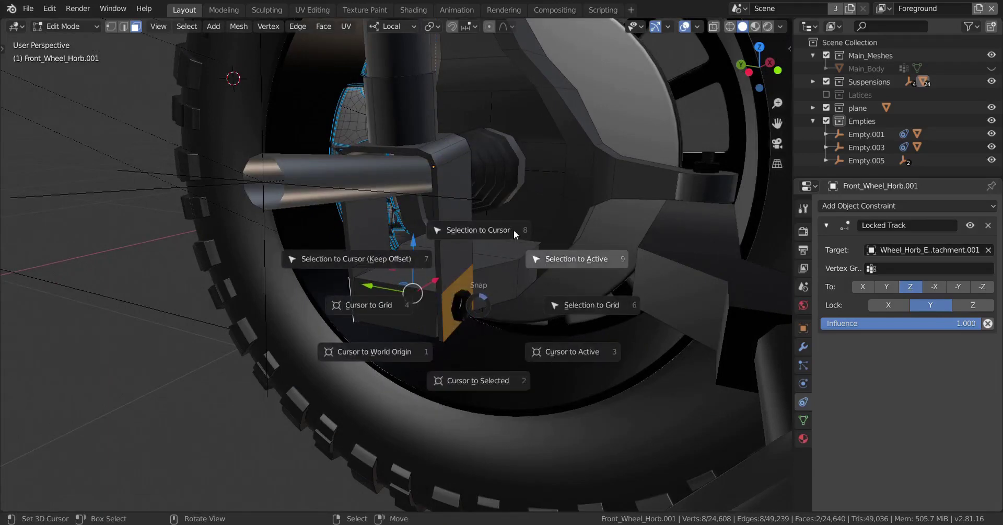
{"action": "key", "text": "Escape"}
{"action": "scroll", "coordinate": [495, 246], "scroll_direction": "down", "scroll_amount": 3}
{"action": "key", "text": "Tab"}
Snap the 3D cursor to the lower edge loop of the shock shaft, front_suspension_ spring_and_shaft.003, using vertex selection in Edit Mode.
{"action": "middle_click_drag", "start_coordinate": [497, 244], "coordinate": [412, 268]}
{"action": "scroll", "coordinate": [413, 225], "scroll_direction": "up", "scroll_amount": 4}
{"action": "scroll", "coordinate": [412, 269], "scroll_direction": "up", "scroll_amount": 2}
{"action": "right_click", "coordinate": [402, 209]}
{"action": "key", "text": "Tab"}
{"action": "scroll", "coordinate": [411, 246], "scroll_direction": "up", "scroll_amount": 2}
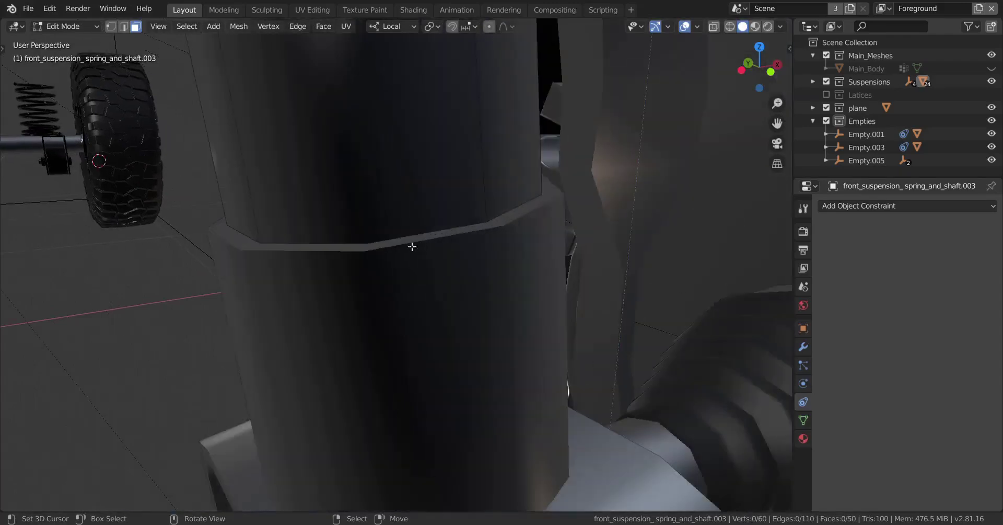
{"action": "left_click", "coordinate": [162, 256]}
{"action": "left_click", "coordinate": [111, 26]}
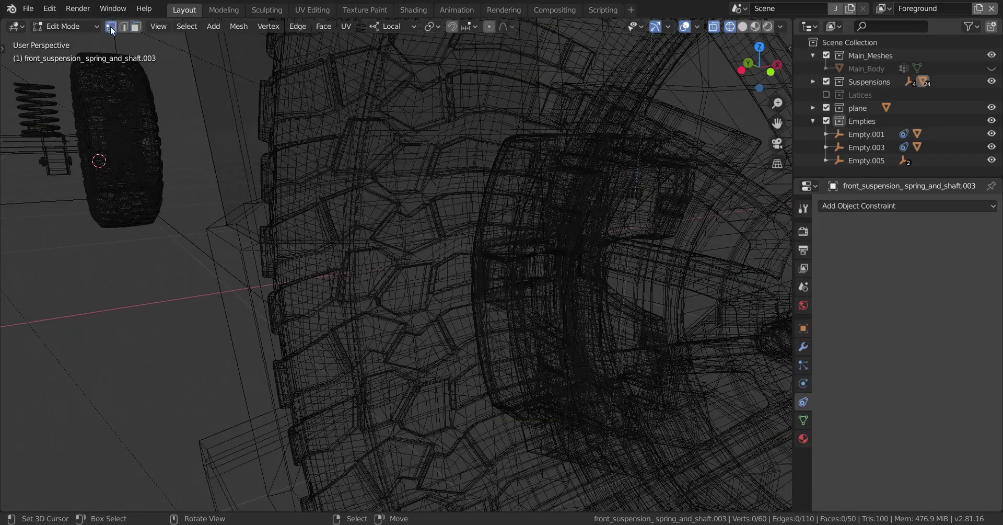
{"action": "right_click", "coordinate": [349, 245], "text": "alt"}
{"action": "key", "text": "z"}
{"action": "left_click", "coordinate": [413, 256]}
{"action": "scroll", "coordinate": [415, 259], "scroll_direction": "down", "scroll_amount": 2}
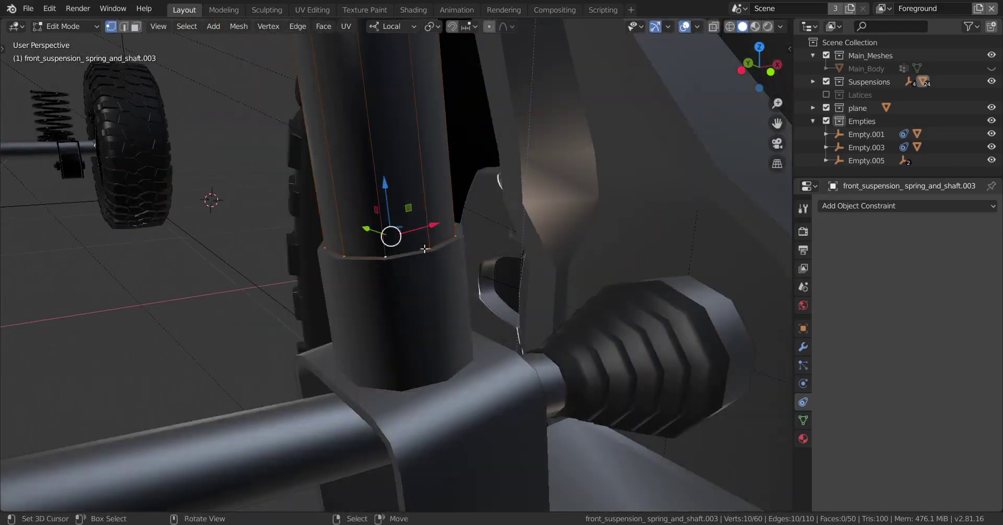
{"action": "middle_click_drag", "start_coordinate": [424, 249], "coordinate": [463, 280]}
{"action": "key", "text": "shift+s"}
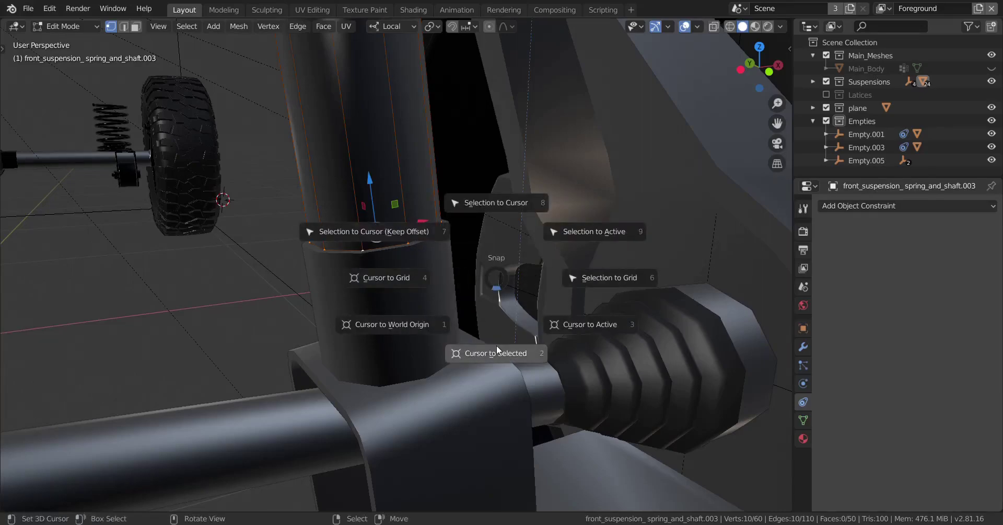
{"action": "left_click", "coordinate": [497, 345]}
{"action": "scroll", "coordinate": [426, 324], "scroll_direction": "down", "scroll_amount": 3}
{"action": "key", "text": "Tab"}
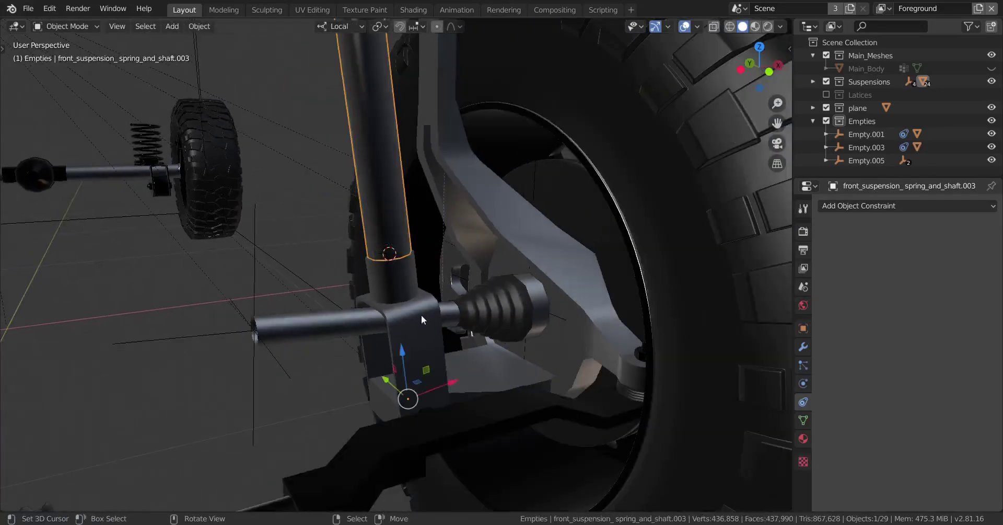
Duplicate Empty.002 at the wheel hub and snap the copy to the 3D cursor at the shock shaft's lower end.
{"action": "key", "text": "shift+a"}
{"action": "mouse_move", "coordinate": [509, 290]}
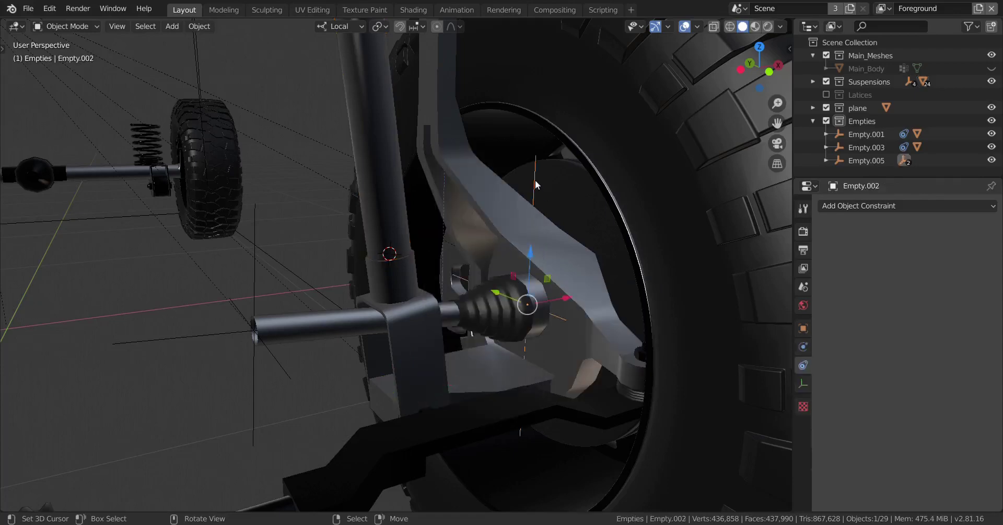
{"action": "middle_click_drag", "start_coordinate": [455, 293], "coordinate": [415, 297]}
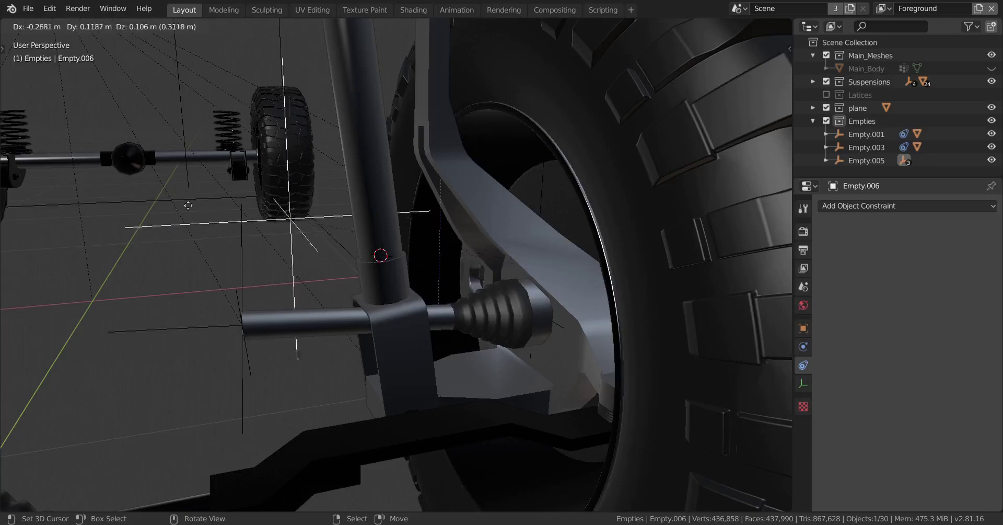
{"action": "left_click", "coordinate": [171, 206]}
{"action": "key", "text": "shift+s"}
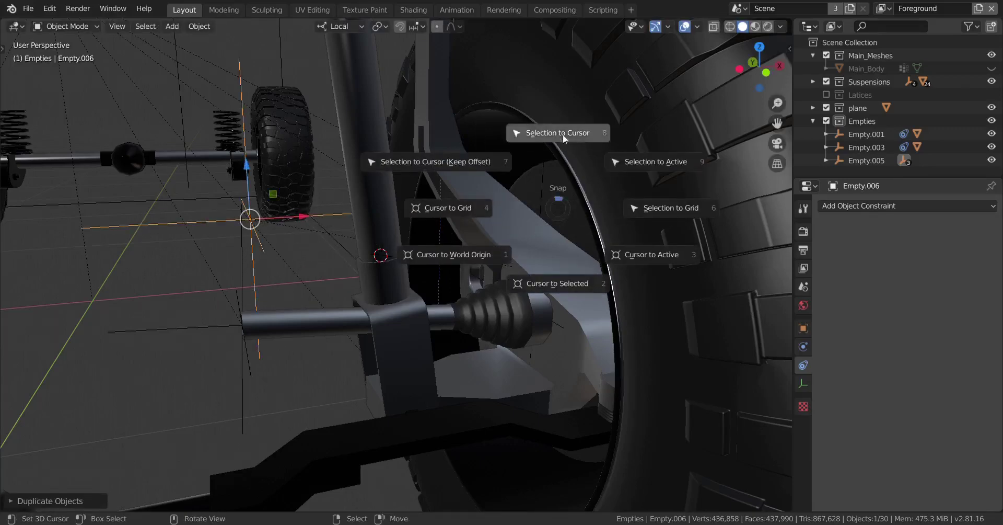
{"action": "left_click", "coordinate": [563, 130]}
Scale down Empty.006 at the shock shaft's lower end and apply its scale.
{"action": "middle_click_drag", "start_coordinate": [436, 272], "coordinate": [466, 318]}
{"action": "key", "text": "s"}
{"action": "left_click", "coordinate": [442, 281]}
{"action": "scroll", "coordinate": [454, 290], "scroll_direction": "down", "scroll_amount": 2}
{"action": "key", "text": "ctrl+a"}
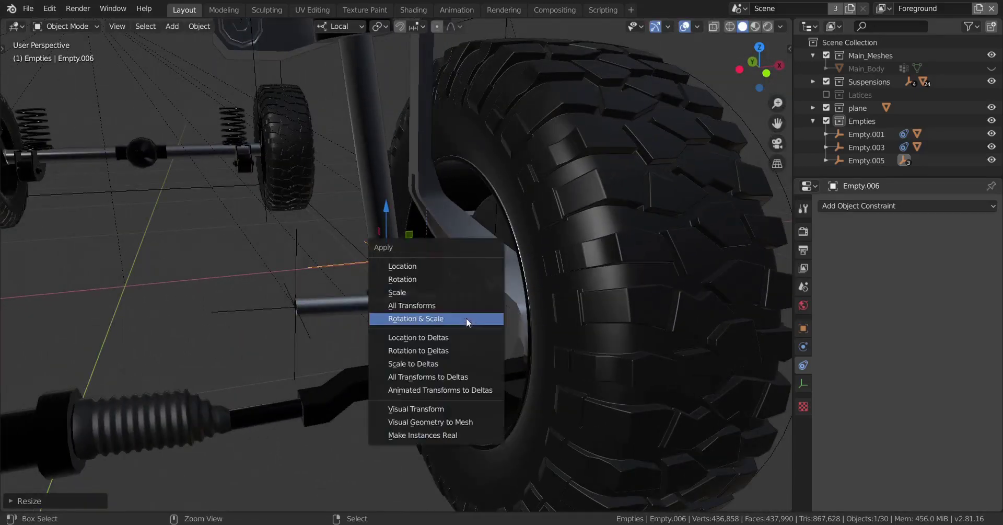
{"action": "left_click", "coordinate": [413, 293]}
{"action": "key", "text": "ctrl+a"}
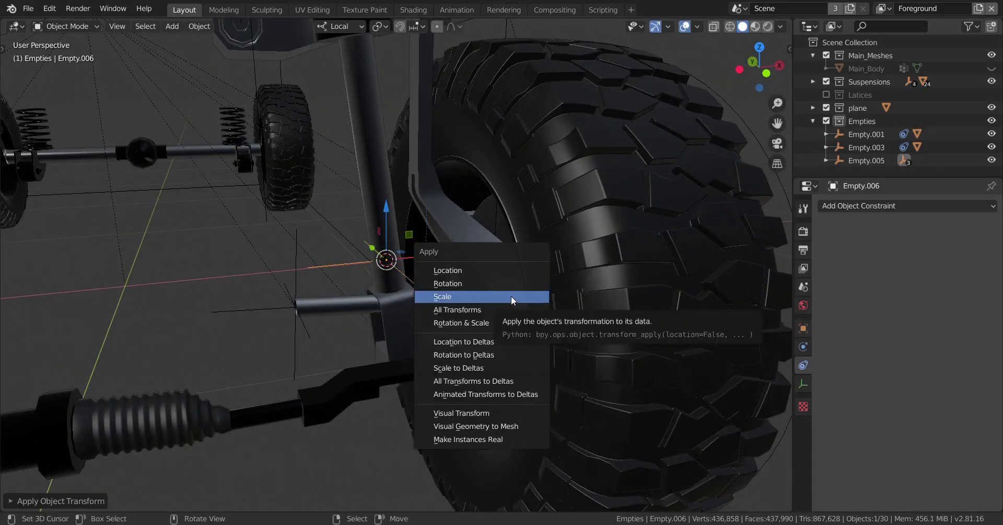
{"action": "left_click", "coordinate": [488, 324]}
Snap the 3D cursor to the top face loop of front_suspension_ spring_and_shaft.001, selected in Edit Mode.
{"action": "middle_click_drag", "start_coordinate": [487, 324], "coordinate": [480, 374]}
{"action": "scroll", "coordinate": [462, 271], "scroll_direction": "down", "scroll_amount": 3}
{"action": "scroll", "coordinate": [407, 249], "scroll_direction": "up", "scroll_amount": 2}
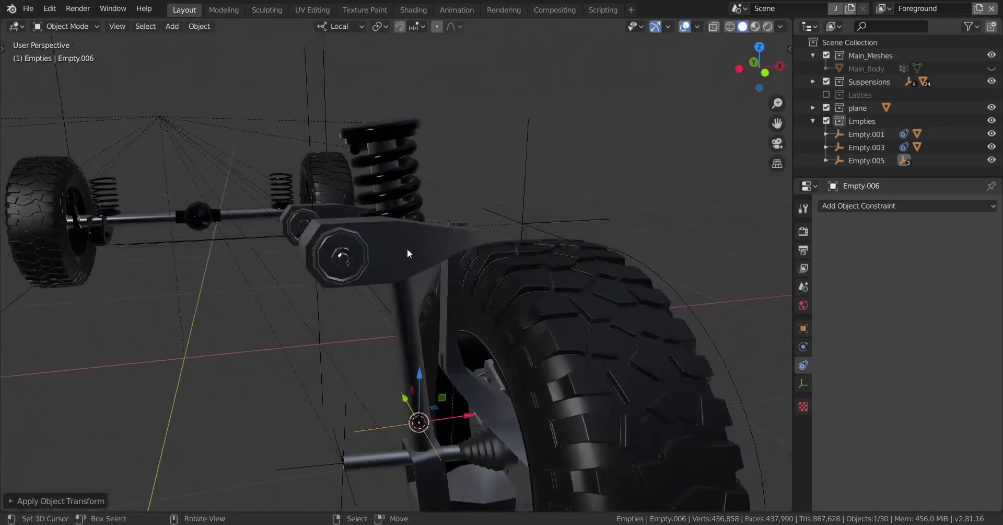
{"action": "middle_click_drag", "start_coordinate": [406, 249], "coordinate": [401, 299], "text": "shift"}
{"action": "scroll", "coordinate": [401, 300], "scroll_direction": "up", "scroll_amount": 1}
{"action": "right_click", "coordinate": [397, 184]}
{"action": "middle_click_drag", "start_coordinate": [397, 184], "coordinate": [428, 240]}
{"action": "scroll", "coordinate": [453, 249], "scroll_direction": "up", "scroll_amount": 3}
{"action": "key", "text": "Tab"}
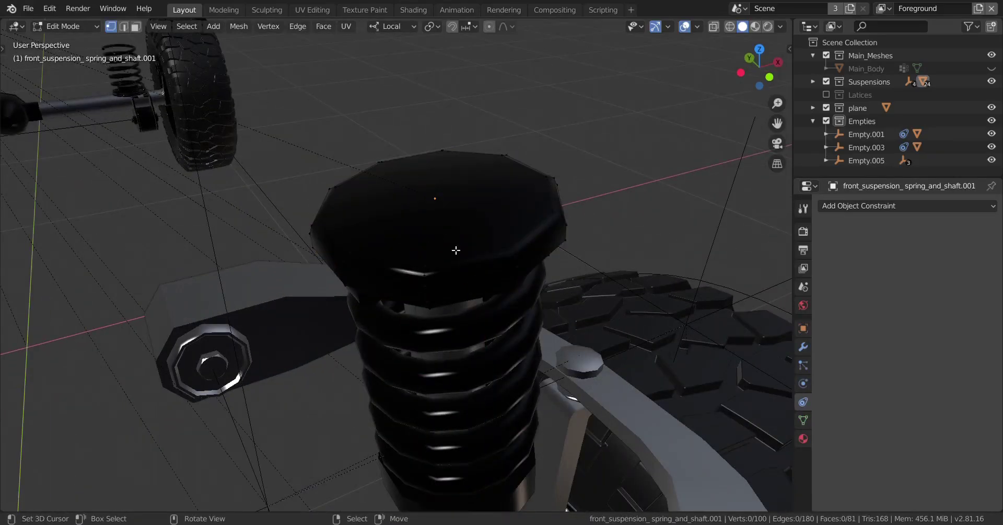
{"action": "left_click", "coordinate": [501, 235], "text": "alt"}
{"action": "key", "text": "shift+s"}
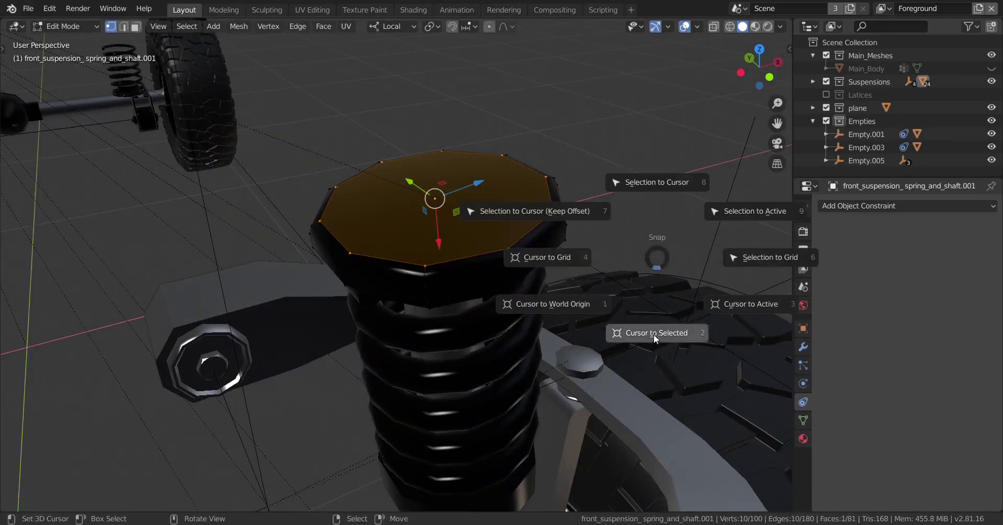
{"action": "left_click", "coordinate": [653, 334]}
{"action": "key", "text": "Tab"}
Duplicate Empty.006 and snap the copy to the 3D cursor at the top of the shock absorber.
{"action": "scroll", "coordinate": [506, 310], "scroll_direction": "down", "scroll_amount": 5}
{"action": "scroll", "coordinate": [508, 321], "scroll_direction": "up", "scroll_amount": 5}
{"action": "middle_click_drag", "start_coordinate": [508, 322], "coordinate": [526, 293]}
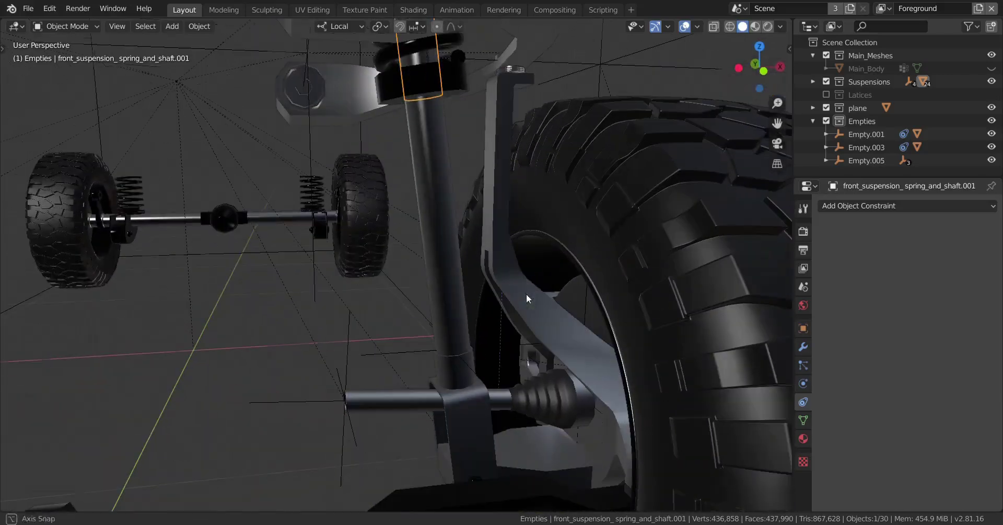
{"action": "left_click", "coordinate": [415, 354]}
{"action": "key", "text": "shift+d"}
{"action": "key", "text": "Escape"}
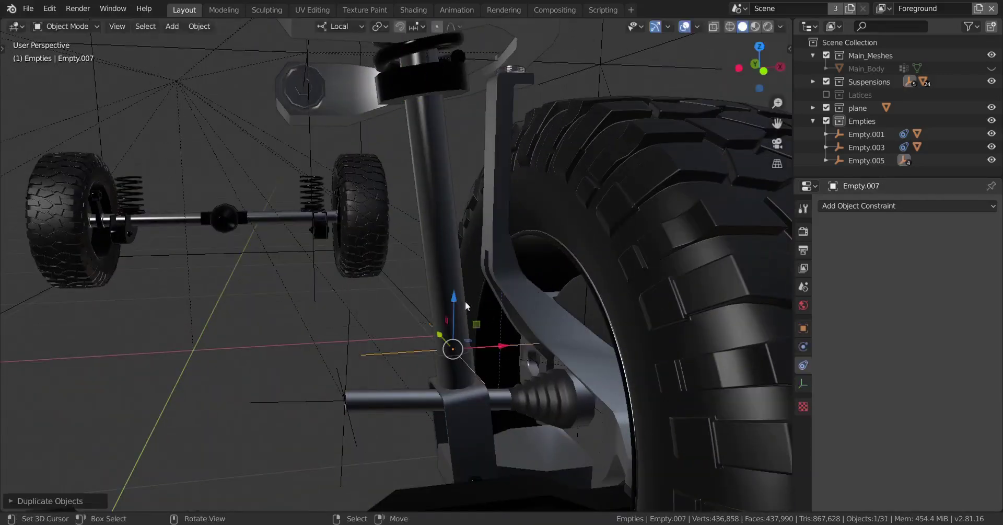
{"action": "key", "text": "shift+s"}
{"action": "left_click", "coordinate": [627, 236]}
Parent Empty.006 to the hub, Front_Wheel_Horb.001, using Object (Keep Transform).
{"action": "scroll", "coordinate": [604, 237], "scroll_direction": "down", "scroll_amount": 3}
{"action": "middle_click_drag", "start_coordinate": [603, 240], "coordinate": [606, 399], "text": "shift"}
{"action": "middle_click_drag", "start_coordinate": [491, 225], "coordinate": [437, 309]}
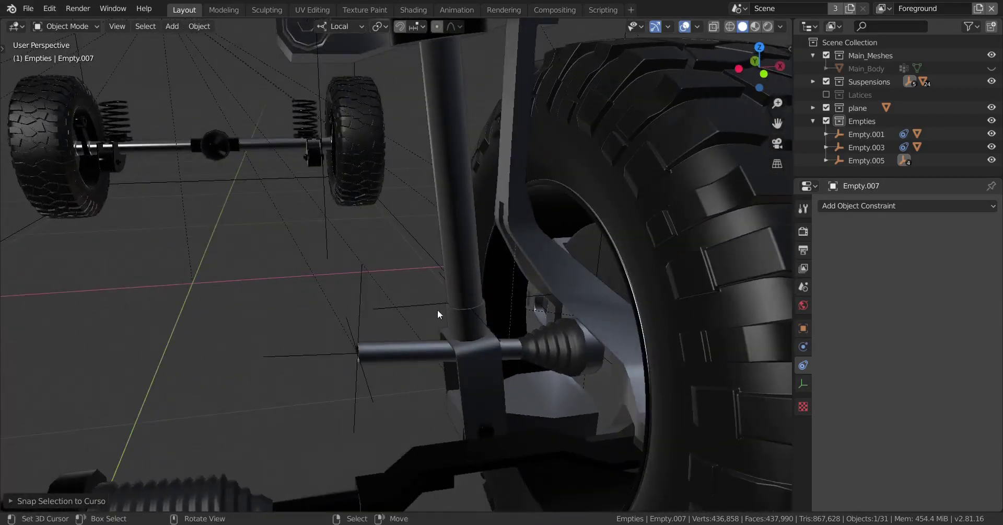
{"action": "right_click", "coordinate": [467, 309]}
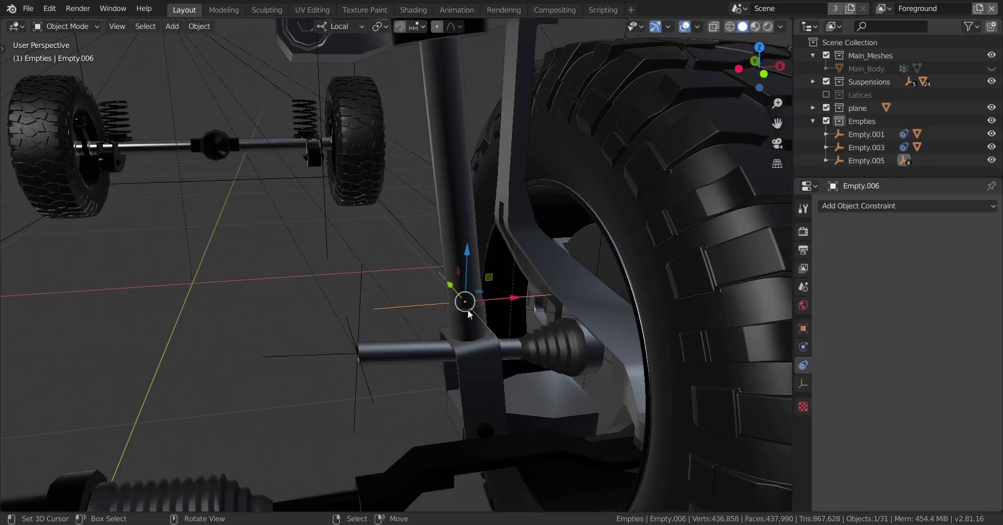
{"action": "scroll", "coordinate": [470, 332], "scroll_direction": "up", "scroll_amount": 1}
{"action": "right_click", "coordinate": [518, 408], "text": "shift"}
{"action": "middle_click_drag", "start_coordinate": [519, 409], "coordinate": [507, 385], "text": "shift"}
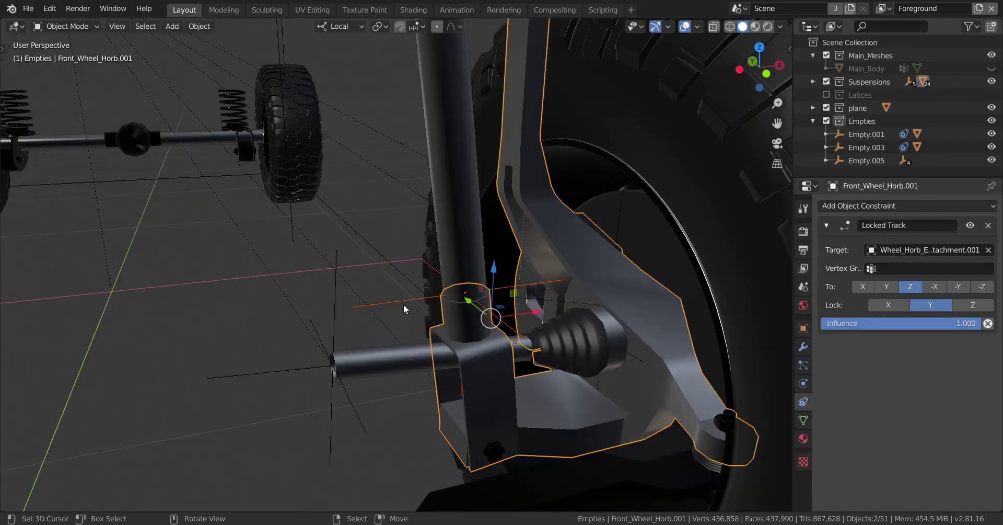
{"action": "left_click", "coordinate": [404, 309]}
{"action": "left_click", "coordinate": [493, 390], "text": "shift"}
{"action": "key", "text": "ctrl+p"}
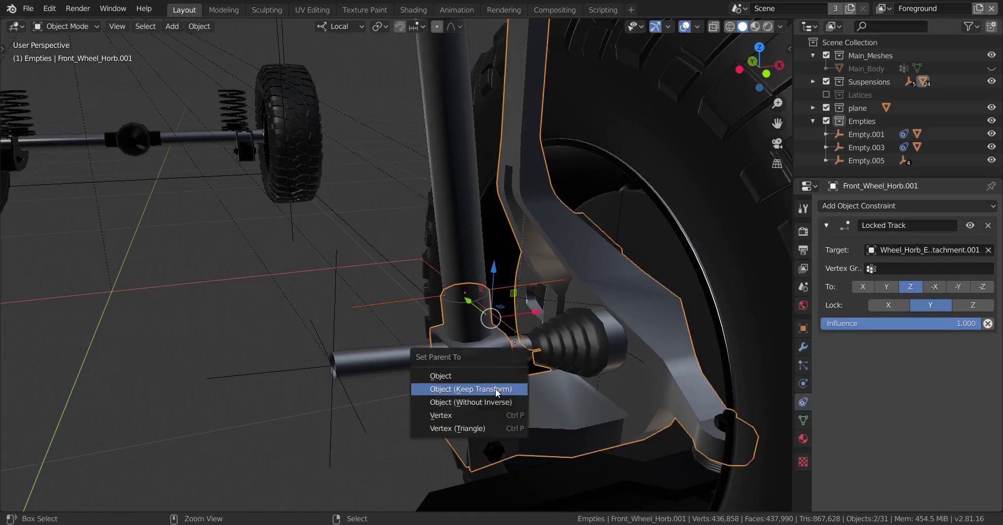
{"action": "left_click", "coordinate": [495, 388]}
Try rotating the hub around its local Z axis to test whether the parented empty follows.
{"action": "scroll", "coordinate": [518, 303], "scroll_direction": "down", "scroll_amount": 3}
{"action": "scroll", "coordinate": [502, 316], "scroll_direction": "up", "scroll_amount": 2}
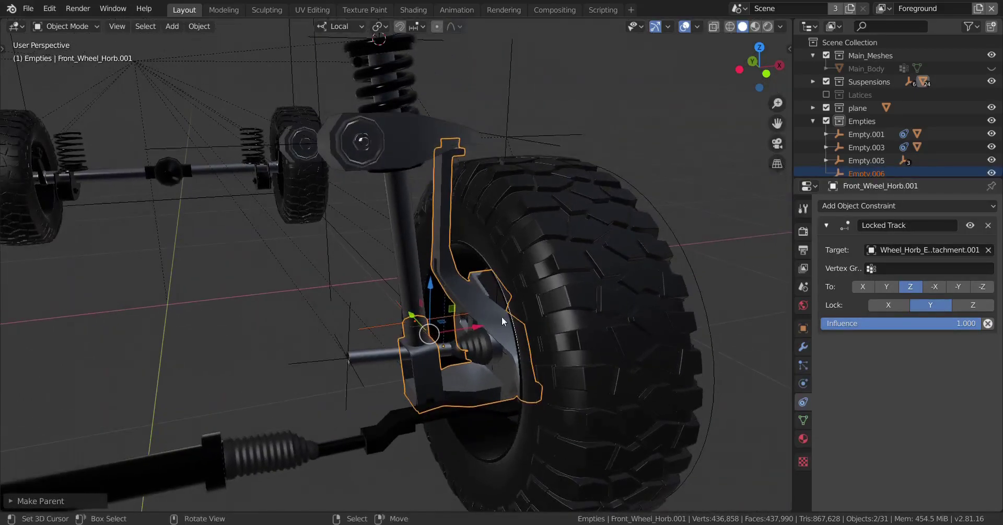
{"action": "key", "text": "r"}
{"action": "key", "text": "z"}
{"action": "key", "text": "z"}
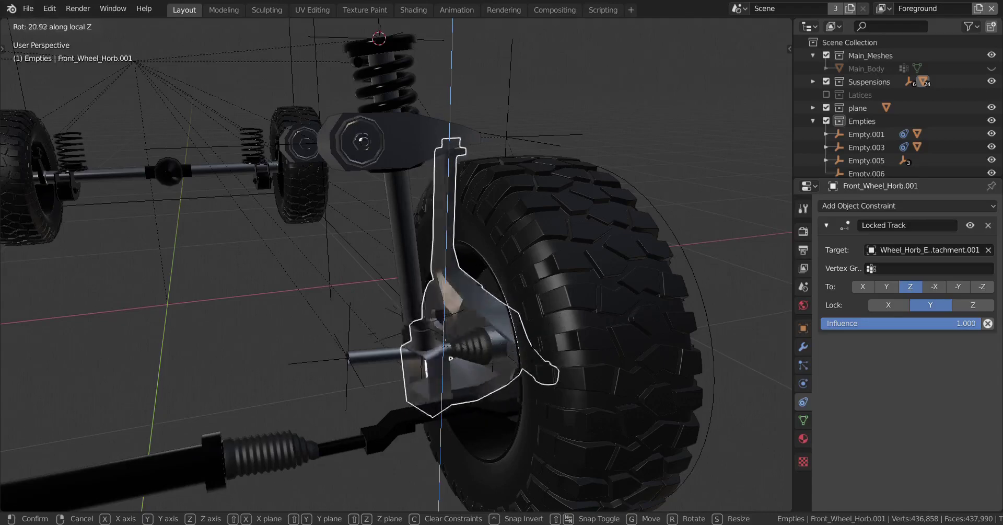
{"action": "right_click", "coordinate": [500, 375]}
Parent Front_Left_Tire to the hub, Front_Wheel_Horb.001.
{"action": "scroll", "coordinate": [500, 374], "scroll_direction": "up", "scroll_amount": 2}
{"action": "middle_click_drag", "start_coordinate": [500, 374], "coordinate": [519, 323]}
{"action": "scroll", "coordinate": [506, 345], "scroll_direction": "down", "scroll_amount": 3}
{"action": "scroll", "coordinate": [500, 349], "scroll_direction": "up", "scroll_amount": 2}
{"action": "scroll", "coordinate": [500, 345], "scroll_direction": "up", "scroll_amount": 1}
{"action": "scroll", "coordinate": [515, 336], "scroll_direction": "down", "scroll_amount": 3}
{"action": "scroll", "coordinate": [520, 323], "scroll_direction": "up", "scroll_amount": 3}
{"action": "left_click", "coordinate": [524, 285]}
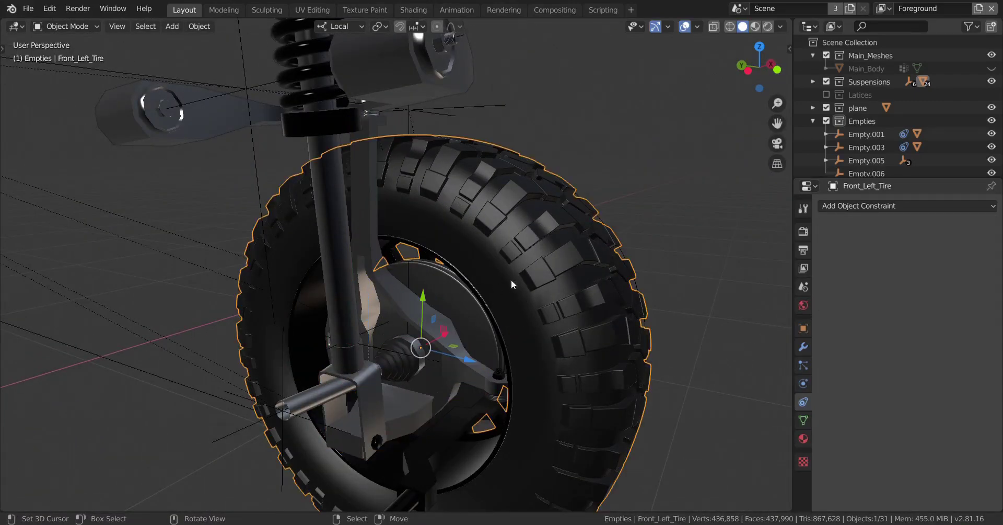
{"action": "scroll", "coordinate": [511, 281], "scroll_direction": "up", "scroll_amount": 2}
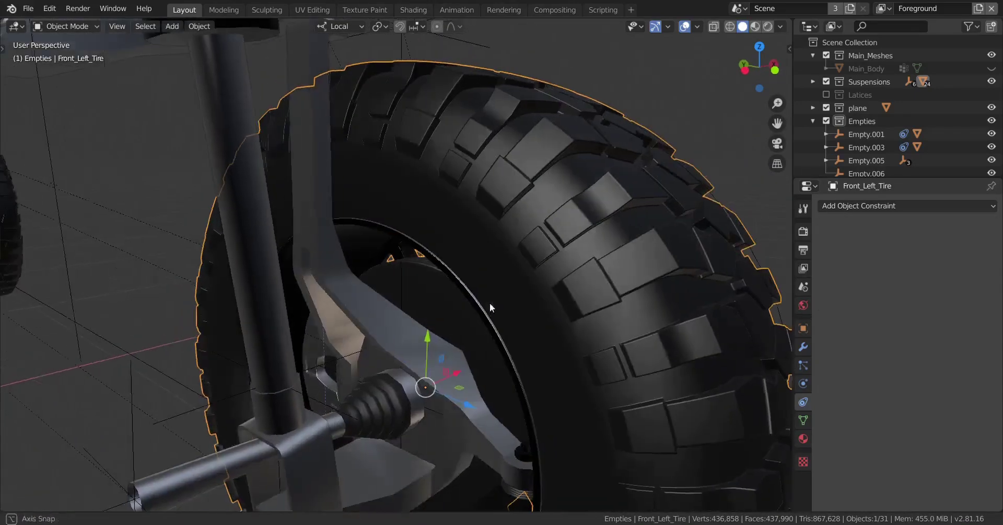
{"action": "left_click", "coordinate": [385, 333]}
{"action": "scroll", "coordinate": [385, 333], "scroll_direction": "down", "scroll_amount": 3}
{"action": "middle_click_drag", "start_coordinate": [386, 333], "coordinate": [412, 335]}
{"action": "scroll", "coordinate": [412, 335], "scroll_direction": "up", "scroll_amount": 3}
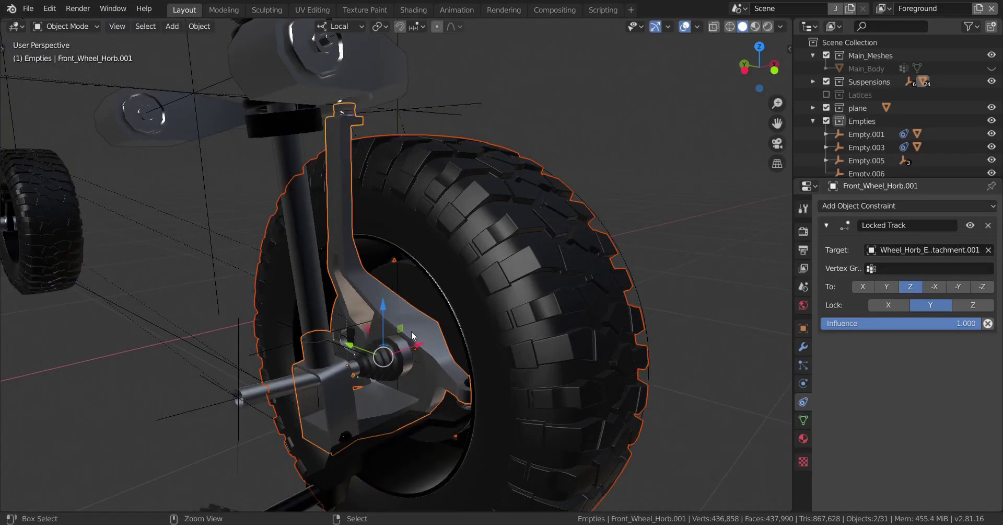
{"action": "key", "text": "ctrl+p"}
{"action": "left_click", "coordinate": [412, 331]}
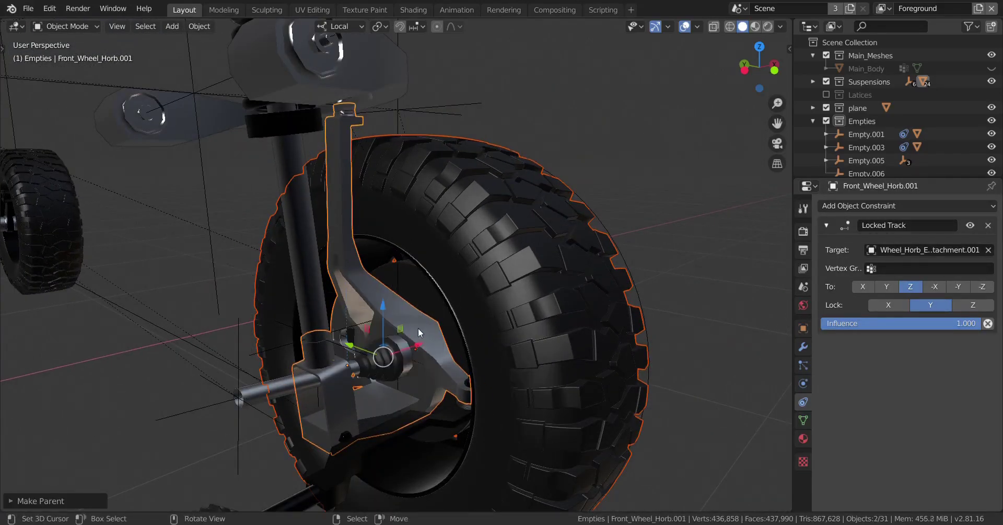
Try rotating the hub around its local Z axis to test steering with the tire attached.
{"action": "middle_click_drag", "start_coordinate": [418, 328], "coordinate": [438, 377]}
{"action": "key", "text": "r"}
{"action": "key", "text": "z"}
{"action": "key", "text": "z"}
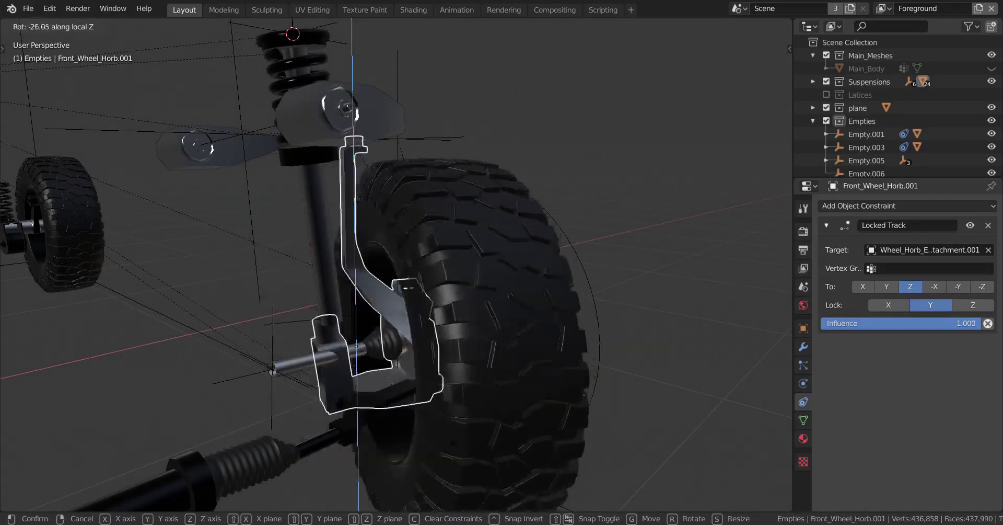
{"action": "right_click", "coordinate": [494, 362]}
Parent the shock shaft, front_suspension_ spring_and_shaft.003, together with Empty.006 to the hub, Front_Wheel_Horb.001.
{"action": "scroll", "coordinate": [494, 362], "scroll_direction": "down", "scroll_amount": 3}
{"action": "scroll", "coordinate": [496, 364], "scroll_direction": "up", "scroll_amount": 8}
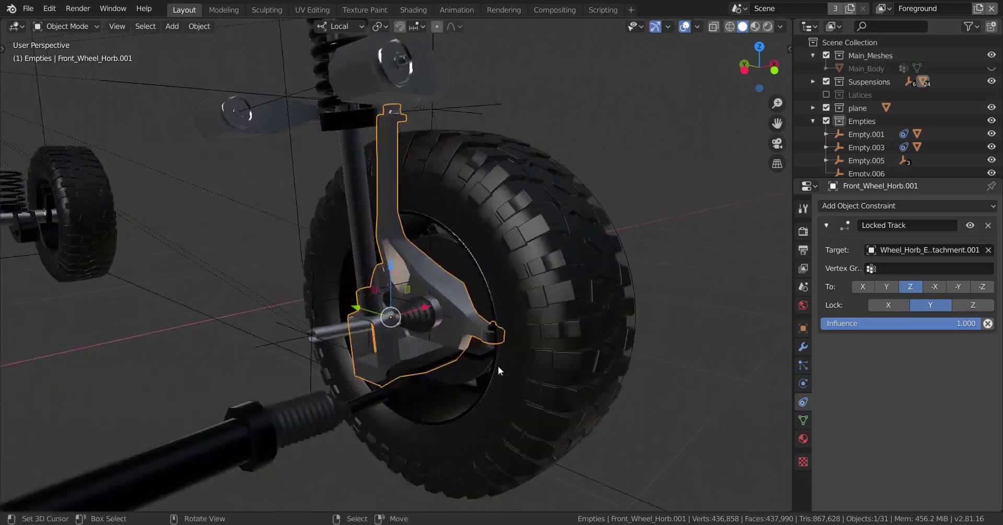
{"action": "middle_click_drag", "start_coordinate": [497, 365], "coordinate": [429, 371]}
{"action": "scroll", "coordinate": [428, 371], "scroll_direction": "down", "scroll_amount": 4}
{"action": "middle_click_drag", "start_coordinate": [389, 305], "coordinate": [404, 332], "text": "shift"}
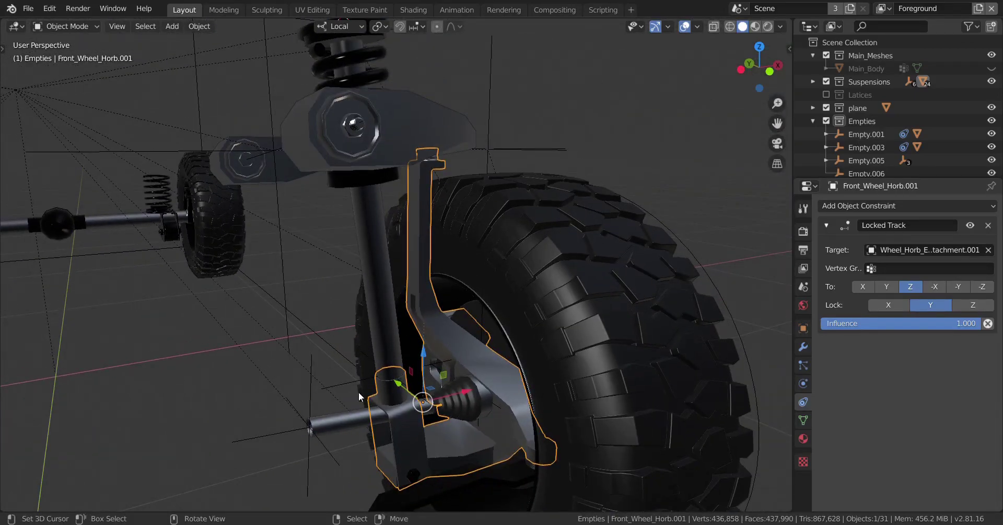
{"action": "middle_click_drag", "start_coordinate": [390, 373], "coordinate": [403, 365], "text": "shift"}
{"action": "scroll", "coordinate": [358, 388], "scroll_direction": "up", "scroll_amount": 1}
{"action": "left_click", "coordinate": [360, 369]}
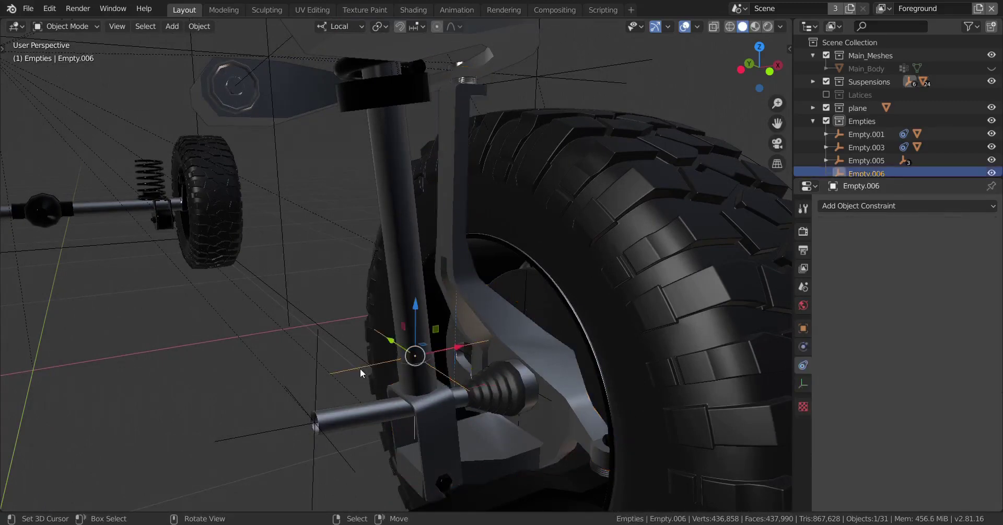
{"action": "left_click", "coordinate": [409, 264]}
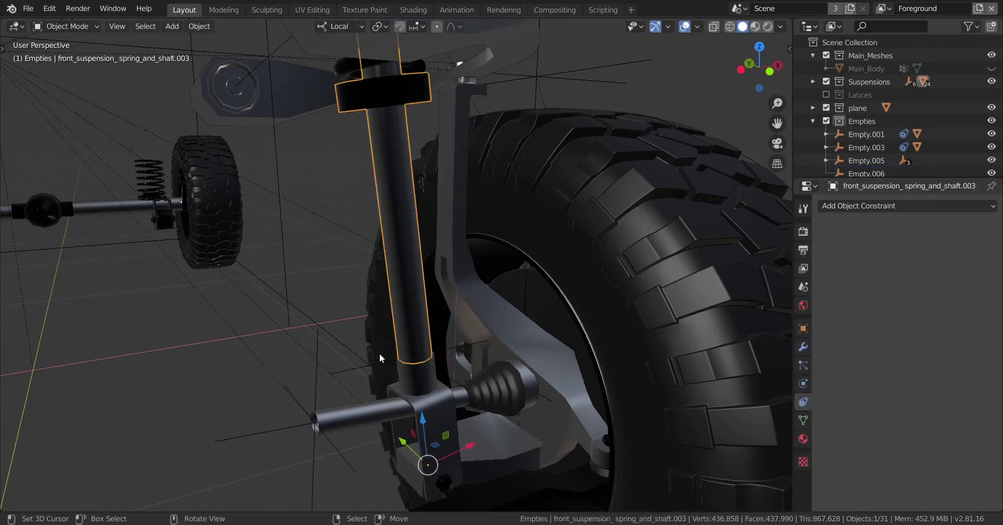
{"action": "left_click", "coordinate": [354, 367], "text": "shift"}
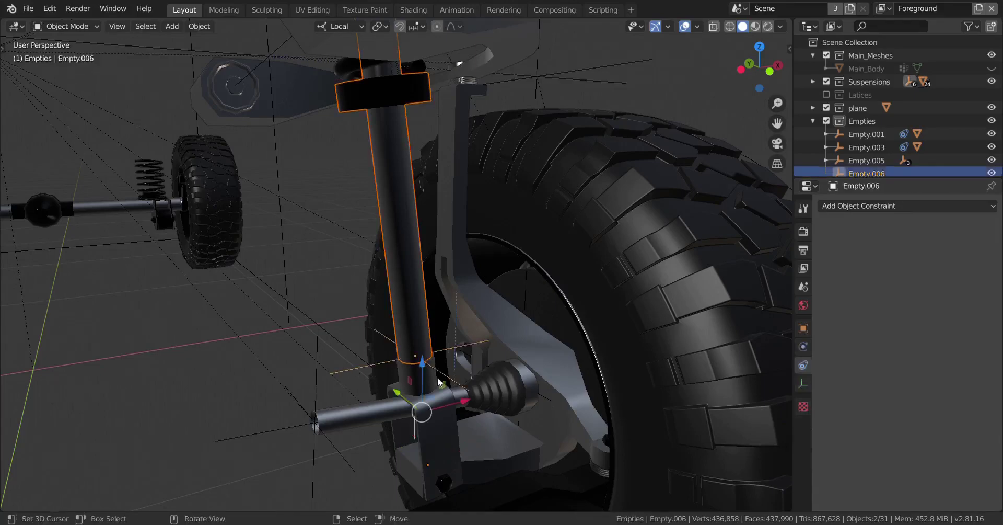
{"action": "scroll", "coordinate": [437, 377], "scroll_direction": "up", "scroll_amount": 3}
{"action": "scroll", "coordinate": [457, 407], "scroll_direction": "down", "scroll_amount": 2}
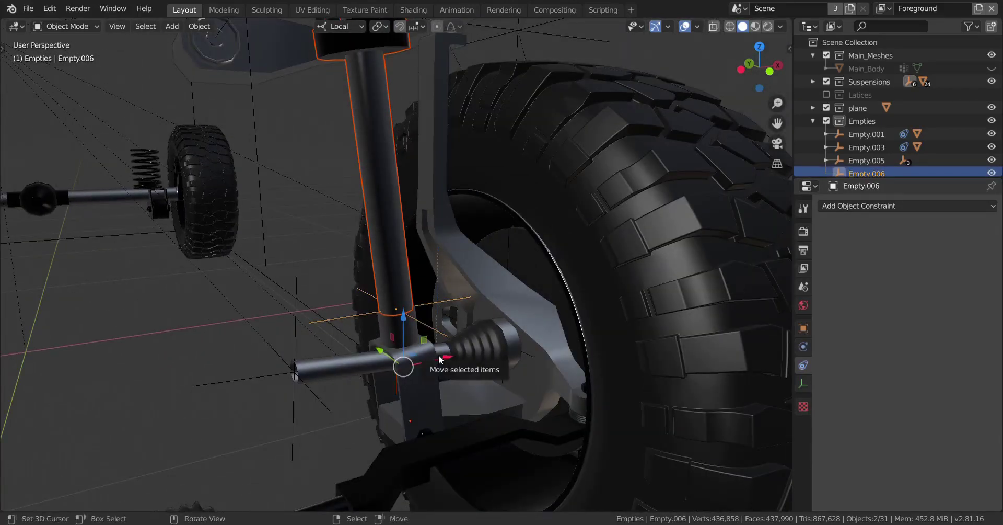
{"action": "scroll", "coordinate": [356, 337], "scroll_direction": "up", "scroll_amount": 2}
{"action": "left_click", "coordinate": [441, 459], "text": "shift"}
{"action": "scroll", "coordinate": [451, 381], "scroll_direction": "down", "scroll_amount": 2}
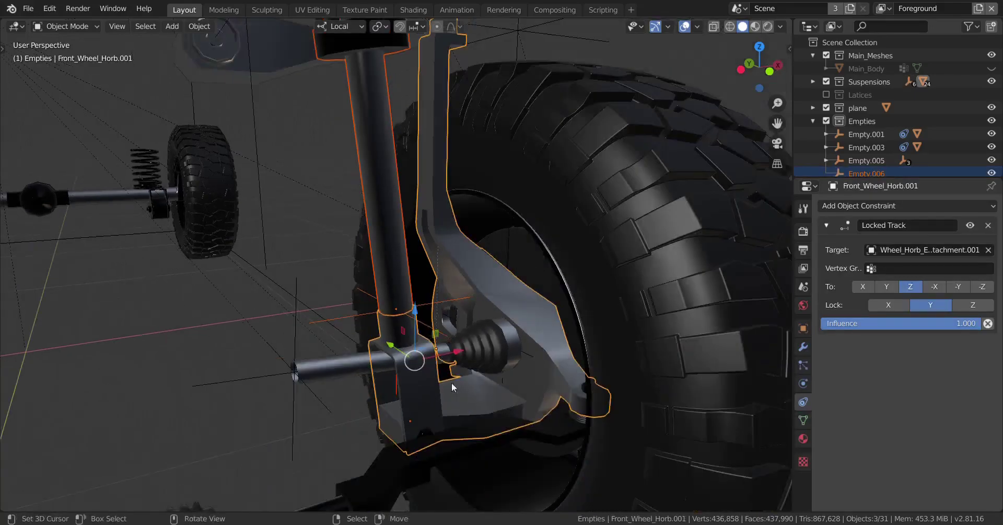
{"action": "key", "text": "ctrl+p"}
{"action": "left_click", "coordinate": [448, 396]}
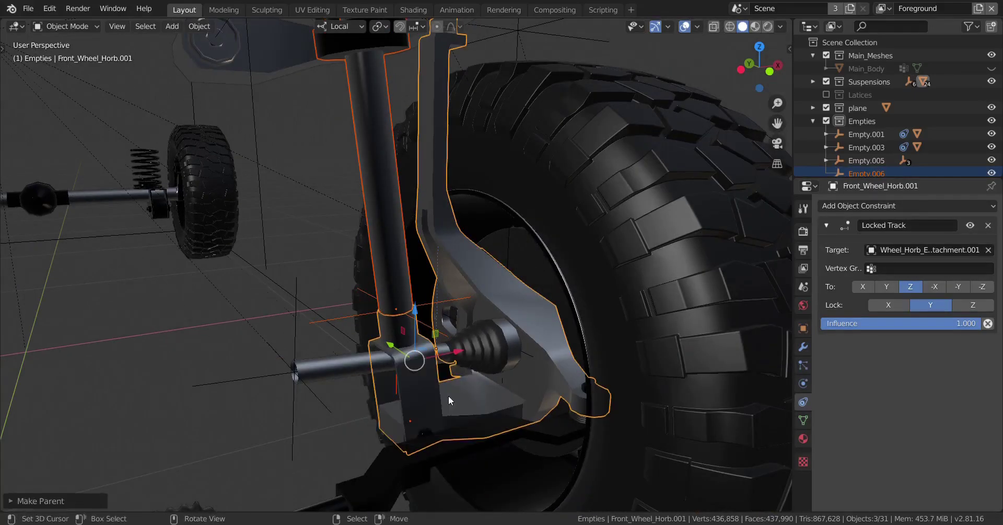
Reveal the hidden objects and hide the main body again to expose the front suspension.
{"action": "scroll", "coordinate": [468, 328], "scroll_direction": "down", "scroll_amount": 2}
{"action": "scroll", "coordinate": [492, 415], "scroll_direction": "down", "scroll_amount": 1}
{"action": "middle_click_drag", "start_coordinate": [468, 328], "coordinate": [428, 317], "text": "shift"}
{"action": "scroll", "coordinate": [446, 390], "scroll_direction": "down", "scroll_amount": 1}
{"action": "key", "text": "alt+h"}
{"action": "scroll", "coordinate": [503, 316], "scroll_direction": "up", "scroll_amount": 3}
{"action": "middle_click_drag", "start_coordinate": [453, 366], "coordinate": [499, 407], "text": "shift"}
{"action": "scroll", "coordinate": [416, 337], "scroll_direction": "up", "scroll_amount": 3}
{"action": "middle_click_drag", "start_coordinate": [494, 351], "coordinate": [504, 408], "text": "shift"}
{"action": "scroll", "coordinate": [507, 387], "scroll_direction": "up", "scroll_amount": 2}
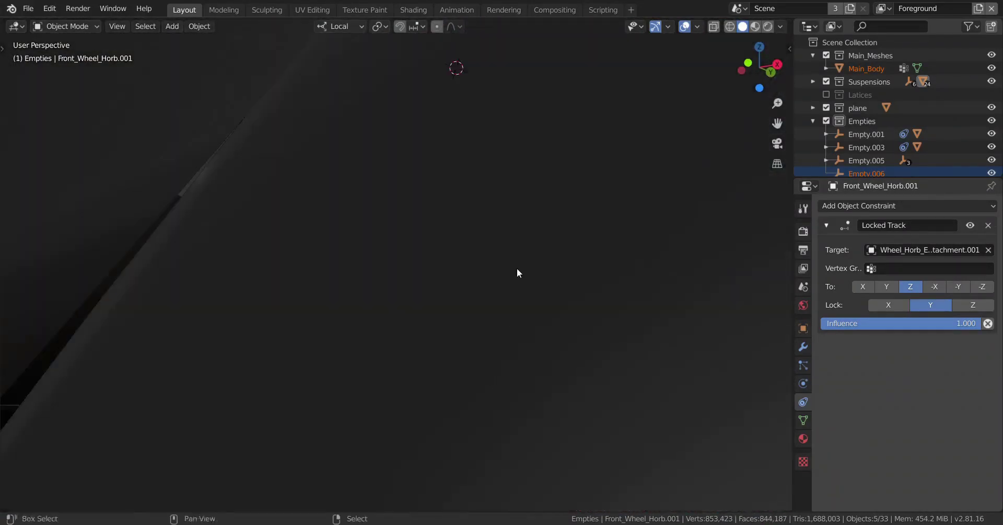
{"action": "scroll", "coordinate": [565, 350], "scroll_direction": "up", "scroll_amount": 2}
{"action": "middle_click_drag", "start_coordinate": [517, 268], "coordinate": [475, 365], "text": "shift"}
{"action": "middle_click_drag", "start_coordinate": [487, 328], "coordinate": [537, 311]}
{"action": "scroll", "coordinate": [496, 379], "scroll_direction": "down", "scroll_amount": 5}
{"action": "left_click", "coordinate": [456, 316]}
{"action": "key", "text": "h"}
Reveal the body and parent Empty.007 and the upper shock mesh to Main_Body using Object (Keep Transform).
{"action": "middle_click_drag", "start_coordinate": [615, 352], "coordinate": [487, 315], "text": "shift"}
{"action": "right_click", "coordinate": [545, 172], "text": "shift"}
{"action": "scroll", "coordinate": [524, 302], "scroll_direction": "down", "scroll_amount": 5}
{"action": "scroll", "coordinate": [502, 308], "scroll_direction": "down", "scroll_amount": 2}
{"action": "key", "text": "alt+h"}
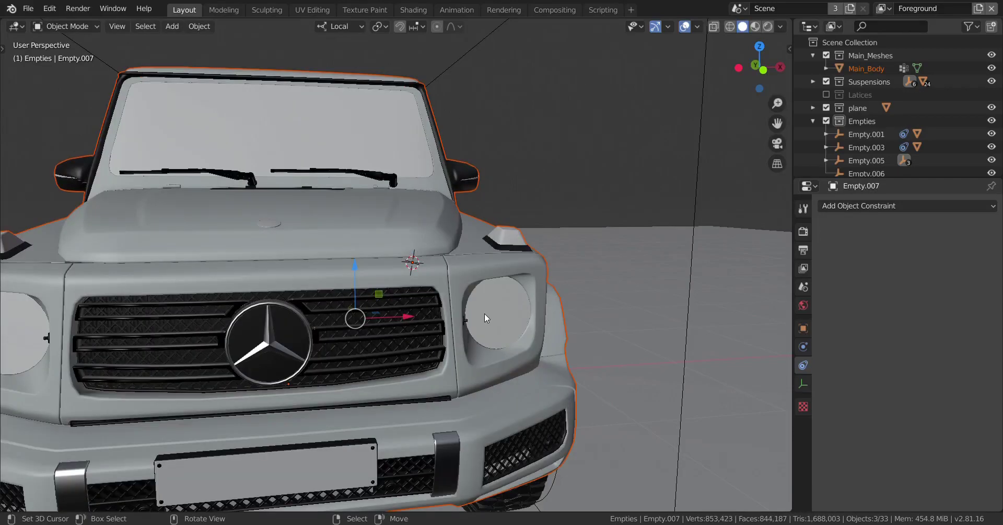
{"action": "key", "text": "shift+z"}
{"action": "middle_click_drag", "start_coordinate": [407, 299], "coordinate": [447, 309]}
{"action": "scroll", "coordinate": [411, 299], "scroll_direction": "down", "scroll_amount": 5}
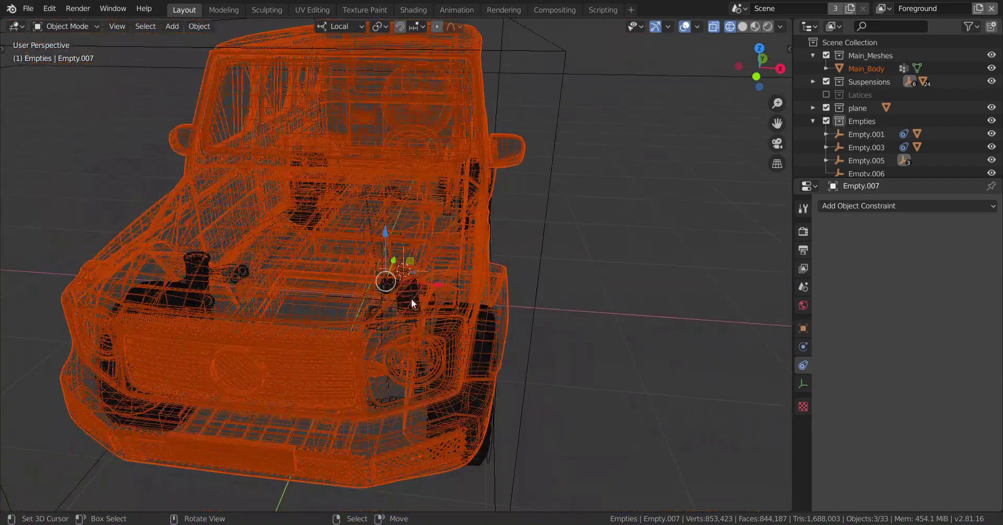
{"action": "key", "text": "shift+z"}
{"action": "mouse_move", "coordinate": [366, 325]}
{"action": "middle_mouse_down"}
{"action": "mouse_move", "coordinate": [364, 308]}
{"action": "mouse_move", "coordinate": [399, 297]}
{"action": "middle_mouse_up"}
{"action": "right_click", "coordinate": [412, 234], "text": "shift"}
{"action": "scroll", "coordinate": [500, 300], "scroll_direction": "up", "scroll_amount": 3}
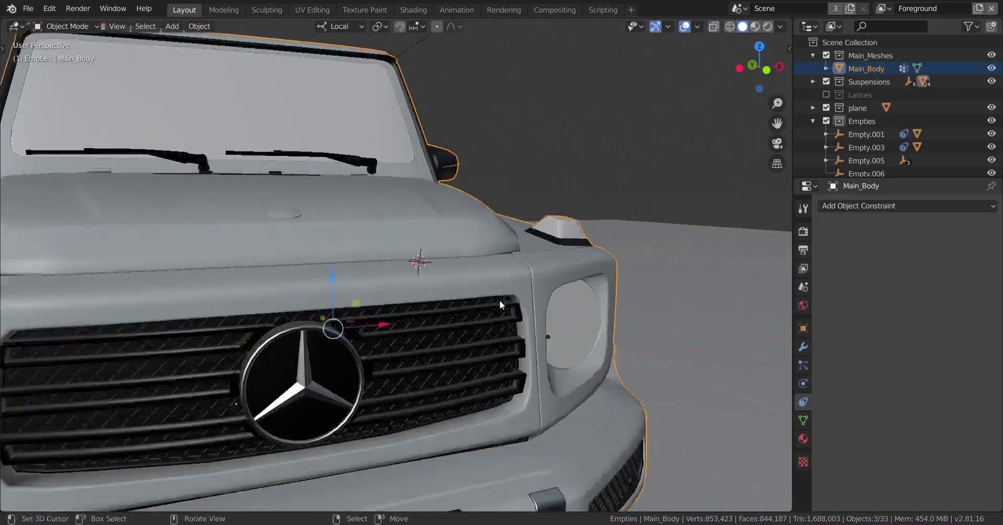
{"action": "middle_click_drag", "start_coordinate": [500, 300], "coordinate": [357, 256]}
{"action": "middle_click_drag", "start_coordinate": [406, 277], "coordinate": [426, 342]}
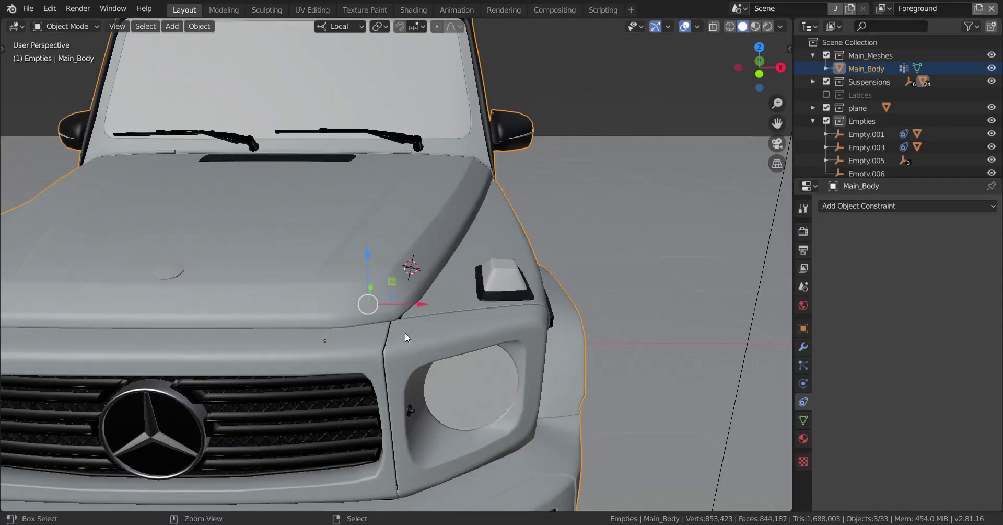
{"action": "key", "text": "ctrl+p"}
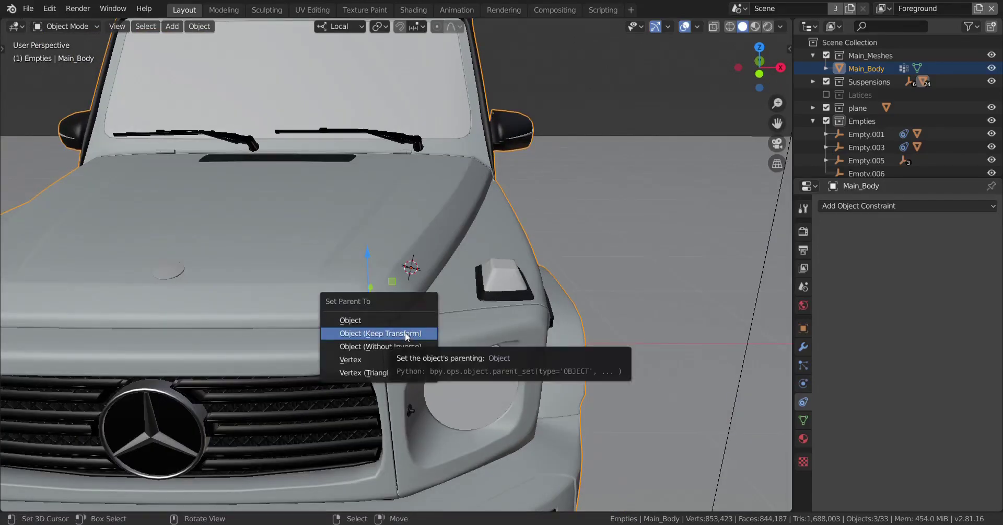
{"action": "left_click", "coordinate": [389, 334]}
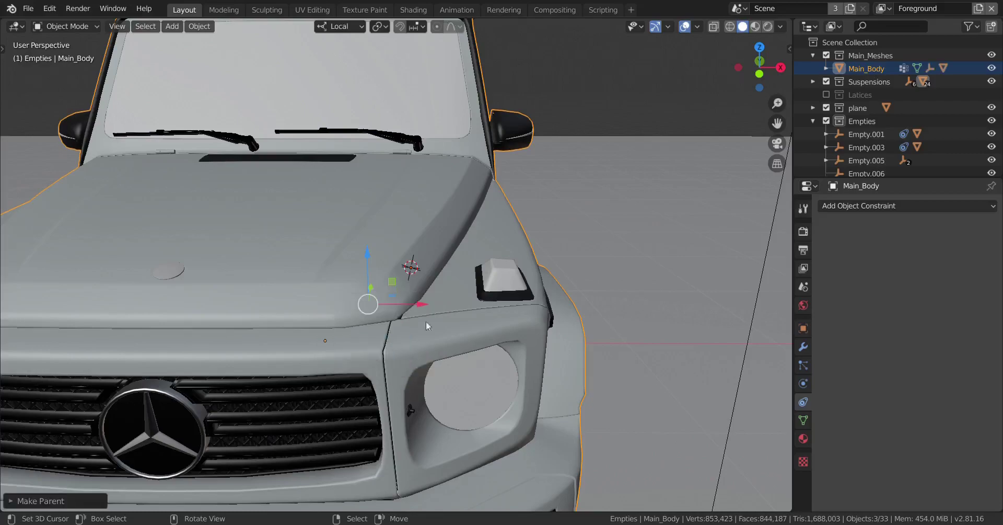
Try moving the main body to test how the parented suspension parts follow it.
{"action": "scroll", "coordinate": [392, 256], "scroll_direction": "down", "scroll_amount": 6}
{"action": "key", "text": "g"}
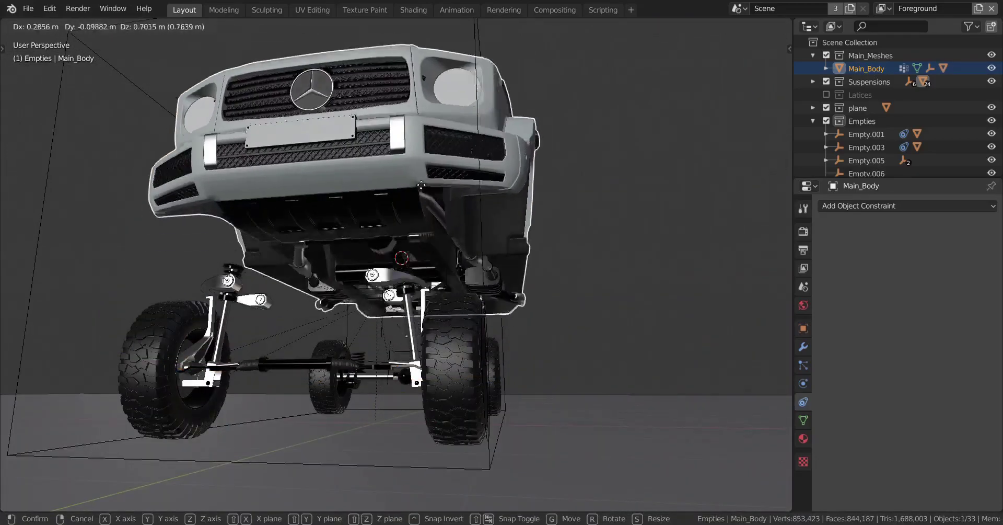
{"action": "key", "text": "Escape"}
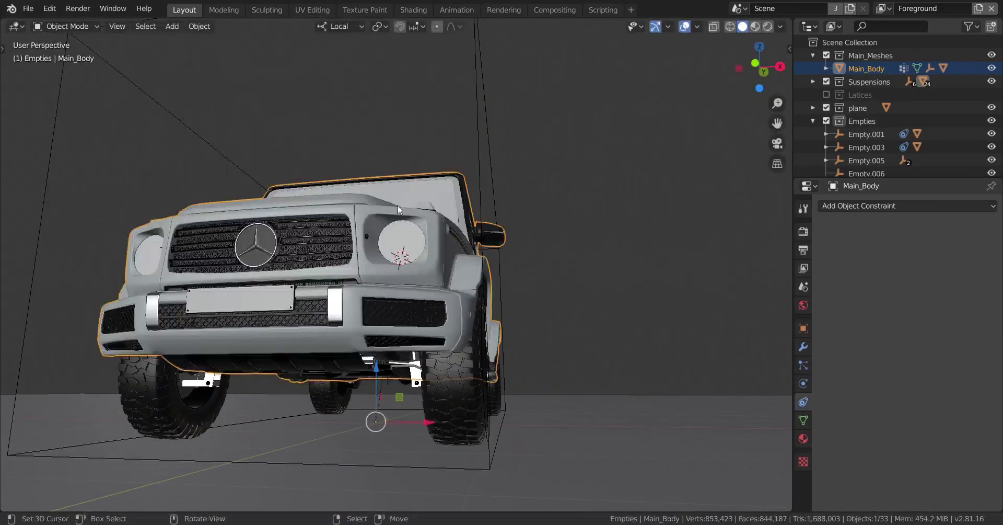
Try lifting the main body while viewing the front wheel area to check its attached suspension parts.
{"action": "scroll", "coordinate": [384, 297], "scroll_direction": "up", "scroll_amount": 6}
{"action": "key", "text": "g"}
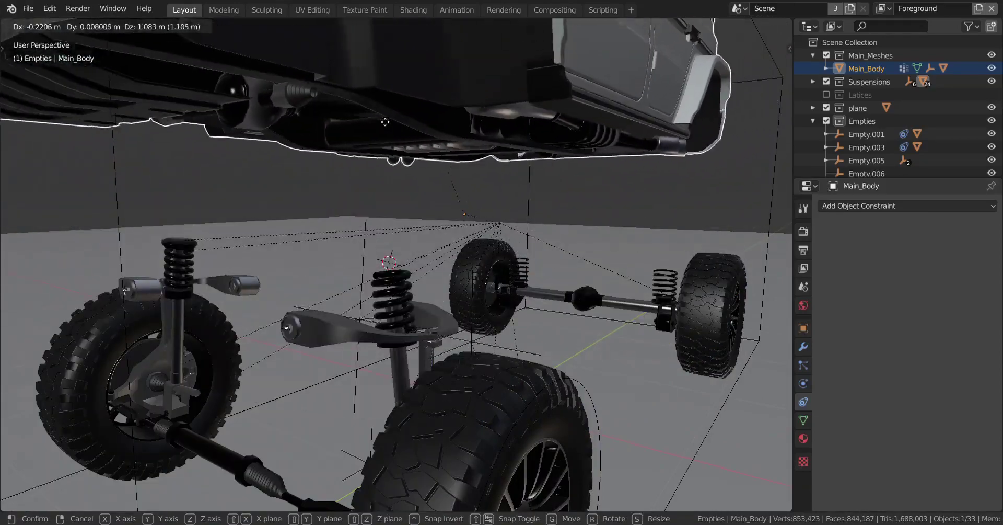
{"action": "key", "text": "Escape"}
{"action": "middle_click_drag", "start_coordinate": [400, 246], "coordinate": [406, 209]}
{"action": "key", "text": "g"}
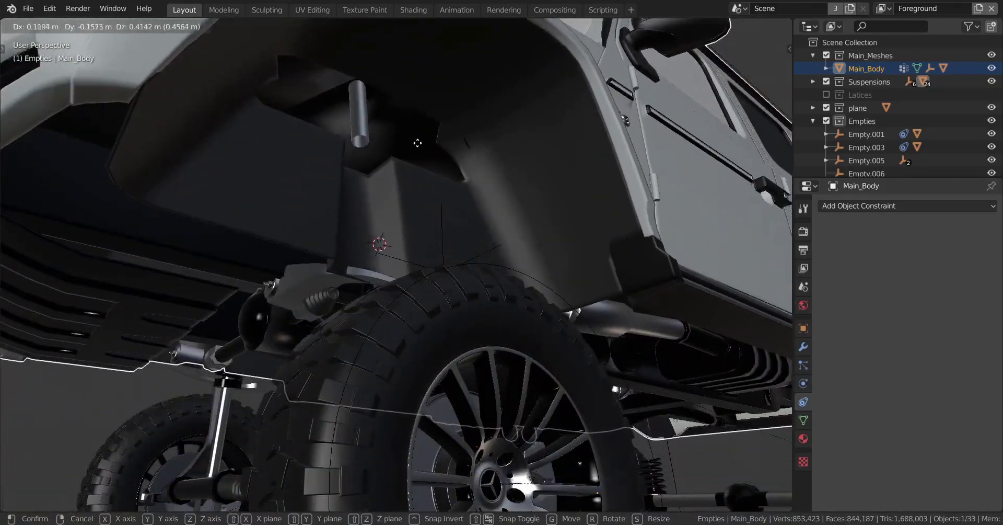
{"action": "key", "text": "Escape"}
Hide the main body and select the lower shock shaft, front_suspension_ spring_and_shaft.003.
{"action": "middle_click_drag", "start_coordinate": [402, 334], "coordinate": [422, 274]}
{"action": "scroll", "coordinate": [396, 369], "scroll_direction": "down", "scroll_amount": 5}
{"action": "key", "text": "h"}
{"action": "scroll", "coordinate": [386, 304], "scroll_direction": "up", "scroll_amount": 5}
{"action": "scroll", "coordinate": [422, 274], "scroll_direction": "down", "scroll_amount": 3}
{"action": "middle_click_drag", "start_coordinate": [438, 363], "coordinate": [413, 379]}
{"action": "scroll", "coordinate": [437, 284], "scroll_direction": "up", "scroll_amount": 2}
{"action": "left_click", "coordinate": [430, 331]}
{"action": "scroll", "coordinate": [423, 334], "scroll_direction": "down", "scroll_amount": 4}
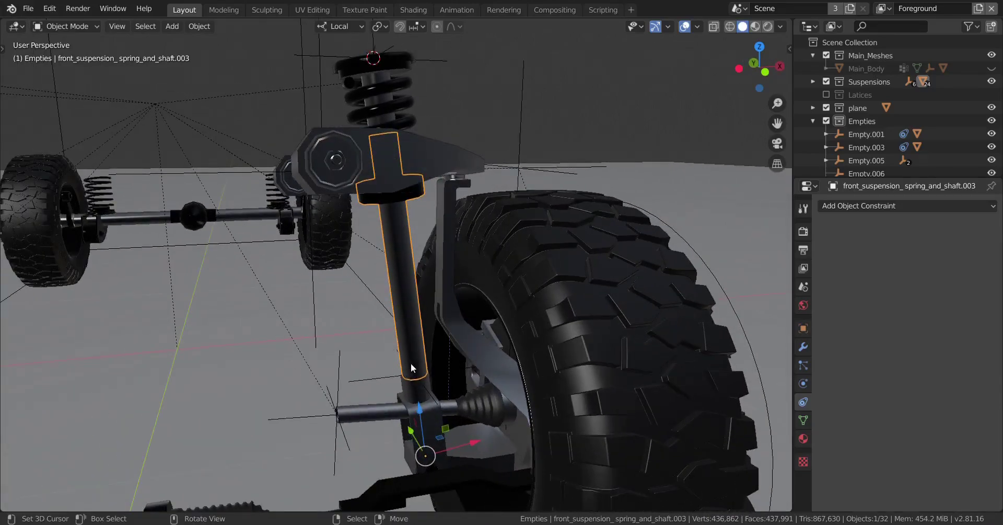
Snap the 3D cursor to the selected vertices at the shaft's lower end in Edit Mode.
{"action": "scroll", "coordinate": [411, 363], "scroll_direction": "up", "scroll_amount": 7}
{"action": "key", "text": "Tab"}
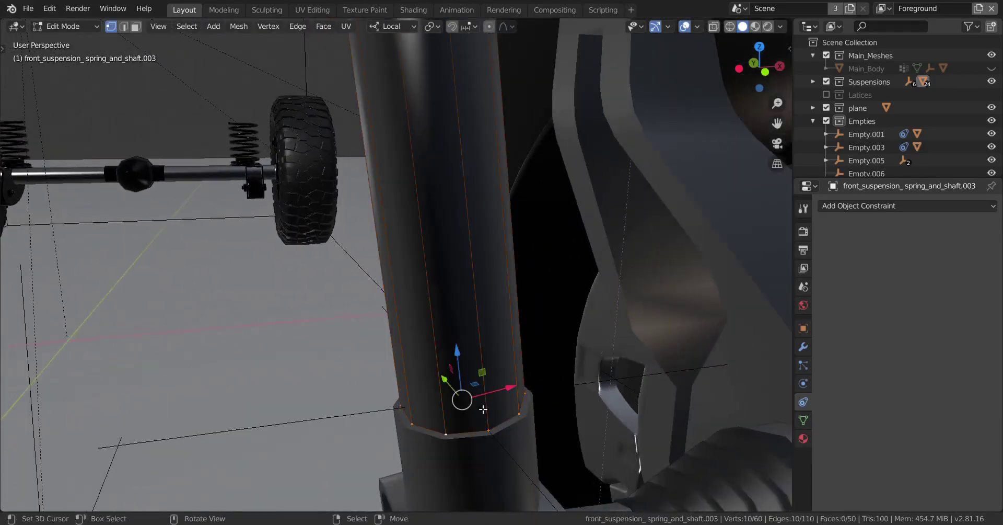
{"action": "key", "text": "shift+s"}
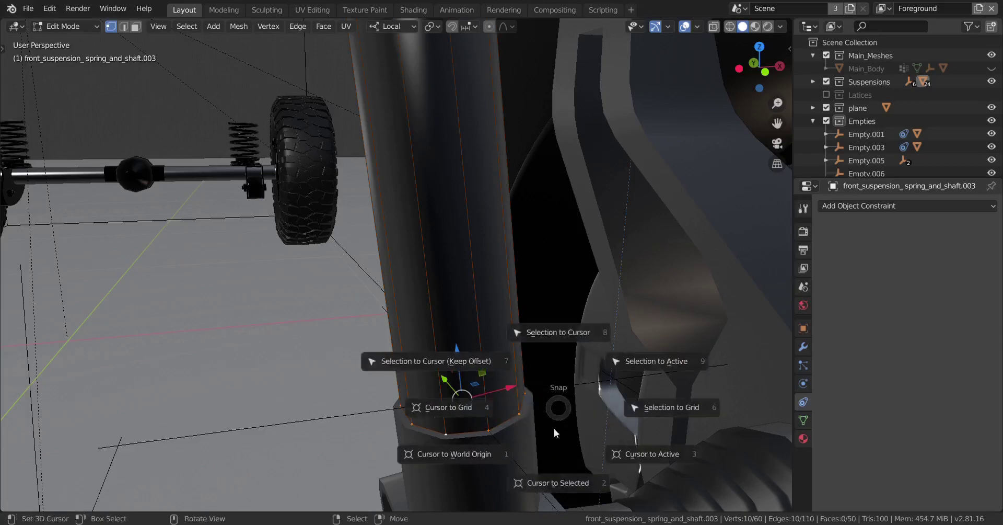
{"action": "left_click", "coordinate": [558, 482]}
{"action": "key", "text": "Tab"}
Set the shock shaft's origin to the 3D cursor at its lower end.
{"action": "key", "text": "F3"}
{"action": "type", "text": "Set Origin"}
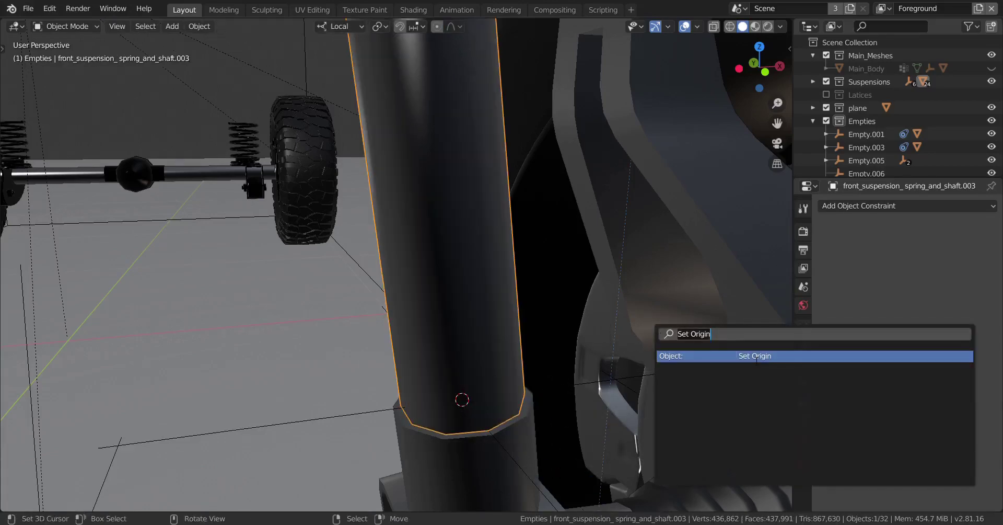
{"action": "left_click", "coordinate": [756, 357]}
{"action": "left_click", "coordinate": [699, 358]}
{"action": "scroll", "coordinate": [627, 332], "scroll_direction": "down", "scroll_amount": 8}
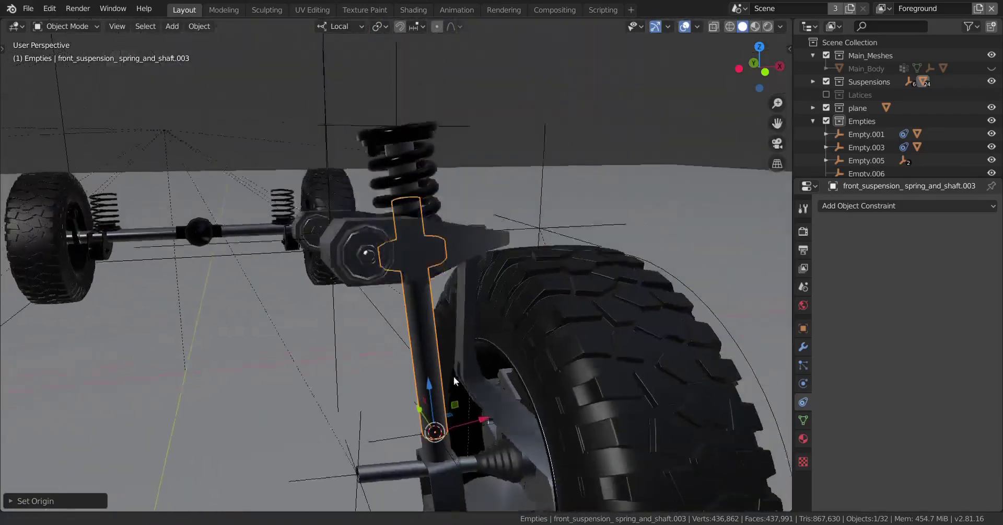
Examine Empty.007 and the upper shock mesh above the lower shaft.
{"action": "middle_click_drag", "start_coordinate": [453, 375], "coordinate": [452, 310]}
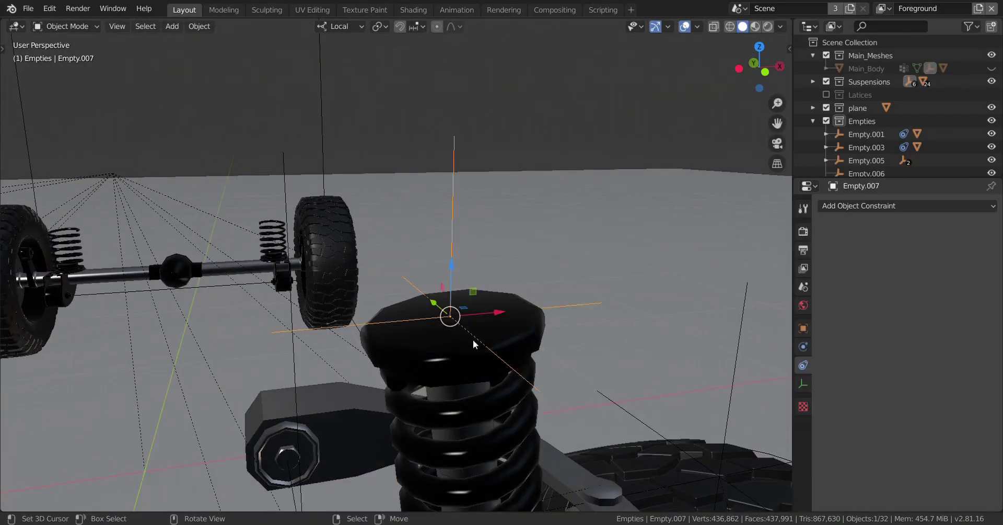
{"action": "right_click", "coordinate": [519, 326]}
{"action": "scroll", "coordinate": [515, 342], "scroll_direction": "down", "scroll_amount": 4}
{"action": "middle_click_drag", "start_coordinate": [505, 417], "coordinate": [510, 347], "text": "shift"}
{"action": "scroll", "coordinate": [510, 349], "scroll_direction": "up", "scroll_amount": 3}
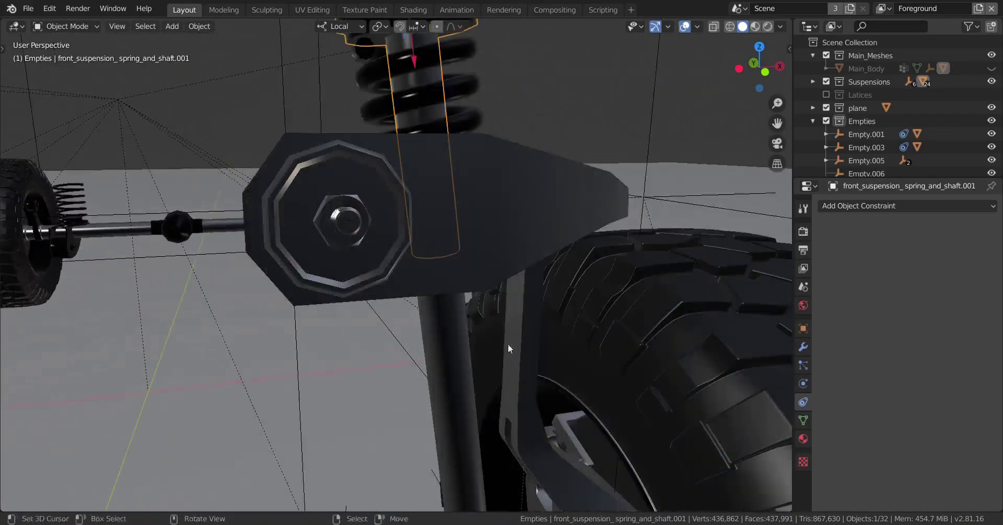
{"action": "middle_click_drag", "start_coordinate": [490, 471], "coordinate": [470, 252], "text": "shift"}
{"action": "scroll", "coordinate": [470, 256], "scroll_direction": "up", "scroll_amount": 2}
{"action": "middle_click_drag", "start_coordinate": [479, 358], "coordinate": [484, 349]}
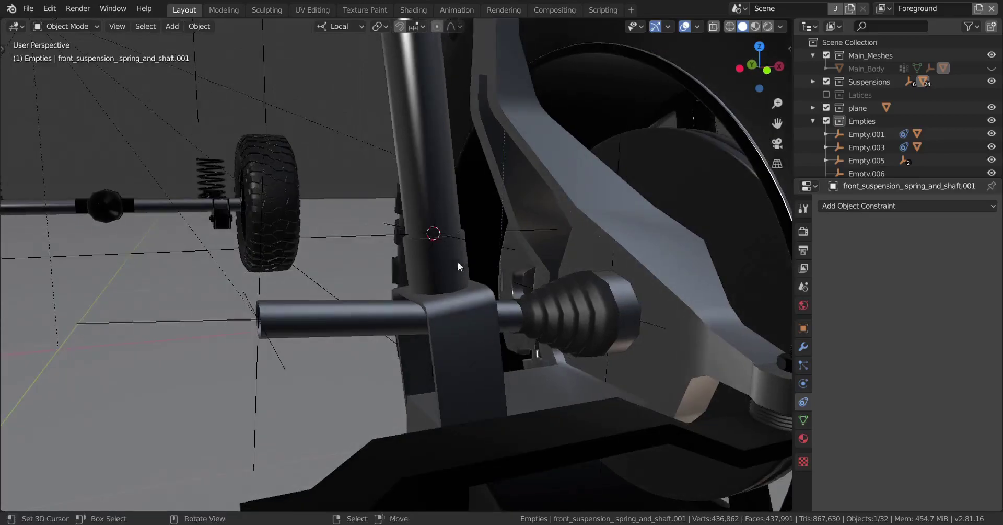
Add a Track To constraint to the lower shock shaft, front_suspension_ spring_and_shaft.003.
{"action": "right_click", "coordinate": [440, 211]}
{"action": "scroll", "coordinate": [440, 207], "scroll_direction": "down", "scroll_amount": 3}
{"action": "middle_click_drag", "start_coordinate": [440, 205], "coordinate": [442, 322], "text": "shift"}
{"action": "scroll", "coordinate": [442, 323], "scroll_direction": "up", "scroll_amount": 1}
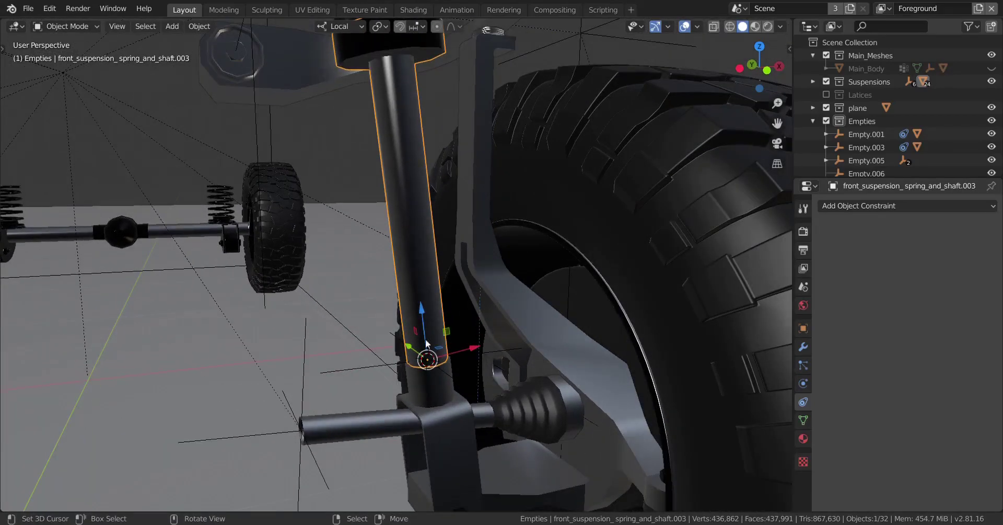
{"action": "left_click", "coordinate": [930, 206]}
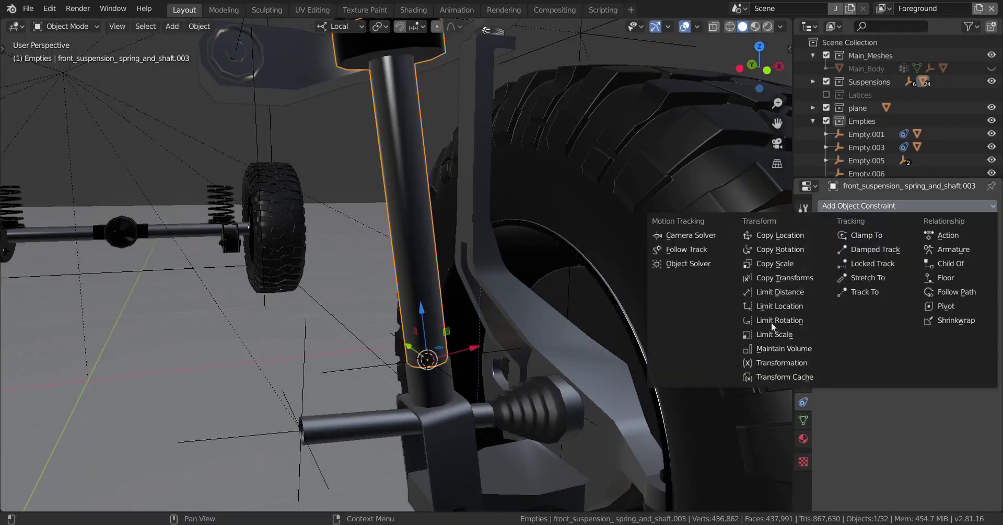
{"action": "left_click", "coordinate": [872, 291]}
Set the Track To constraint's target to Empty.007 at the top of the shock.
{"action": "scroll", "coordinate": [572, 371], "scroll_direction": "down", "scroll_amount": 4}
{"action": "scroll", "coordinate": [572, 371], "scroll_direction": "up", "scroll_amount": 2}
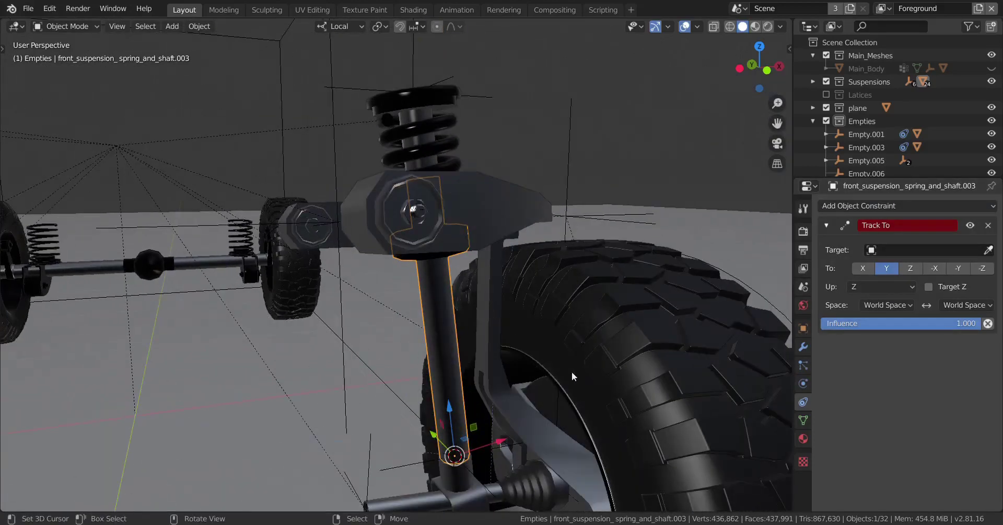
{"action": "middle_click_drag", "start_coordinate": [571, 371], "coordinate": [559, 362]}
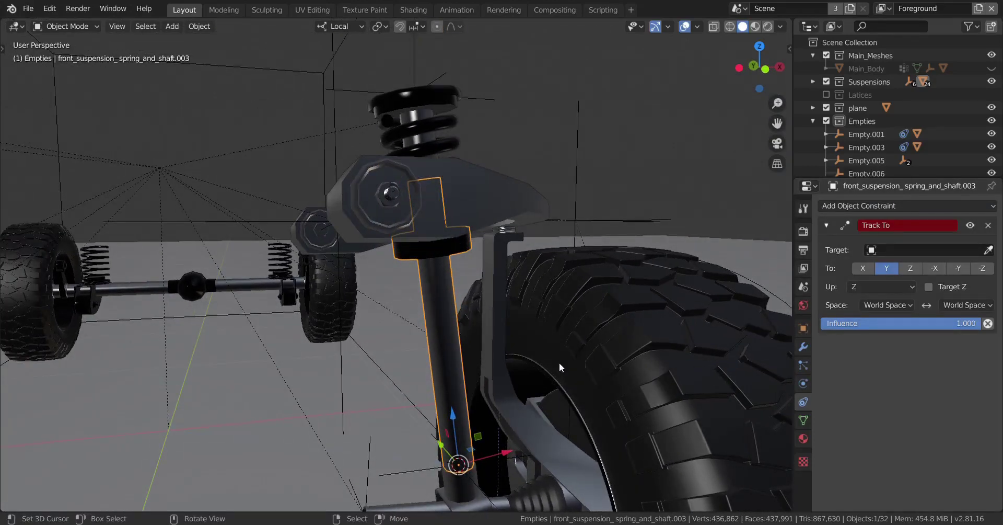
{"action": "scroll", "coordinate": [559, 362], "scroll_direction": "down", "scroll_amount": 4}
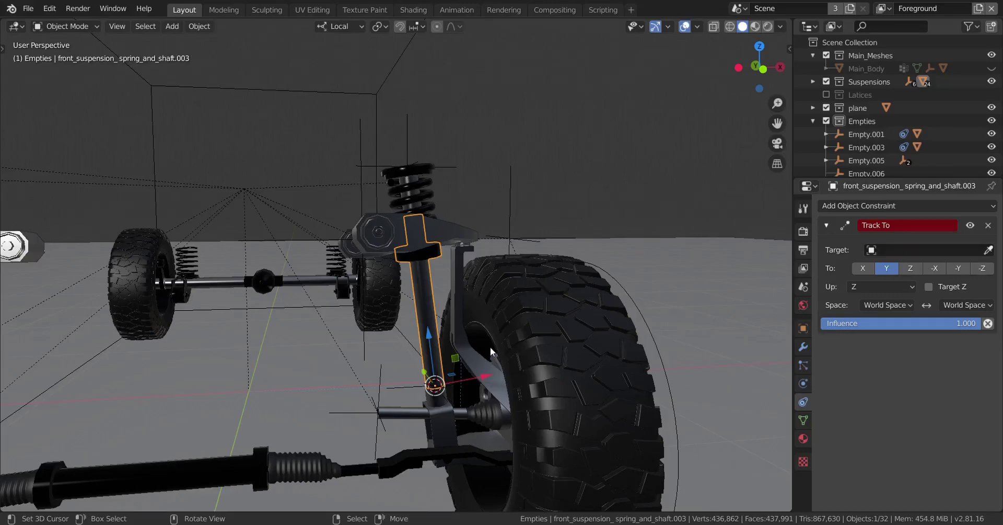
{"action": "middle_click_drag", "start_coordinate": [490, 346], "coordinate": [471, 360]}
{"action": "scroll", "coordinate": [500, 335], "scroll_direction": "up", "scroll_amount": 3}
{"action": "left_click", "coordinate": [988, 249]}
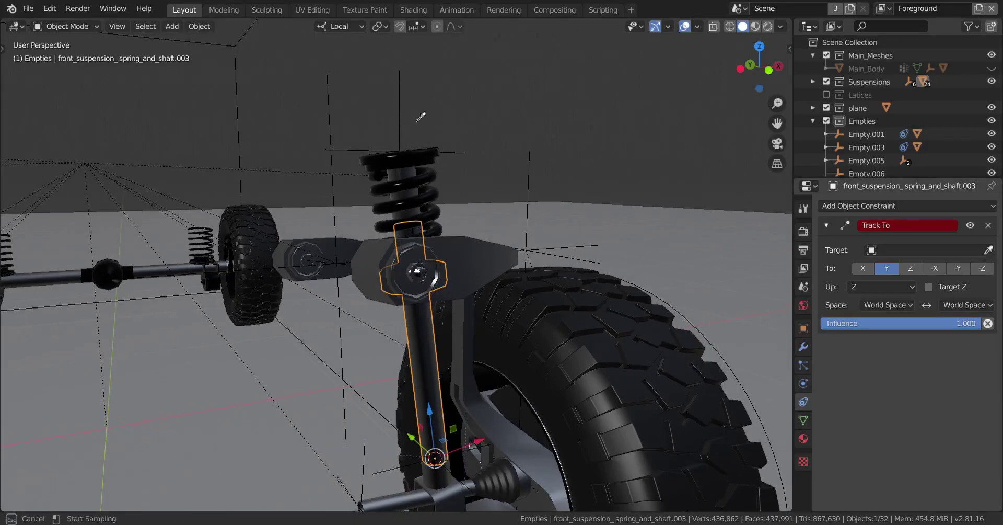
{"action": "left_click", "coordinate": [408, 90]}
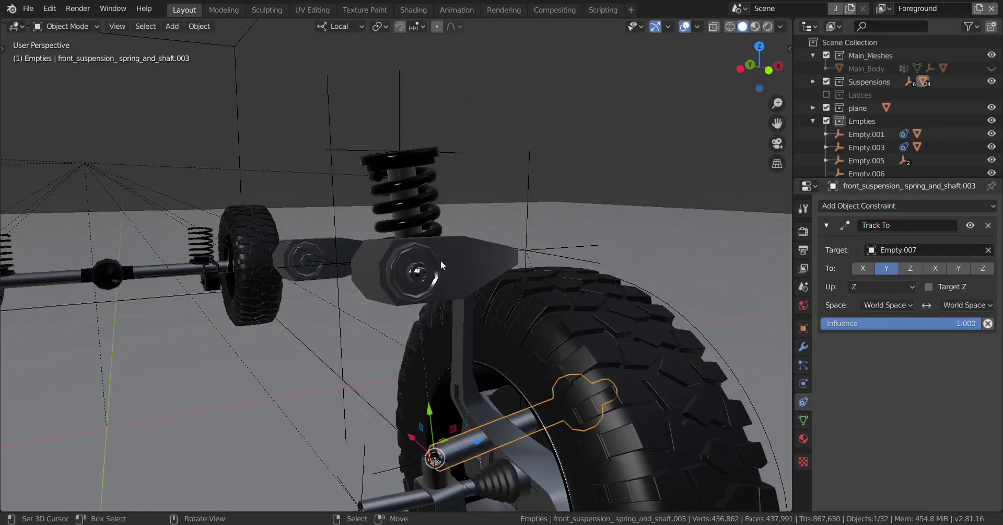
Set the Track To constraint's To axis to Z.
{"action": "middle_click_drag", "start_coordinate": [441, 260], "coordinate": [467, 302]}
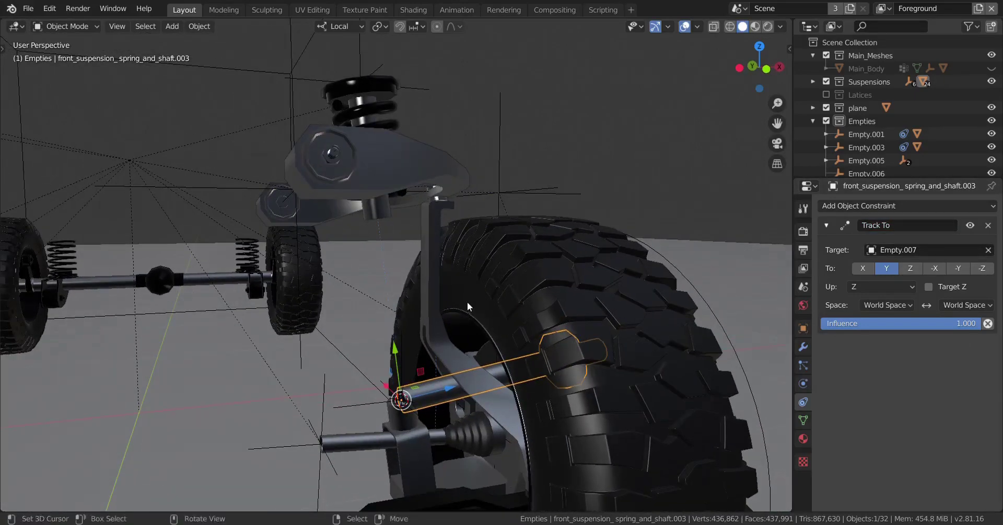
{"action": "left_click", "coordinate": [918, 269]}
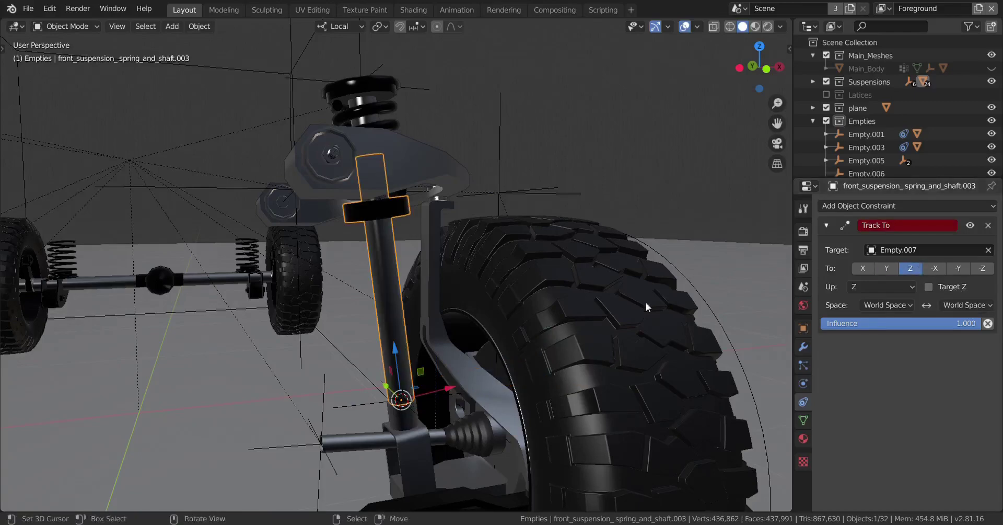
{"action": "middle_click_drag", "start_coordinate": [646, 303], "coordinate": [634, 306]}
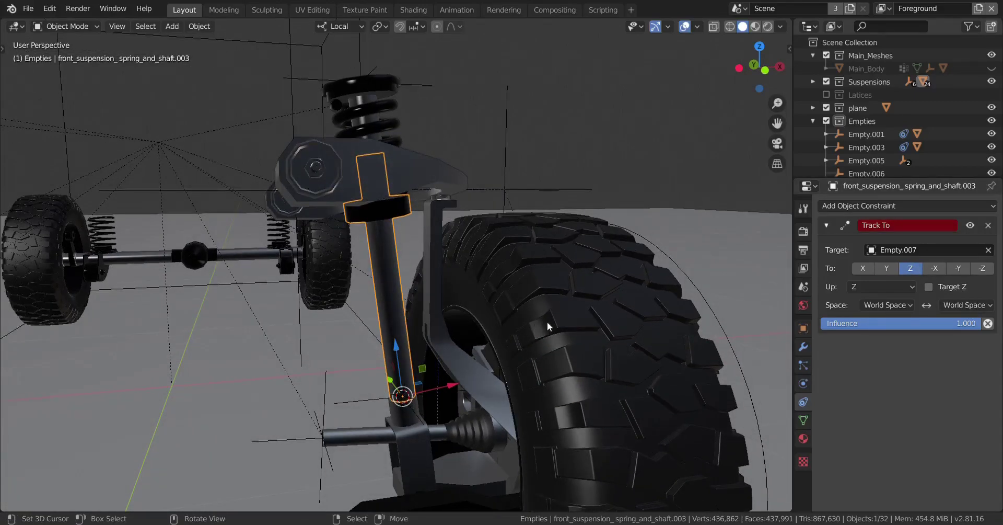
Try X and Y as the Track To constraint's Up axis, then return it to Z.
{"action": "left_click", "coordinate": [888, 285]}
{"action": "left_click", "coordinate": [864, 303]}
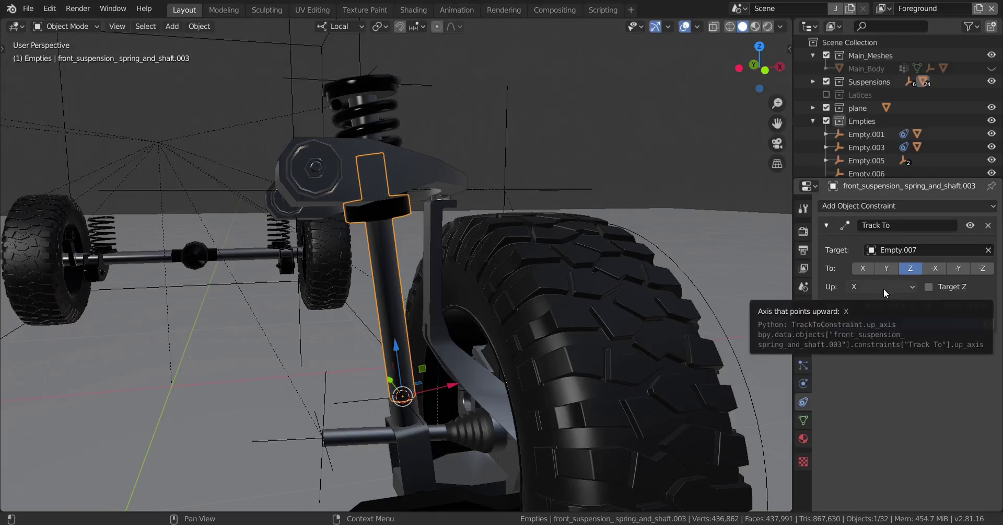
{"action": "left_click", "coordinate": [882, 289]}
{"action": "left_click", "coordinate": [868, 314]}
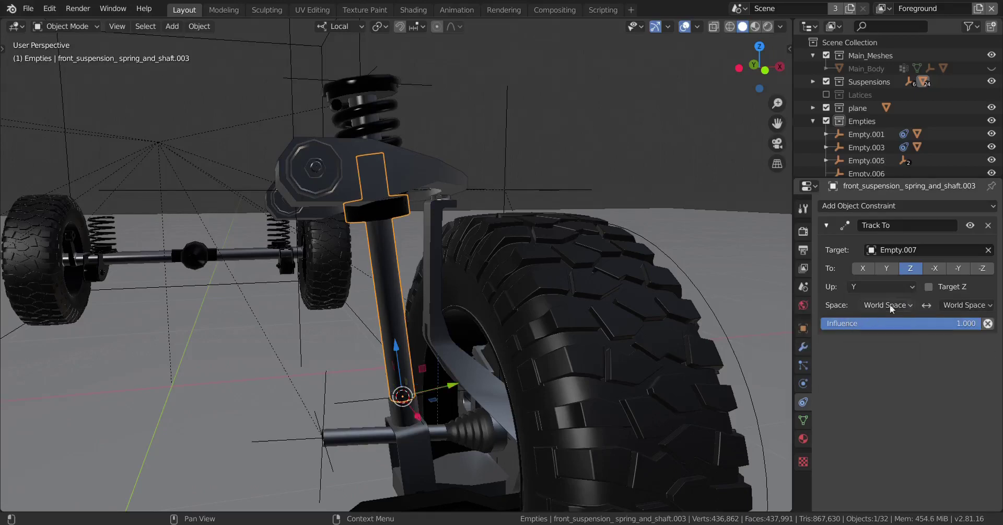
{"action": "left_click", "coordinate": [883, 290]}
{"action": "left_click", "coordinate": [866, 328]}
Try the other To axes, including Y and -Z, on the Track To constraint and return to Z.
{"action": "middle_click_drag", "start_coordinate": [513, 343], "coordinate": [547, 350]}
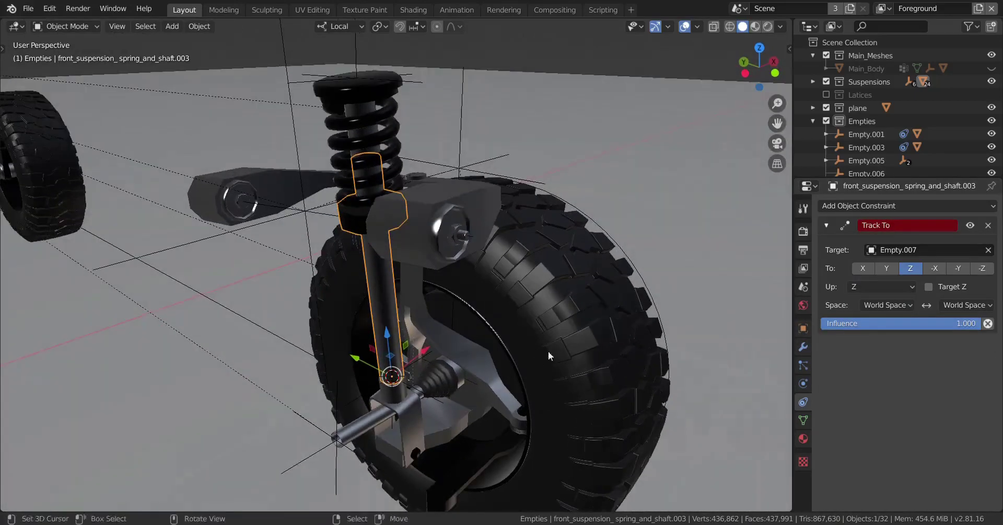
{"action": "left_click", "coordinate": [861, 268]}
{"action": "left_click", "coordinate": [911, 268]}
{"action": "left_click", "coordinate": [888, 269]}
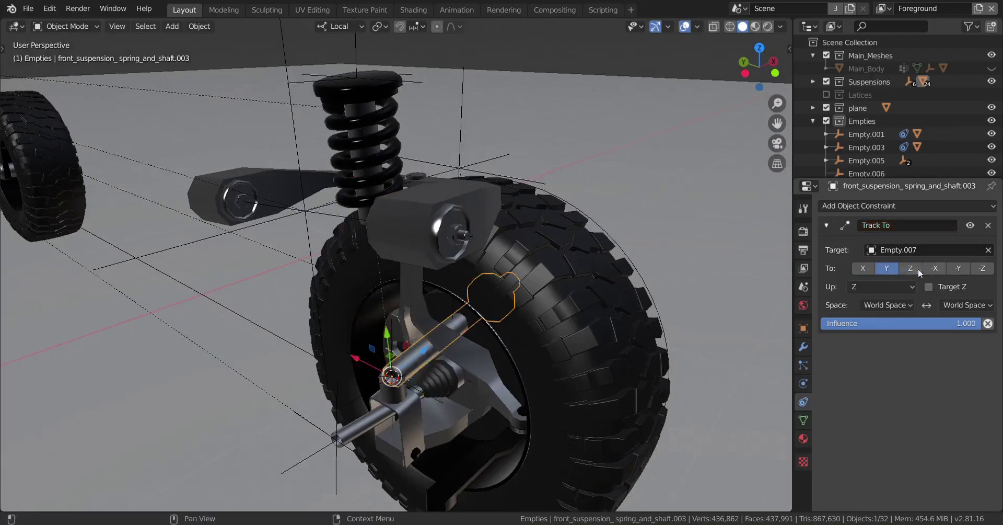
{"action": "left_click", "coordinate": [935, 268]}
{"action": "left_click", "coordinate": [956, 268]}
{"action": "left_click", "coordinate": [978, 268]}
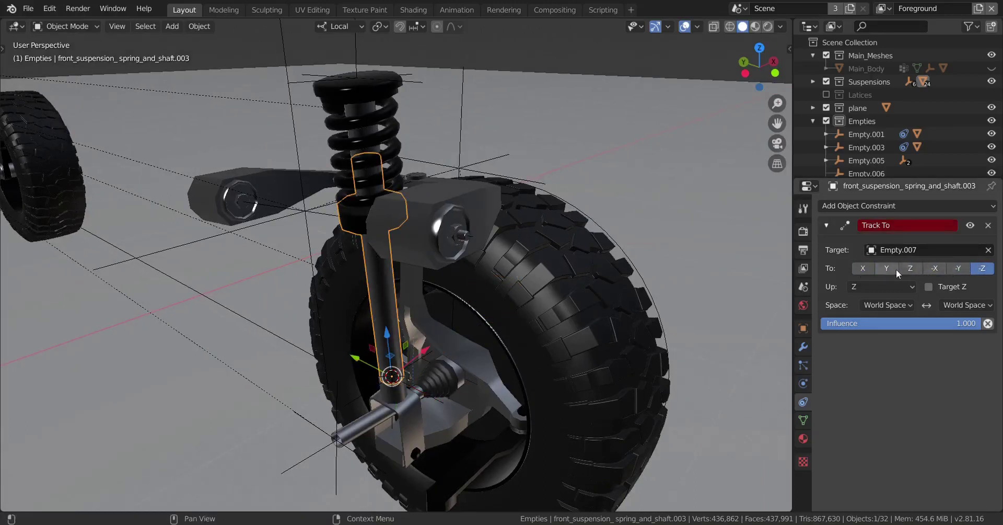
{"action": "middle_click_drag", "start_coordinate": [607, 322], "coordinate": [719, 291]}
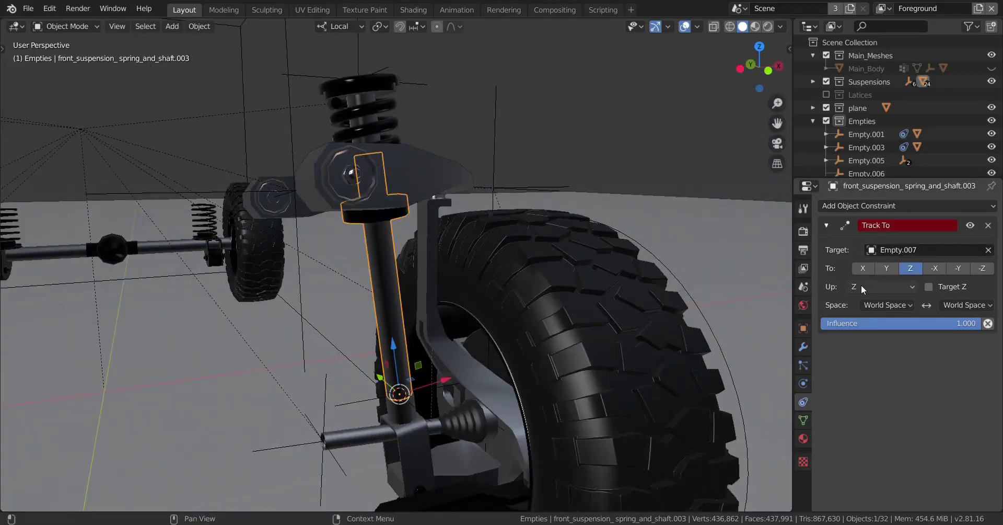
Set the Track To constraint's Up axis to X.
{"action": "left_click", "coordinate": [888, 287]}
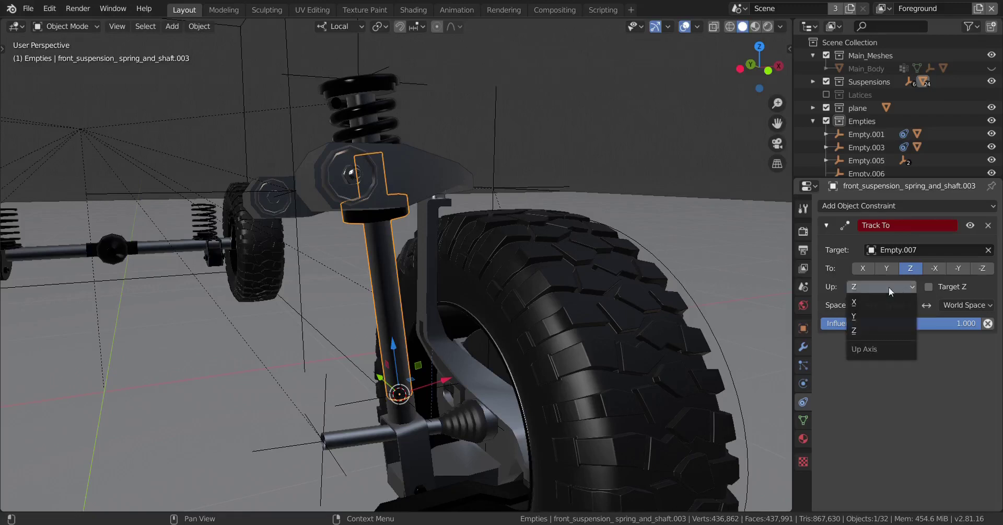
{"action": "left_click", "coordinate": [879, 283]}
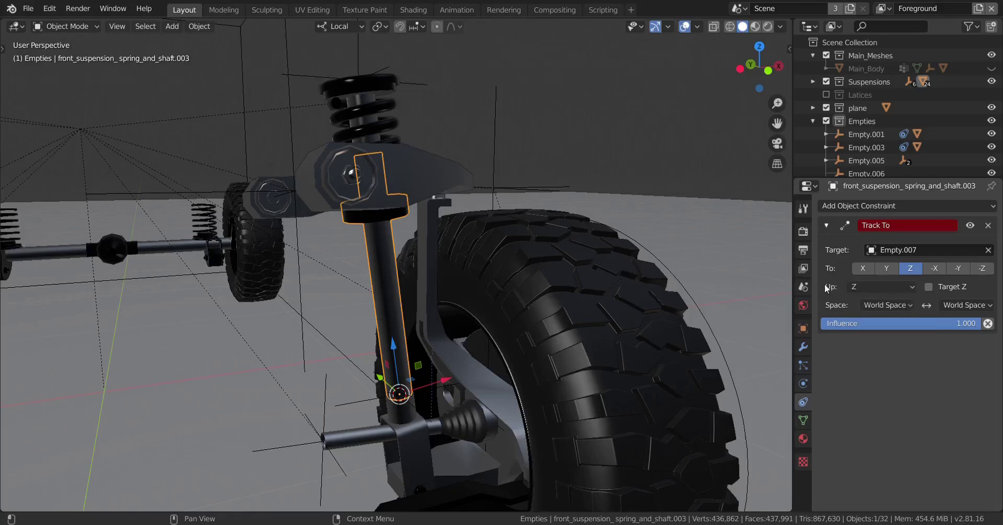
{"action": "left_click", "coordinate": [897, 285]}
{"action": "left_click", "coordinate": [878, 288]}
{"action": "left_click", "coordinate": [901, 281]}
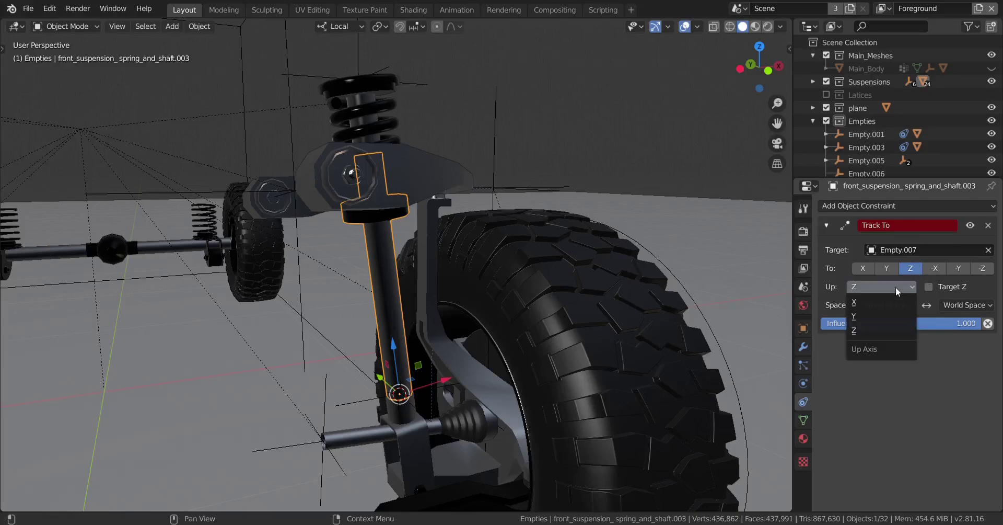
{"action": "left_click", "coordinate": [868, 306]}
{"action": "mouse_move", "coordinate": [681, 330]}
{"action": "middle_mouse_down"}
{"action": "mouse_move", "coordinate": [597, 348]}
{"action": "mouse_move", "coordinate": [681, 333]}
{"action": "middle_mouse_up"}
{"action": "scroll", "coordinate": [597, 348], "scroll_direction": "up", "scroll_amount": 1}
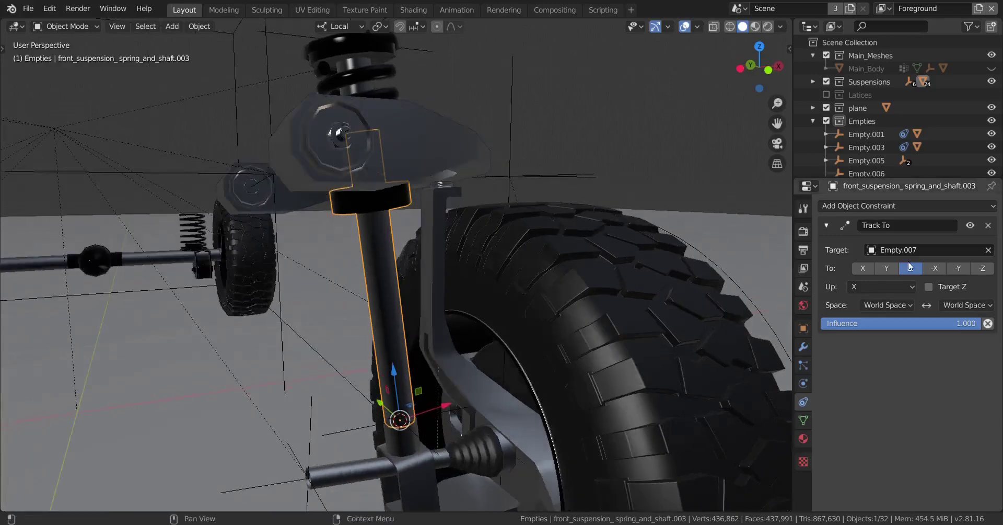
{"action": "scroll", "coordinate": [509, 325], "scroll_direction": "down", "scroll_amount": 3}
{"action": "middle_click_drag", "start_coordinate": [503, 323], "coordinate": [481, 310]}
{"action": "scroll", "coordinate": [474, 294], "scroll_direction": "up", "scroll_amount": 1}
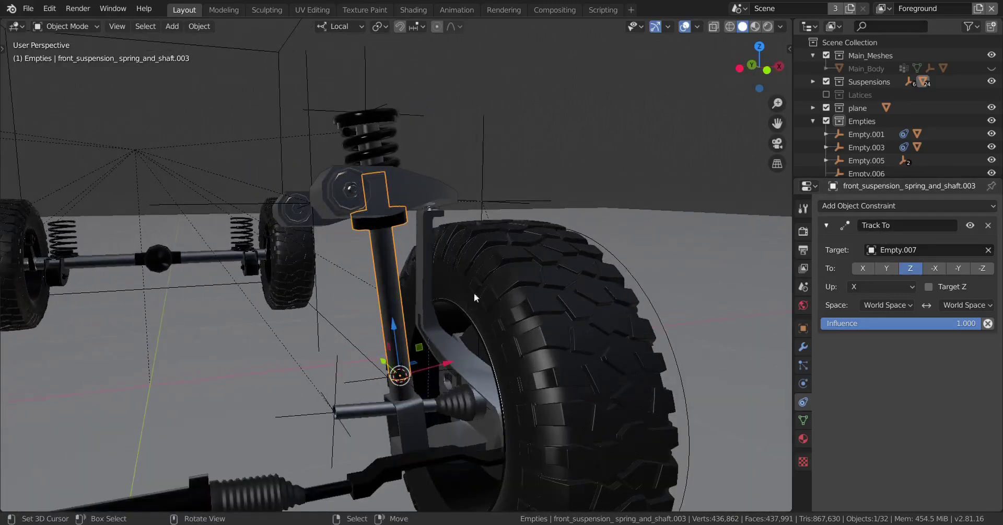
Try moving Empty.007 away from the shock's top to test how the lower shaft tracks it.
{"action": "middle_click_drag", "start_coordinate": [489, 245], "coordinate": [574, 298], "text": "shift"}
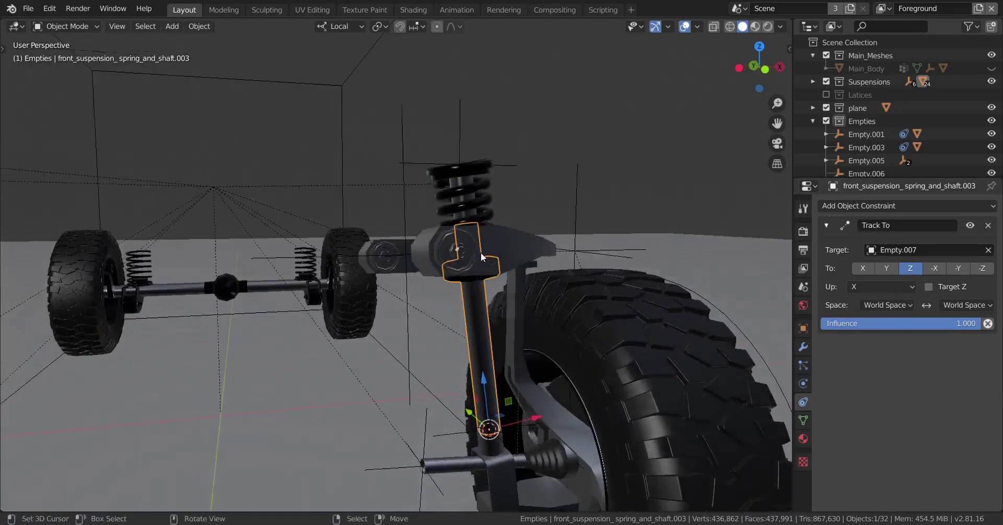
{"action": "left_click", "coordinate": [458, 147]}
{"action": "key", "text": "g"}
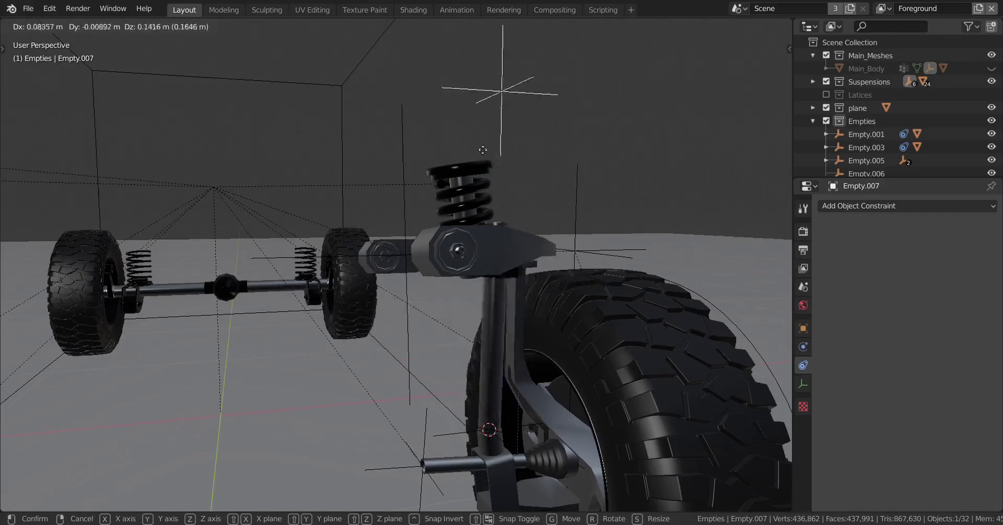
{"action": "right_click", "coordinate": [493, 255]}
{"action": "middle_click_drag", "start_coordinate": [493, 257], "coordinate": [509, 319]}
{"action": "key", "text": "g"}
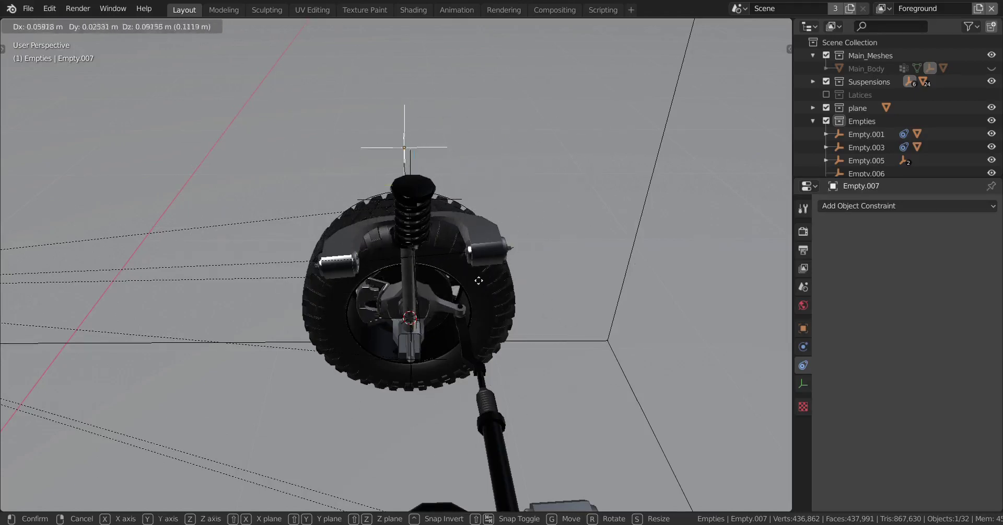
{"action": "left_click", "coordinate": [479, 280]}
{"action": "mouse_move", "coordinate": [479, 280]}
{"action": "middle_mouse_down"}
{"action": "mouse_move", "coordinate": [426, 271]}
{"action": "mouse_move", "coordinate": [529, 322]}
{"action": "mouse_move", "coordinate": [490, 332]}
{"action": "mouse_move", "coordinate": [421, 244]}
{"action": "mouse_move", "coordinate": [401, 340]}
{"action": "mouse_move", "coordinate": [435, 343]}
{"action": "mouse_move", "coordinate": [475, 312]}
{"action": "mouse_move", "coordinate": [470, 271]}
{"action": "middle_mouse_up"}
Set both the owner and target Space of the lower shaft's Track To constraint to Local Space.
{"action": "scroll", "coordinate": [460, 334], "scroll_direction": "down", "scroll_amount": 2}
{"action": "scroll", "coordinate": [434, 355], "scroll_direction": "down", "scroll_amount": 2}
{"action": "middle_click_drag", "start_coordinate": [457, 349], "coordinate": [499, 305], "text": "shift"}
{"action": "right_click", "coordinate": [426, 372]}
{"action": "scroll", "coordinate": [428, 360], "scroll_direction": "down", "scroll_amount": 3}
{"action": "scroll", "coordinate": [438, 322], "scroll_direction": "up", "scroll_amount": 4}
{"action": "left_click", "coordinate": [900, 304]}
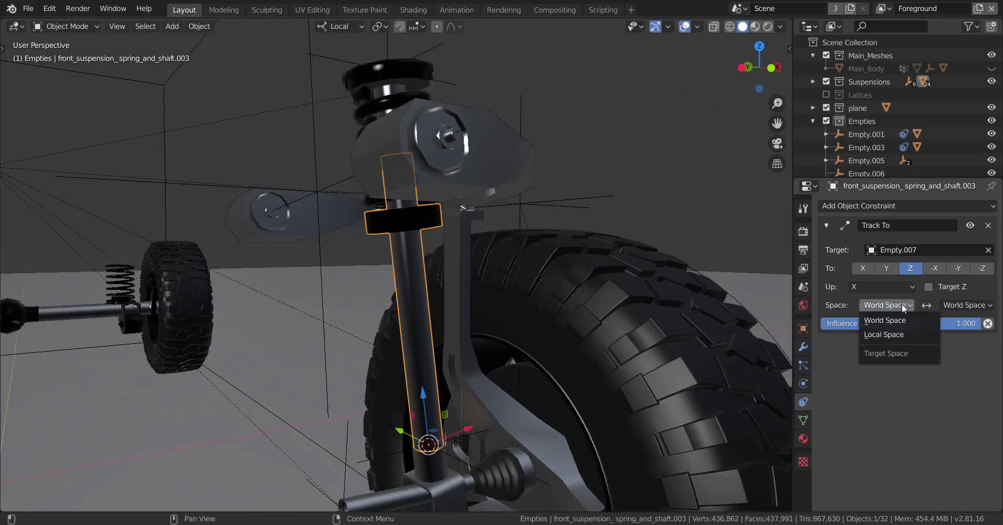
{"action": "left_click", "coordinate": [891, 335]}
{"action": "left_click", "coordinate": [964, 305]}
{"action": "left_click", "coordinate": [948, 330]}
Add a cube mesh at the 3D cursor to demonstrate transform axes.
{"action": "scroll", "coordinate": [505, 312], "scroll_direction": "down", "scroll_amount": 2}
{"action": "middle_click_drag", "start_coordinate": [492, 314], "coordinate": [500, 312]}
{"action": "scroll", "coordinate": [500, 312], "scroll_direction": "up", "scroll_amount": 2}
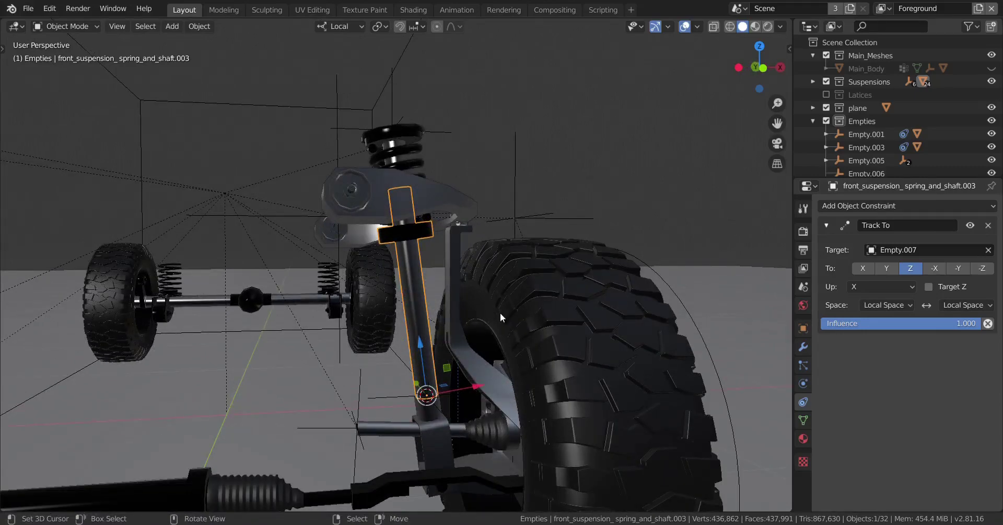
{"action": "scroll", "coordinate": [500, 312], "scroll_direction": "down", "scroll_amount": 3}
{"action": "middle_click_drag", "start_coordinate": [492, 311], "coordinate": [546, 312]}
{"action": "scroll", "coordinate": [541, 312], "scroll_direction": "down", "scroll_amount": 6}
{"action": "scroll", "coordinate": [546, 312], "scroll_direction": "up", "scroll_amount": 3}
{"action": "scroll", "coordinate": [547, 312], "scroll_direction": "down", "scroll_amount": 3}
{"action": "key", "text": "shift+a"}
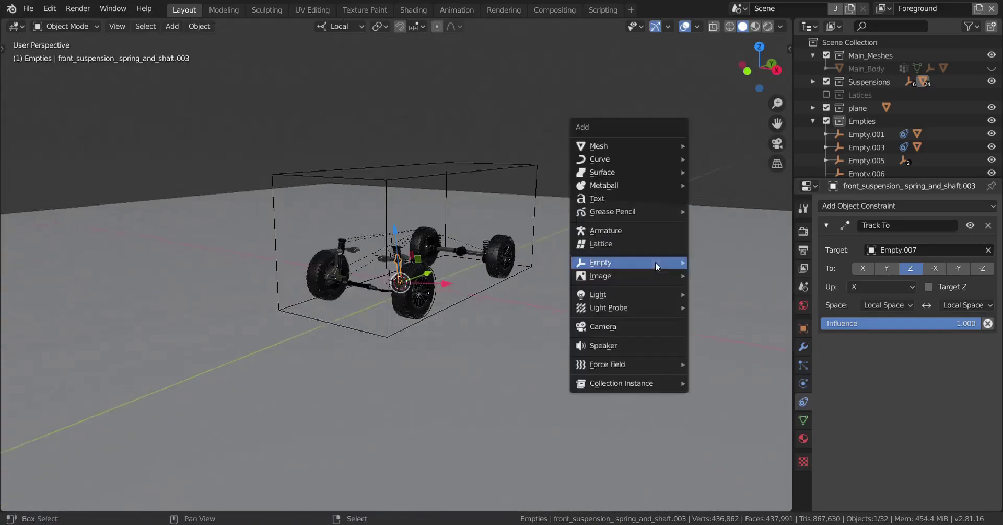
{"action": "mouse_move", "coordinate": [634, 143]}
{"action": "left_click", "coordinate": [741, 156]}
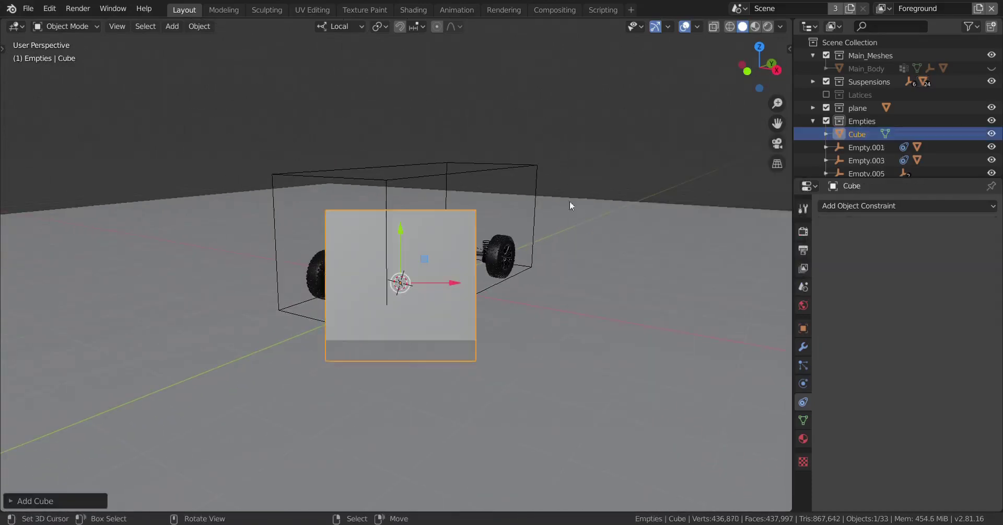
Rotate the cube freely so its sides are tilted away from the world axes.
{"action": "middle_click_drag", "start_coordinate": [514, 209], "coordinate": [601, 236]}
{"action": "scroll", "coordinate": [600, 236], "scroll_direction": "up", "scroll_amount": 3}
{"action": "middle_click_drag", "start_coordinate": [503, 253], "coordinate": [497, 273]}
{"action": "key", "text": "r"}
{"action": "left_click", "coordinate": [506, 267]}
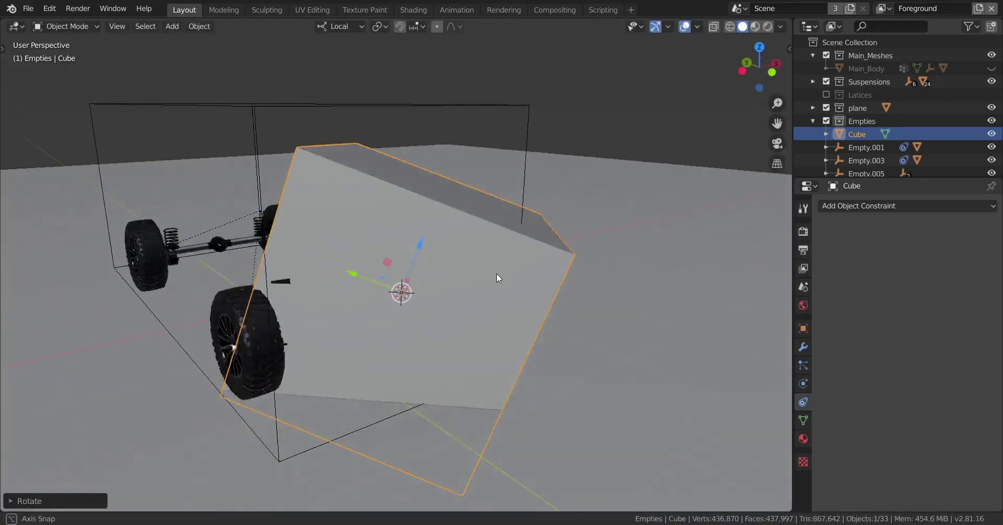
{"action": "key", "text": "r"}
{"action": "left_click", "coordinate": [583, 350]}
{"action": "middle_click_drag", "start_coordinate": [477, 341], "coordinate": [493, 328]}
{"action": "scroll", "coordinate": [509, 332], "scroll_direction": "up", "scroll_amount": 2}
{"action": "middle_click_drag", "start_coordinate": [430, 325], "coordinate": [364, 230]}
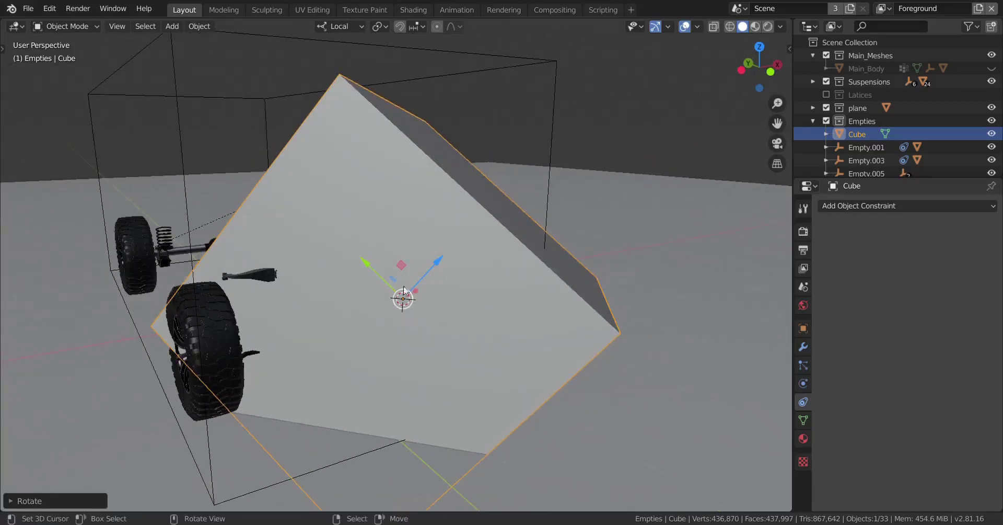
Switch the transform orientation to Global and try moving the tilted cube along the world Z axis.
{"action": "key", "text": "comma"}
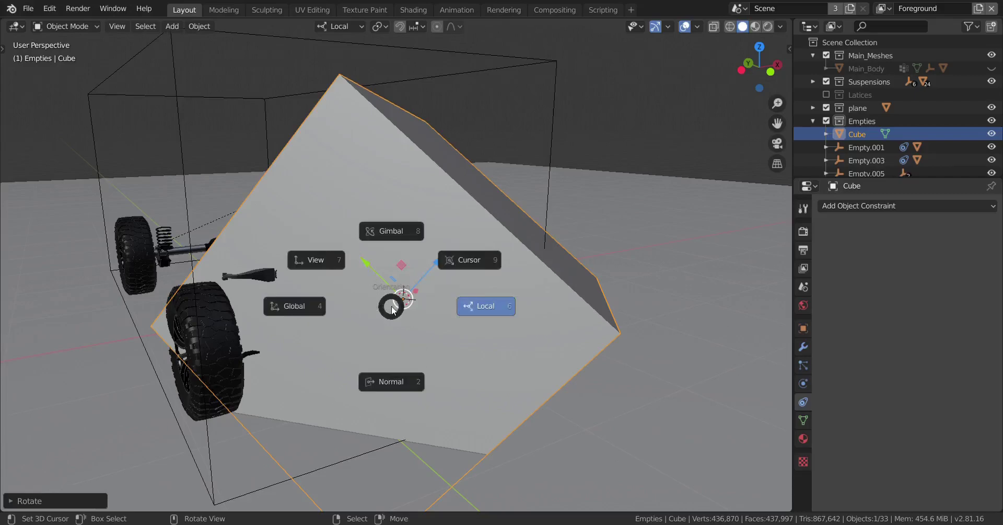
{"action": "left_click", "coordinate": [289, 317]}
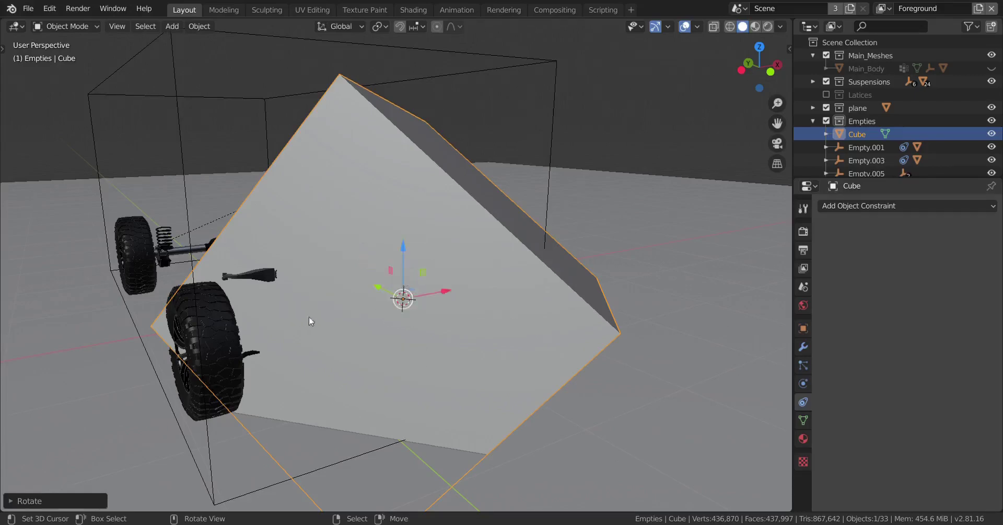
{"action": "middle_click_drag", "start_coordinate": [309, 316], "coordinate": [393, 299]}
{"action": "key", "text": "r"}
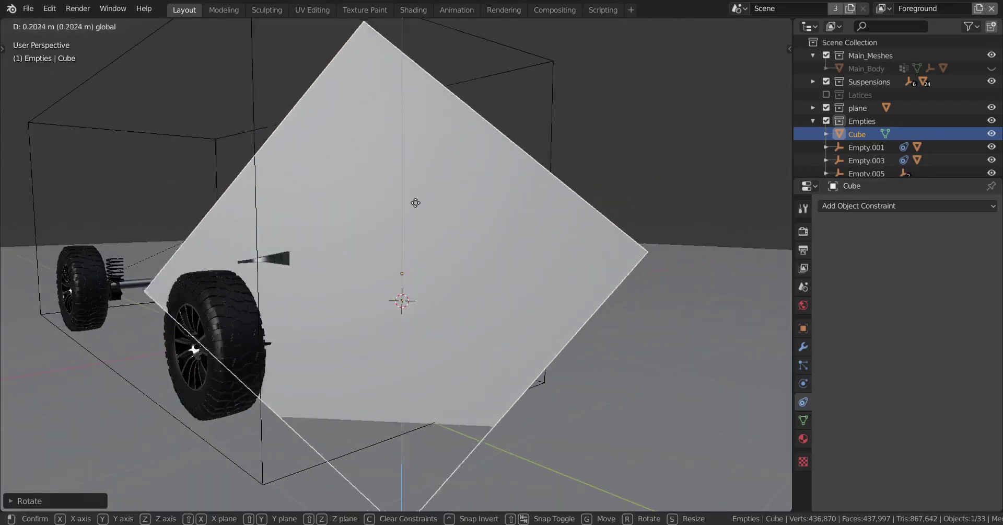
{"action": "key", "text": "Escape"}
Switch the transform orientation back to Local and try moving the cube along its own Z axis.
{"action": "key", "text": "comma"}
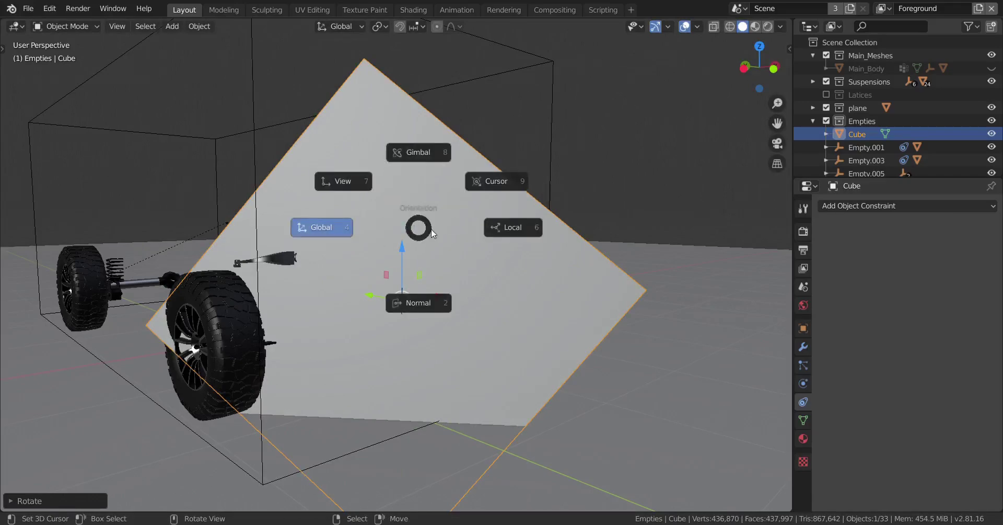
{"action": "left_click", "coordinate": [515, 228]}
{"action": "middle_click_drag", "start_coordinate": [432, 284], "coordinate": [433, 300]}
{"action": "left_click_drag", "start_coordinate": [437, 261], "coordinate": [533, 225]}
{"action": "right_click", "coordinate": [533, 225]}
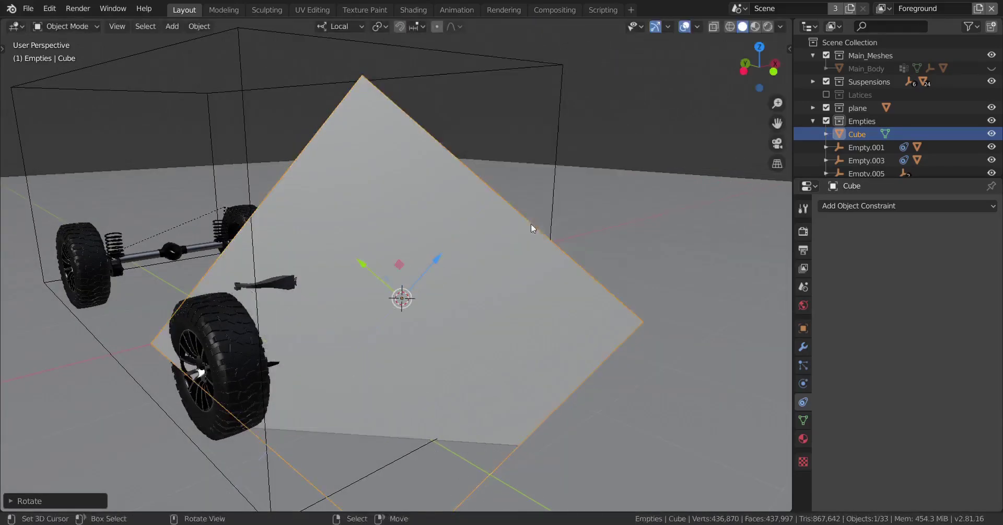
Delete the demonstration cube.
{"action": "middle_click_drag", "start_coordinate": [531, 224], "coordinate": [506, 257]}
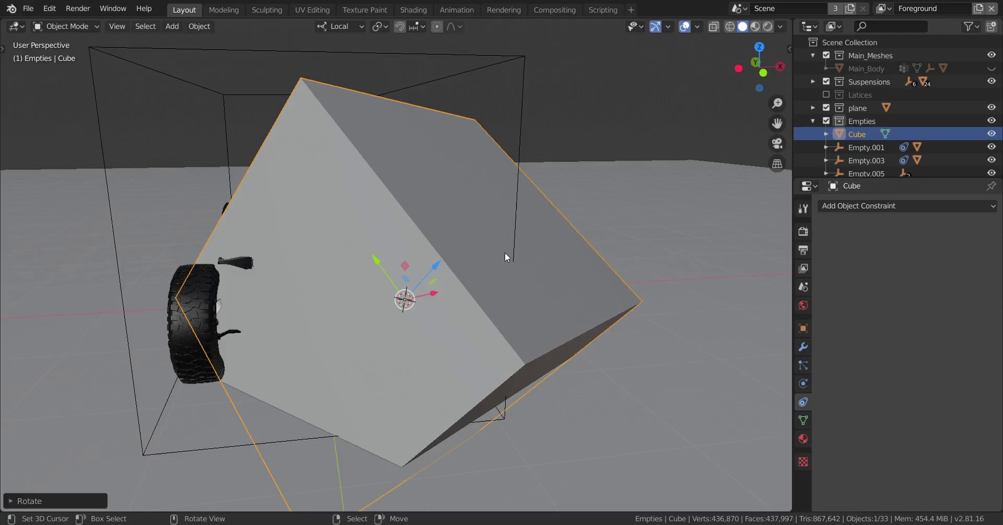
{"action": "scroll", "coordinate": [523, 256], "scroll_direction": "up", "scroll_amount": 5}
{"action": "key", "text": "x"}
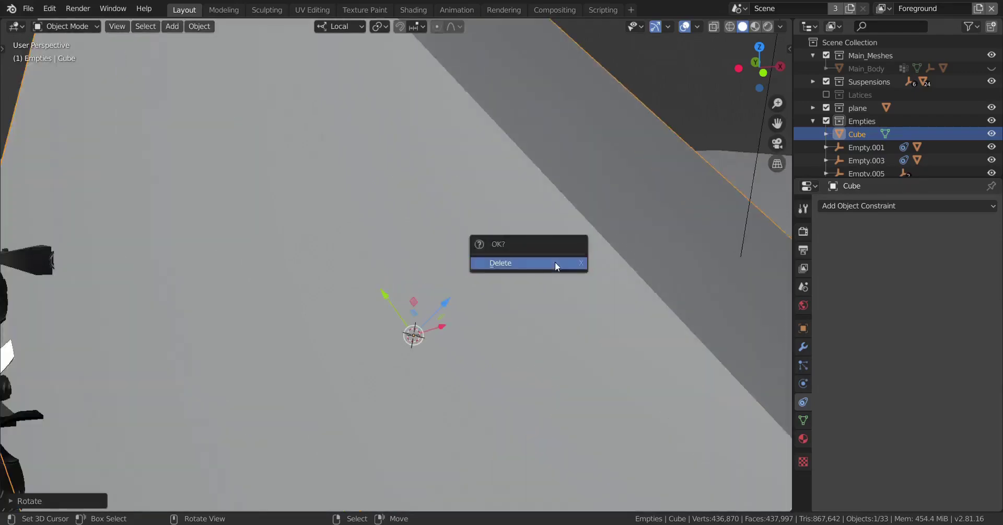
{"action": "left_click", "coordinate": [555, 261]}
Inspect the lower shaft's constraint and try moving Empty.007 sideways to test the Local Space tracking.
{"action": "scroll", "coordinate": [476, 296], "scroll_direction": "up", "scroll_amount": 3}
{"action": "scroll", "coordinate": [450, 307], "scroll_direction": "down", "scroll_amount": 2}
{"action": "middle_click_drag", "start_coordinate": [450, 308], "coordinate": [536, 314]}
{"action": "scroll", "coordinate": [515, 309], "scroll_direction": "up", "scroll_amount": 2}
{"action": "scroll", "coordinate": [491, 312], "scroll_direction": "down", "scroll_amount": 3}
{"action": "scroll", "coordinate": [509, 269], "scroll_direction": "up", "scroll_amount": 3}
{"action": "middle_click_drag", "start_coordinate": [536, 314], "coordinate": [491, 230]}
{"action": "scroll", "coordinate": [521, 313], "scroll_direction": "up", "scroll_amount": 1}
{"action": "scroll", "coordinate": [522, 313], "scroll_direction": "down", "scroll_amount": 3}
{"action": "scroll", "coordinate": [471, 317], "scroll_direction": "up", "scroll_amount": 1}
{"action": "scroll", "coordinate": [470, 303], "scroll_direction": "up", "scroll_amount": 3}
{"action": "scroll", "coordinate": [491, 298], "scroll_direction": "down", "scroll_amount": 3}
{"action": "scroll", "coordinate": [436, 284], "scroll_direction": "up", "scroll_amount": 3}
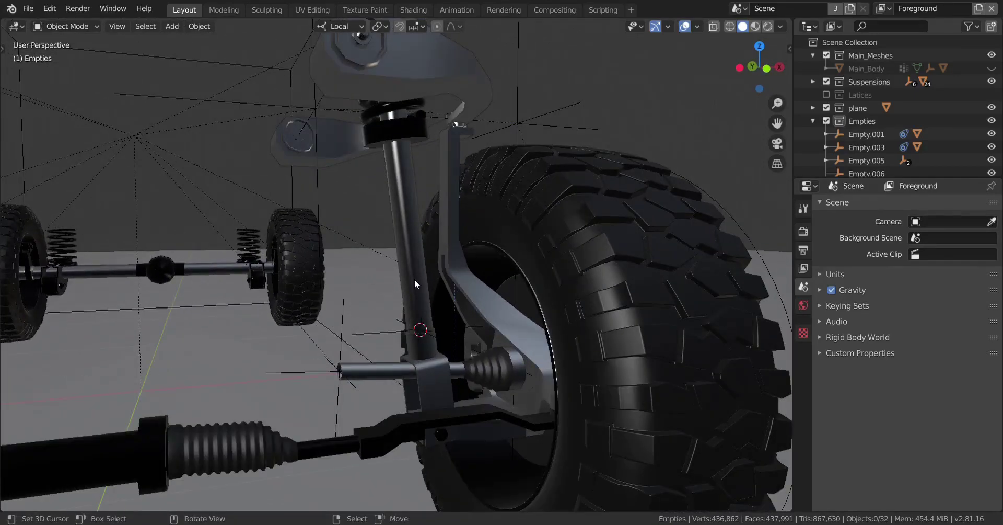
{"action": "left_click", "coordinate": [422, 227]}
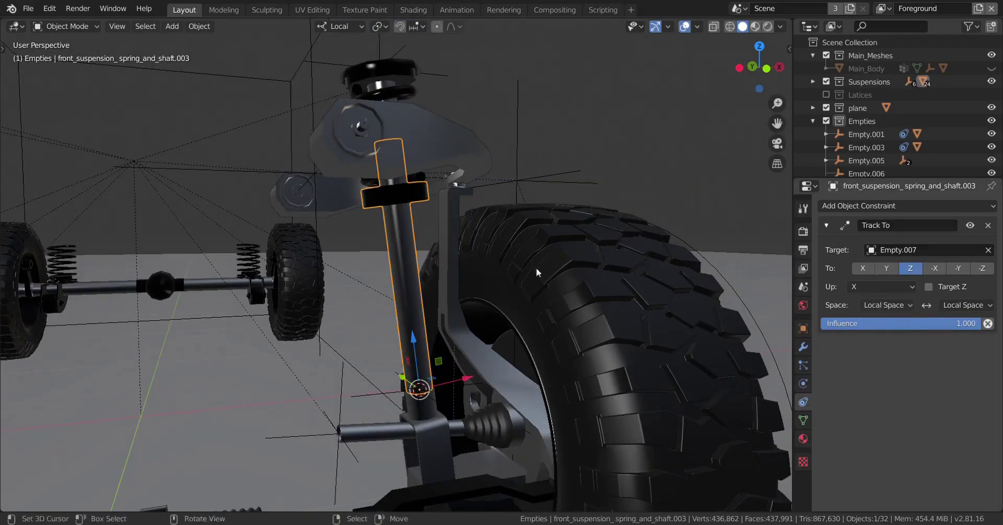
{"action": "scroll", "coordinate": [408, 101], "scroll_direction": "down", "scroll_amount": 2}
{"action": "left_click", "coordinate": [388, 95]}
{"action": "key", "text": "g"}
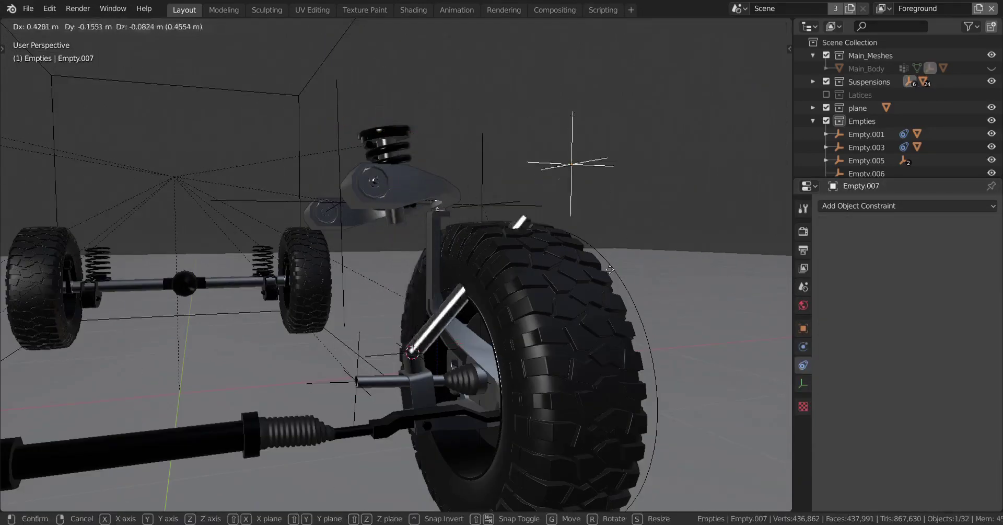
{"action": "key", "text": "Escape"}
Add a Track To constraint to the upper shaft of the front shock absorber.
{"action": "scroll", "coordinate": [425, 169], "scroll_direction": "up", "scroll_amount": 2}
{"action": "middle_click_drag", "start_coordinate": [416, 215], "coordinate": [415, 316], "text": "shift"}
{"action": "middle_click_drag", "start_coordinate": [416, 311], "coordinate": [391, 303]}
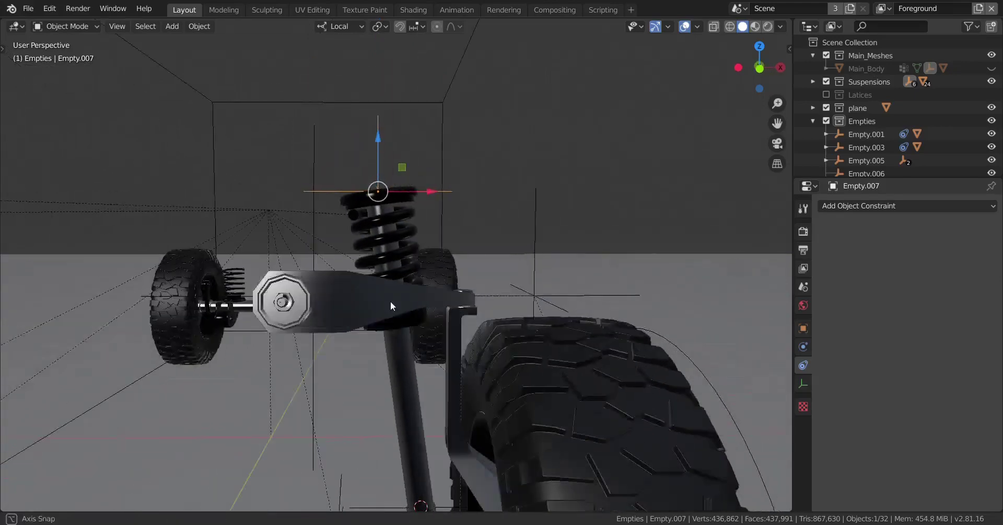
{"action": "scroll", "coordinate": [390, 301], "scroll_direction": "up", "scroll_amount": 2}
{"action": "middle_click_drag", "start_coordinate": [389, 259], "coordinate": [401, 254]}
{"action": "left_click", "coordinate": [381, 177]}
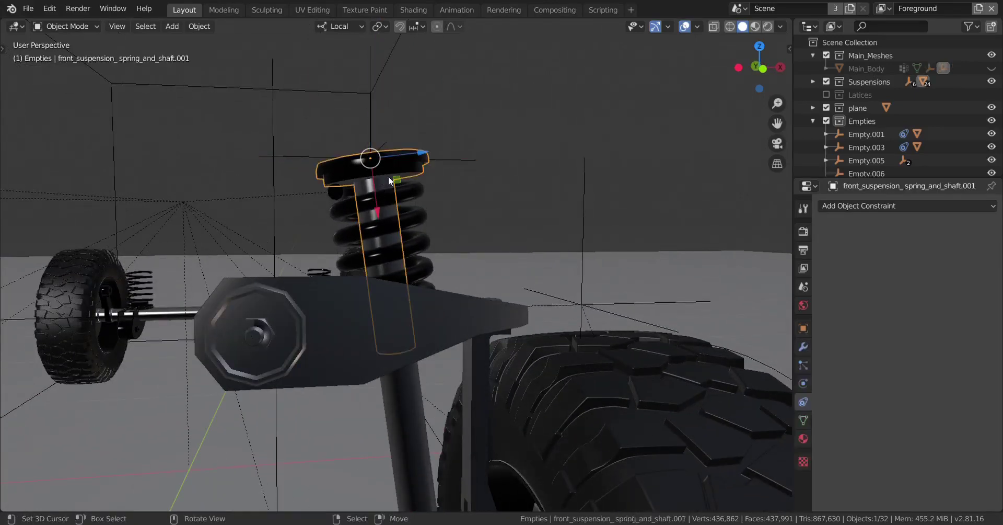
{"action": "left_click", "coordinate": [892, 206]}
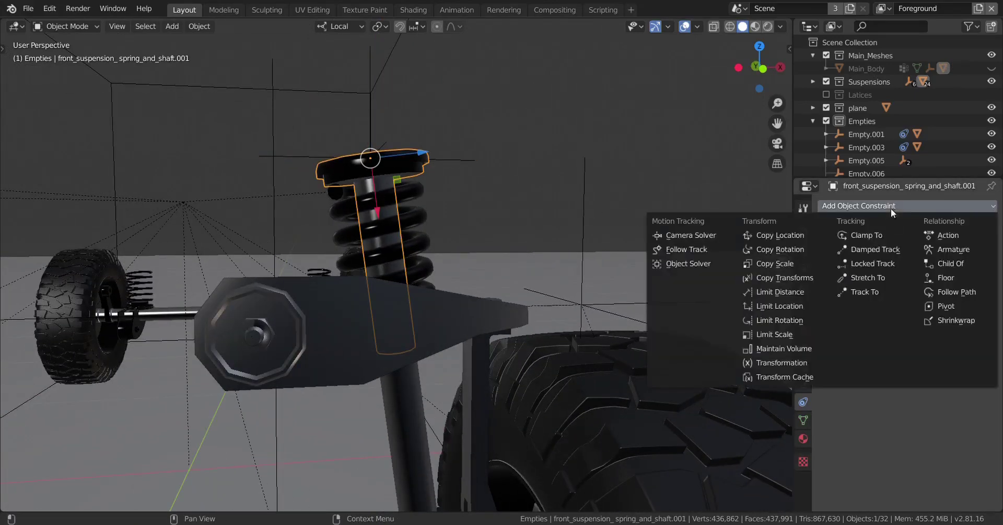
{"action": "left_click", "coordinate": [870, 289]}
Set the upper shaft's Track To target to Empty.006 at the base of the lower shaft.
{"action": "scroll", "coordinate": [538, 328], "scroll_direction": "down", "scroll_amount": 4}
{"action": "scroll", "coordinate": [572, 212], "scroll_direction": "up", "scroll_amount": 3}
{"action": "middle_click_drag", "start_coordinate": [538, 328], "coordinate": [577, 271], "text": "shift"}
{"action": "scroll", "coordinate": [571, 215], "scroll_direction": "up", "scroll_amount": 2}
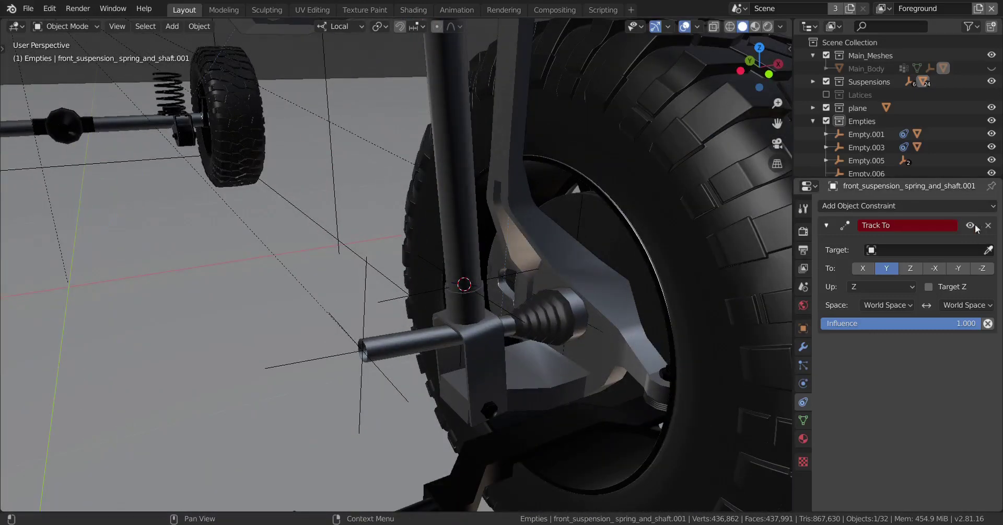
{"action": "left_click", "coordinate": [988, 249]}
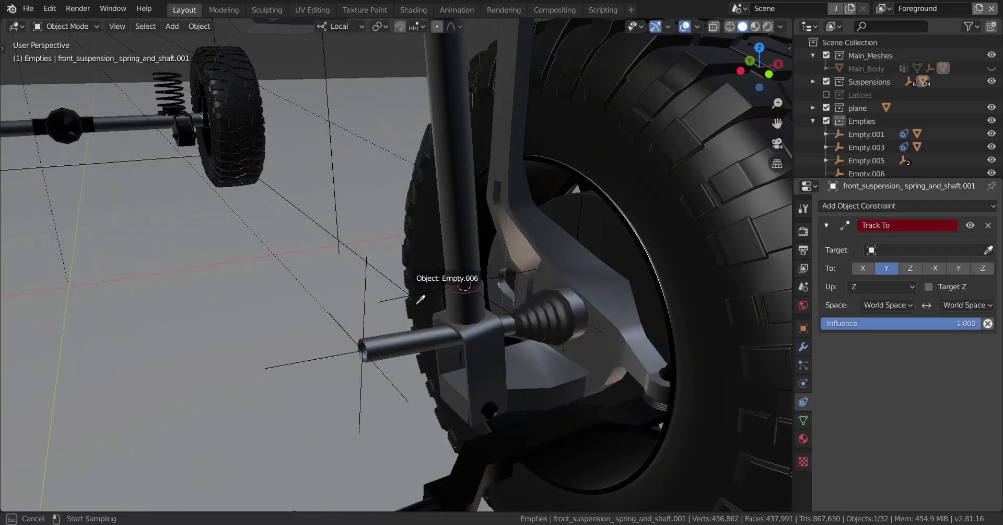
{"action": "left_click", "coordinate": [381, 303]}
{"action": "scroll", "coordinate": [471, 230], "scroll_direction": "down", "scroll_amount": 3}
{"action": "middle_click_drag", "start_coordinate": [476, 227], "coordinate": [470, 361], "text": "shift"}
{"action": "middle_click_drag", "start_coordinate": [470, 361], "coordinate": [452, 337]}
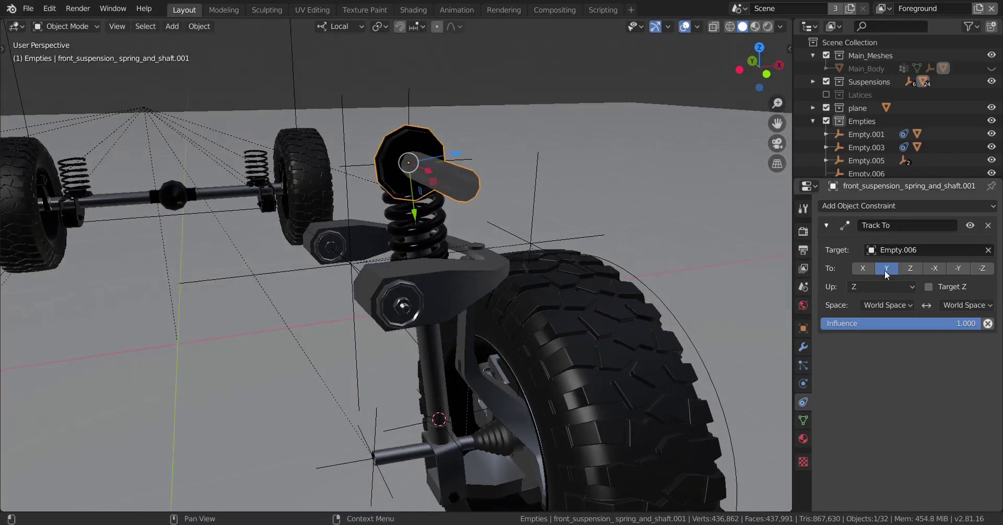
Try Z as the To axis and X as the Up axis on the upper shaft's Track To constraint.
{"action": "left_click", "coordinate": [910, 269]}
{"action": "left_click", "coordinate": [882, 287]}
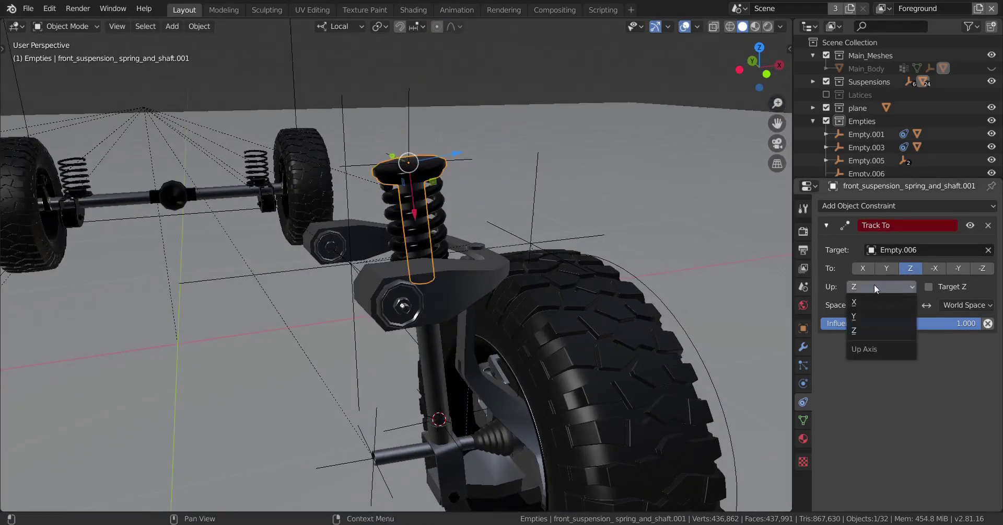
{"action": "left_click", "coordinate": [857, 306]}
{"action": "middle_click_drag", "start_coordinate": [565, 297], "coordinate": [510, 293]}
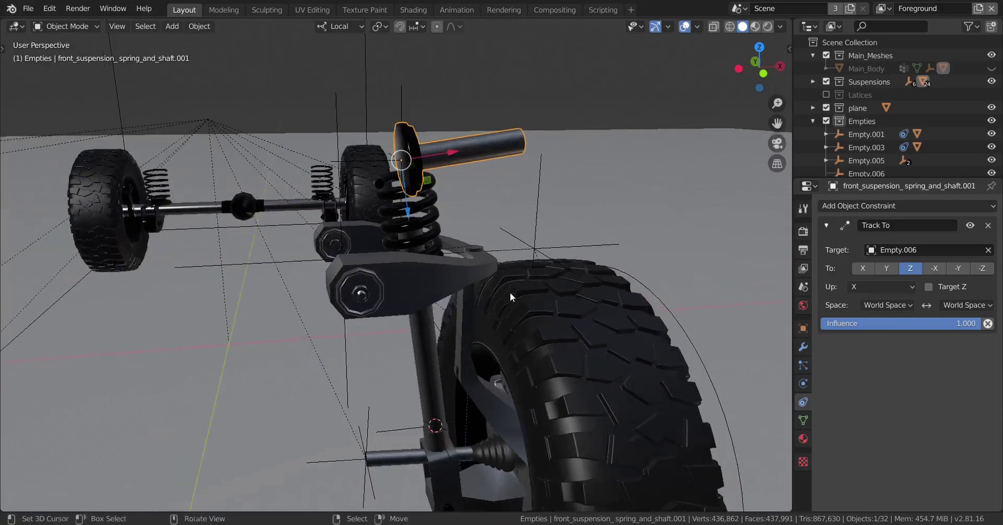
Disable the upper shaft's Track To constraint in the viewport and set its Up axis to Z and To axis to X.
{"action": "left_click", "coordinate": [970, 225]}
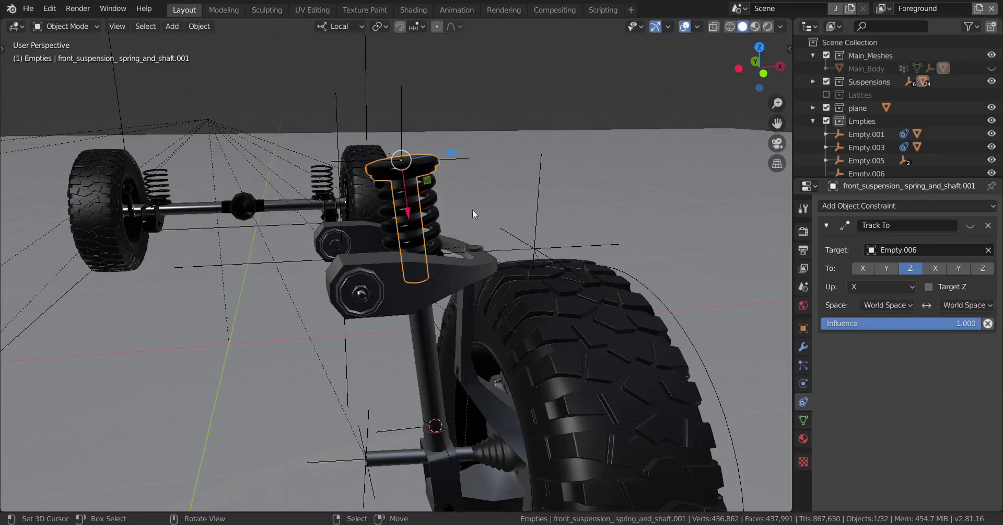
{"action": "left_click", "coordinate": [876, 288]}
{"action": "left_click", "coordinate": [861, 328]}
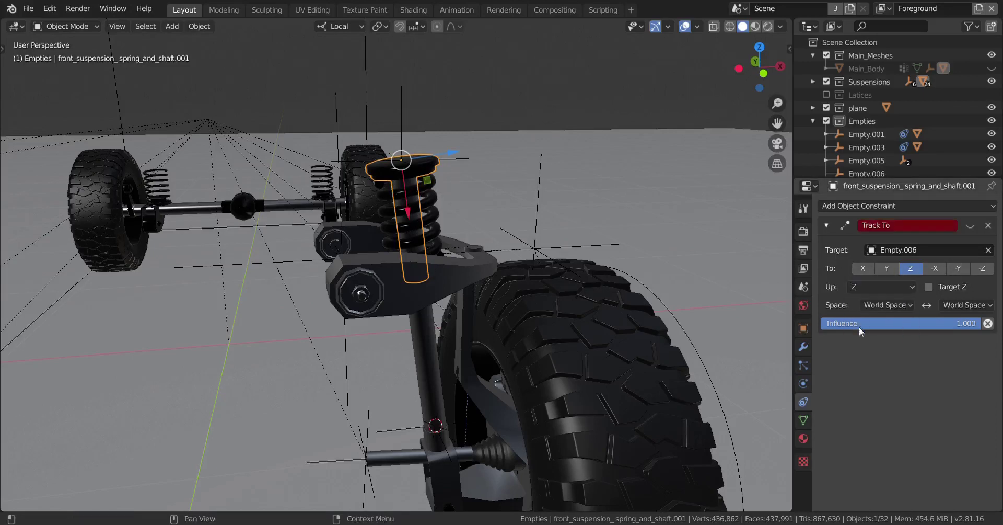
{"action": "left_click", "coordinate": [862, 270]}
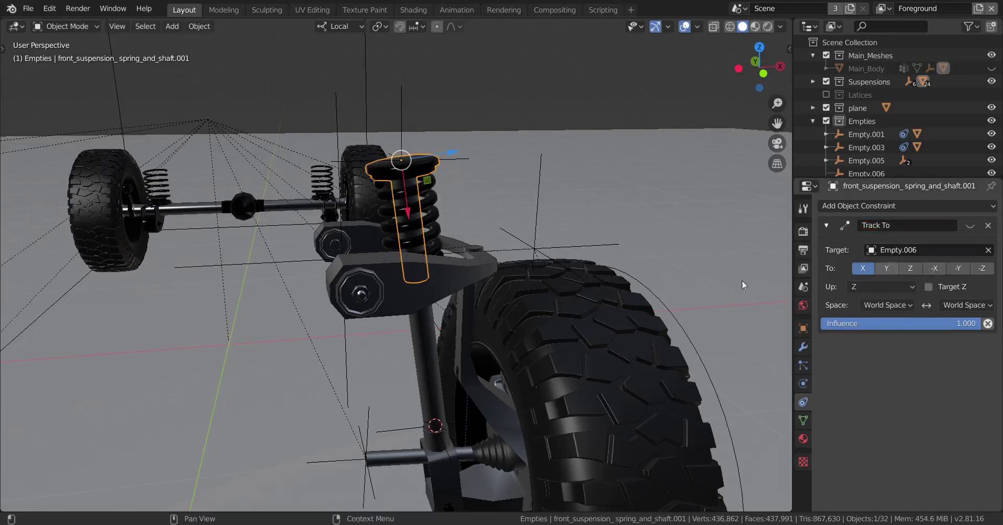
Try moving Empty.006 at the lower shaft's base to test how the upper shaft responds.
{"action": "scroll", "coordinate": [627, 290], "scroll_direction": "down", "scroll_amount": 1}
{"action": "scroll", "coordinate": [481, 286], "scroll_direction": "down", "scroll_amount": 2}
{"action": "scroll", "coordinate": [460, 286], "scroll_direction": "down", "scroll_amount": 5, "text": "shift"}
{"action": "scroll", "coordinate": [437, 288], "scroll_direction": "up", "scroll_amount": 3}
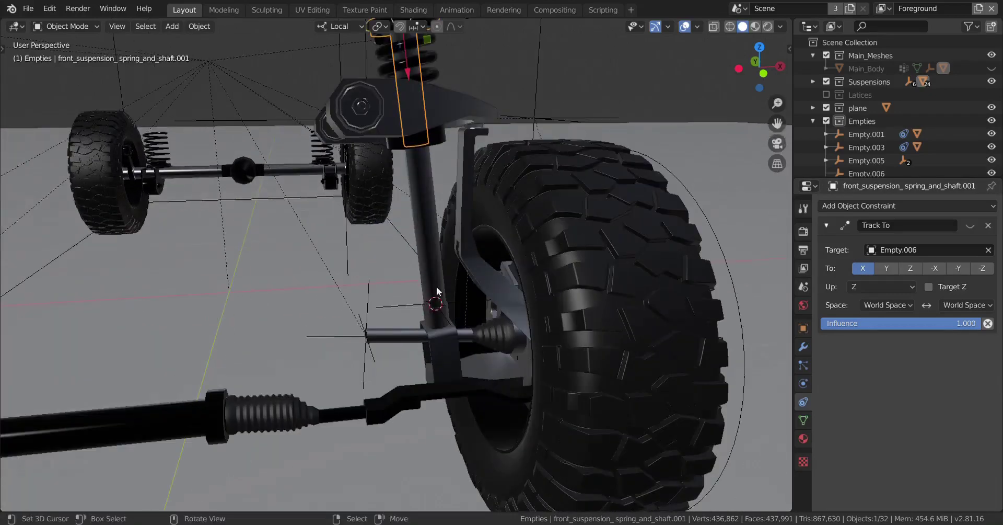
{"action": "right_click", "coordinate": [411, 303]}
{"action": "key", "text": "g"}
{"action": "right_click", "coordinate": [550, 245]}
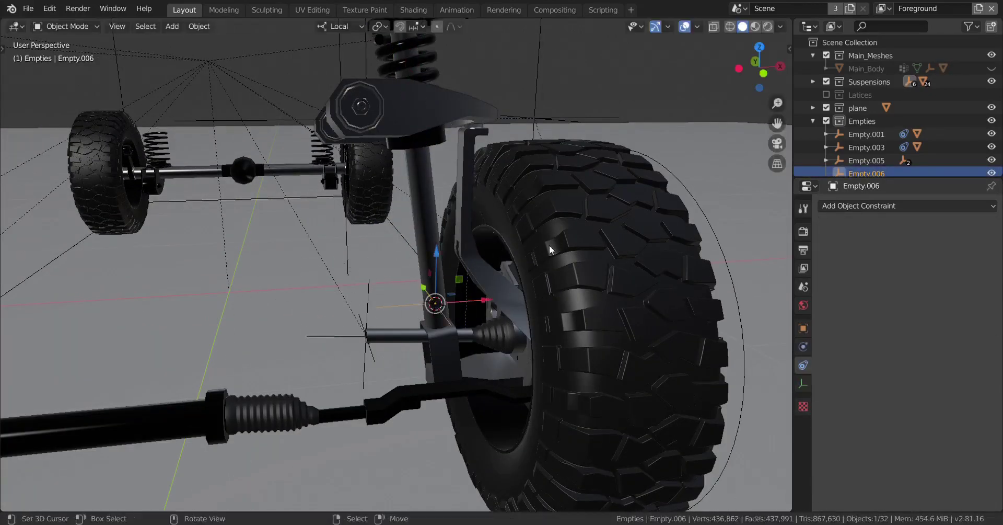
{"action": "key", "text": "g"}
{"action": "key", "text": "Escape"}
{"action": "middle_click_drag", "start_coordinate": [454, 271], "coordinate": [434, 274]}
{"action": "key", "text": "g"}
{"action": "right_click", "coordinate": [455, 230]}
{"action": "scroll", "coordinate": [456, 230], "scroll_direction": "down", "scroll_amount": 2}
{"action": "middle_click_drag", "start_coordinate": [456, 229], "coordinate": [503, 216]}
{"action": "key", "text": "g"}
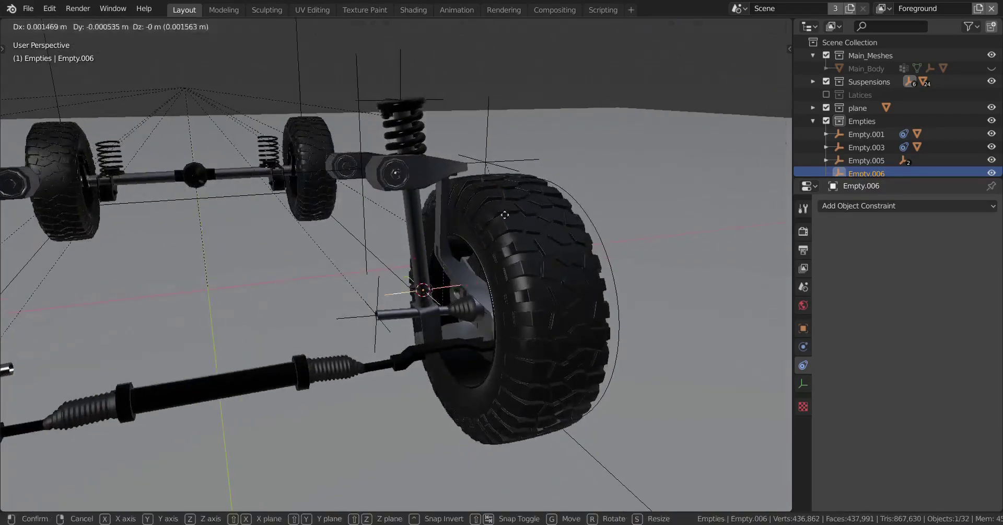
{"action": "key", "text": "Escape"}
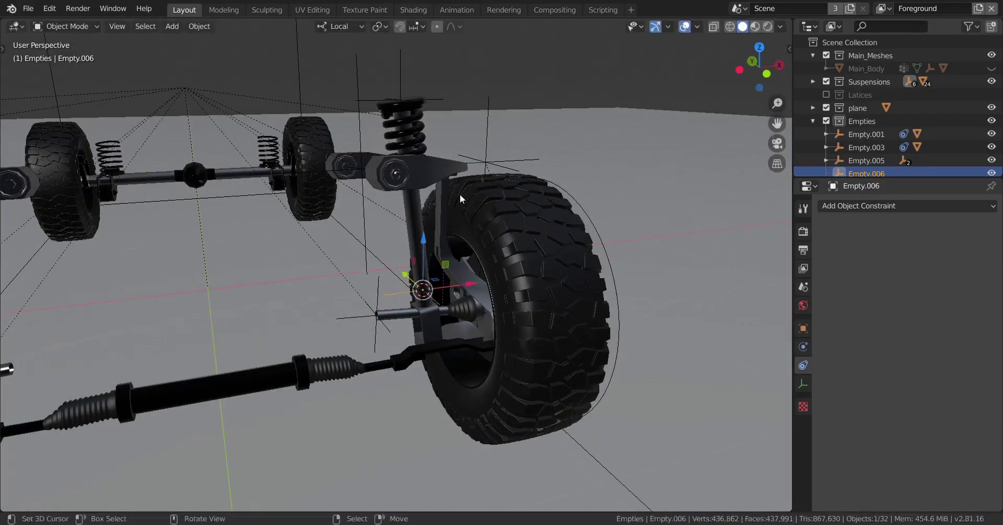
Re-enable the upper shaft's Track To constraint with X as its To axis.
{"action": "left_click", "coordinate": [399, 103]}
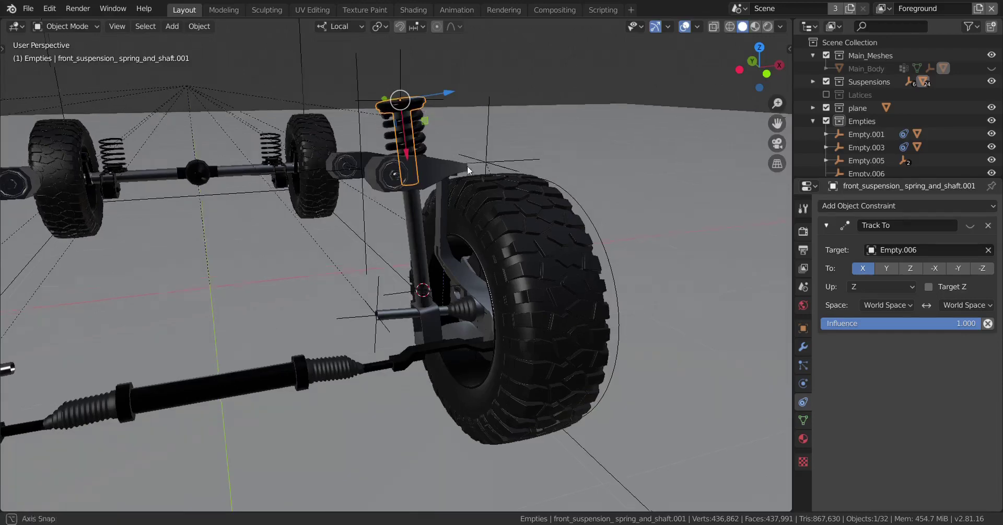
{"action": "middle_click_drag", "start_coordinate": [467, 165], "coordinate": [516, 180]}
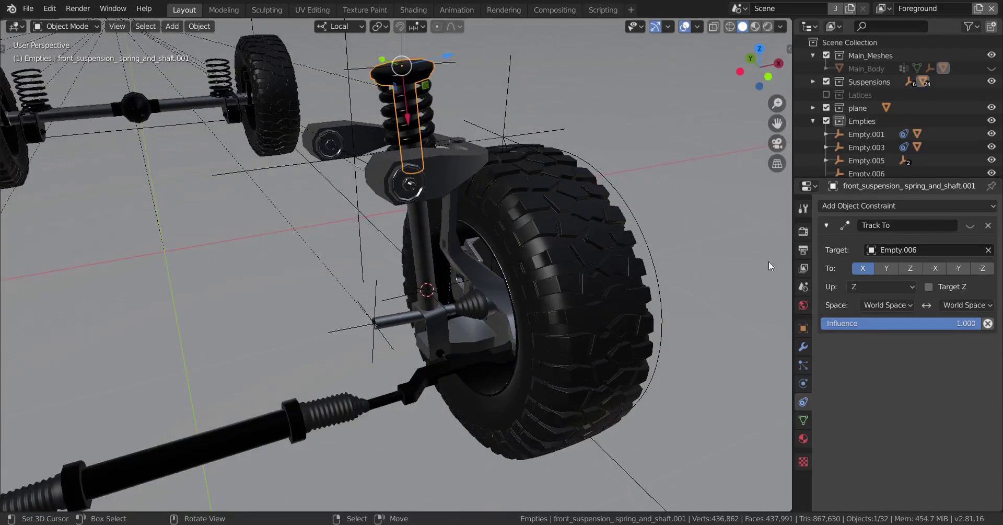
{"action": "left_click", "coordinate": [864, 267]}
{"action": "left_click", "coordinate": [971, 225]}
Try moving Empty.006 at the lower shaft's base freely to test how both shock absorber shafts follow.
{"action": "middle_click_drag", "start_coordinate": [553, 275], "coordinate": [406, 318]}
{"action": "left_click", "coordinate": [406, 318]}
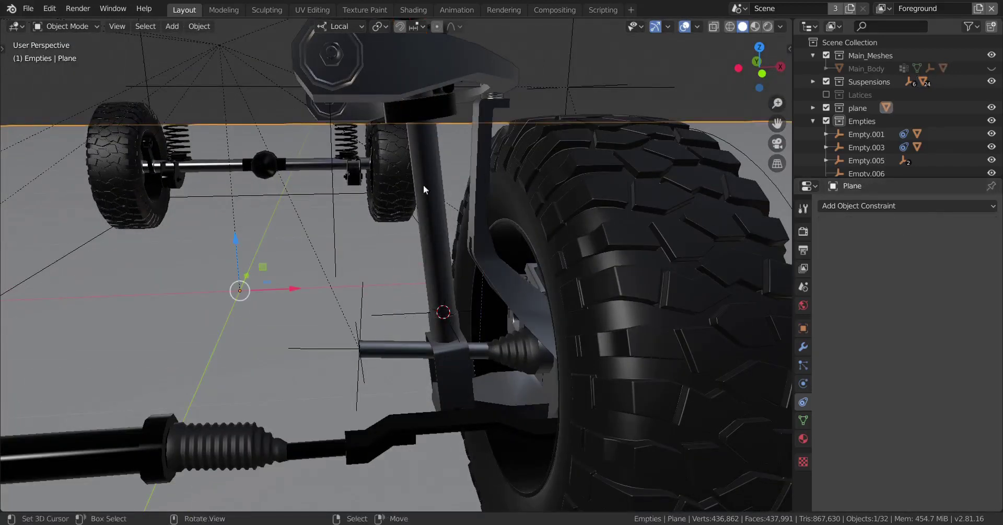
{"action": "scroll", "coordinate": [408, 146], "scroll_direction": "down", "scroll_amount": 2}
{"action": "left_click", "coordinate": [401, 301]}
{"action": "key", "text": "g"}
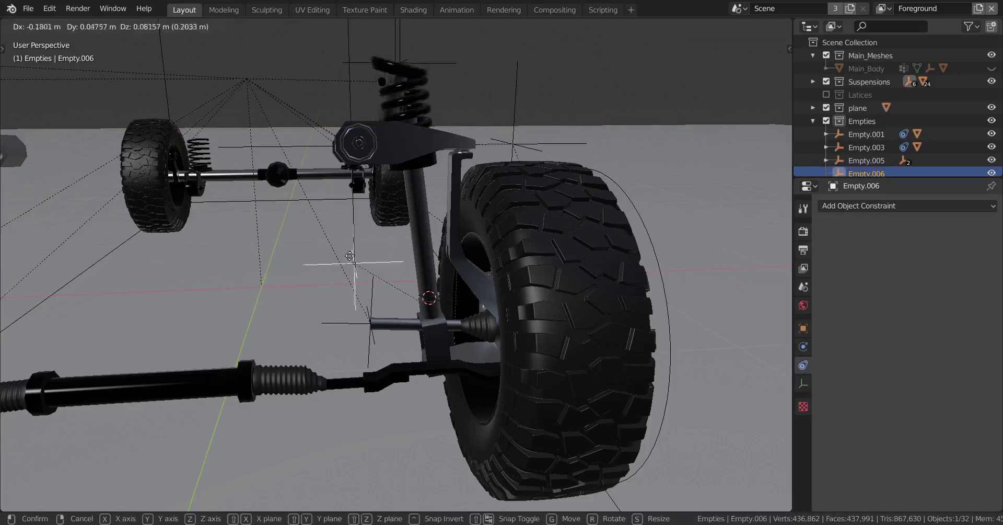
{"action": "right_click", "coordinate": [501, 289]}
{"action": "scroll", "coordinate": [435, 286], "scroll_direction": "down", "scroll_amount": 3}
{"action": "scroll", "coordinate": [511, 282], "scroll_direction": "up", "scroll_amount": 5}
{"action": "mouse_move", "coordinate": [434, 287]}
{"action": "middle_mouse_down"}
{"action": "mouse_move", "coordinate": [511, 282]}
{"action": "mouse_move", "coordinate": [483, 296]}
{"action": "mouse_move", "coordinate": [449, 279]}
{"action": "middle_mouse_up"}
{"action": "scroll", "coordinate": [482, 295], "scroll_direction": "up", "scroll_amount": 1}
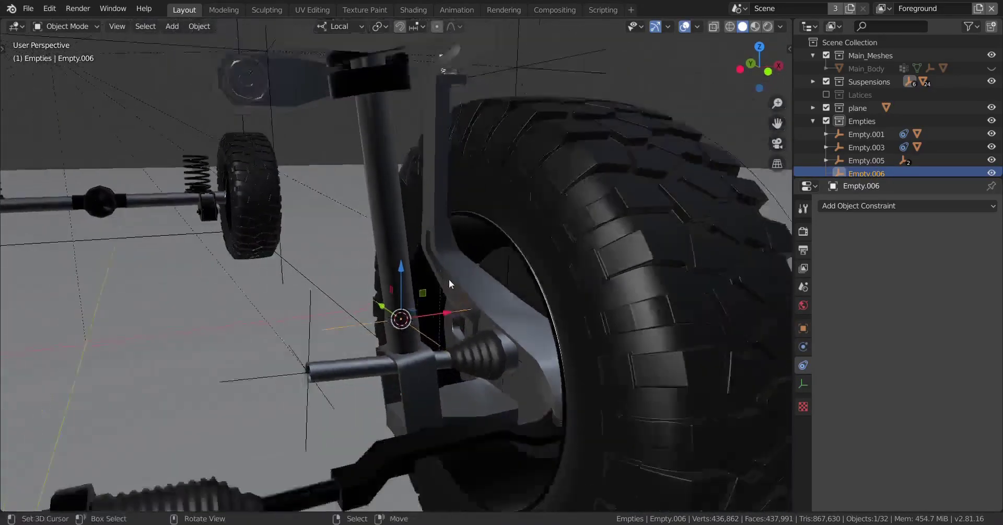
Try moving Empty.005 around the front tire vertically to test how the suspension parts follow.
{"action": "scroll", "coordinate": [449, 279], "scroll_direction": "down", "scroll_amount": 3}
{"action": "middle_click_drag", "start_coordinate": [450, 214], "coordinate": [458, 255], "text": "shift"}
{"action": "left_click", "coordinate": [600, 272]}
{"action": "left_click", "coordinate": [601, 279]}
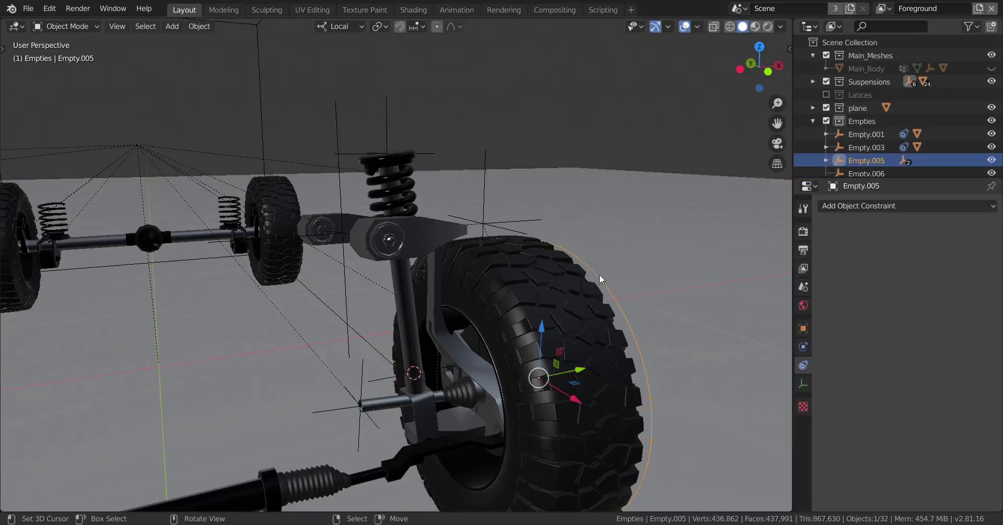
{"action": "left_click_drag", "start_coordinate": [547, 331], "coordinate": [554, 292]}
{"action": "right_click", "coordinate": [554, 292]}
{"action": "middle_click_drag", "start_coordinate": [531, 297], "coordinate": [480, 290]}
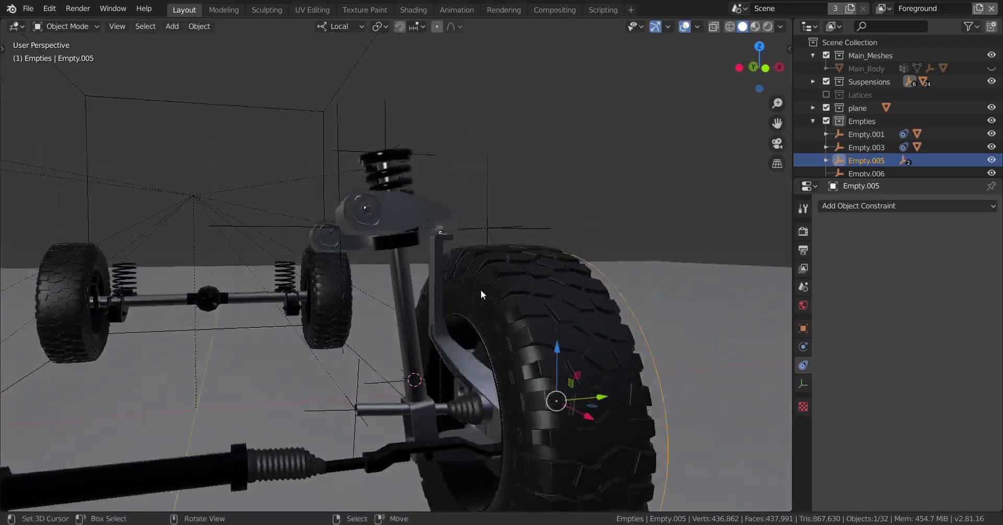
{"action": "scroll", "coordinate": [493, 293], "scroll_direction": "up", "scroll_amount": 2}
{"action": "scroll", "coordinate": [491, 294], "scroll_direction": "down", "scroll_amount": 2}
{"action": "left_click_drag", "start_coordinate": [551, 332], "coordinate": [571, 342]}
Check the lower shaft's Track To settings and try moving its target, Empty.007, above the spring.
{"action": "left_click", "coordinate": [394, 269]}
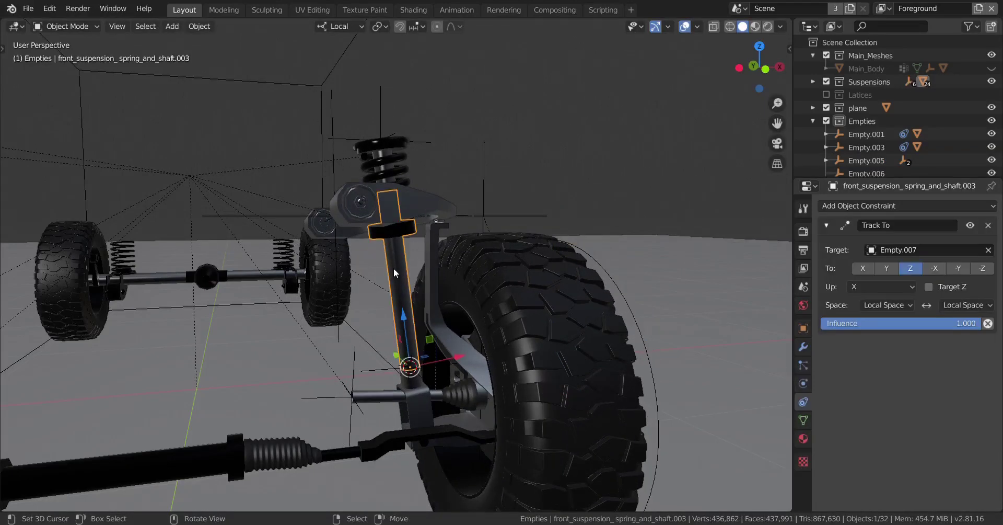
{"action": "middle_click_drag", "start_coordinate": [418, 268], "coordinate": [432, 277]}
{"action": "left_click", "coordinate": [380, 99]}
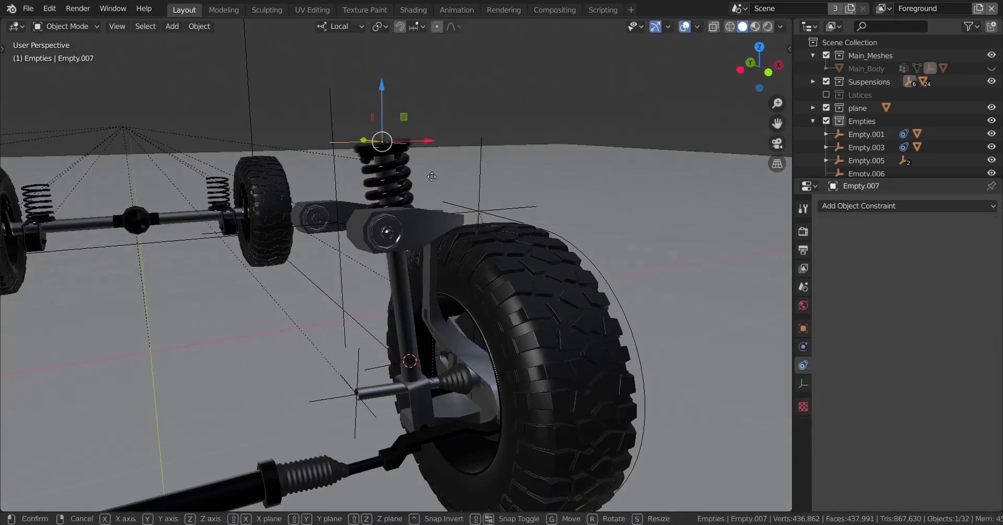
{"action": "key", "text": "g"}
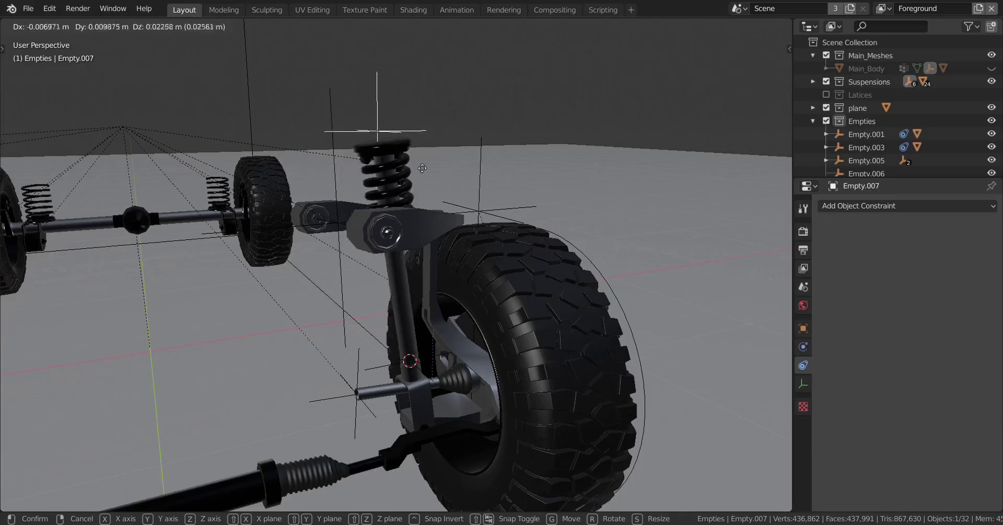
{"action": "left_click", "coordinate": [424, 228]}
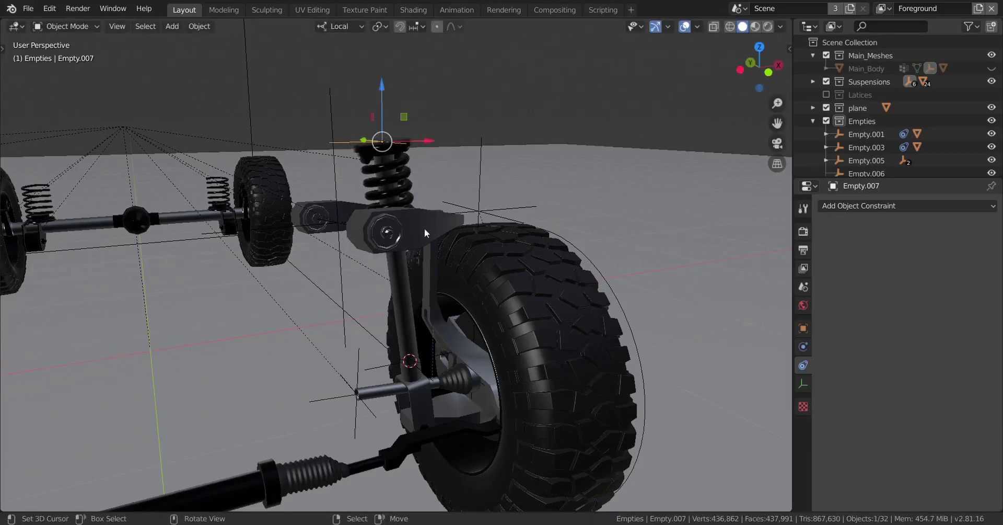
Replace the lower shaft's Track To constraint with a new one targeting Empty.007, with To axis Z and Up axis X.
{"action": "middle_click_drag", "start_coordinate": [424, 228], "coordinate": [434, 278]}
{"action": "left_click", "coordinate": [410, 299]}
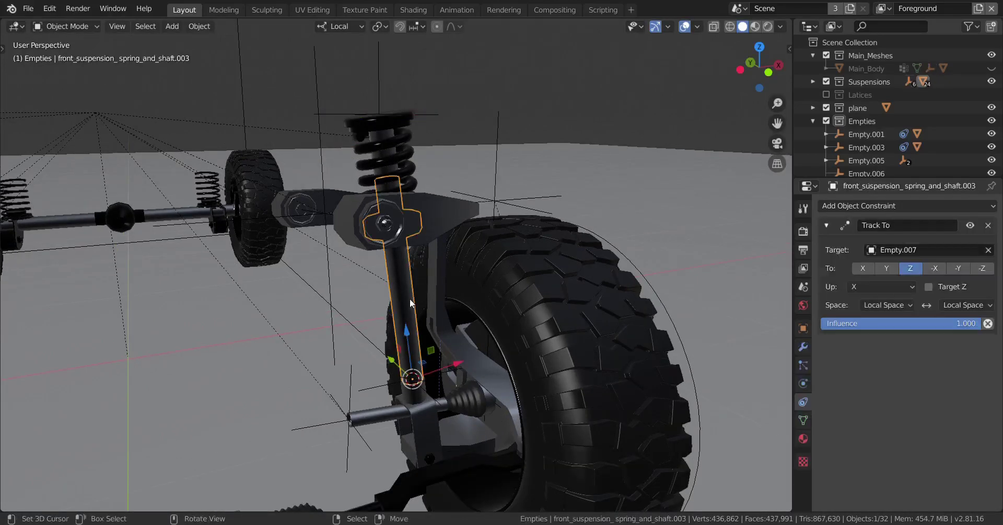
{"action": "left_click", "coordinate": [988, 227]}
{"action": "left_click", "coordinate": [900, 207]}
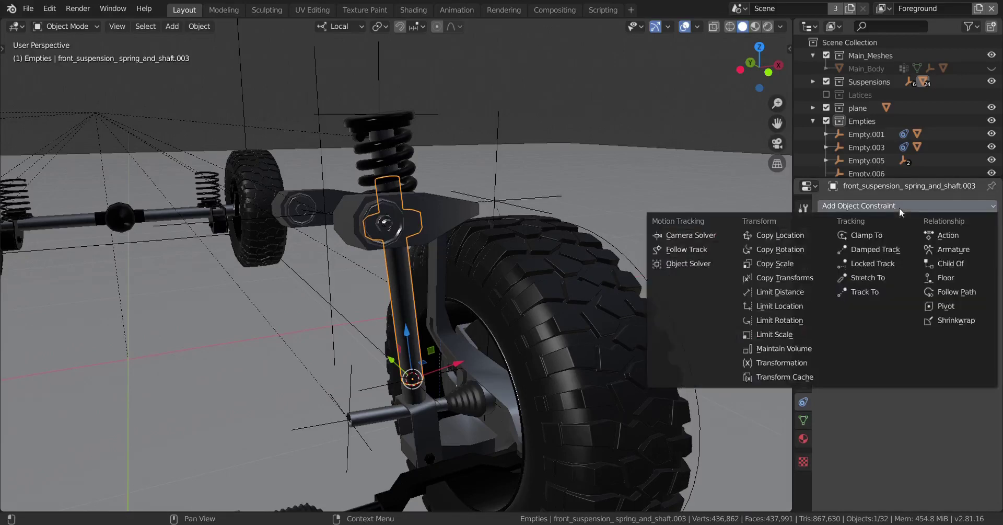
{"action": "left_click", "coordinate": [870, 292]}
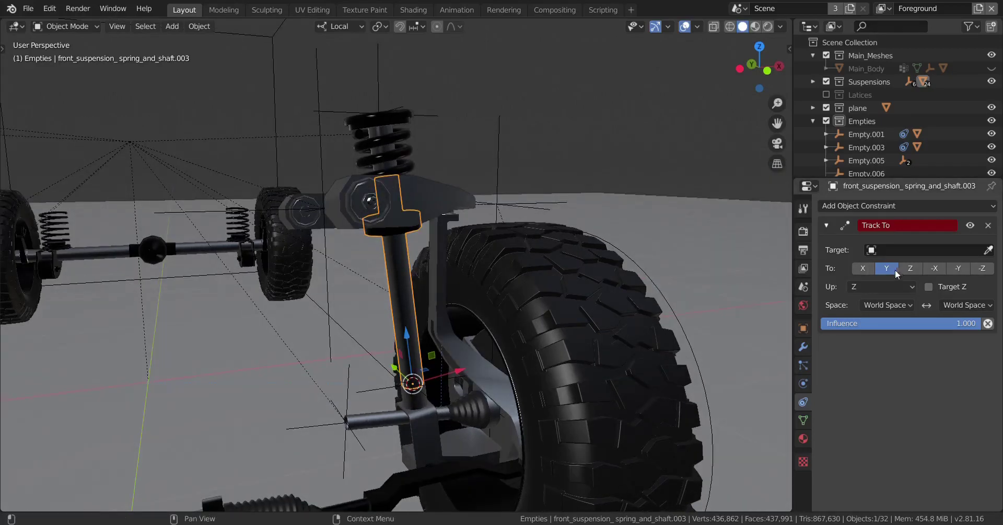
{"action": "left_click", "coordinate": [899, 284]}
{"action": "left_click", "coordinate": [870, 312]}
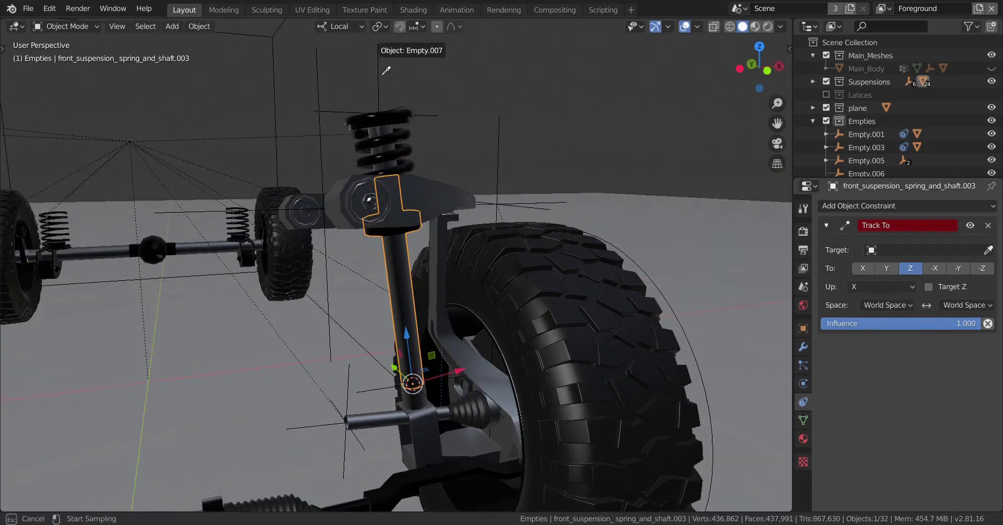
{"action": "left_click", "coordinate": [399, 114]}
Try moving Empty.005 down along its local Z axis to test the lower shaft's new constraint.
{"action": "scroll", "coordinate": [497, 231], "scroll_direction": "down", "scroll_amount": 2}
{"action": "left_click", "coordinate": [560, 264]}
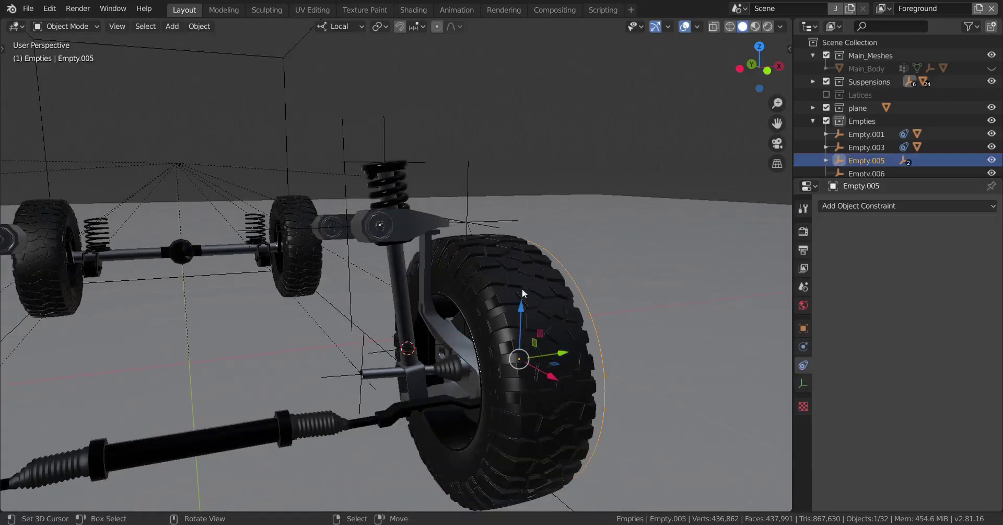
{"action": "key", "text": "g"}
{"action": "key", "text": "z"}
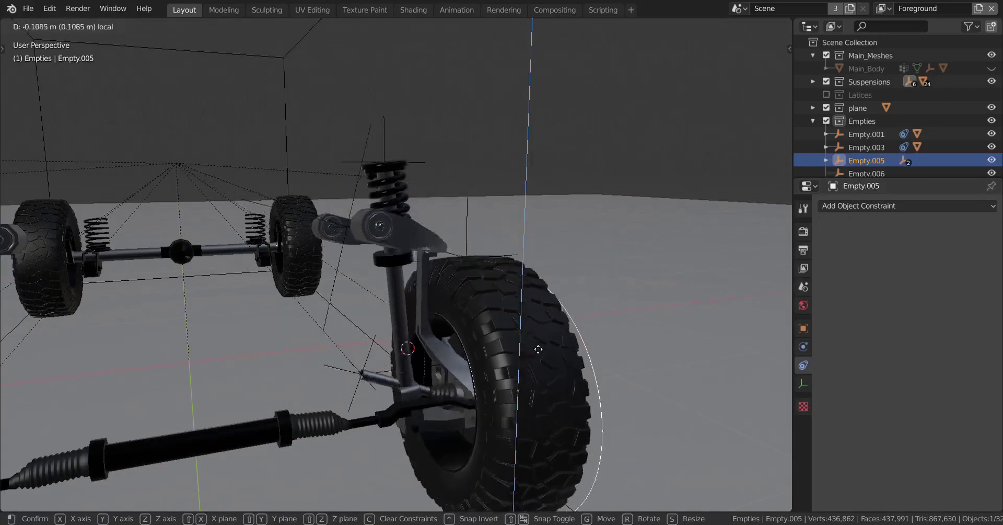
{"action": "left_click", "coordinate": [542, 278]}
Examine the lower shaft's base, its Track To settings and the position of Empty.006.
{"action": "scroll", "coordinate": [481, 270], "scroll_direction": "up", "scroll_amount": 2}
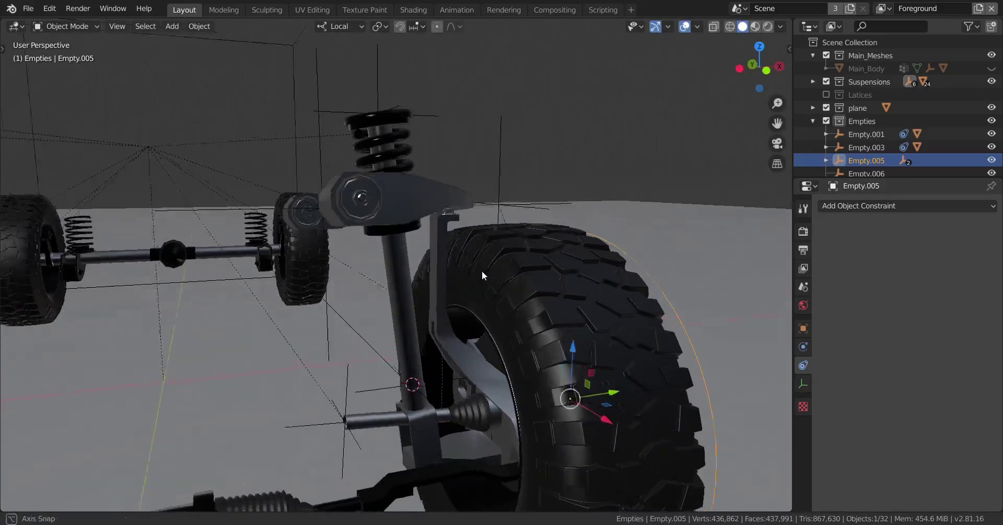
{"action": "scroll", "coordinate": [481, 271], "scroll_direction": "up", "scroll_amount": 2}
{"action": "scroll", "coordinate": [473, 266], "scroll_direction": "down", "scroll_amount": 3}
{"action": "middle_click_drag", "start_coordinate": [464, 247], "coordinate": [456, 262]}
{"action": "scroll", "coordinate": [456, 262], "scroll_direction": "up", "scroll_amount": 2}
{"action": "scroll", "coordinate": [457, 262], "scroll_direction": "up", "scroll_amount": 5}
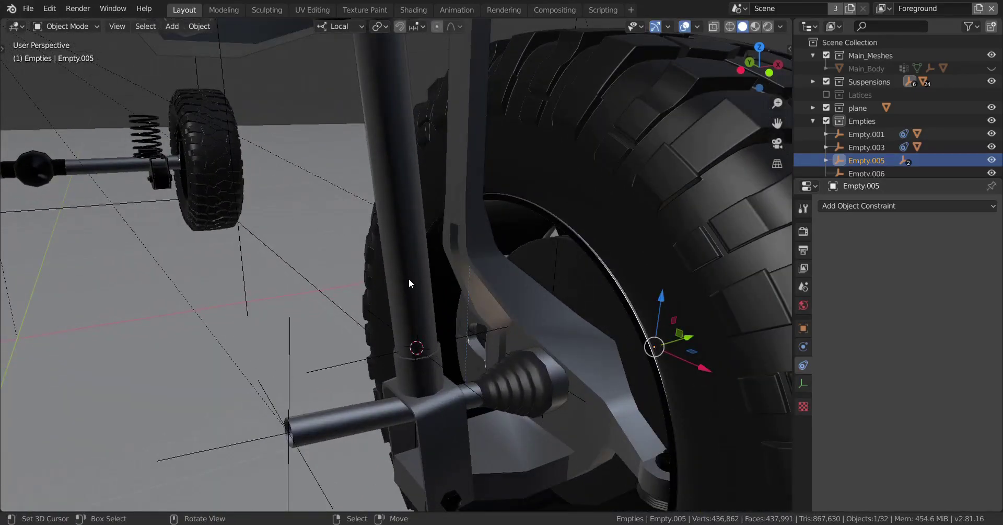
{"action": "left_click", "coordinate": [408, 278]}
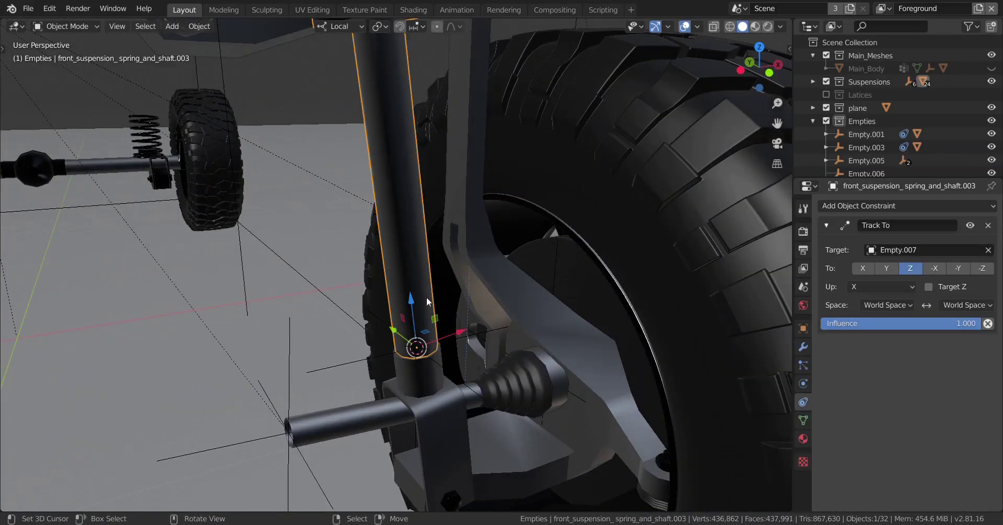
{"action": "left_click", "coordinate": [350, 362]}
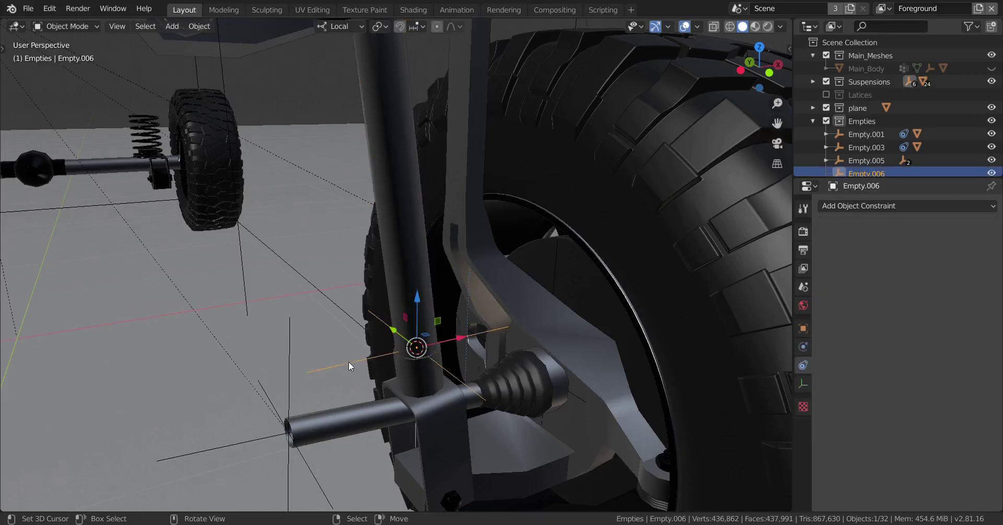
{"action": "middle_click_drag", "start_coordinate": [349, 362], "coordinate": [412, 271]}
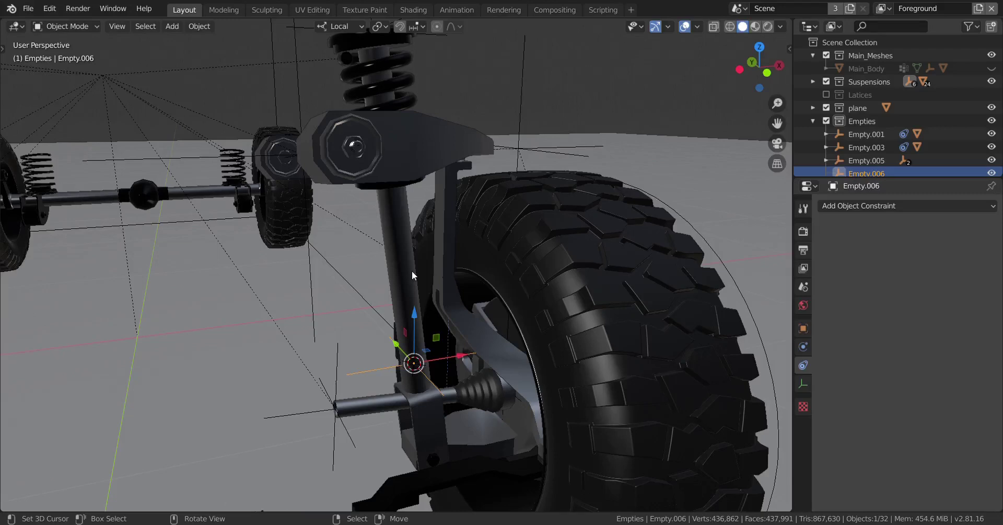
{"action": "scroll", "coordinate": [416, 271], "scroll_direction": "down", "scroll_amount": 3}
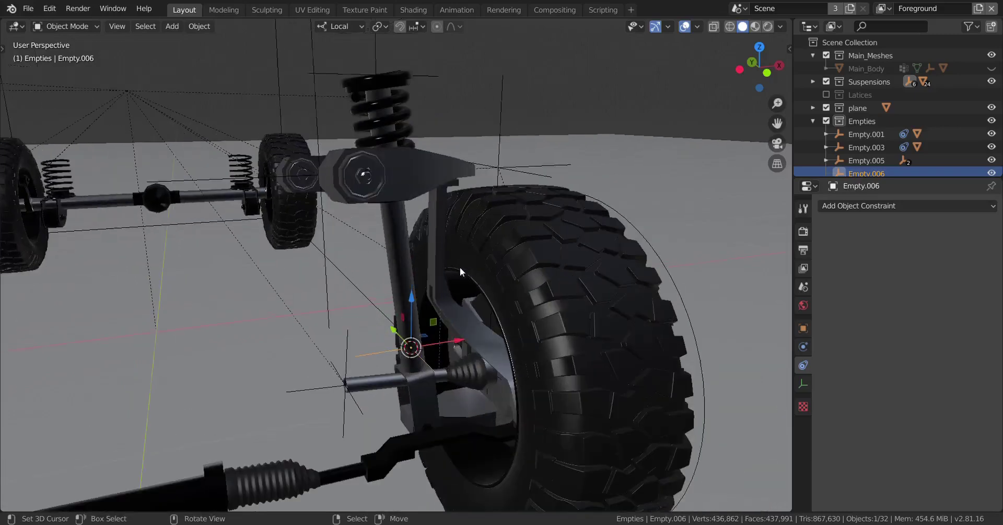
Try moving Empty.005 about 0.41 m down along local Z to test the suspension's full travel.
{"action": "left_click", "coordinate": [616, 242]}
{"action": "key", "text": "g"}
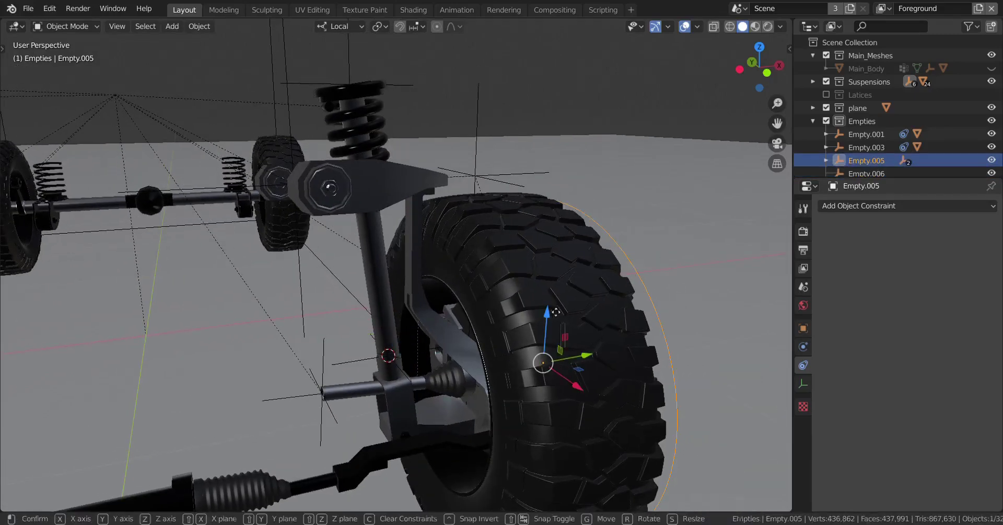
{"action": "key", "text": "z"}
{"action": "key", "text": "z"}
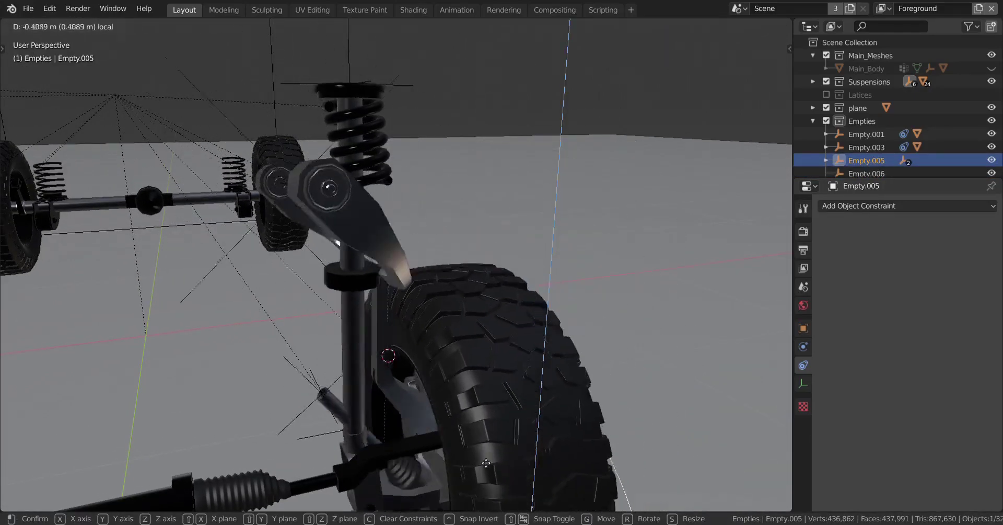
{"action": "right_click", "coordinate": [509, 300]}
Save the rigged suspension in g_wagon_no_subd.blend.
{"action": "scroll", "coordinate": [472, 296], "scroll_direction": "down", "scroll_amount": 3}
{"action": "mouse_move", "coordinate": [507, 297]}
{"action": "middle_mouse_down"}
{"action": "mouse_move", "coordinate": [472, 296]}
{"action": "mouse_move", "coordinate": [503, 257]}
{"action": "mouse_move", "coordinate": [536, 297]}
{"action": "mouse_move", "coordinate": [462, 296]}
{"action": "mouse_move", "coordinate": [497, 331]}
{"action": "mouse_move", "coordinate": [506, 315]}
{"action": "mouse_move", "coordinate": [520, 318]}
{"action": "mouse_move", "coordinate": [501, 296]}
{"action": "middle_mouse_up"}
{"action": "scroll", "coordinate": [504, 258], "scroll_direction": "up", "scroll_amount": 5}
{"action": "key", "text": "ctrl+s"}
{"action": "scroll", "coordinate": [536, 297], "scroll_direction": "down", "scroll_amount": 5}
{"action": "scroll", "coordinate": [506, 315], "scroll_direction": "up", "scroll_amount": 4}
{"action": "scroll", "coordinate": [500, 294], "scroll_direction": "up", "scroll_amount": 1}
{"action": "scroll", "coordinate": [501, 293], "scroll_direction": "down", "scroll_amount": 2}
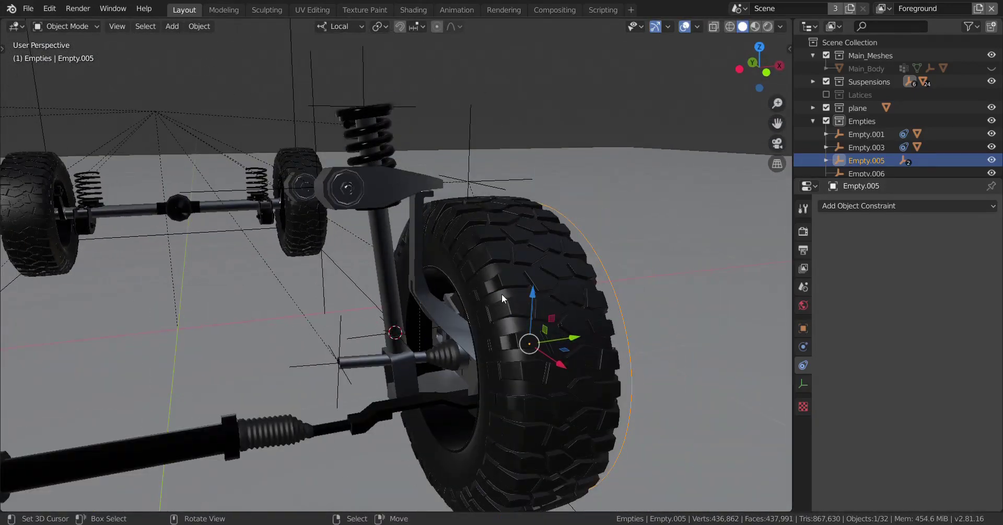
{"action": "scroll", "coordinate": [502, 293], "scroll_direction": "up", "scroll_amount": 2}
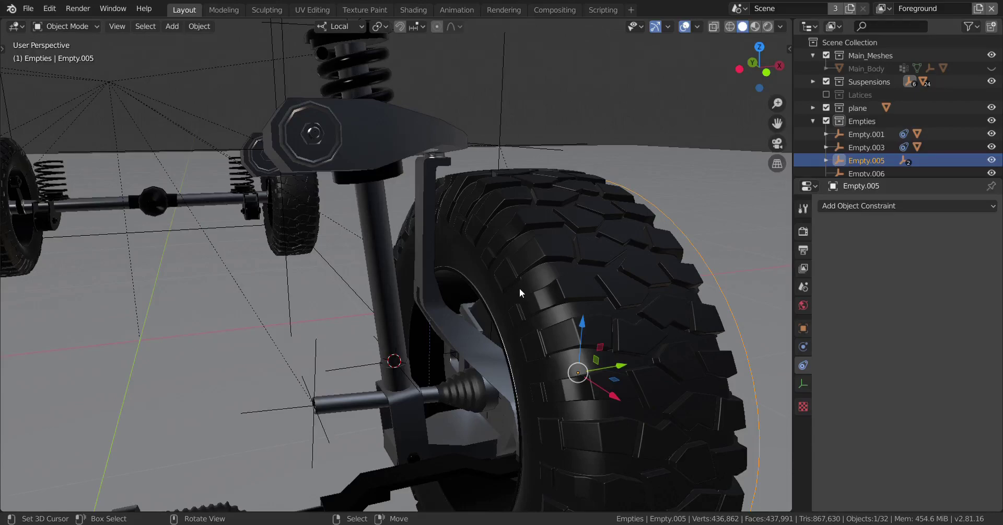
{"action": "scroll", "coordinate": [519, 284], "scroll_direction": "down", "scroll_amount": 3}
{"action": "scroll", "coordinate": [491, 276], "scroll_direction": "up", "scroll_amount": 2}
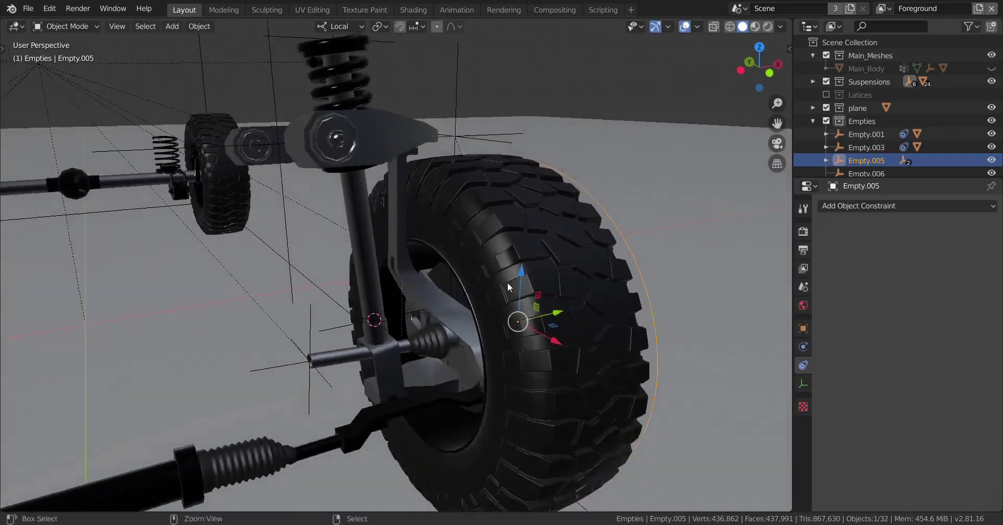
{"action": "key", "text": "ctrl+s"}
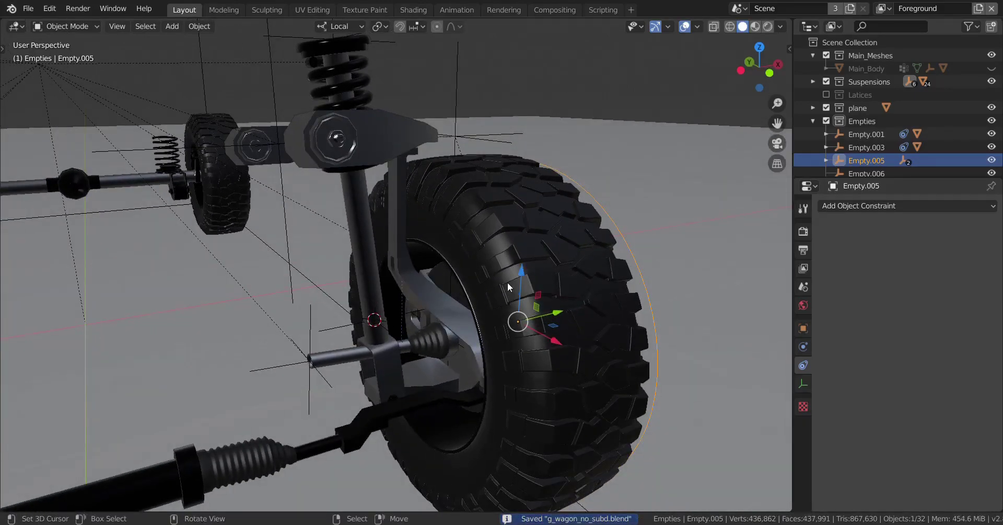